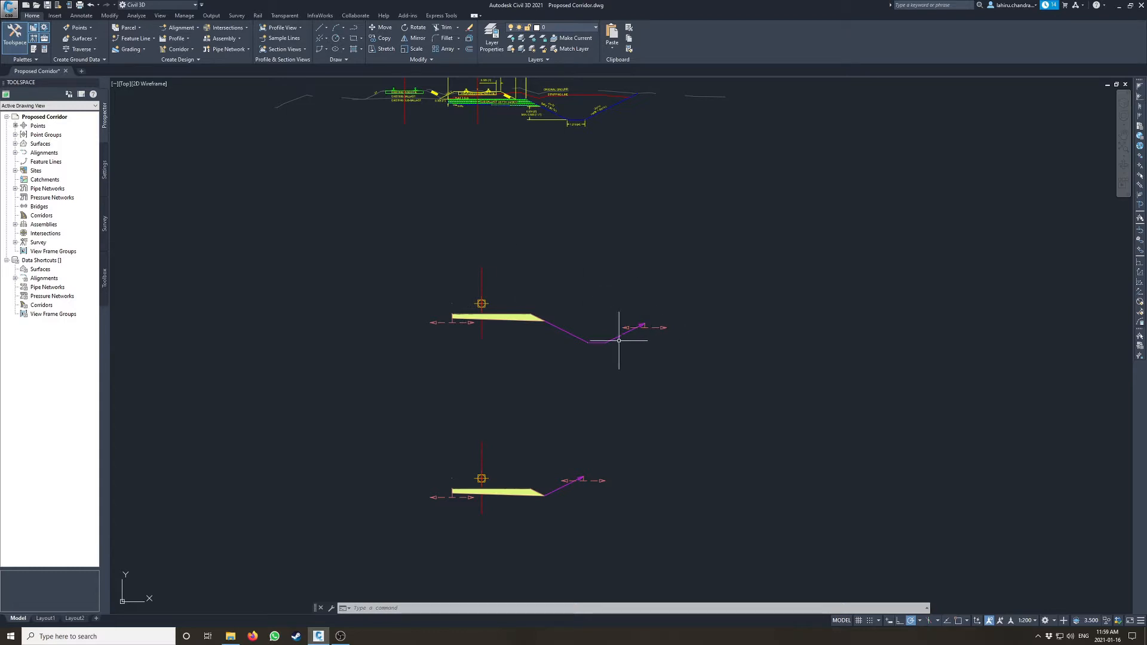
- Examine the two siding assemblies, comparing the ditch version with the plain daylight version
scroll(545, 291, up, 4)
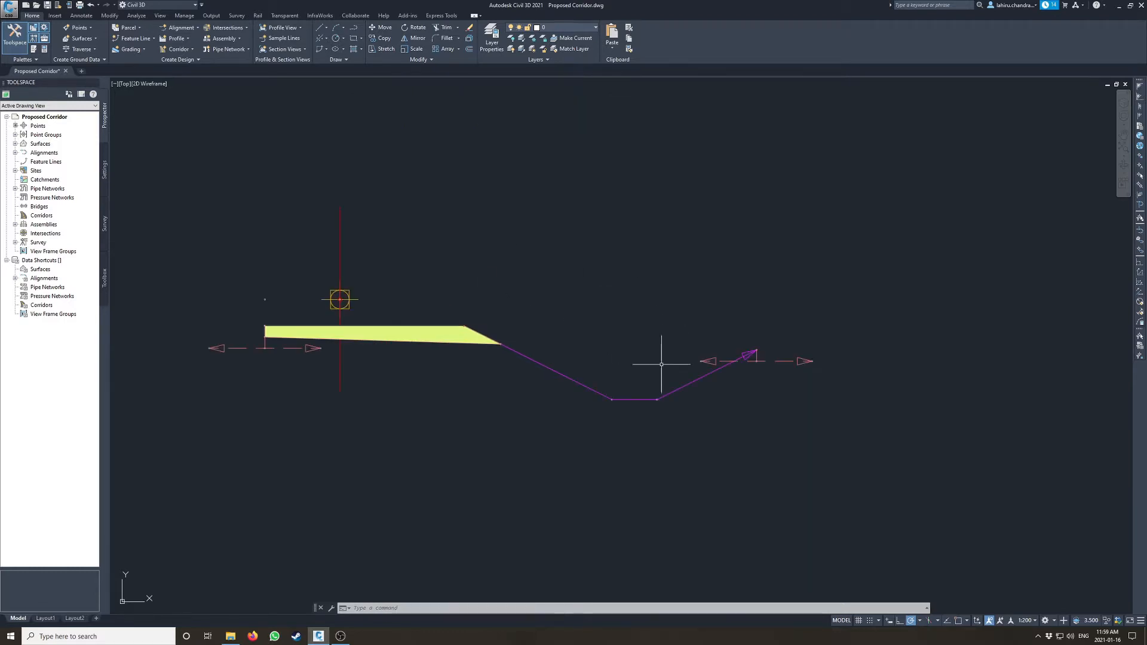
scroll(406, 257, down, 2)
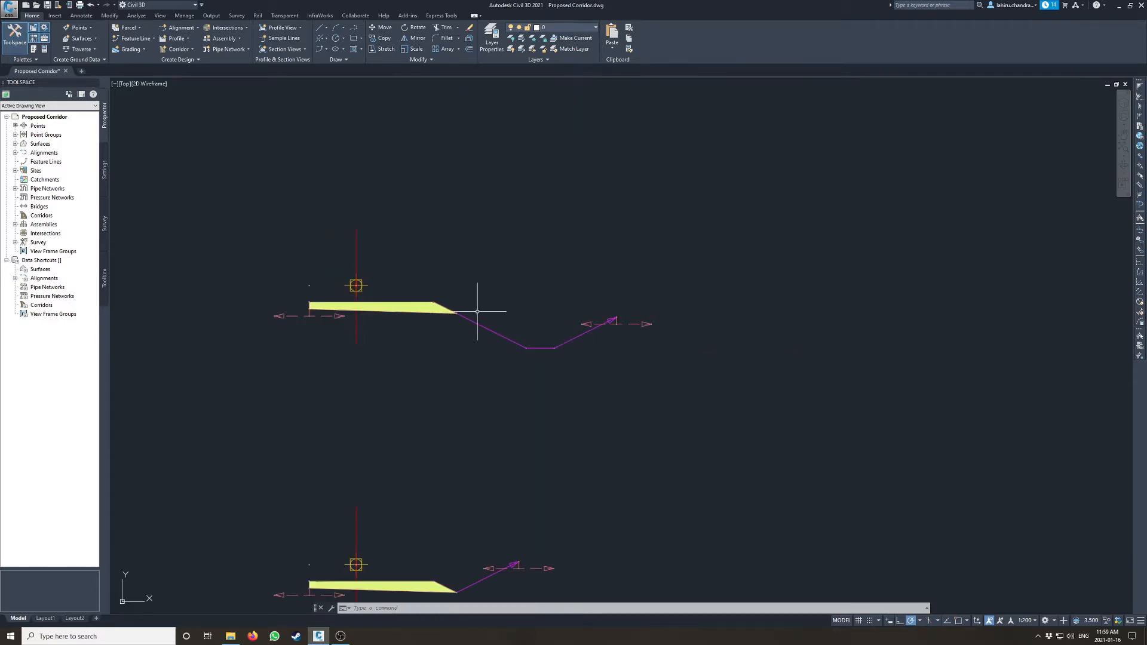
middle_drag(424, 359, 486, 302)
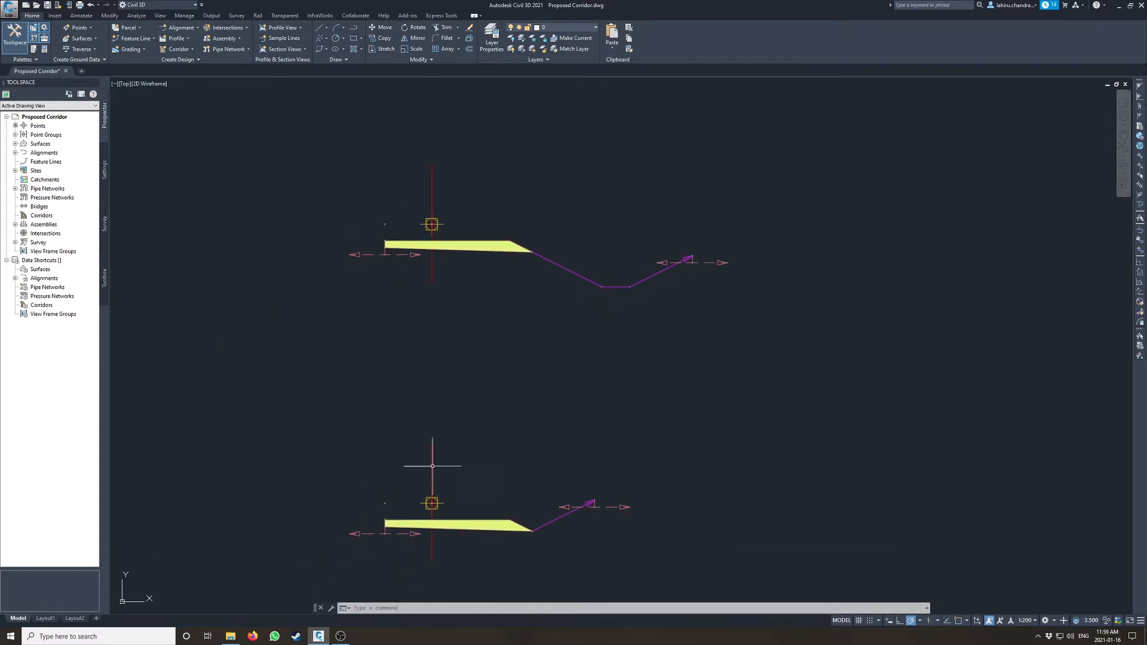
middle_drag(456, 486, 458, 460)
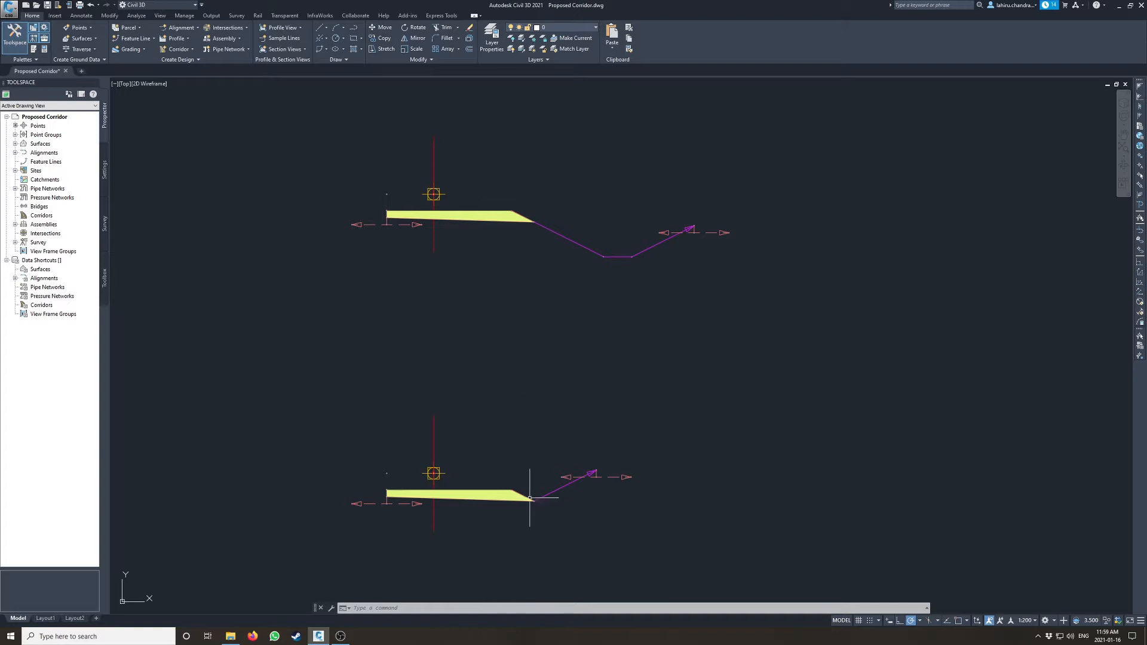
middle_drag(523, 494, 547, 470)
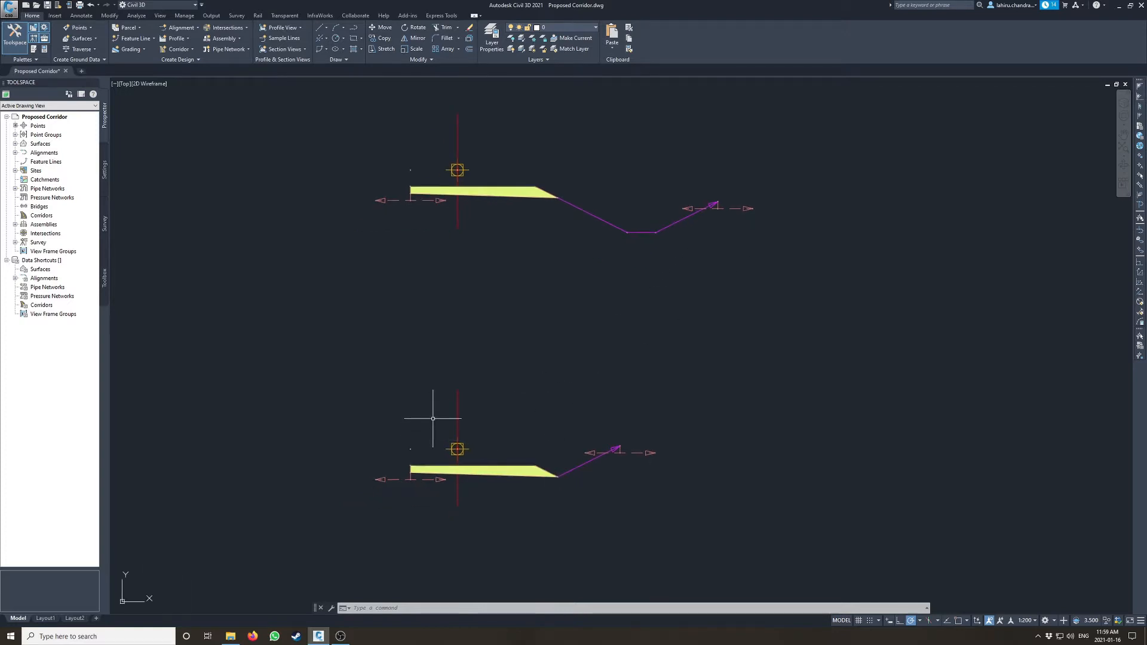
key(Escape)
key(Escape)
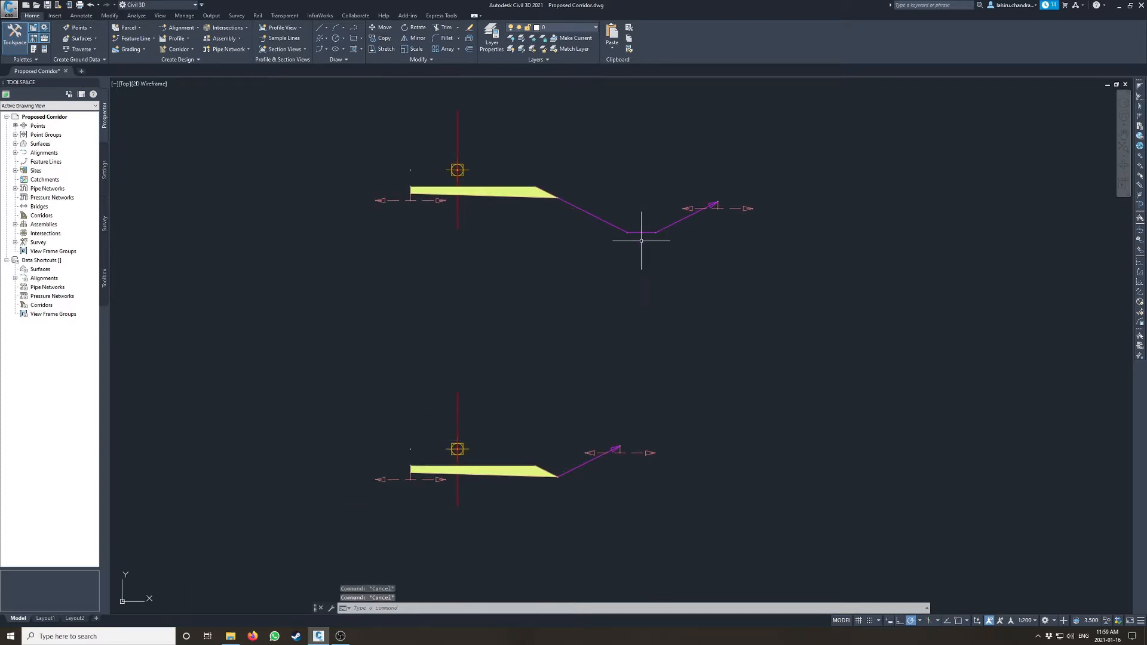
click(589, 462)
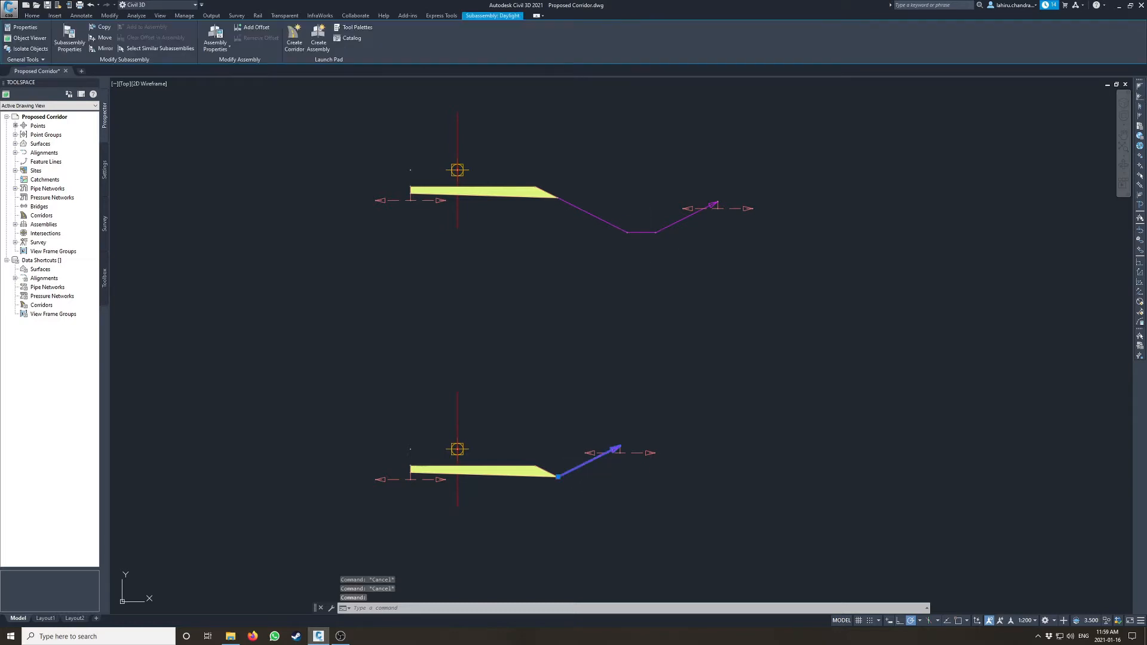
key(Escape)
- Examine the typical cross-section of the proposed siding track, including its excavation limit from the existing mainline
scroll(502, 374, down, 5)
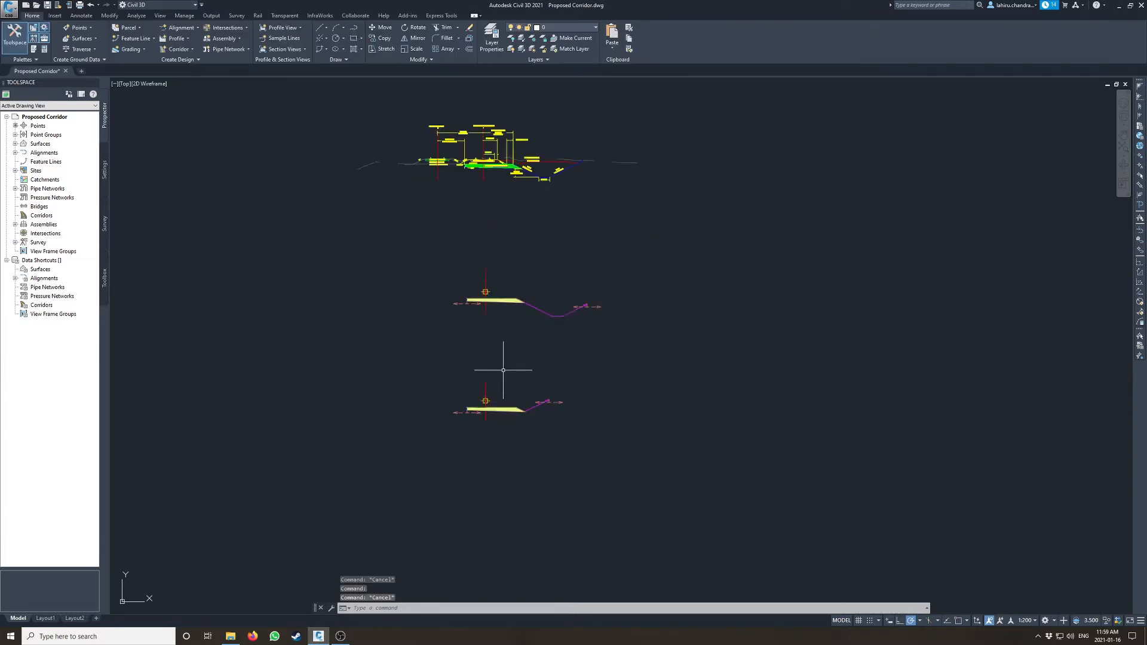
scroll(477, 351, down, 5)
mouse_move(459, 352)
middle_down()
mouse_move(586, 357)
mouse_move(621, 372)
middle_up()
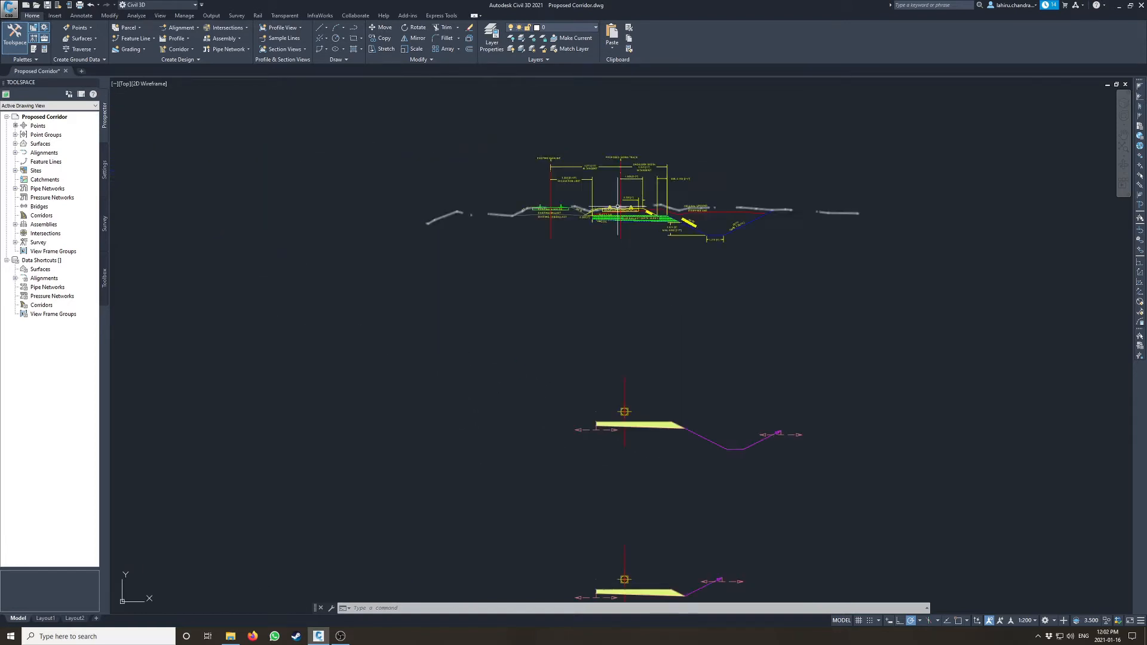
scroll(551, 208, up, 5)
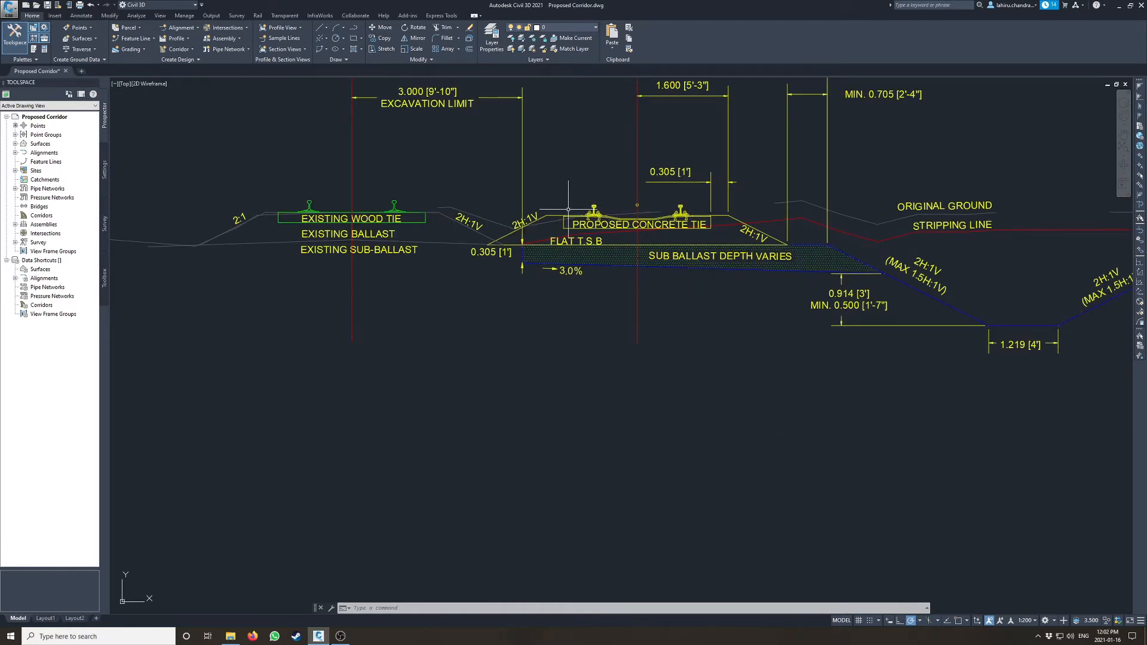
scroll(551, 208, down, 2)
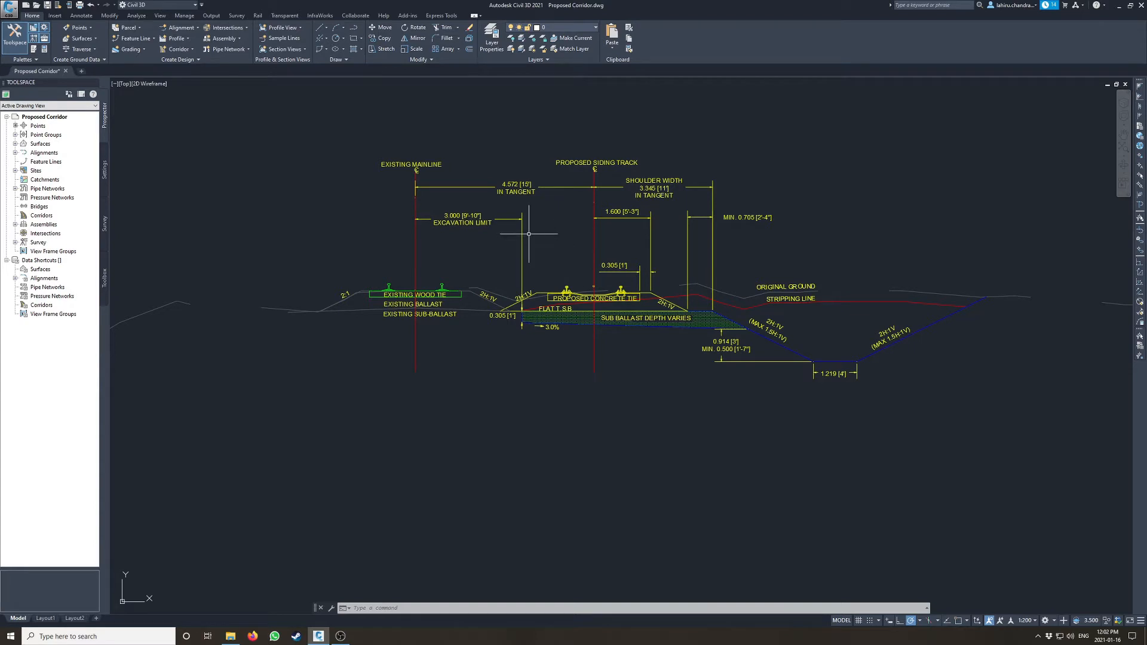
scroll(529, 234, up, 4)
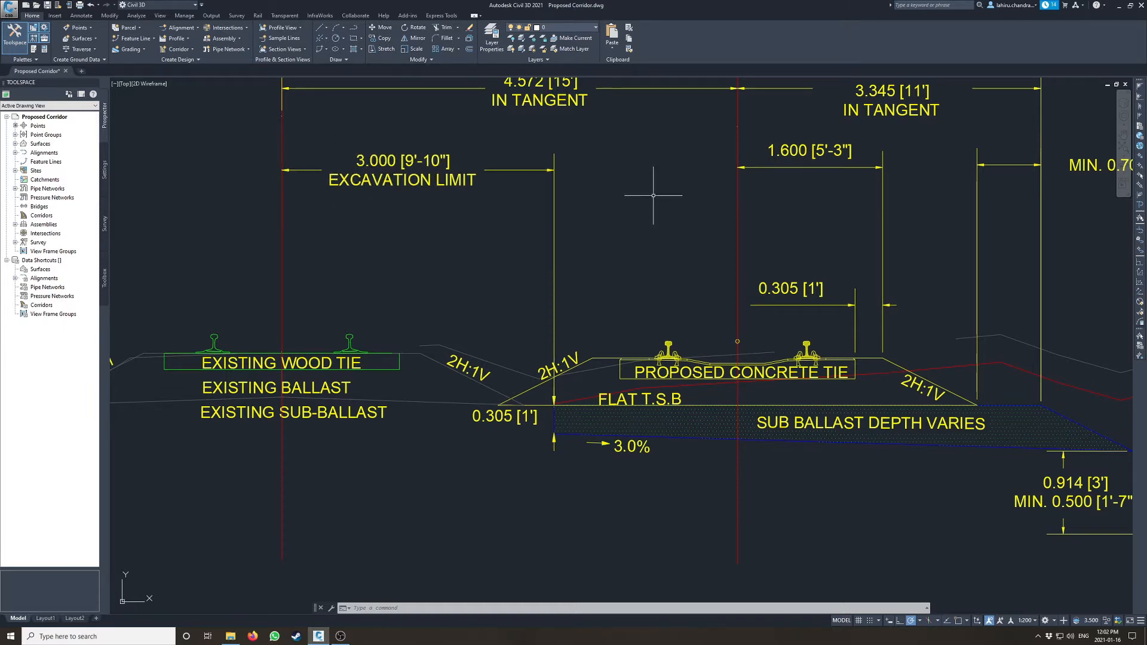
- Offset the existing track centreline polyline in plan toward the proposed siding track to mark the excavation limit
scroll(302, 318, down, 10)
scroll(302, 318, down, 5)
middle_drag(302, 319, 956, 320)
scroll(956, 320, down, 5)
scroll(312, 508, up, 8)
scroll(228, 363, up, 8)
scroll(228, 363, up, 5)
middle_drag(231, 346, 558, 410)
scroll(343, 371, up, 4)
click(343, 369)
scroll(343, 369, down, 5)
middle_drag(307, 313, 627, 410)
scroll(379, 353, down, 3)
scroll(327, 328, down, 3)
scroll(326, 328, down, 2)
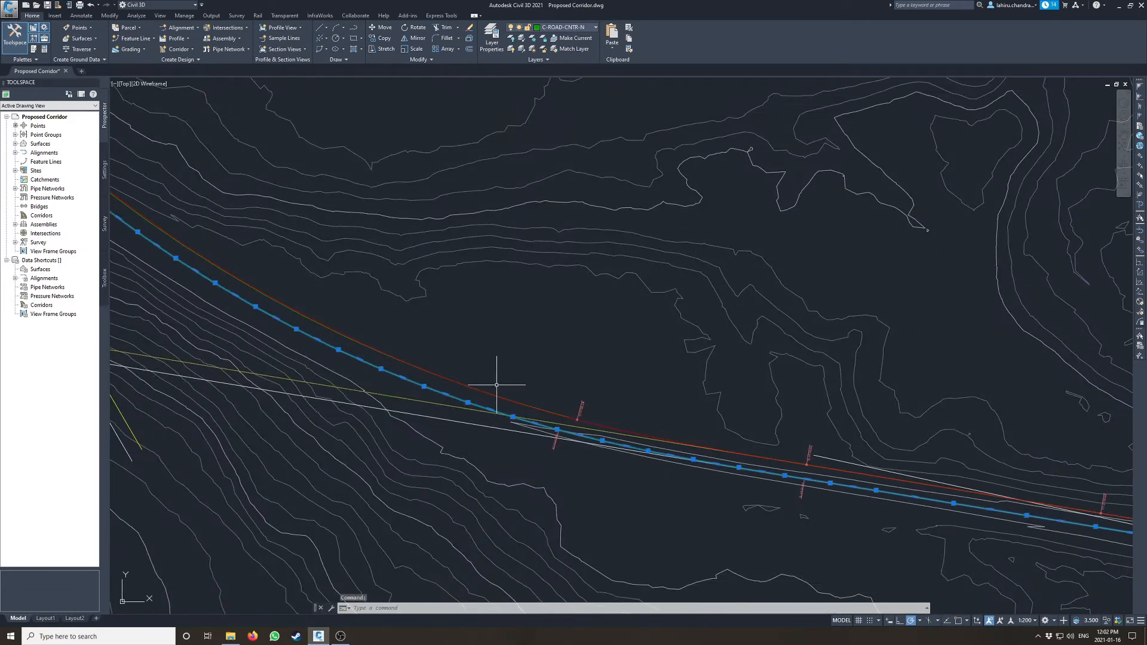
scroll(600, 440, up, 4)
scroll(600, 440, up, 2)
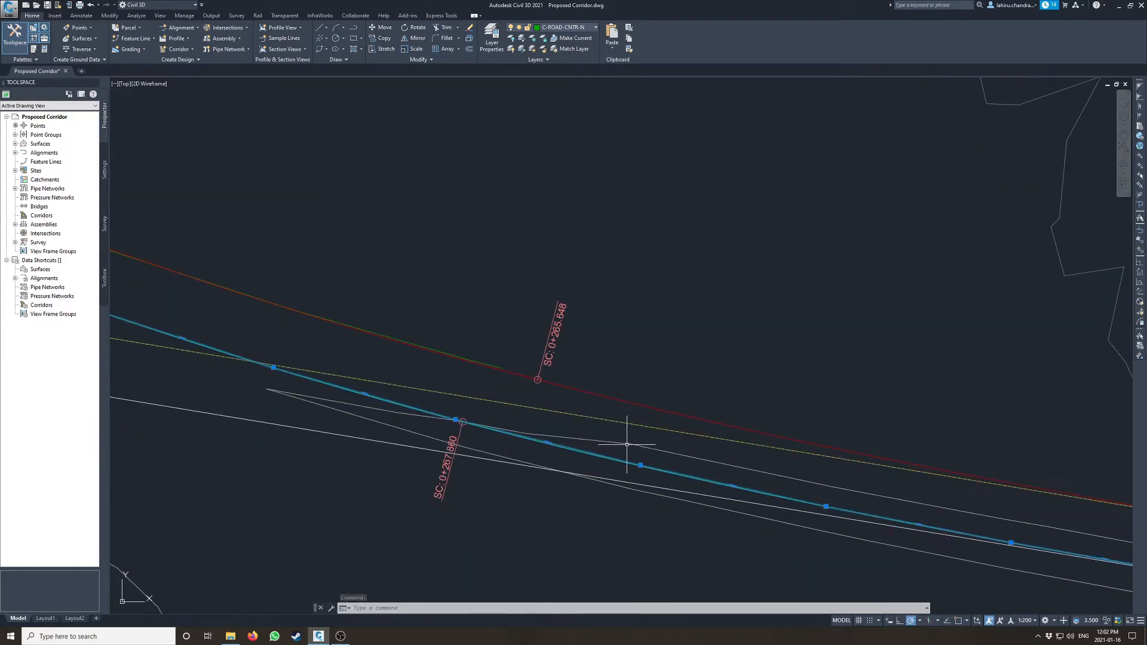
text(o)
key(space)
key(space)
click(646, 343)
key(Escape)
- Begin creating a feature line from the offset polyline in Site 1 and name it Excavation Limit
click(484, 385)
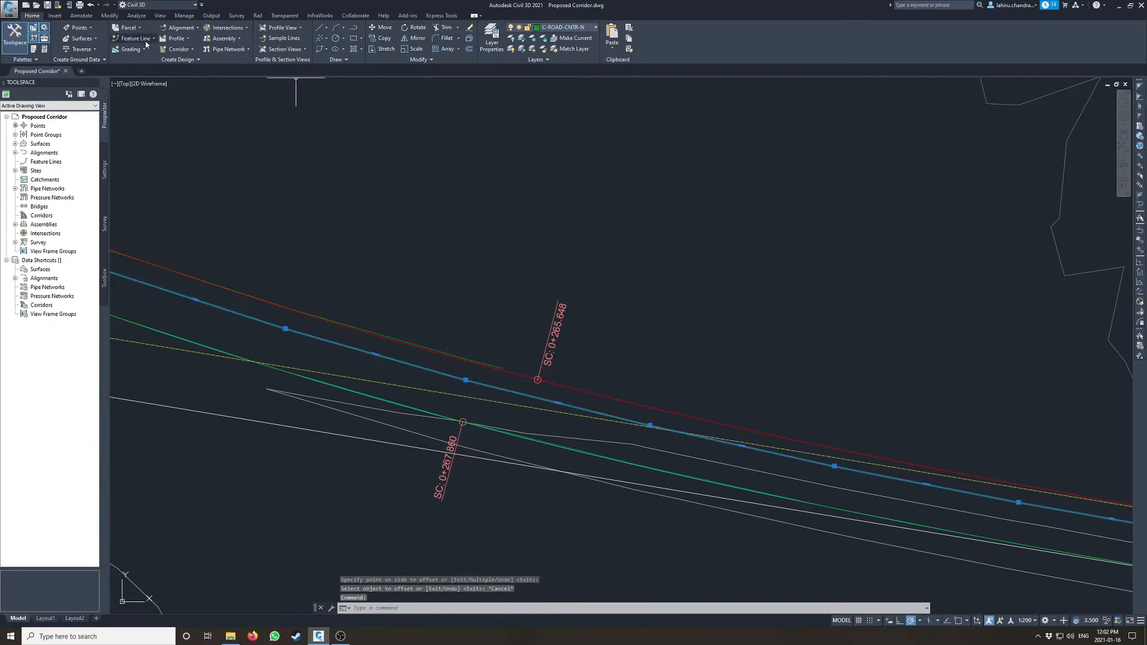
key(Escape)
click(420, 368)
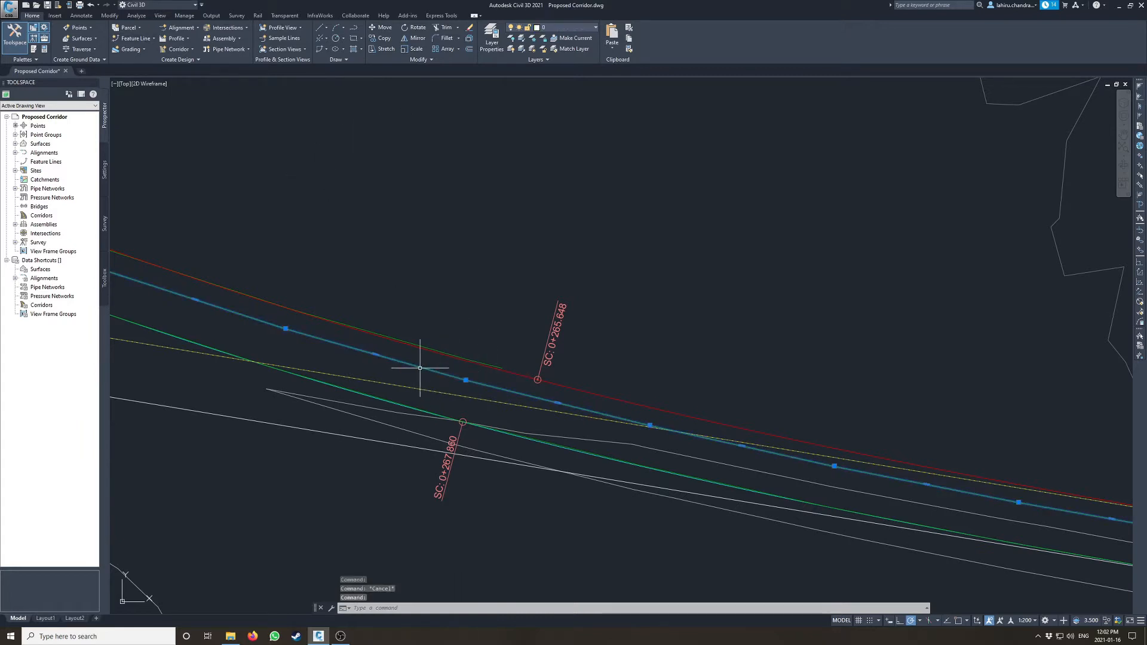
middle_drag(361, 275, 530, 318)
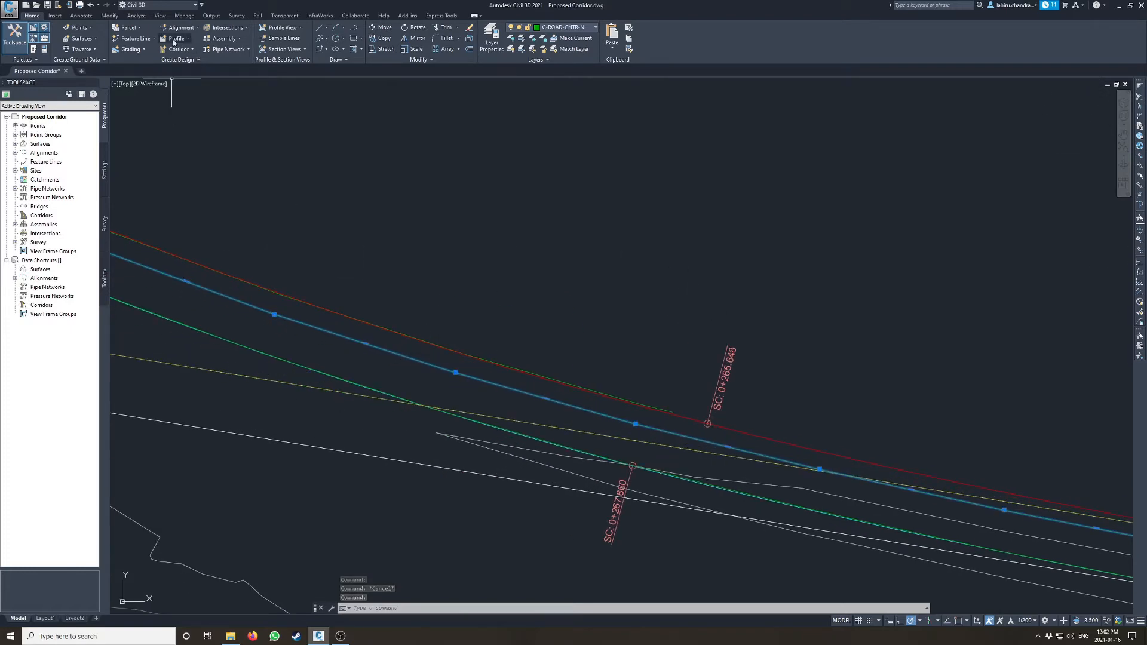
click(140, 38)
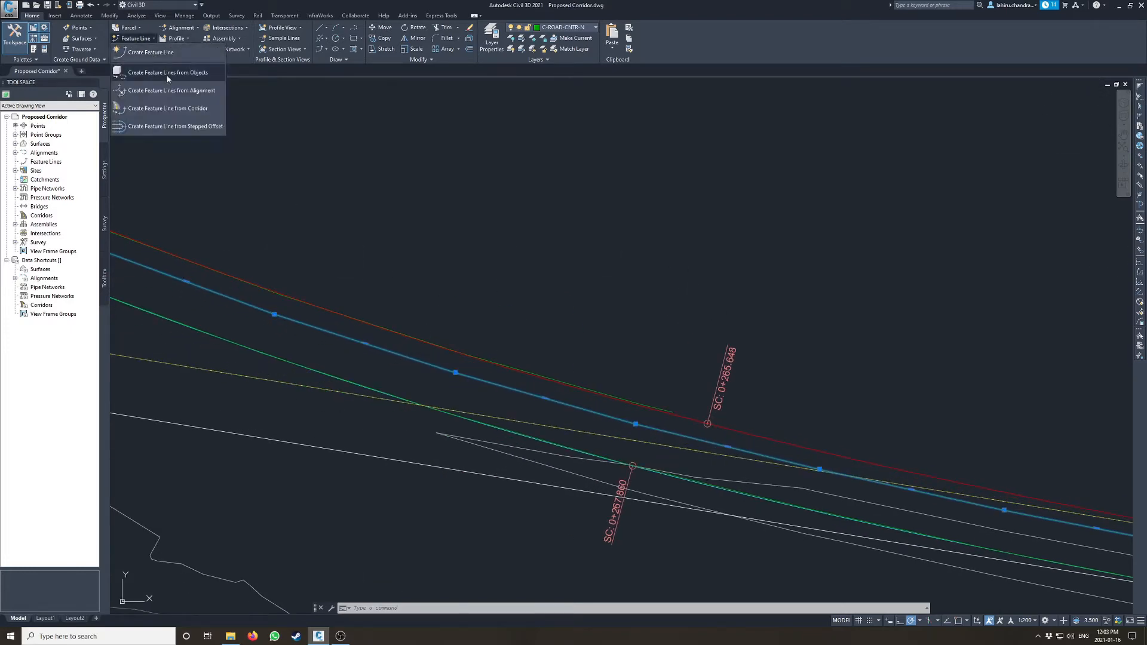
click(165, 74)
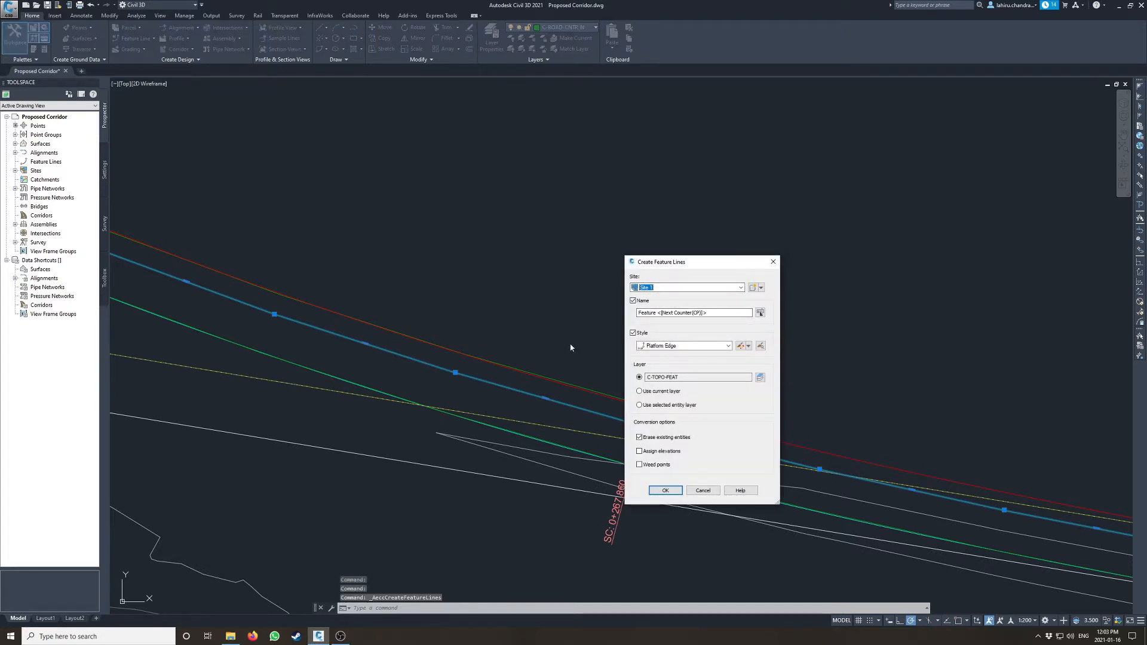
drag(727, 313, 601, 316)
text(P)
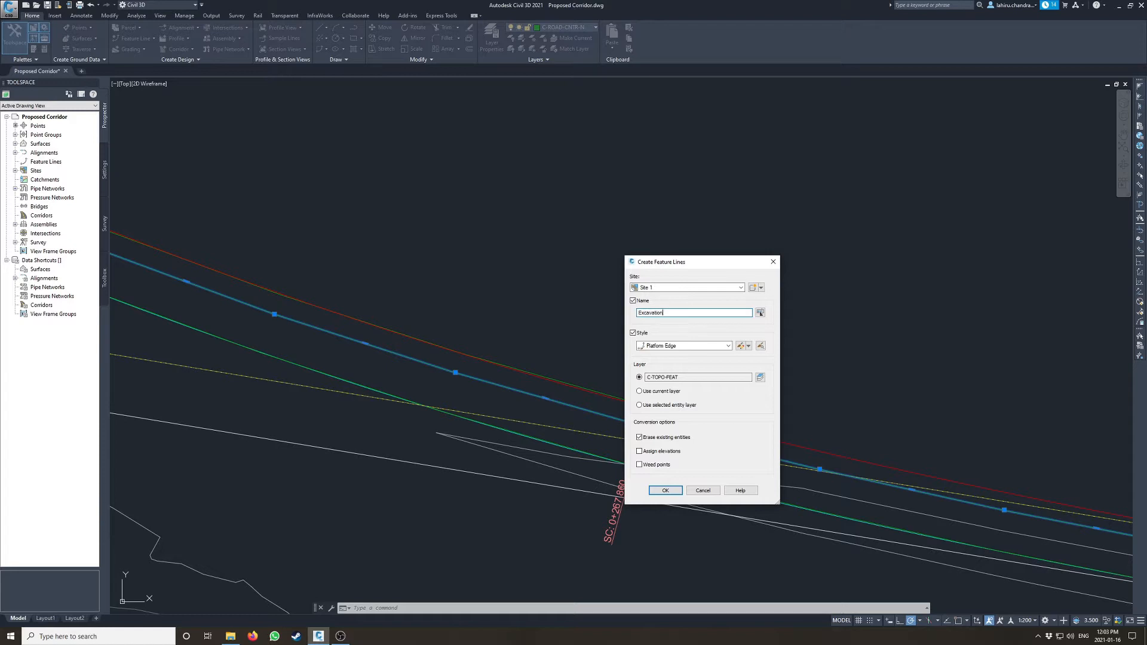
- Assign the Corridor Lane Break style to the Excavation Limit feature line and create it
click(684, 346)
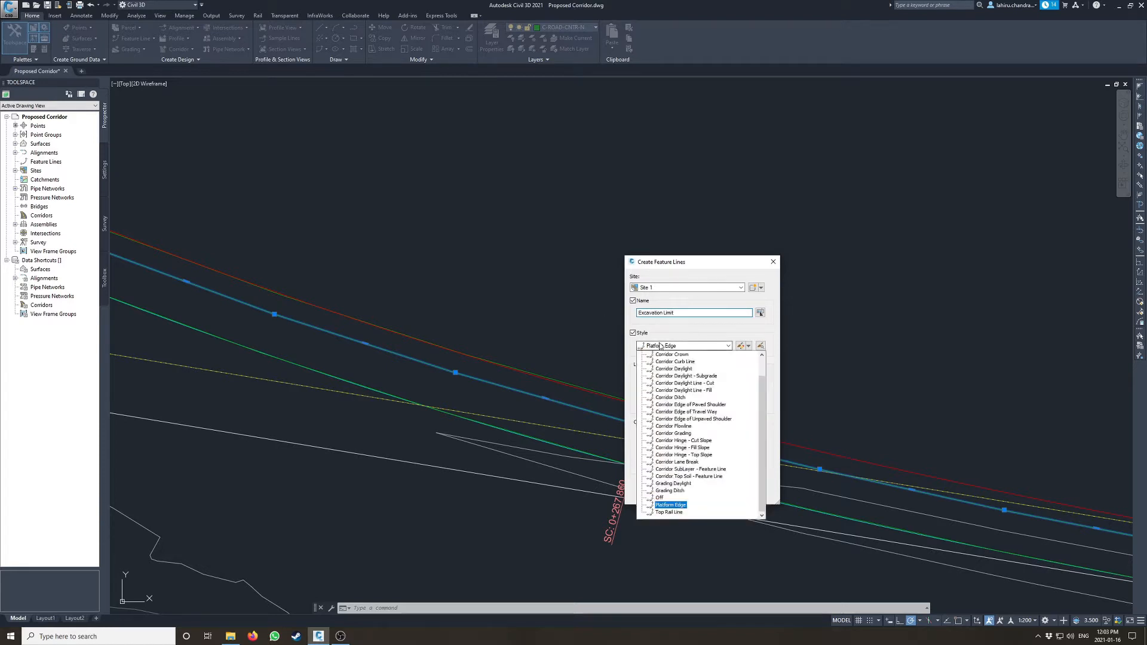
scroll(687, 430, up, 3)
scroll(675, 430, down, 1)
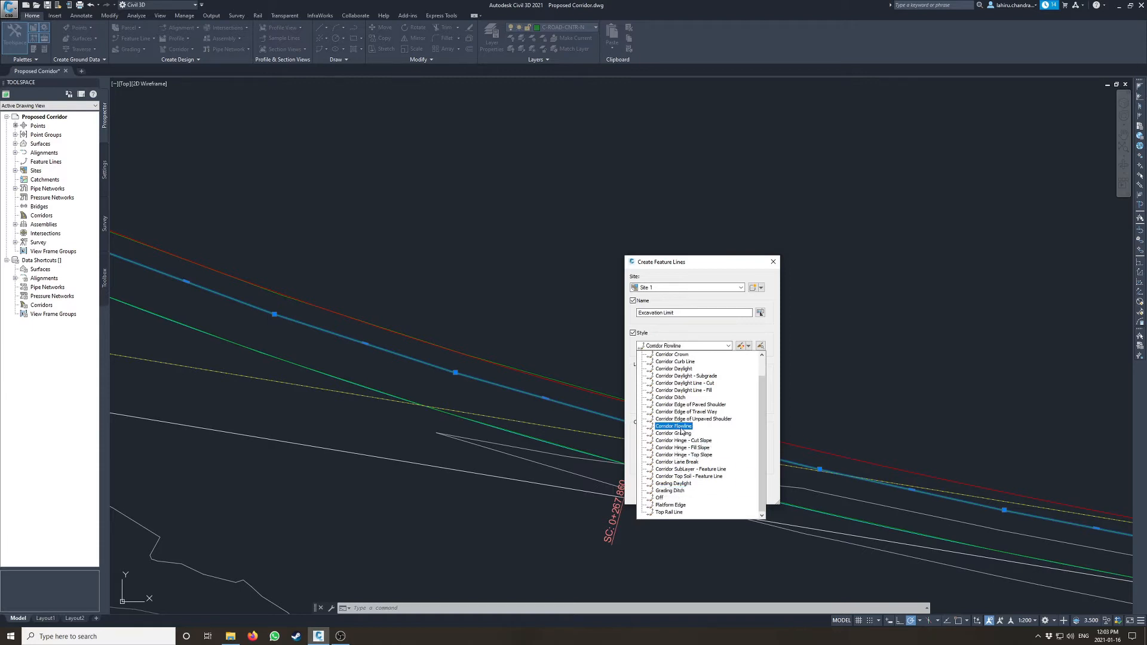
scroll(688, 373, up, 1)
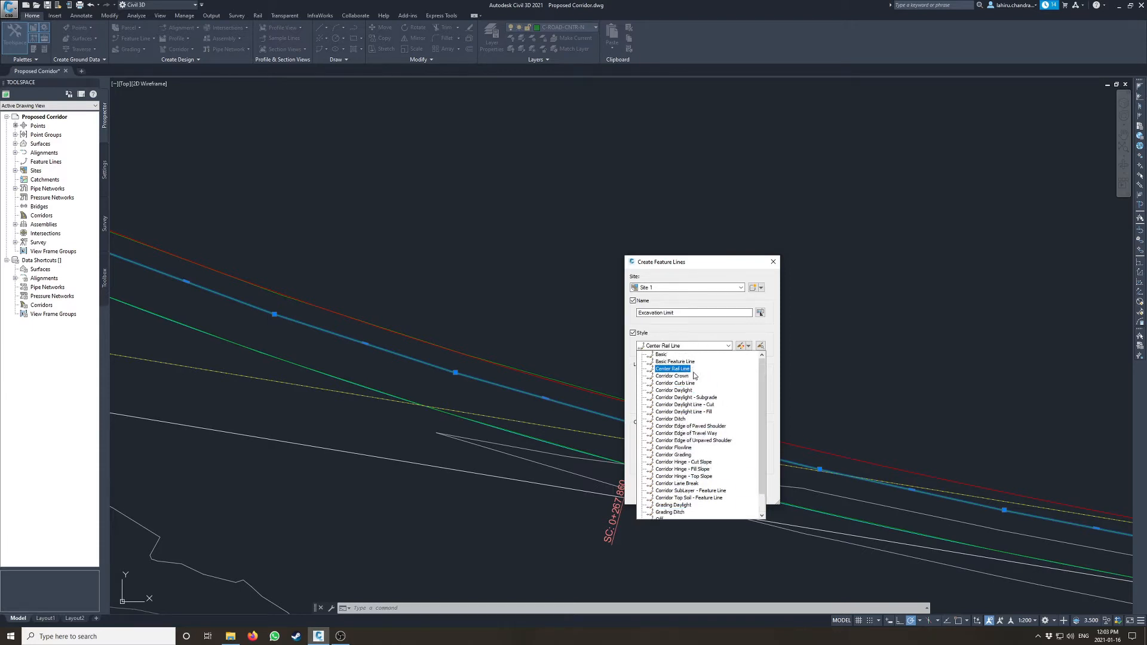
click(690, 484)
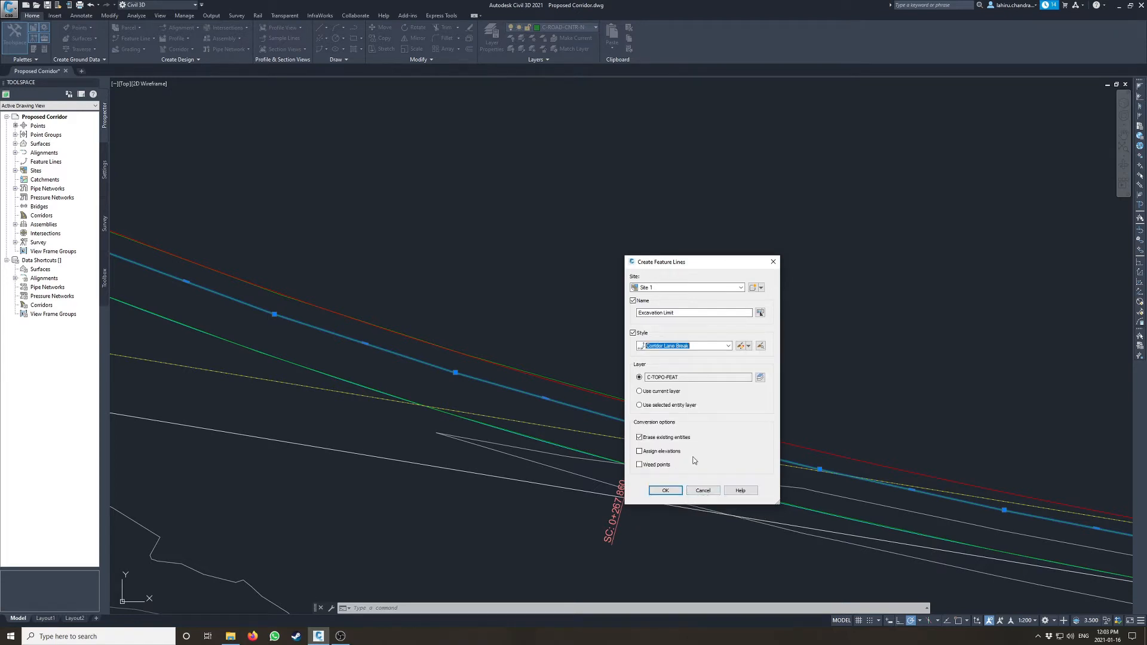
click(665, 491)
key(Escape)
- Look over the profile view and the two siding assemblies, returning to the track alignments in plan
scroll(479, 380, down, 3)
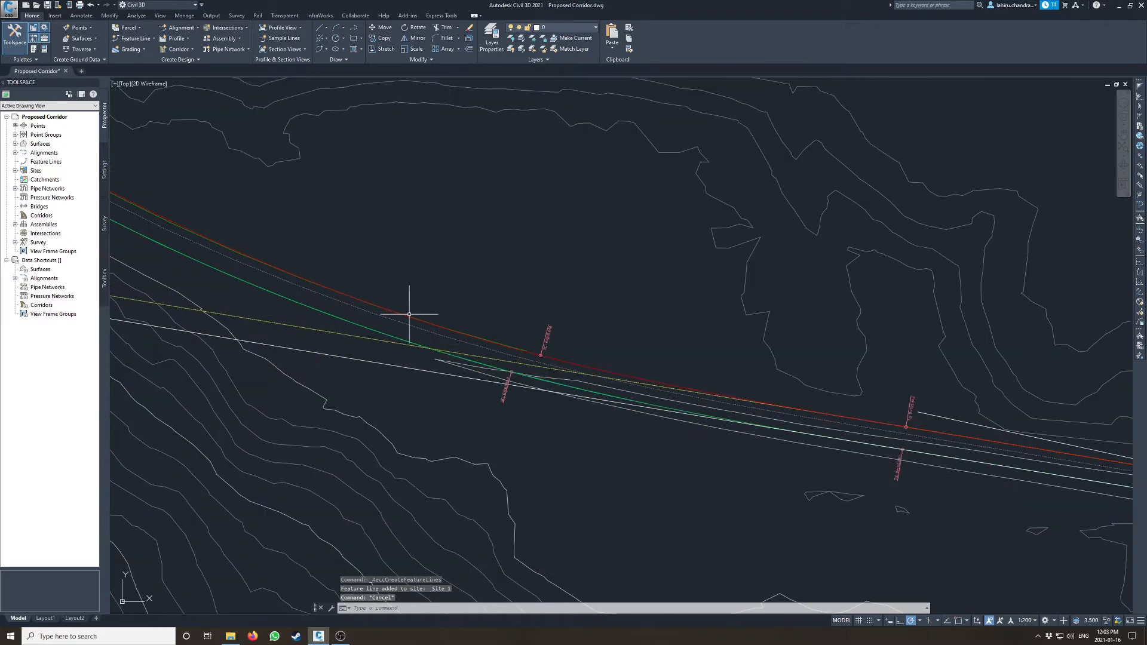
scroll(680, 311, down, 4)
scroll(593, 310, up, 3)
scroll(663, 325, down, 5)
middle_drag(822, 329, 807, 328)
drag(807, 328, 391, 302)
scroll(391, 301, down, 4)
scroll(719, 312, down, 4)
middle_drag(719, 313, 458, 404)
scroll(729, 284, up, 6)
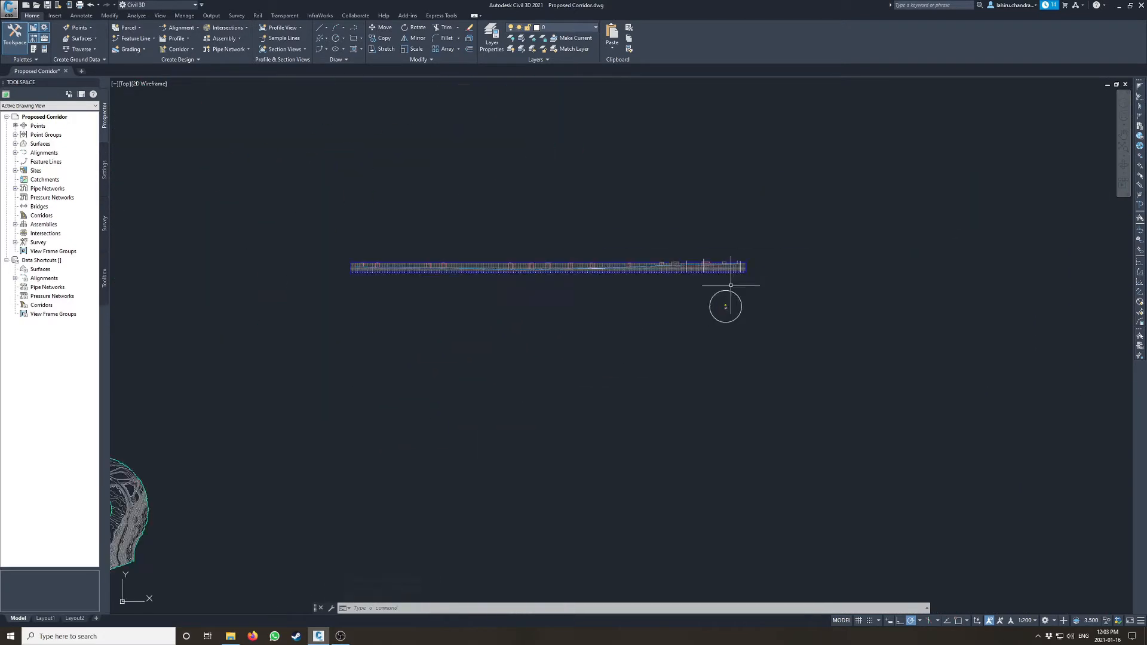
scroll(713, 342, up, 12)
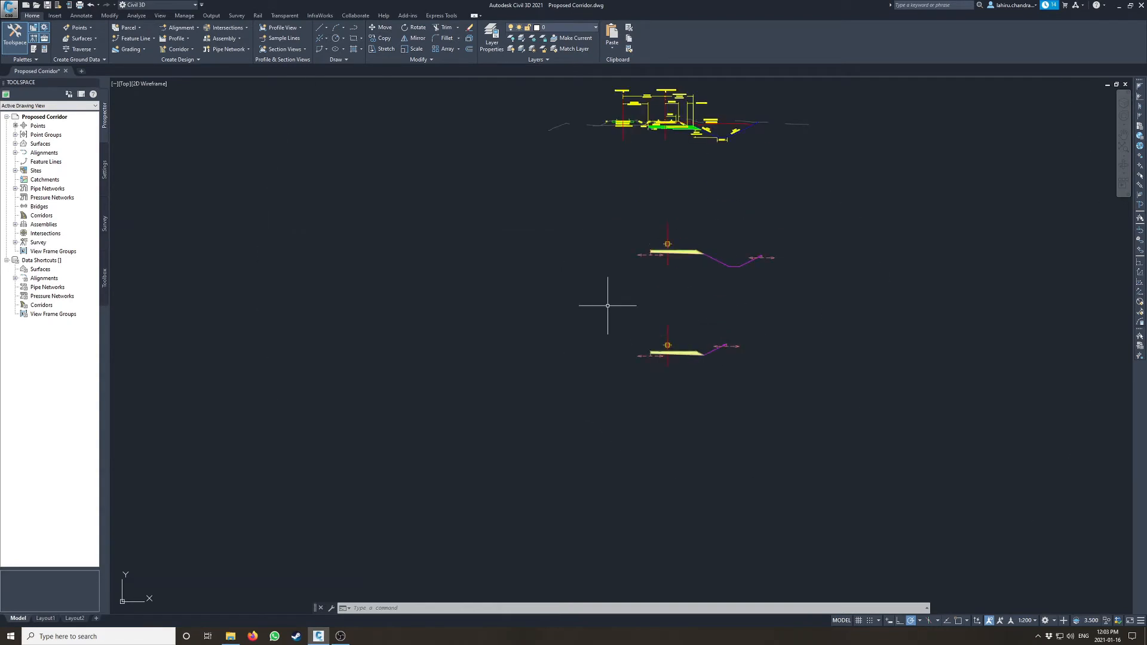
scroll(556, 294, down, 8)
scroll(490, 298, down, 2)
scroll(535, 292, up, 6)
scroll(451, 305, down, 8)
middle_drag(508, 306, 1041, 315)
scroll(571, 324, down, 4)
middle_drag(425, 319, 934, 269)
scroll(469, 419, up, 5)
scroll(441, 436, up, 2)
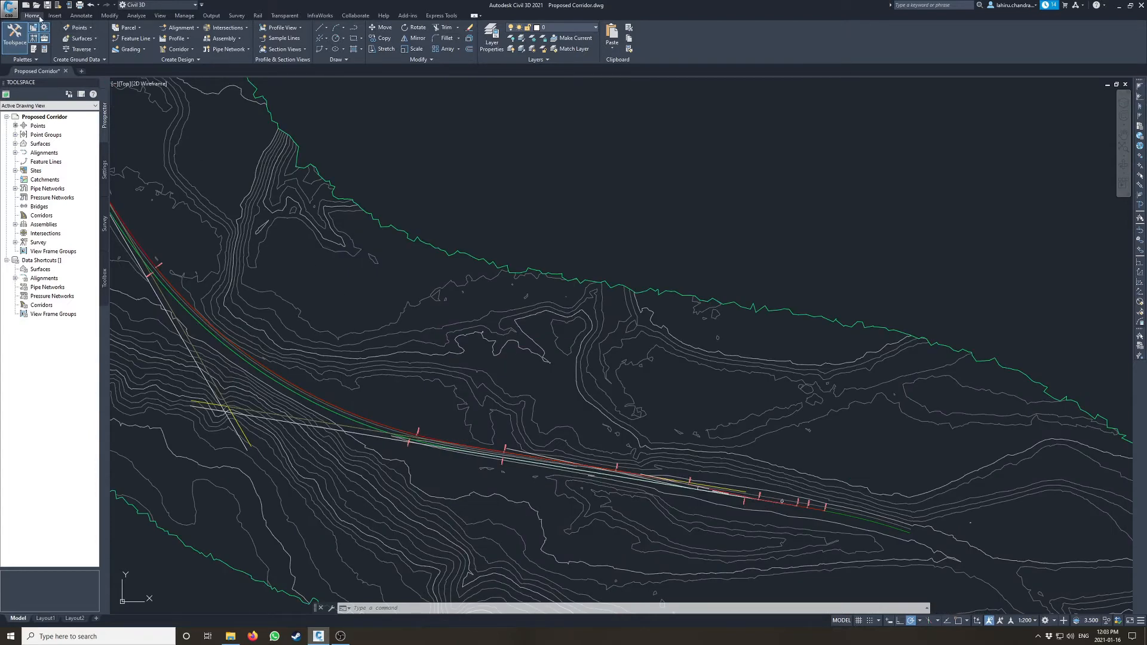
- Begin a new corridor with the Proposed Siding Track CL alignment and the Proposed Siding TOR profile as baseline
click(176, 50)
click(183, 63)
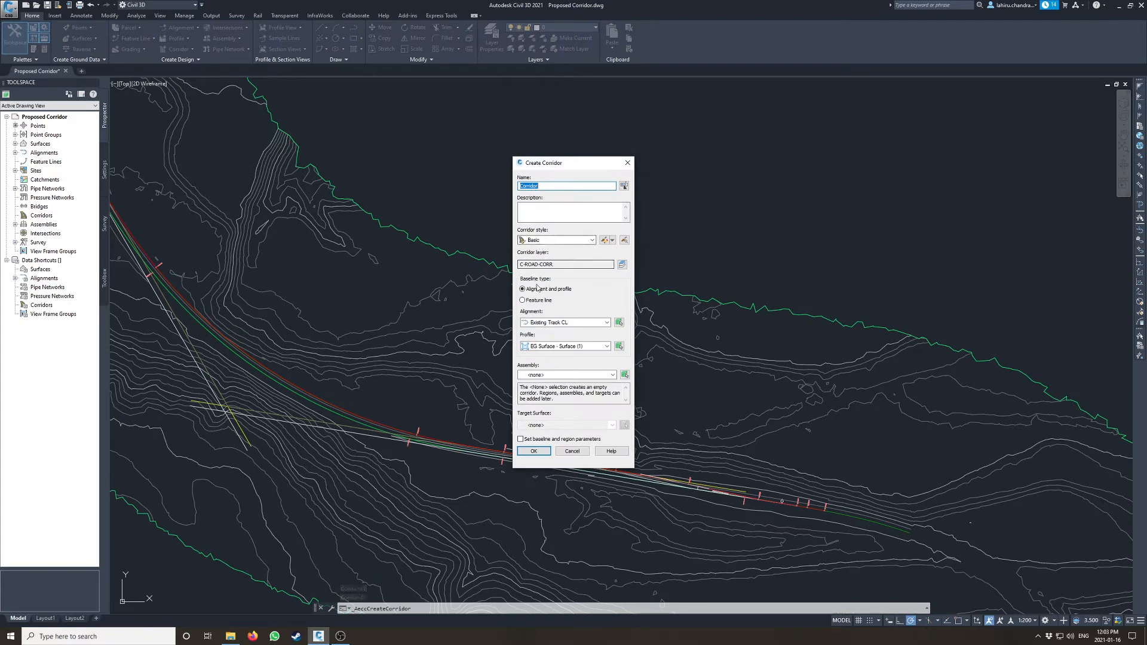
click(549, 326)
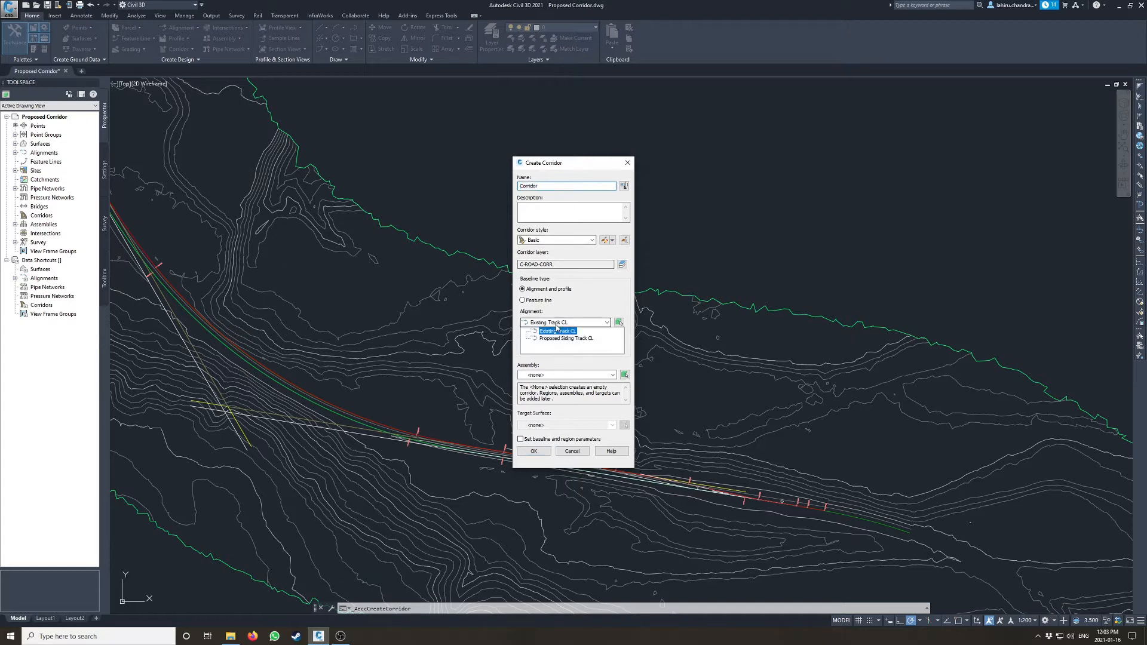
click(557, 339)
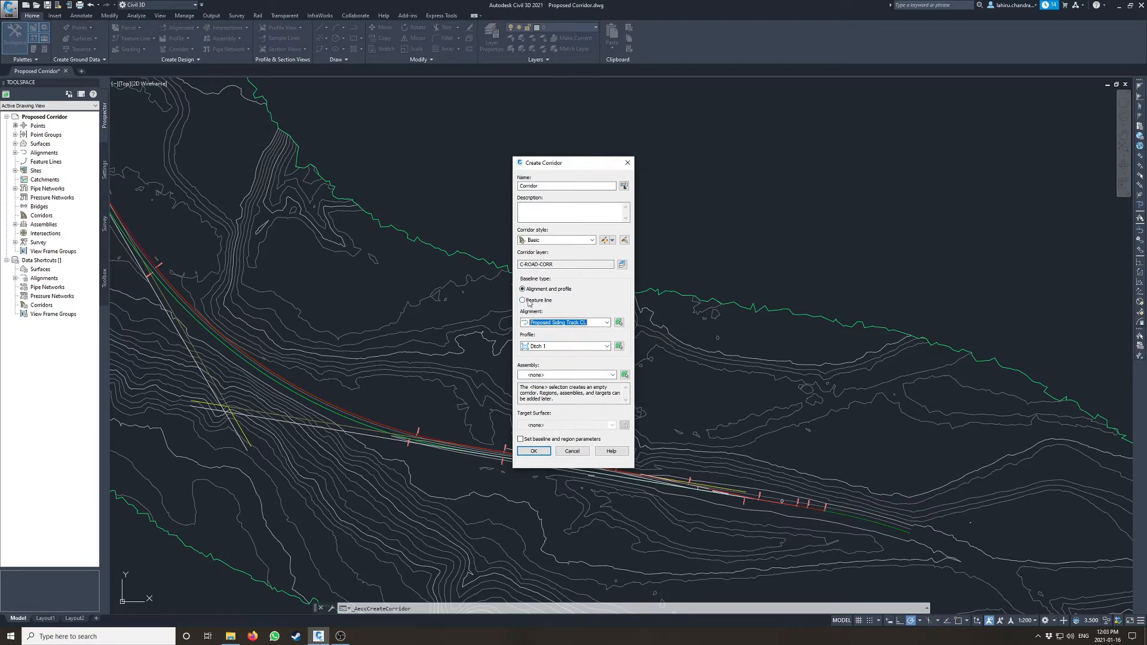
click(553, 348)
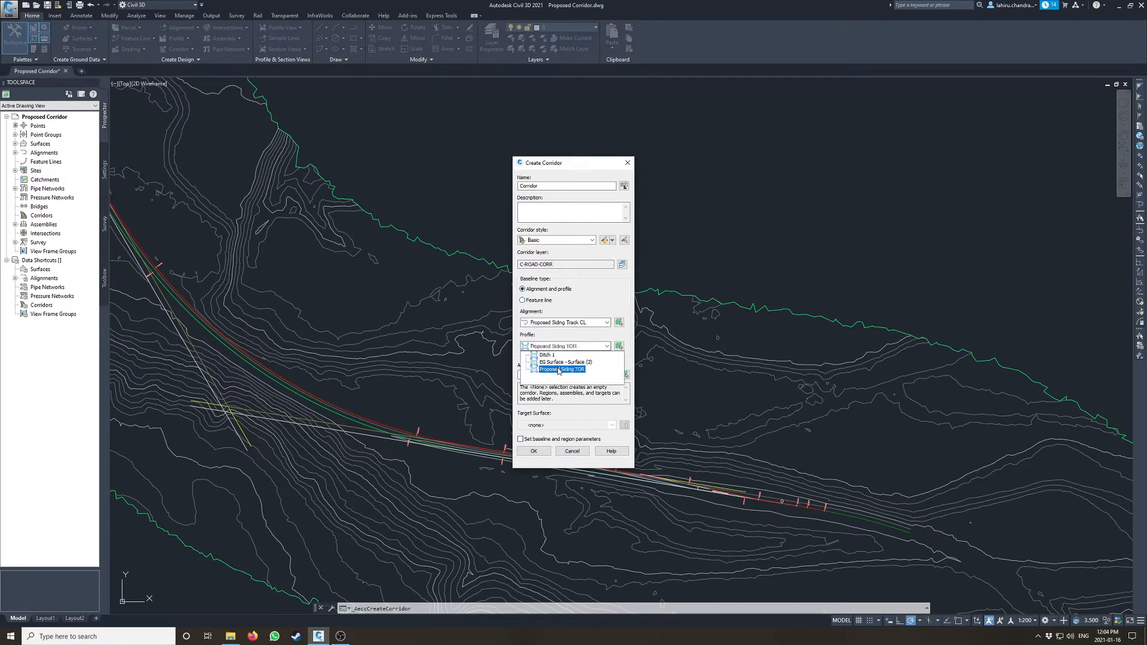
click(560, 369)
- Assign the Siding - Generic assembly and the EG Surface target to the corridor, with baseline and region parameters enabled
click(556, 375)
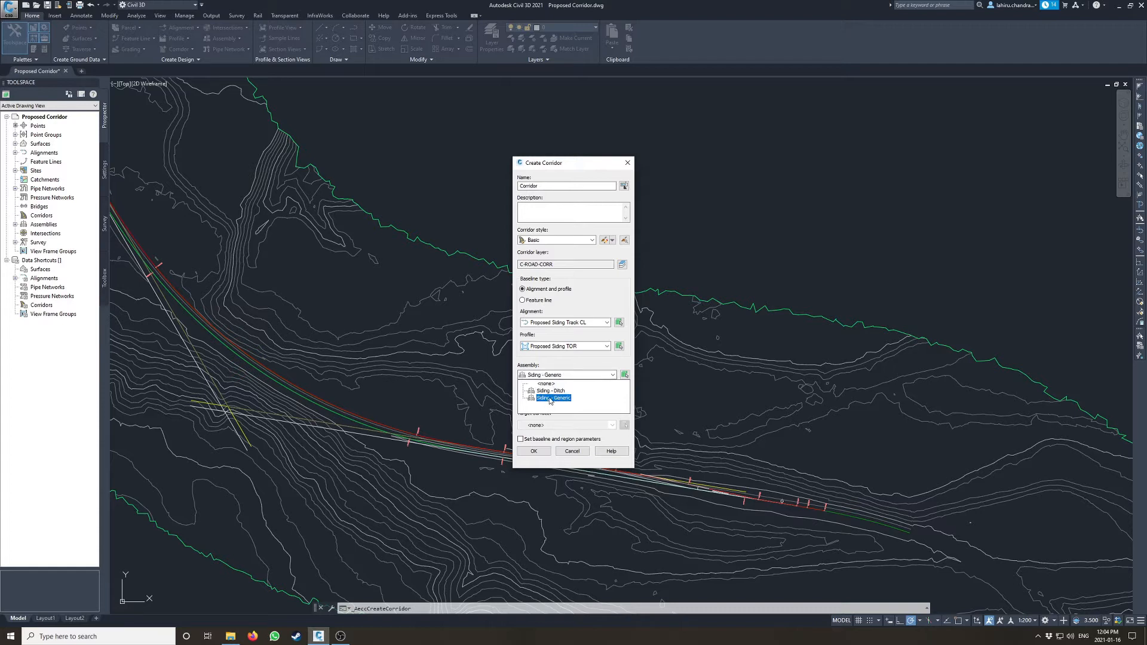
click(552, 399)
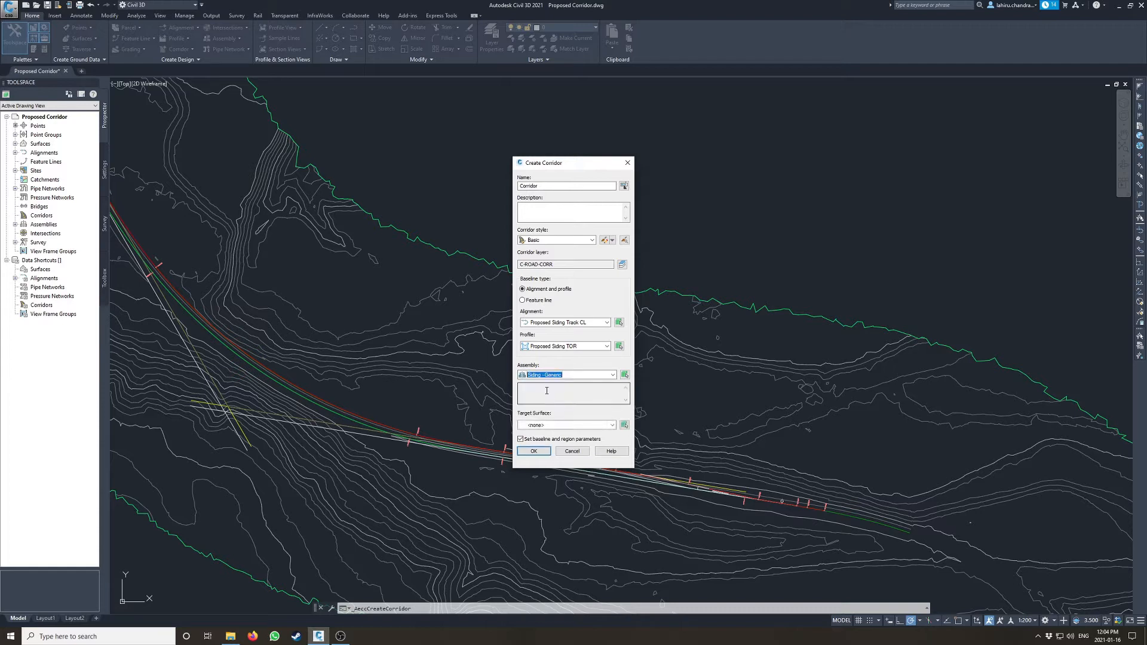
click(553, 427)
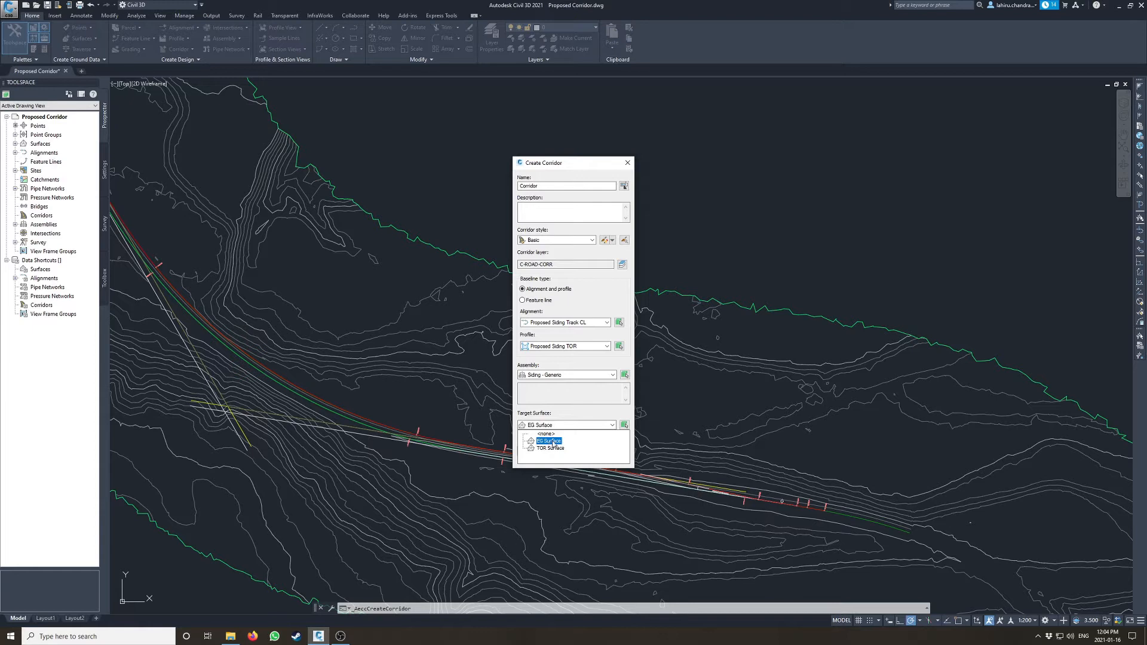
click(554, 443)
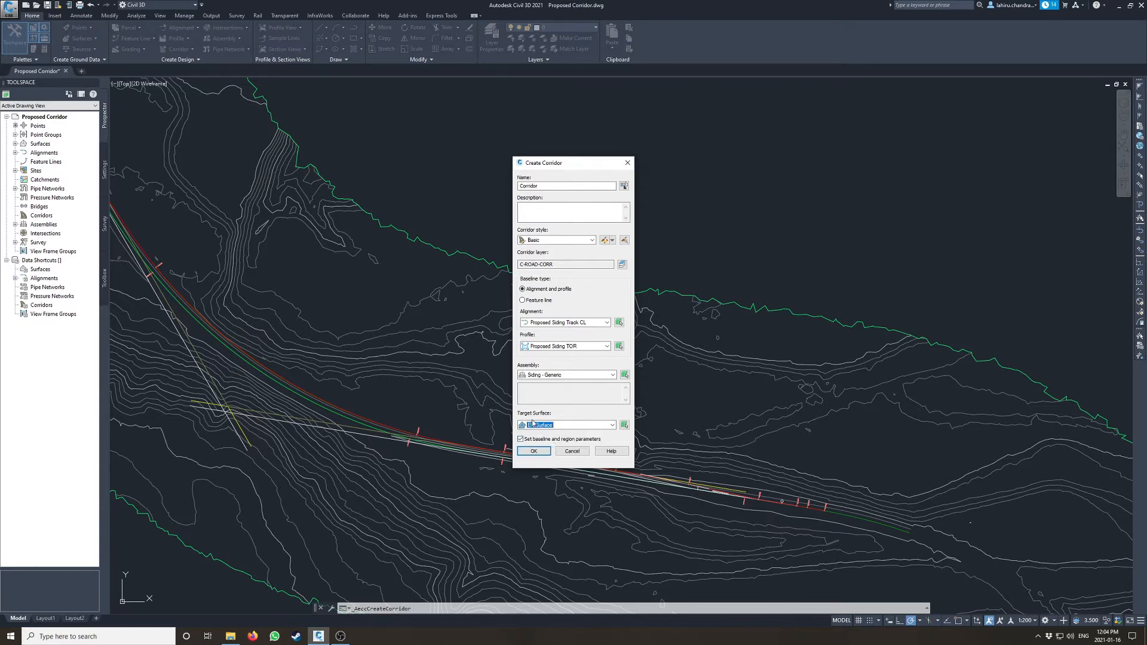
click(538, 453)
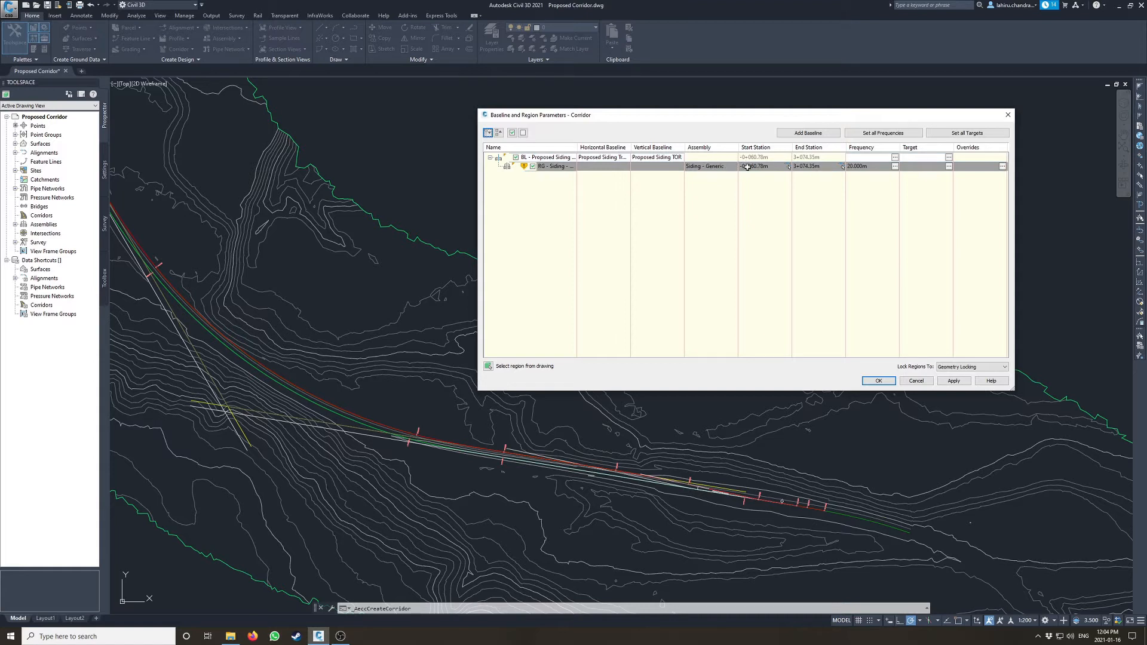
- Set the start station of the Siding - Generic region to -30, checking the grade break at that end of the profile
drag(704, 116, 552, 196)
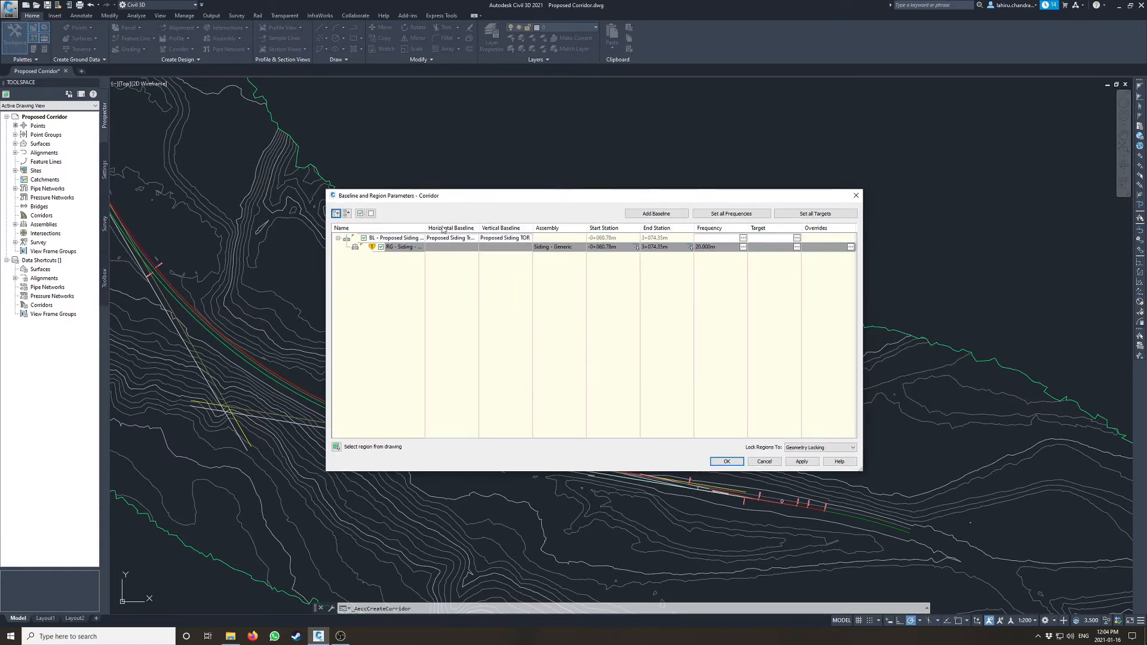
drag(426, 231, 453, 230)
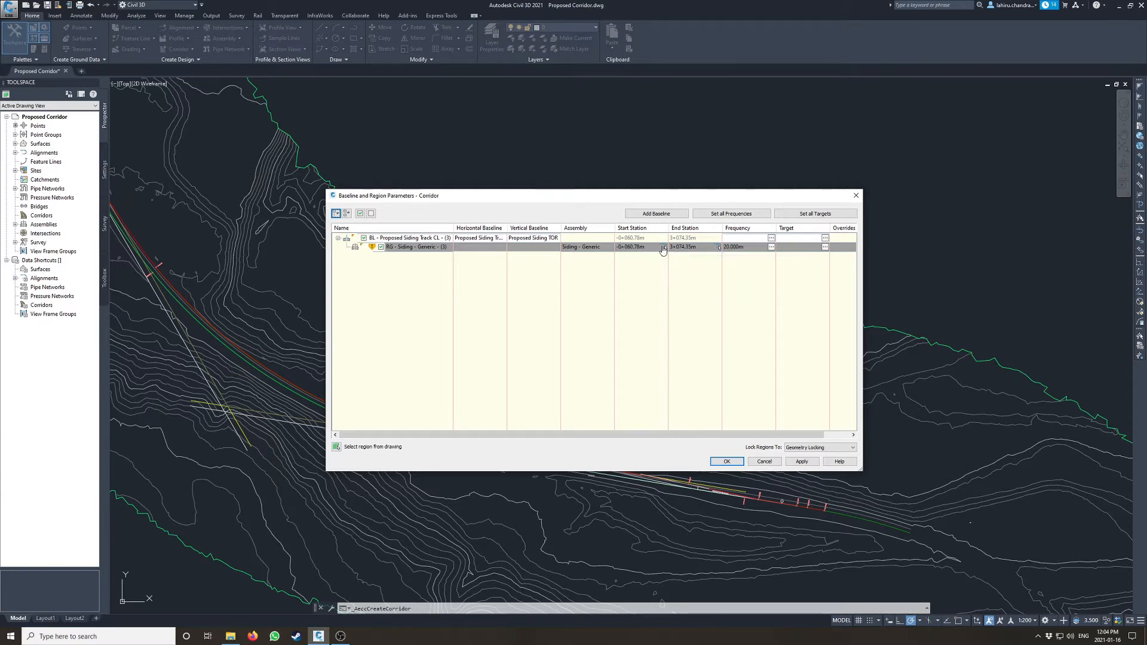
click(666, 248)
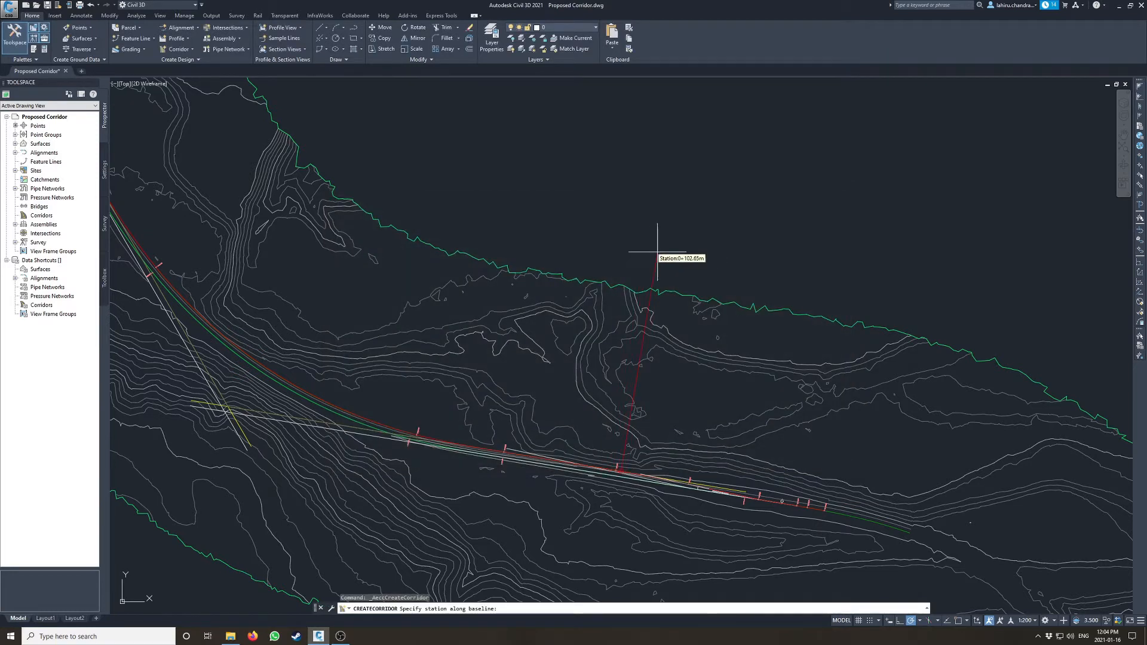
scroll(662, 256, down, 5)
middle_drag(680, 174, 606, 424)
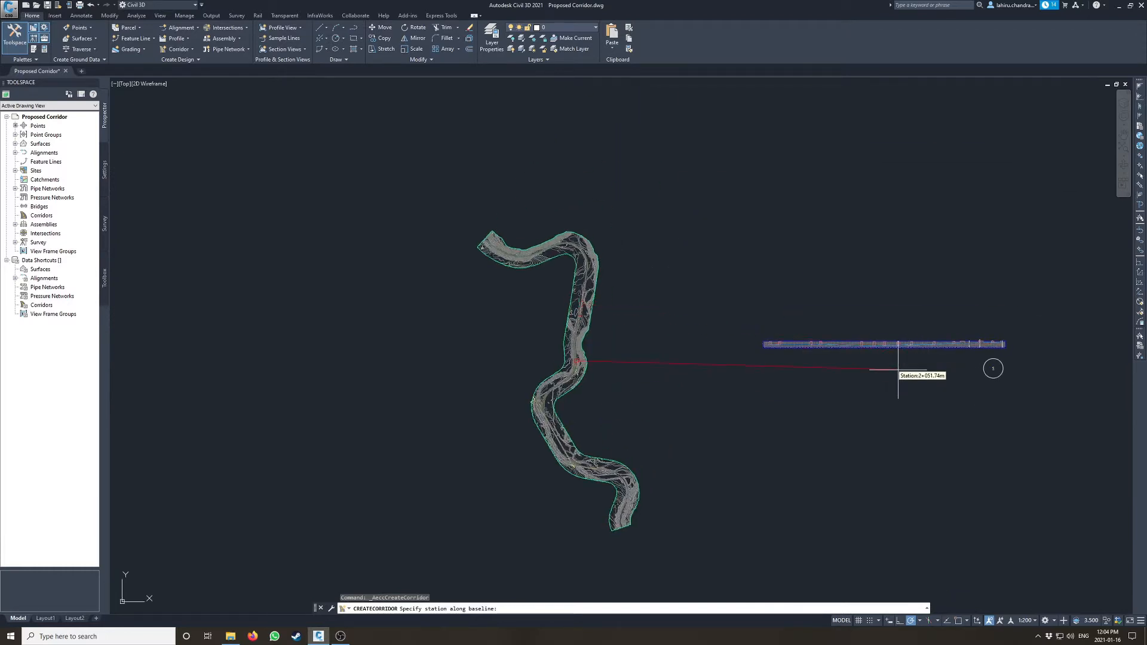
scroll(1006, 348, up, 4)
scroll(995, 343, up, 10)
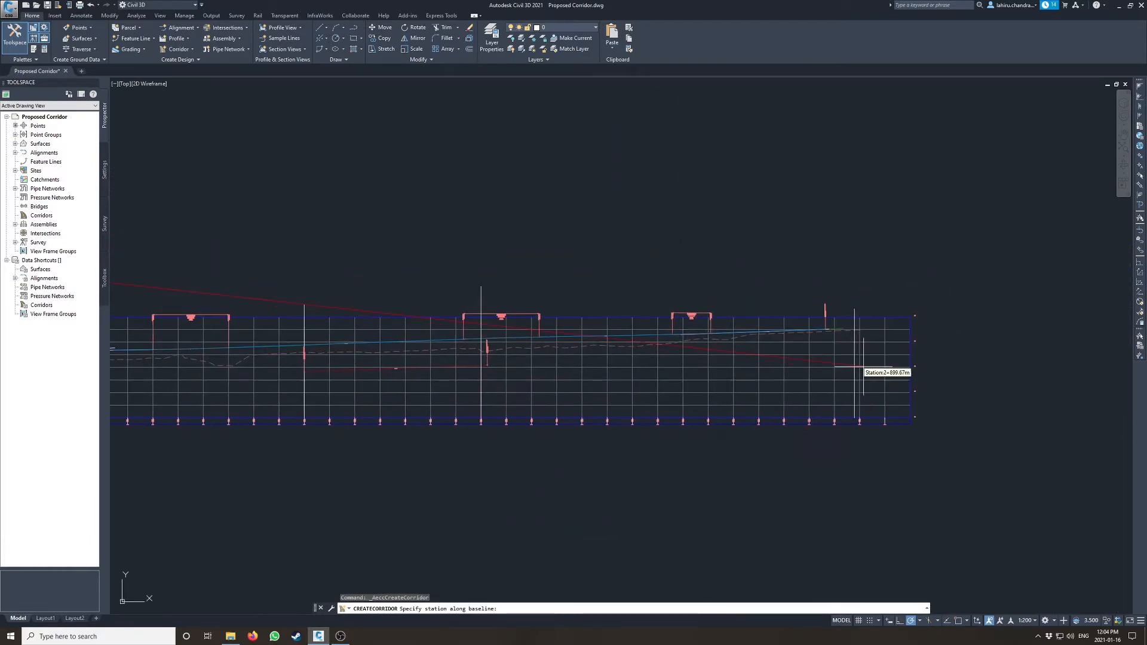
scroll(789, 263, up, 3)
scroll(738, 239, up, 2)
scroll(749, 240, down, 2)
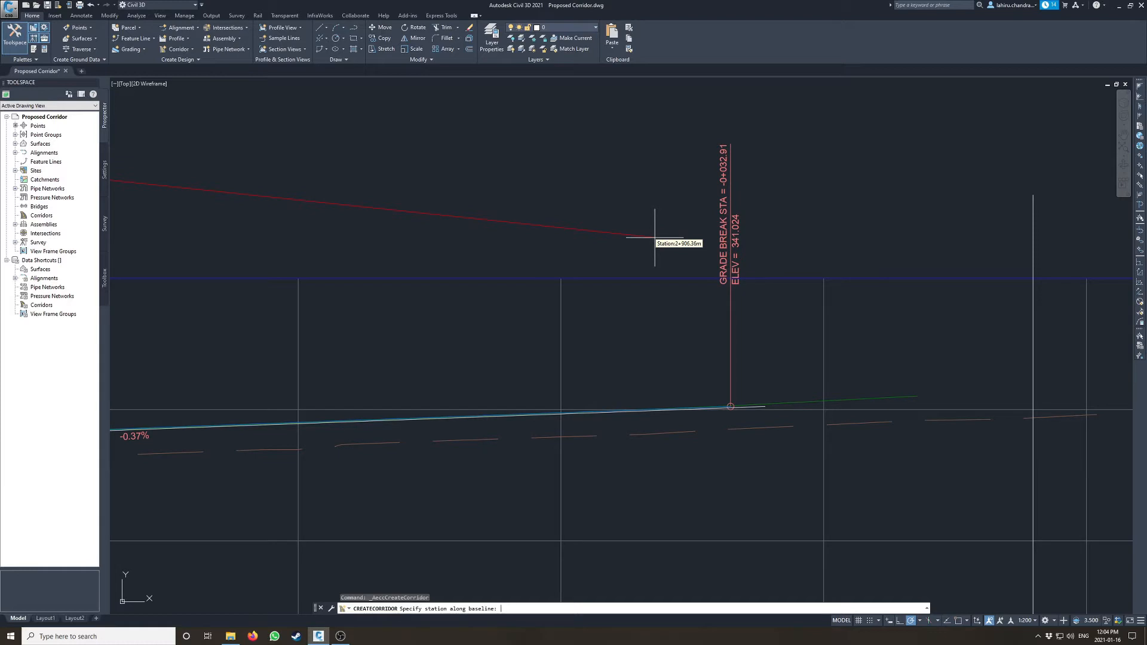
text(0)
key(Return)
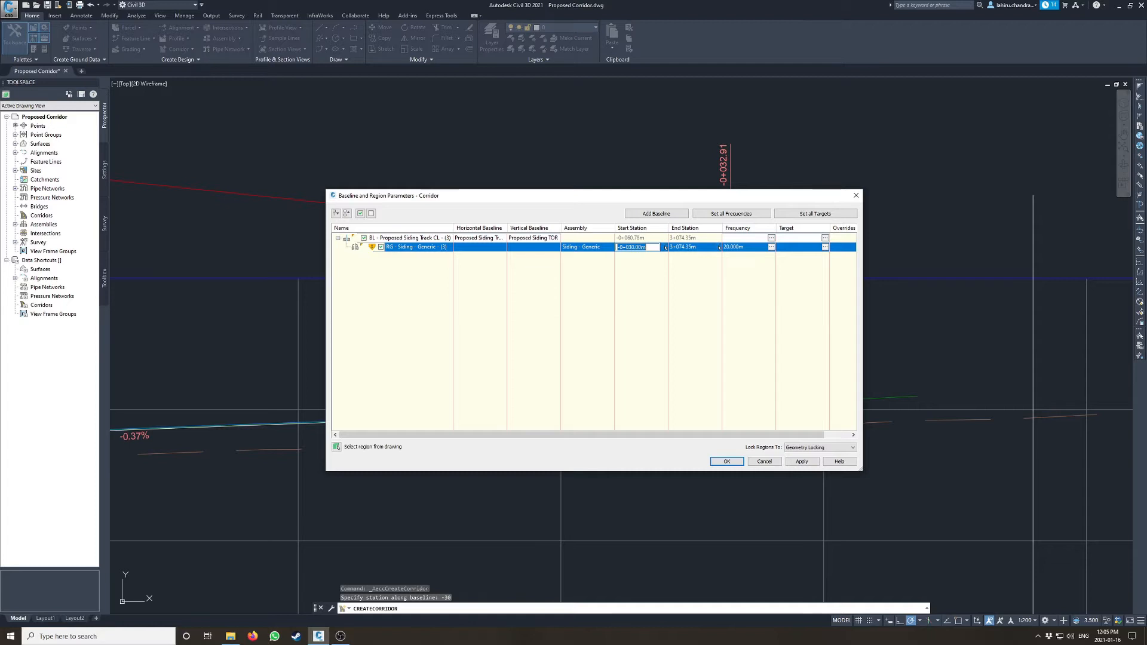
click(362, 214)
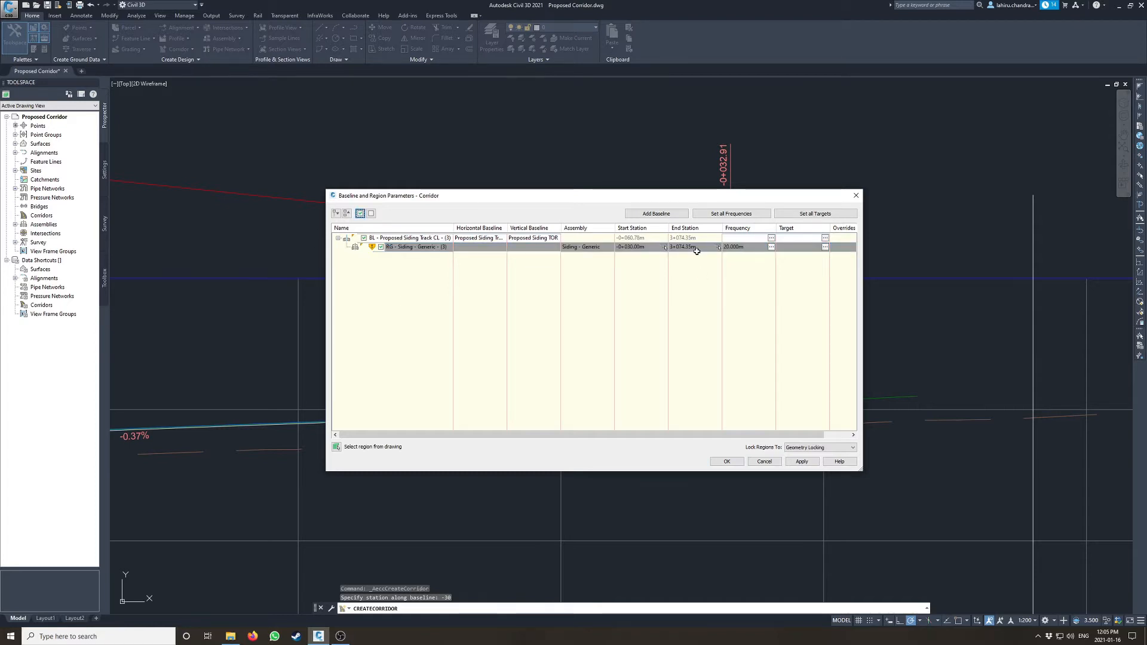
- Set the region's end station to 3060, just short of the grade break at the far end of the profile
click(719, 248)
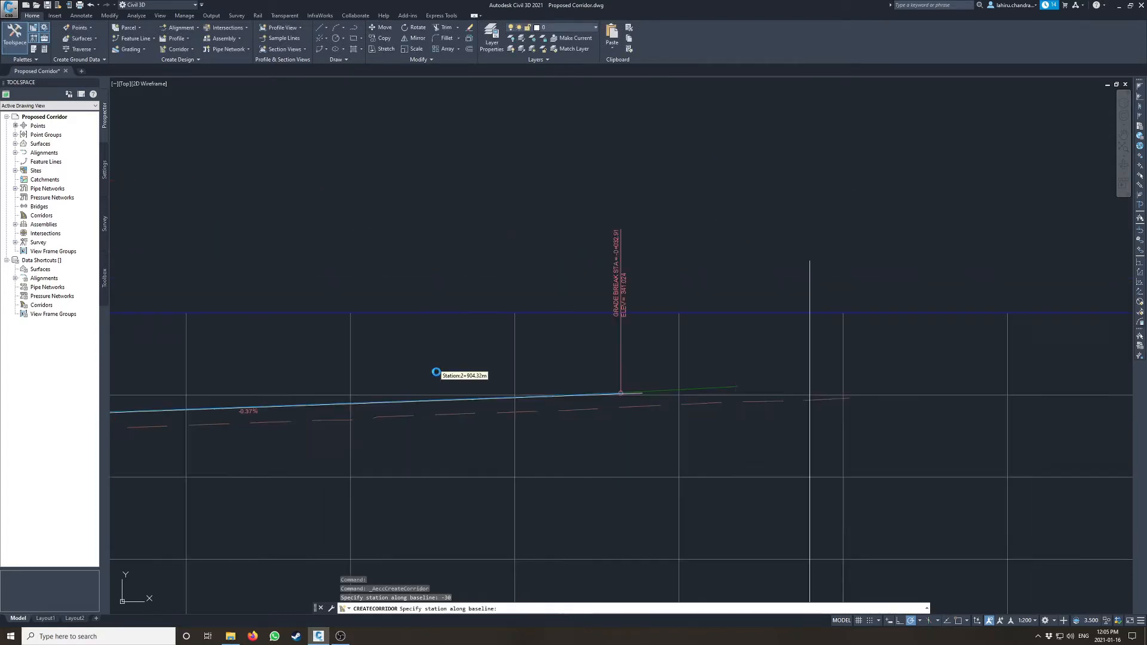
scroll(448, 375, down, 3)
scroll(484, 382, up, 10)
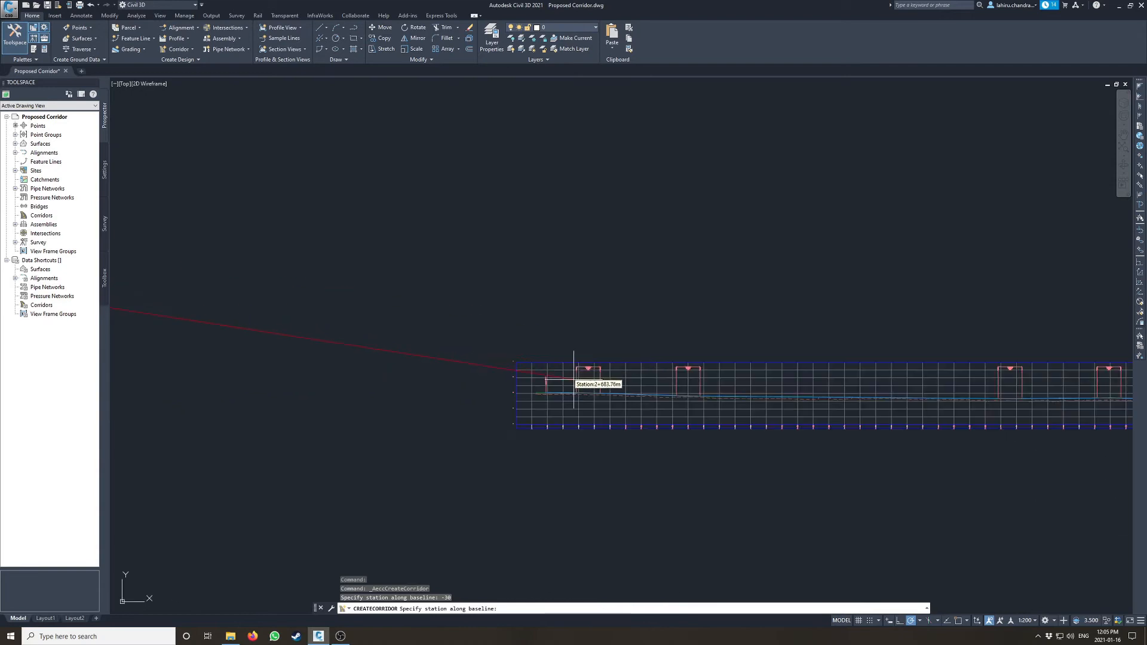
scroll(463, 379, up, 4)
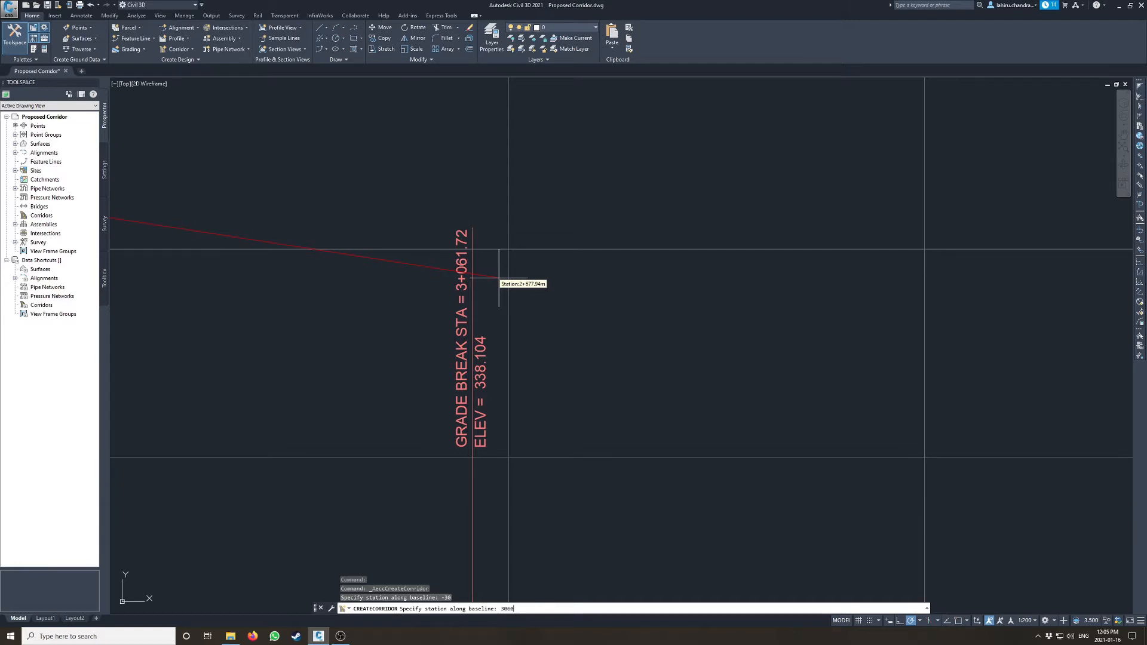
key(Return)
key(Return)
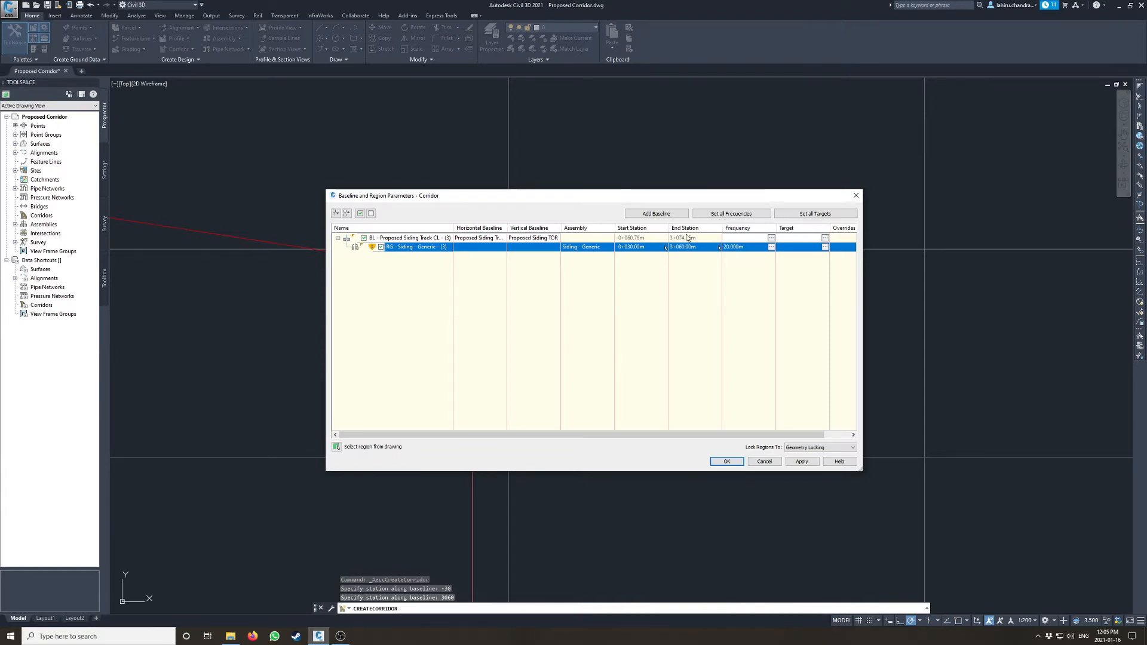
- Set the region's assembly frequency to 5 m along tangents, for the curve increment and along spirals
click(772, 247)
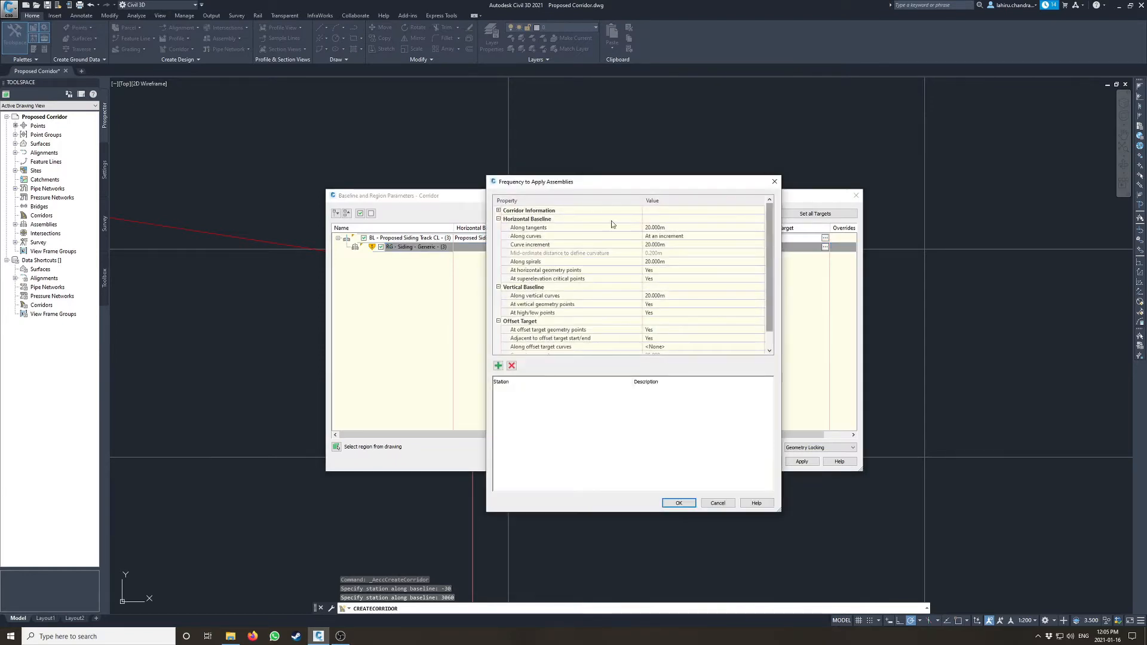
click(666, 227)
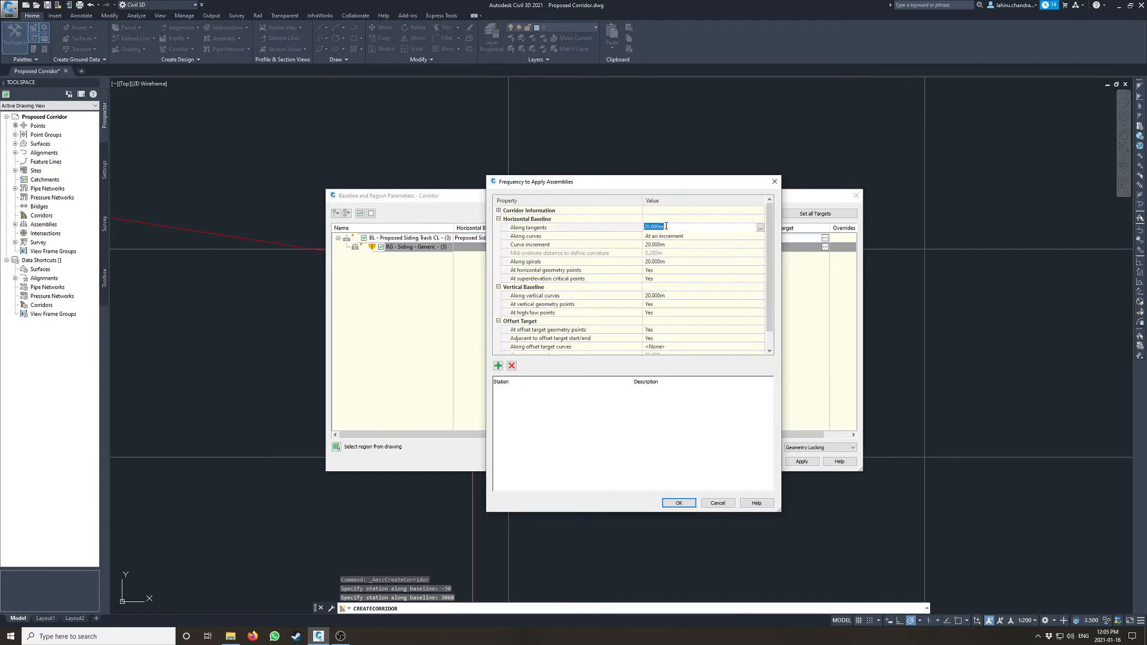
text(5)
key(Return)
click(660, 246)
text(5)
key(Return)
click(668, 262)
text(5)
key(Return)
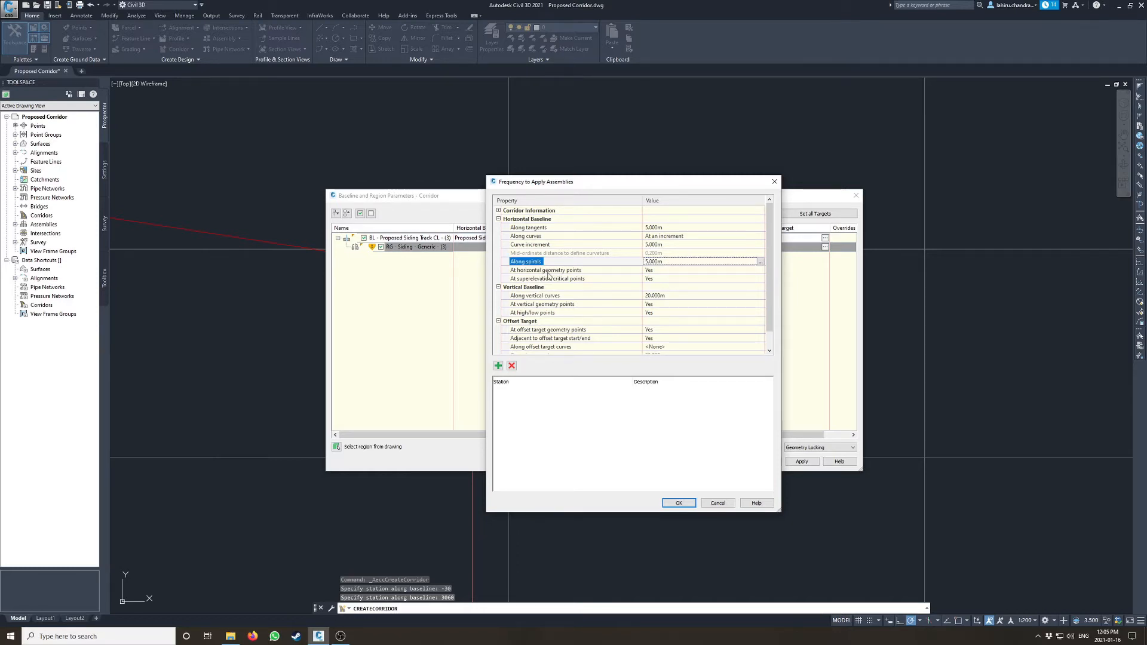
- Set the frequency options at offset target geometry points and adjacent to offset target start/end to No, and accept the frequencies
scroll(771, 293, down, 1)
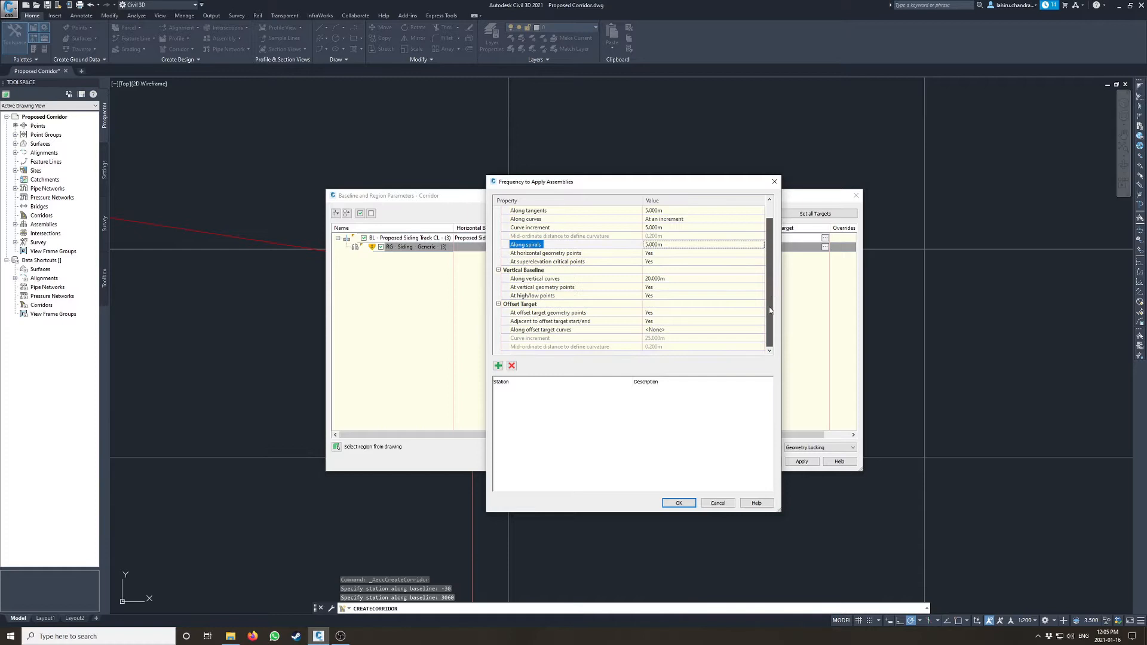
click(518, 313)
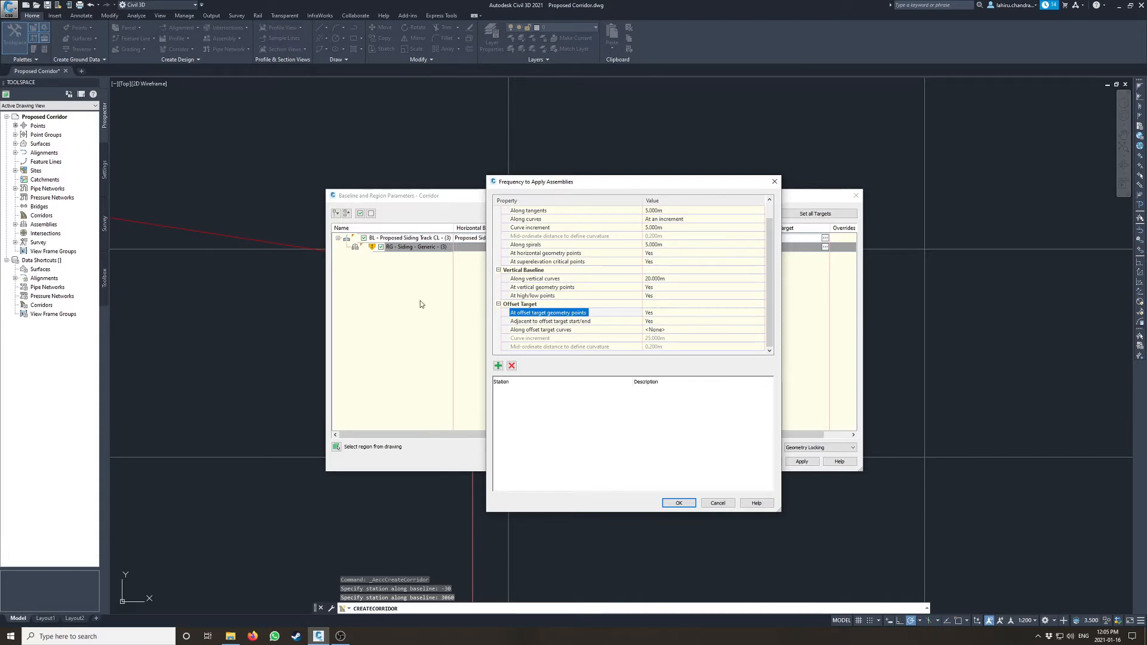
click(661, 313)
click(661, 313)
click(654, 329)
scroll(771, 234, up, 1)
scroll(771, 234, down, 1)
click(651, 321)
click(657, 322)
click(660, 338)
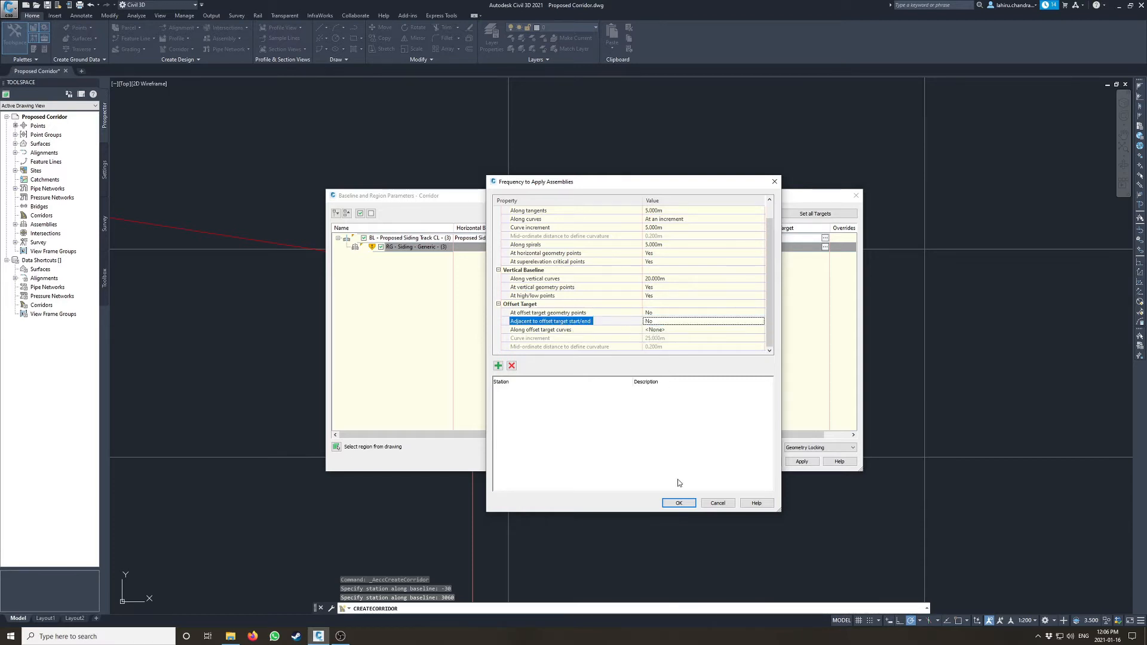
click(679, 503)
- Map the Offset Alignment target of the Link to Excavation Limit subassembly to the Excavation Limit feature line in plan
click(825, 248)
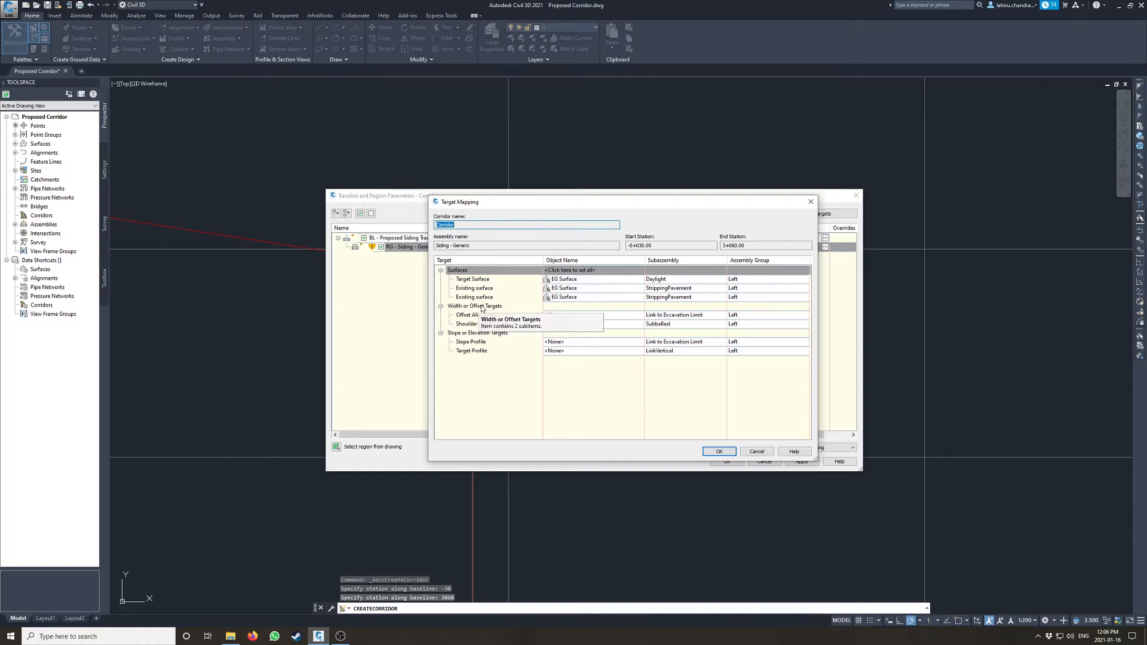
click(572, 314)
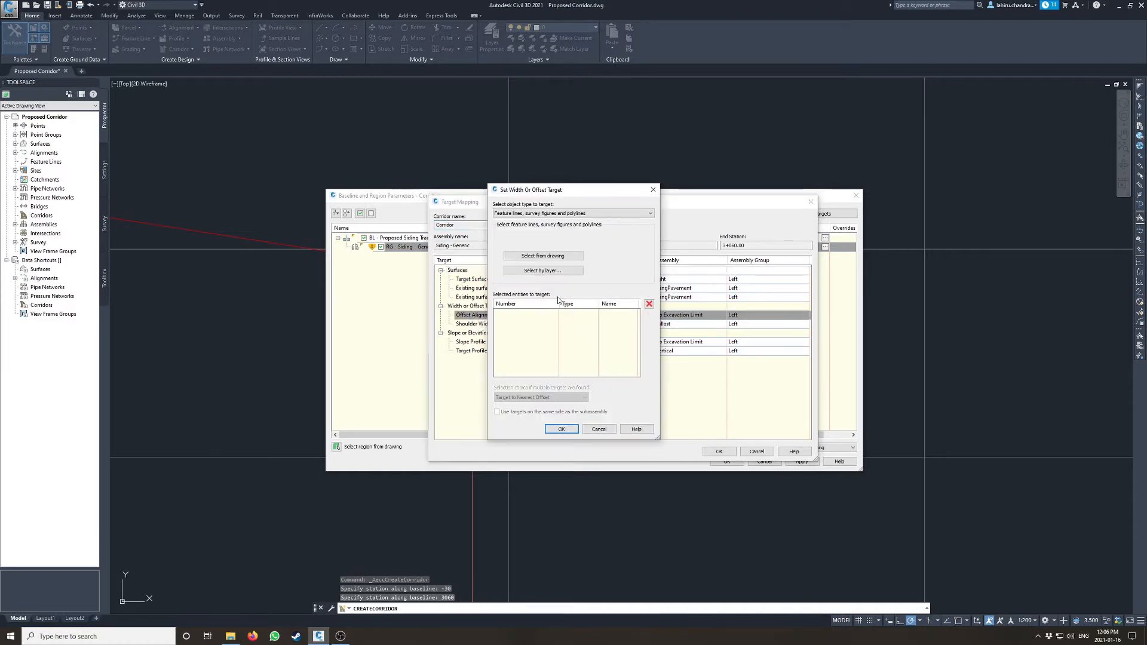
click(525, 214)
click(520, 228)
click(541, 256)
scroll(555, 325, down, 10)
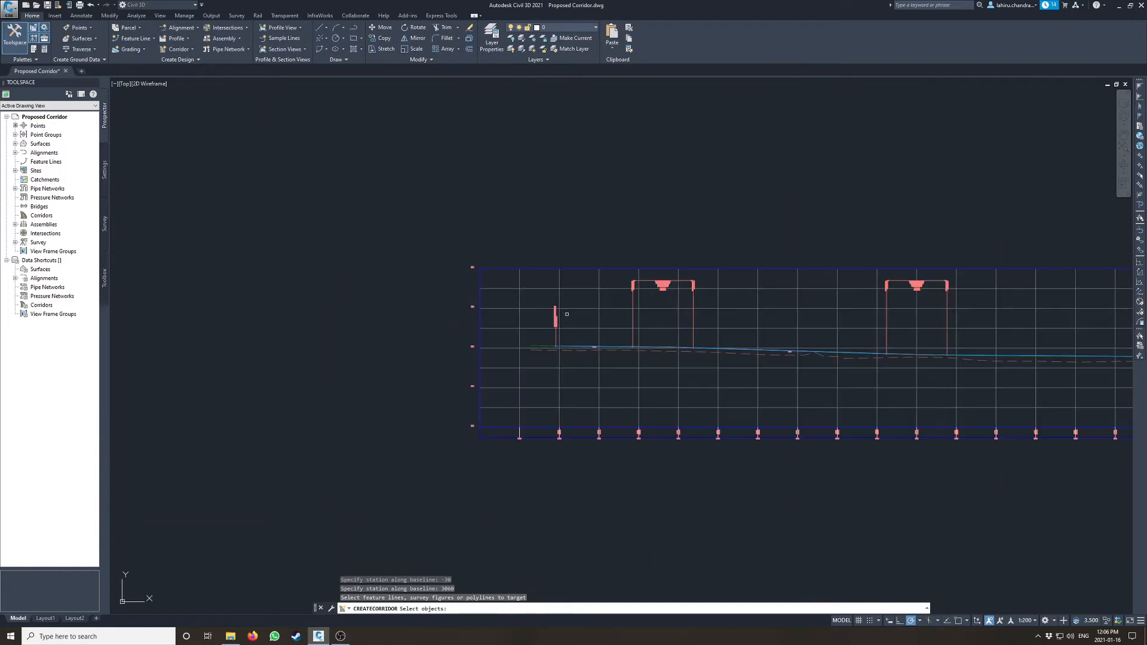
scroll(723, 310, up, 10)
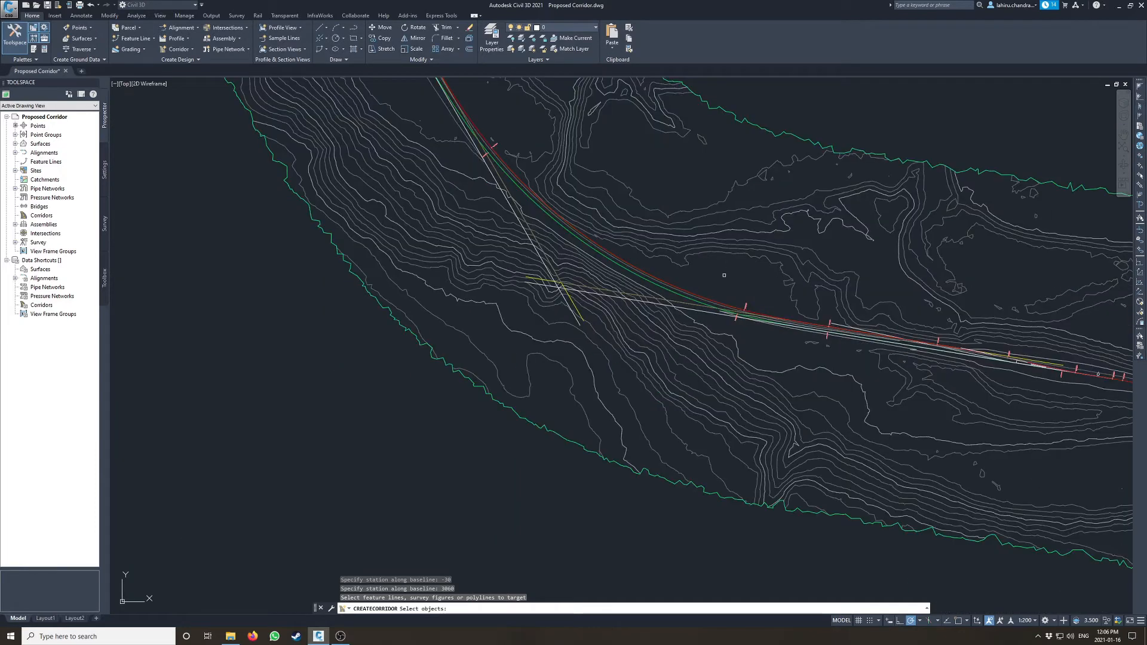
scroll(722, 310, up, 5)
click(681, 318)
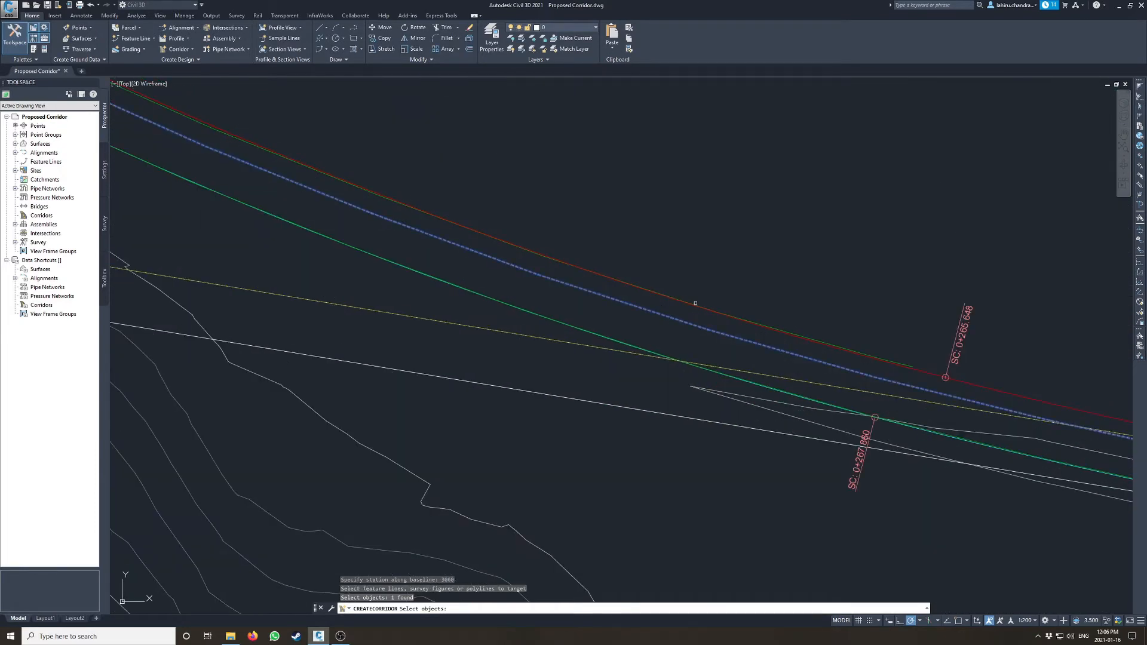
key(Return)
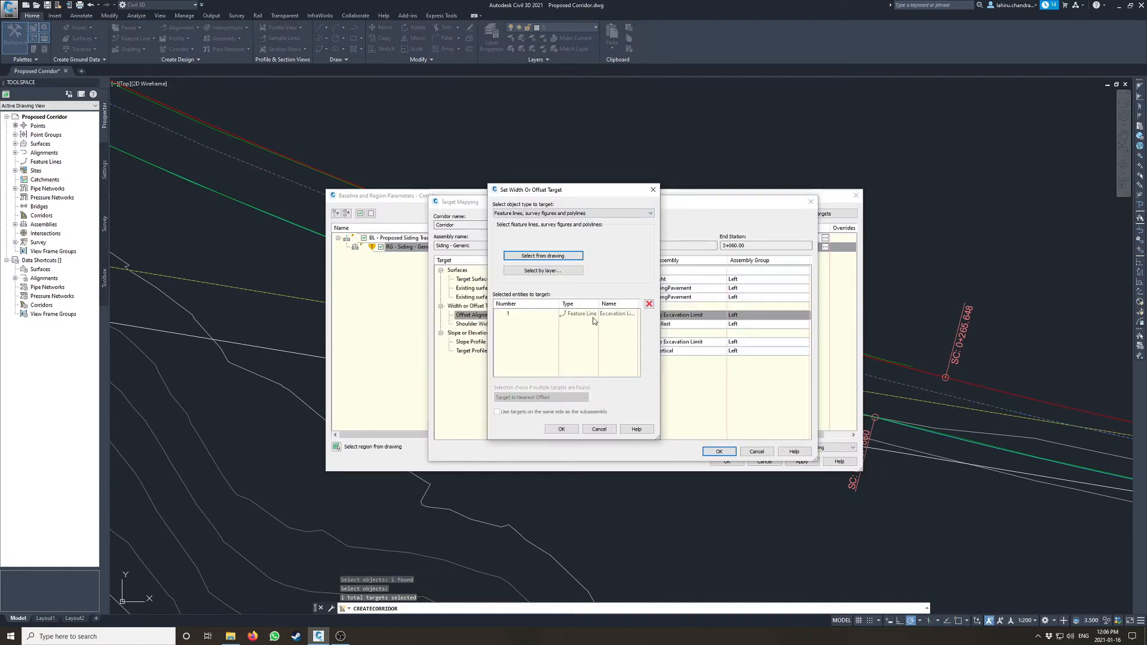
drag(658, 444, 758, 452)
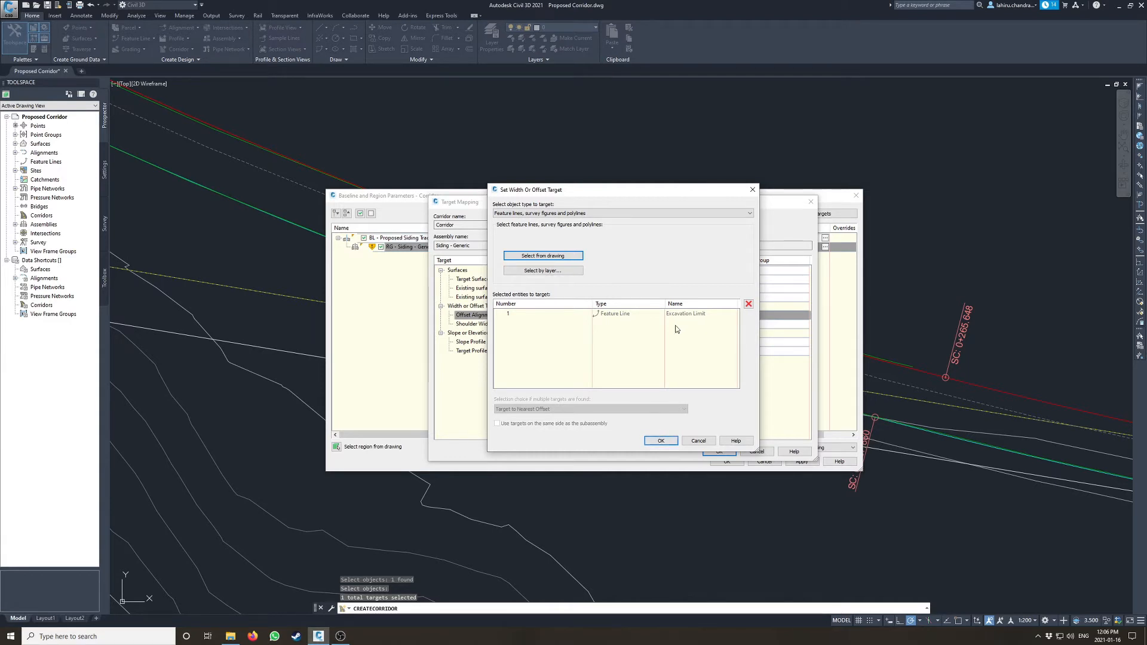
click(661, 441)
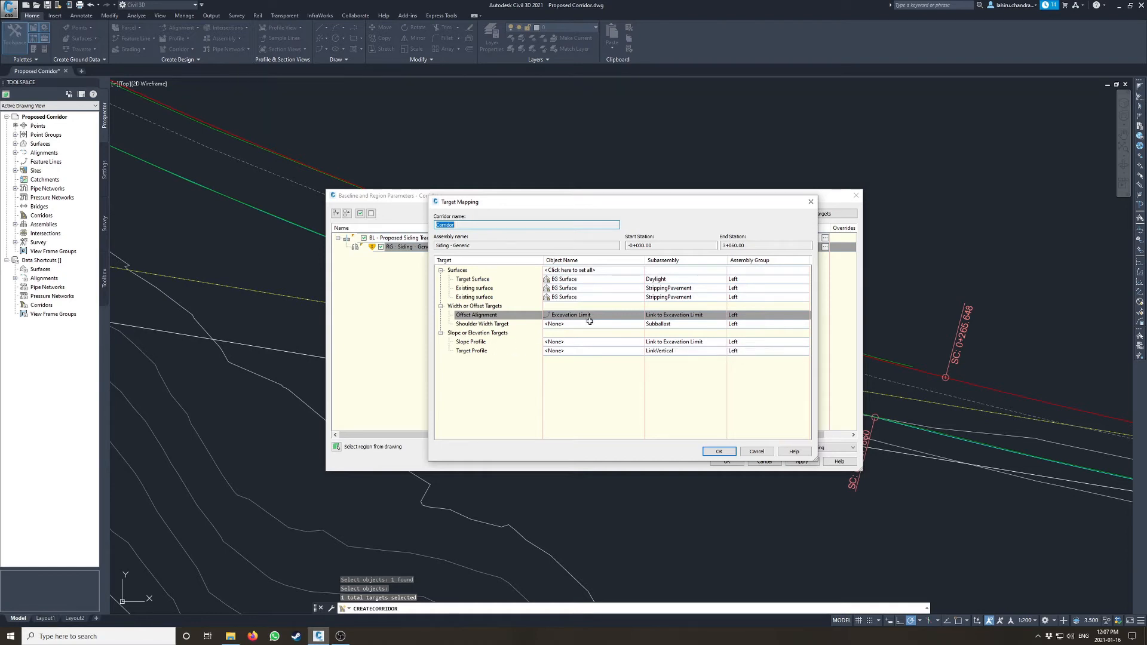
- Accept the target mapping and the baseline and region parameters, and rebuild the corridor
drag(606, 208, 603, 318)
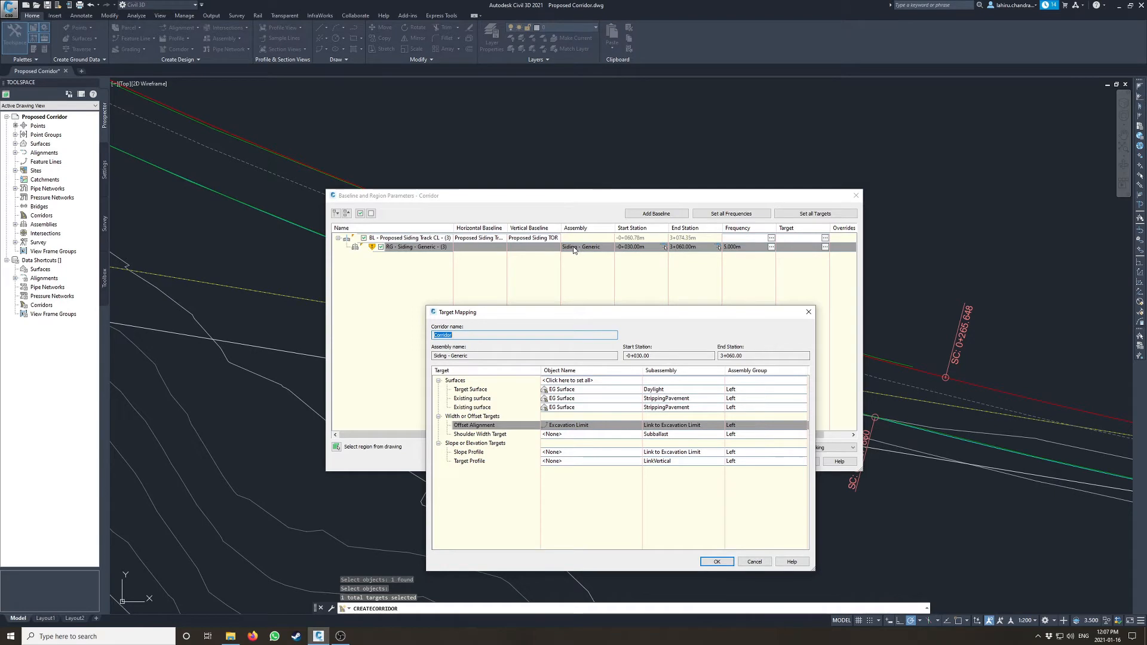
drag(605, 318, 589, 281)
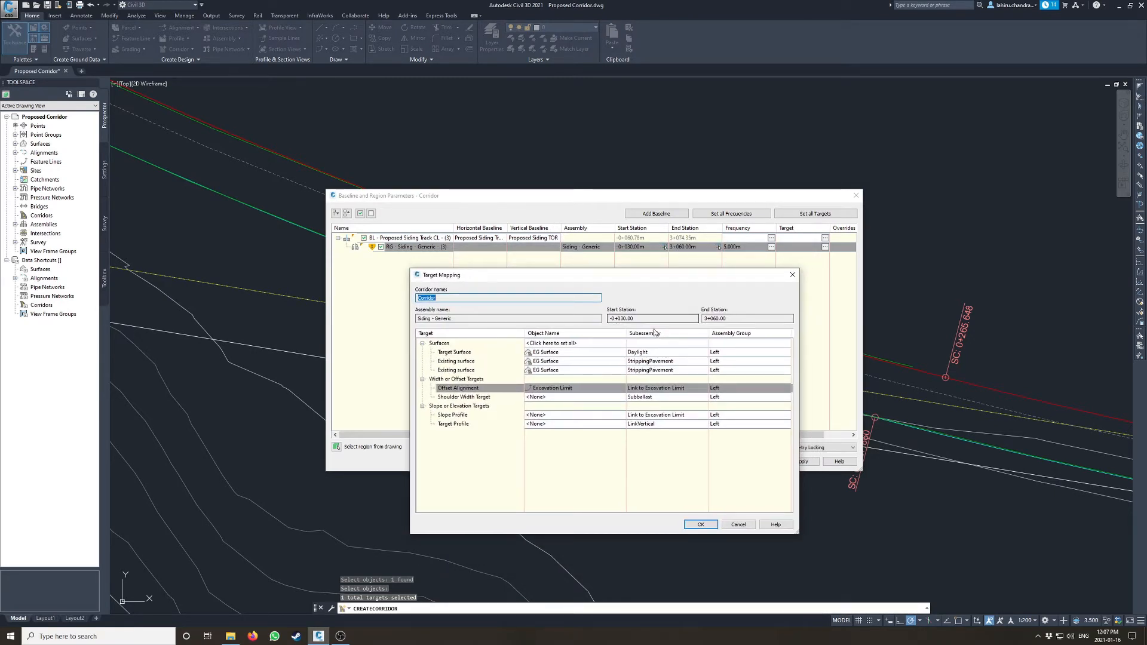
click(692, 529)
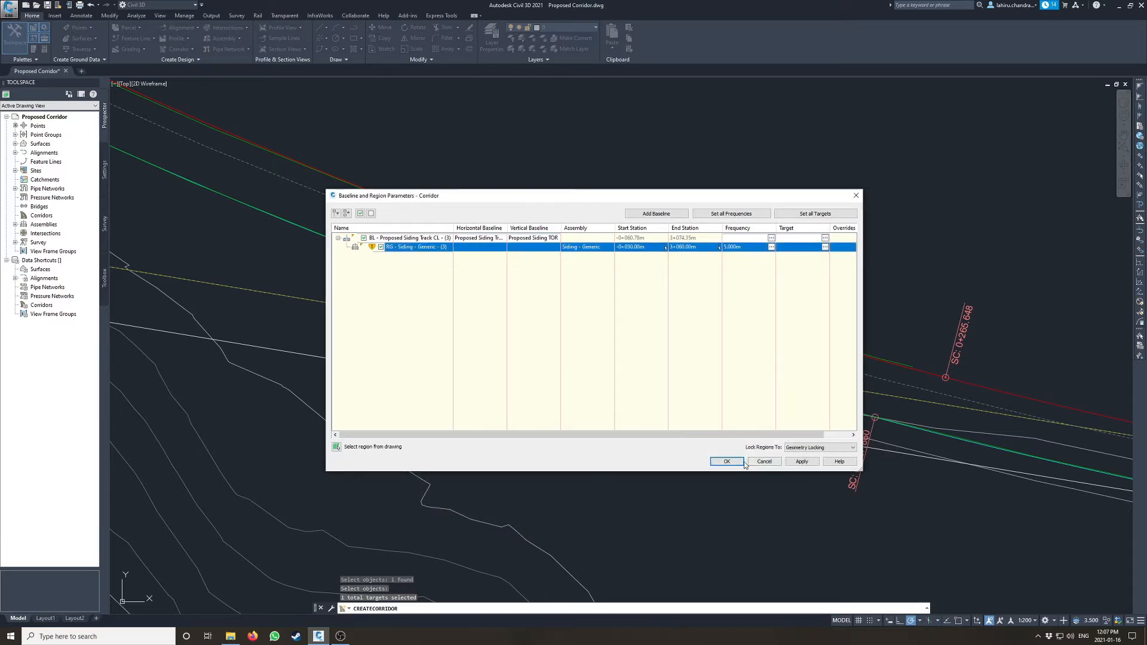
click(727, 462)
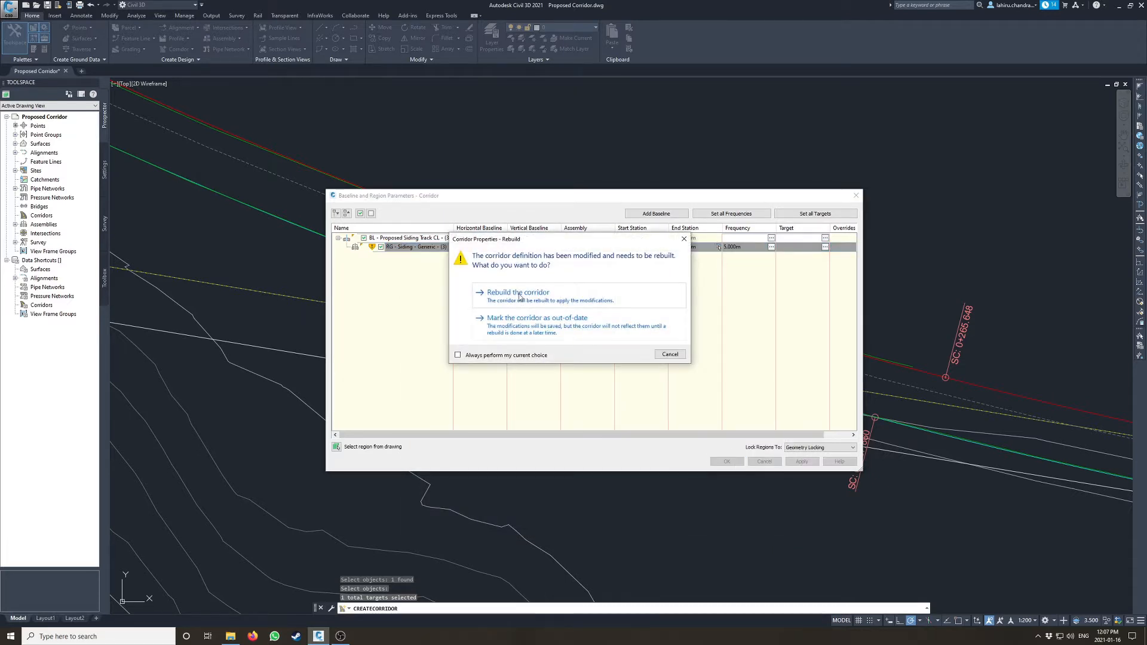
click(524, 294)
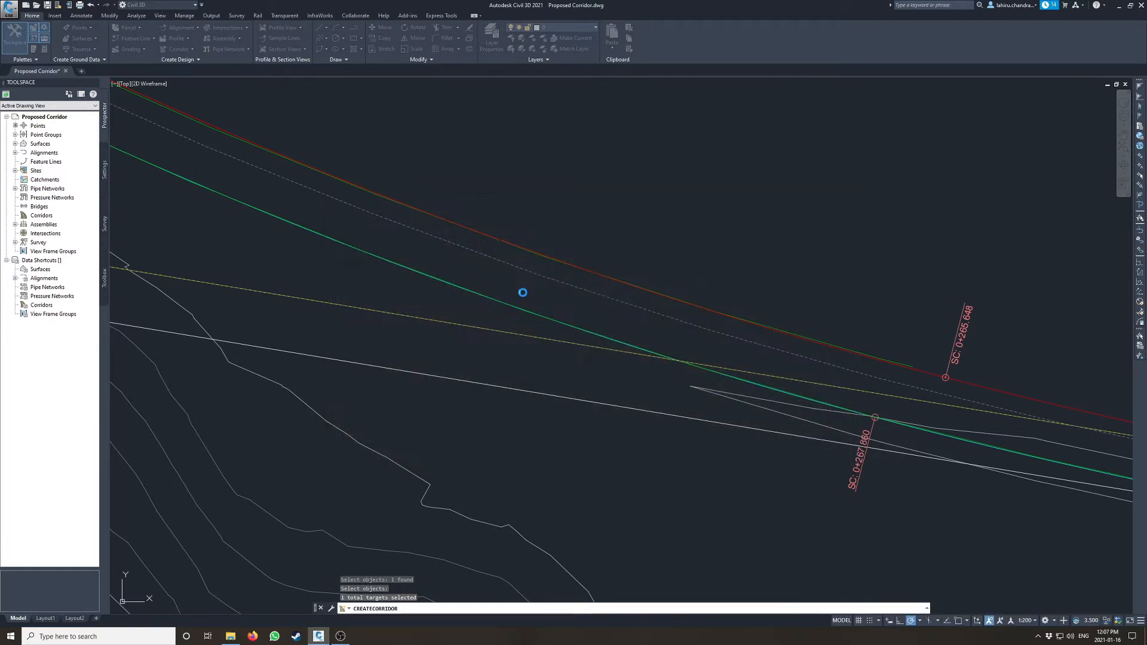
- Examine the rebuilt corridor in plan along the full length of the siding track, including its end region and wide daylight areas
scroll(661, 264, down, 8)
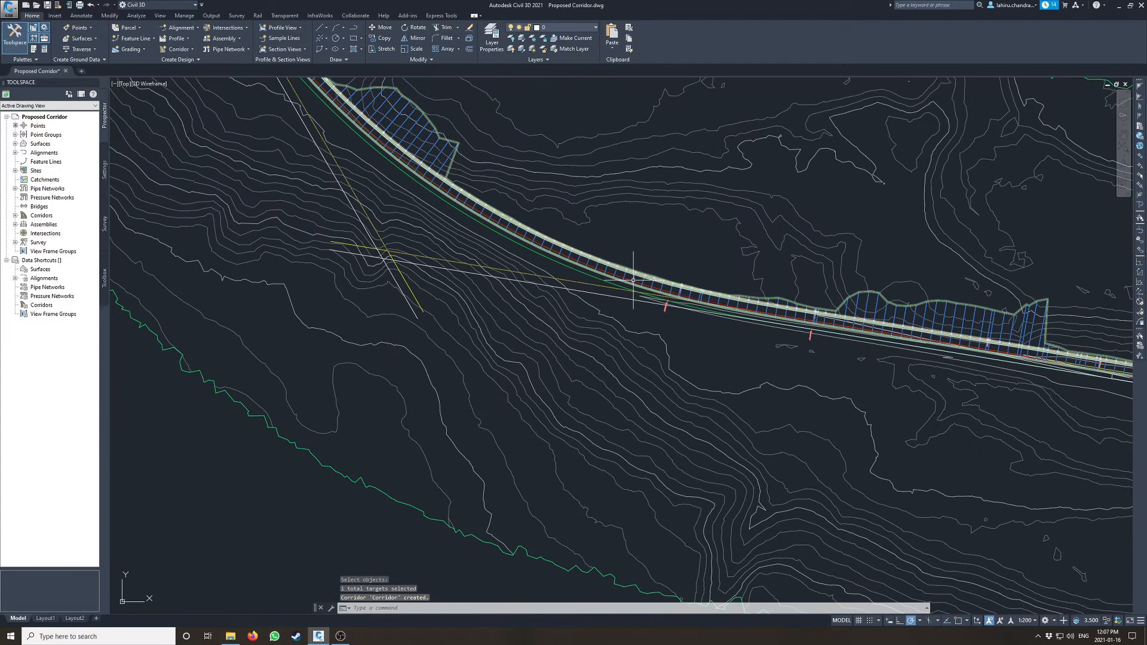
scroll(837, 334, up, 5)
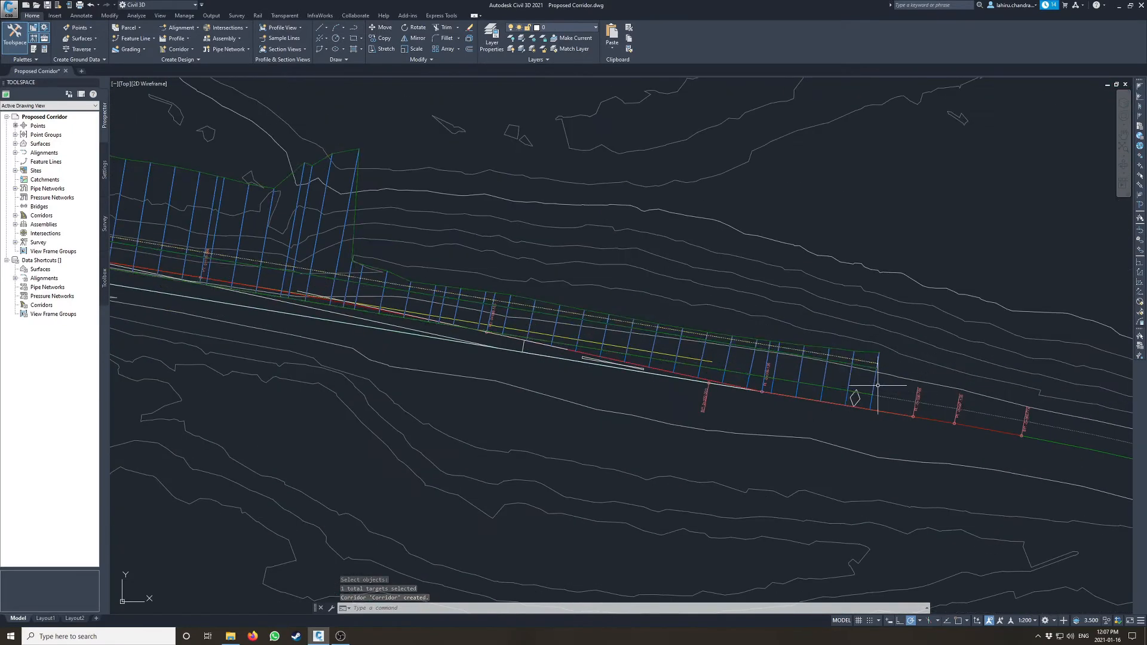
scroll(532, 318, down, 4)
middle_drag(532, 318, 940, 466)
scroll(394, 295, down, 2)
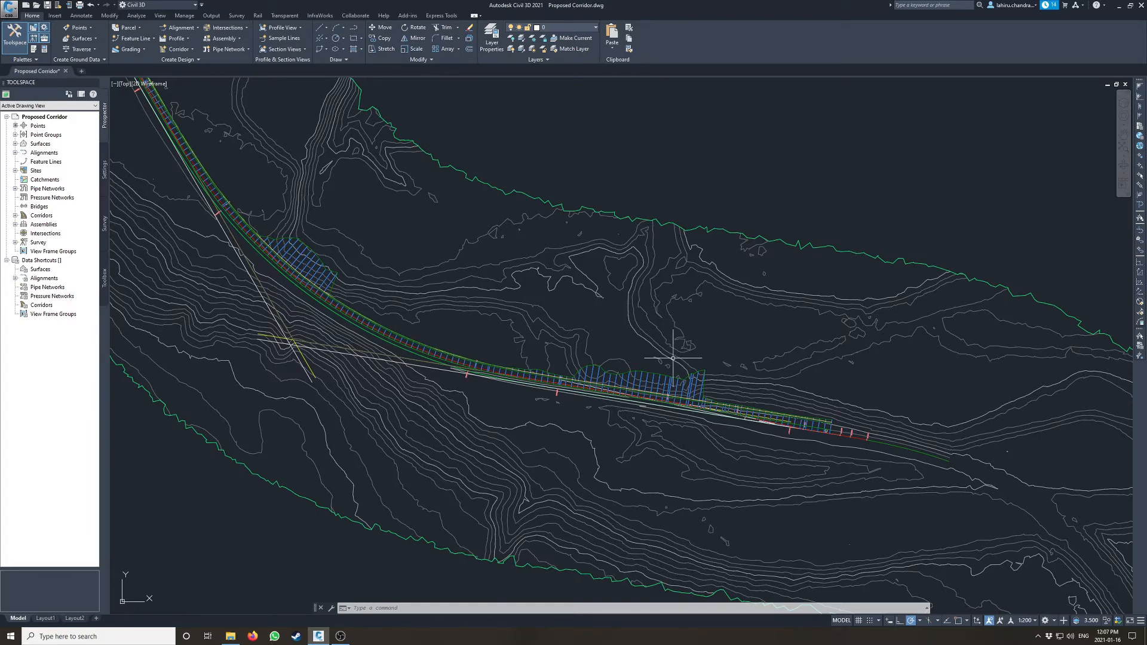
scroll(279, 218, down, 2)
middle_drag(278, 220, 508, 492)
middle_drag(352, 259, 489, 516)
middle_drag(383, 239, 357, 516)
middle_drag(547, 254, 457, 534)
middle_drag(545, 475, 552, 121)
middle_drag(587, 429, 522, 138)
middle_drag(571, 463, 577, 389)
scroll(607, 403, up, 4)
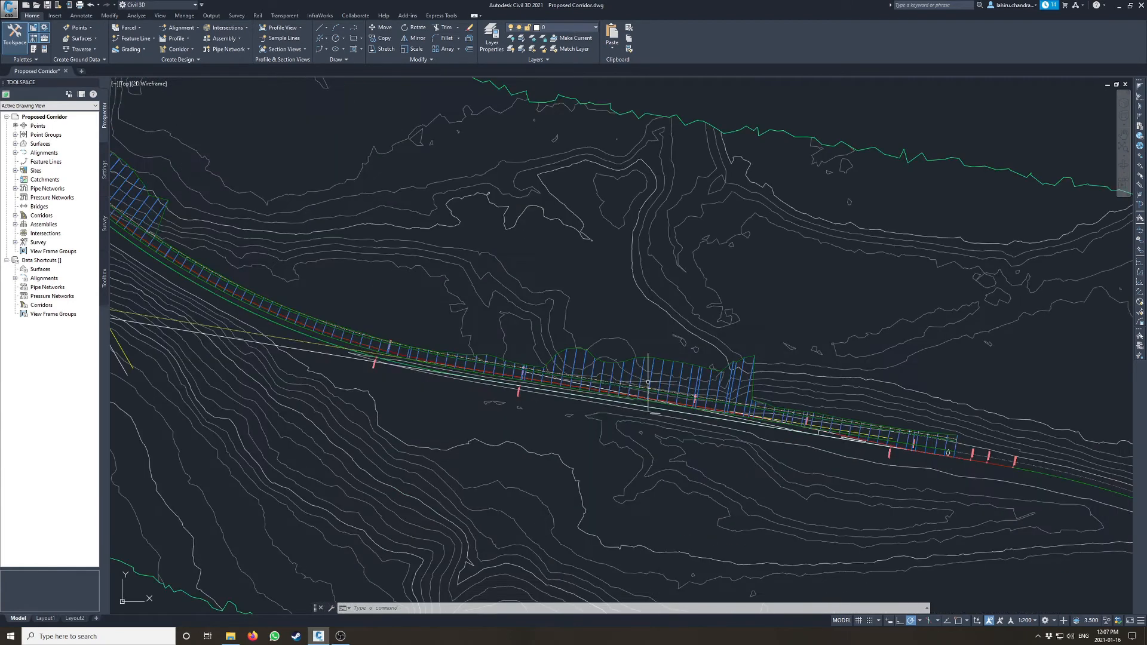
- Inspect the corridor's cross section at station 1+430.00 m in the Section Editor, and close the editor
scroll(648, 383, up, 4)
click(640, 365)
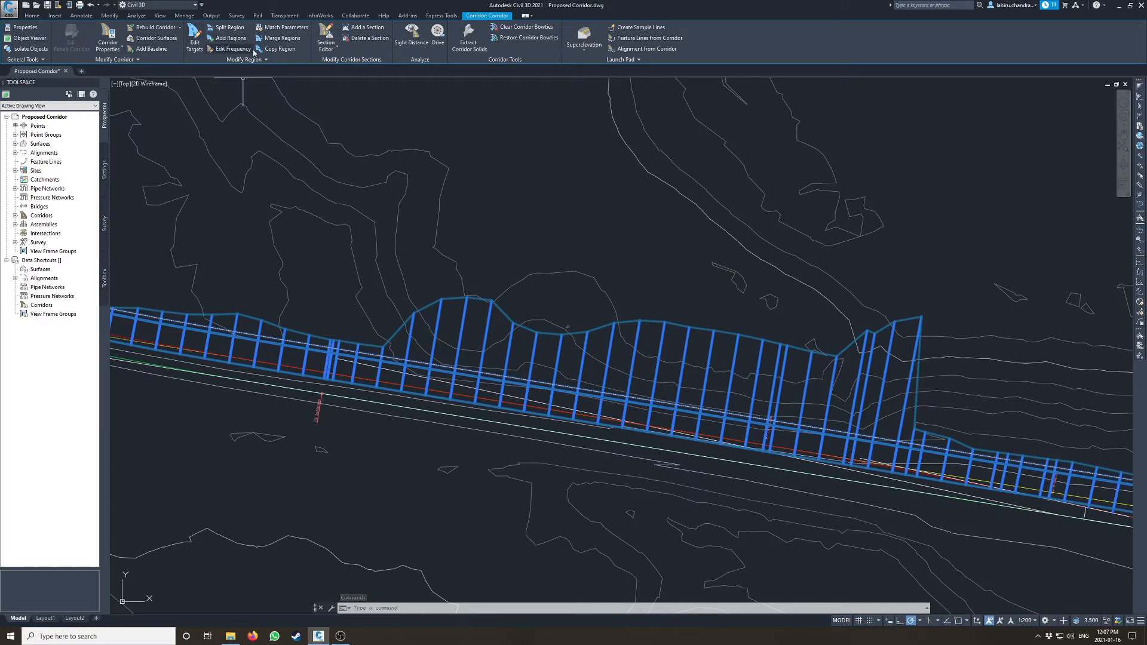
click(325, 47)
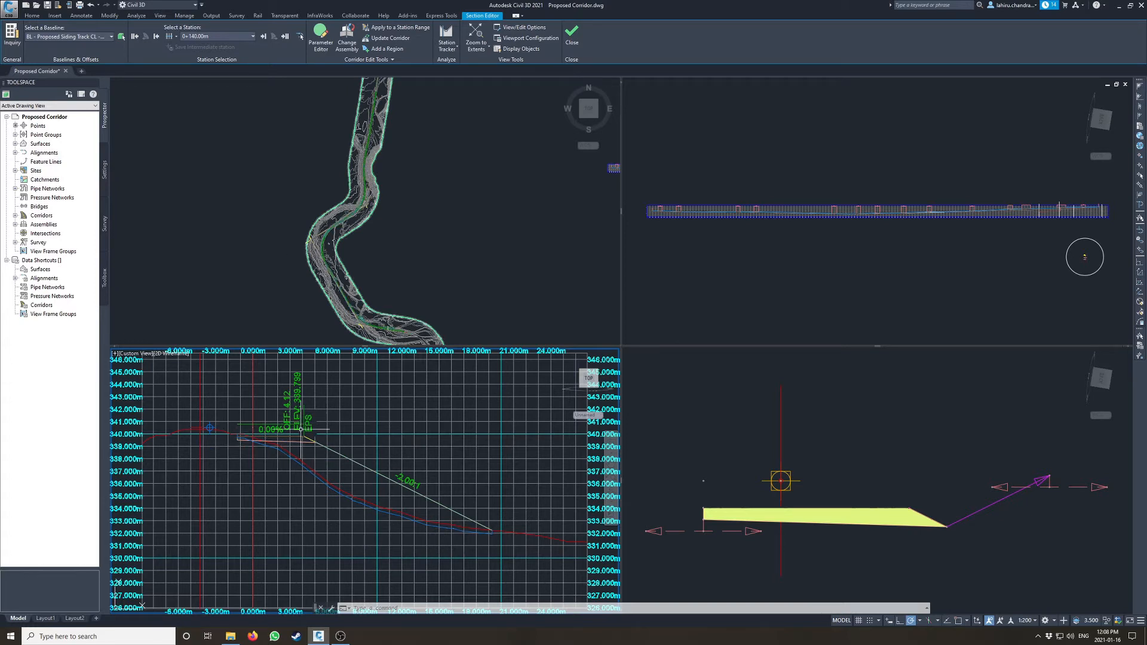
click(220, 37)
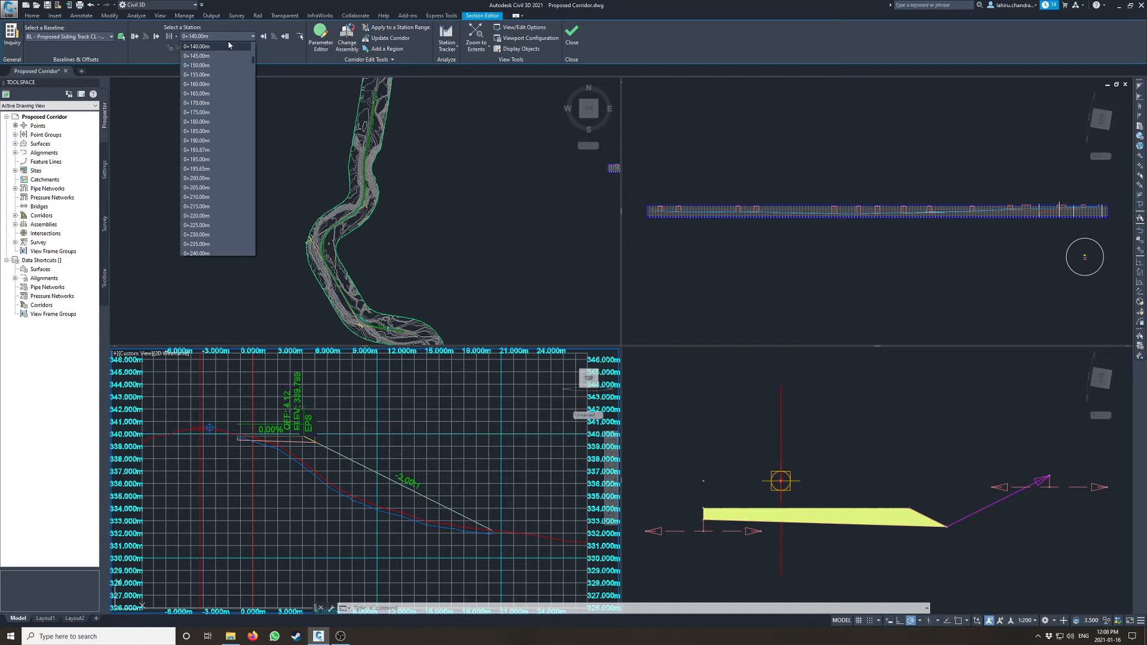
scroll(227, 149, down, 3)
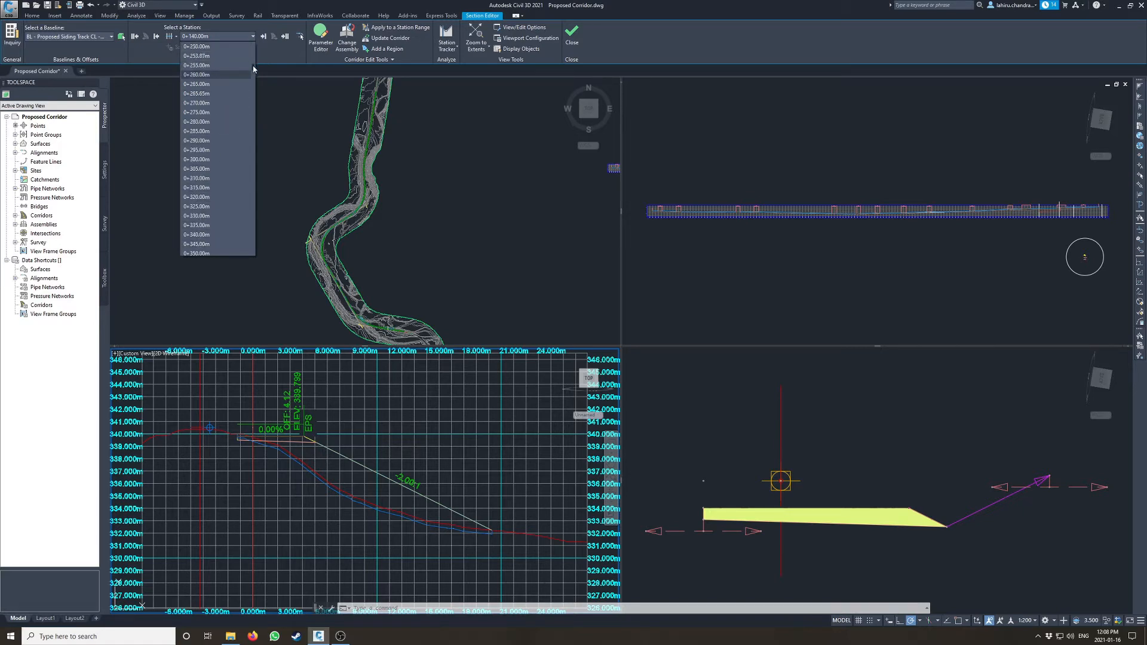
drag(254, 70, 255, 142)
click(197, 121)
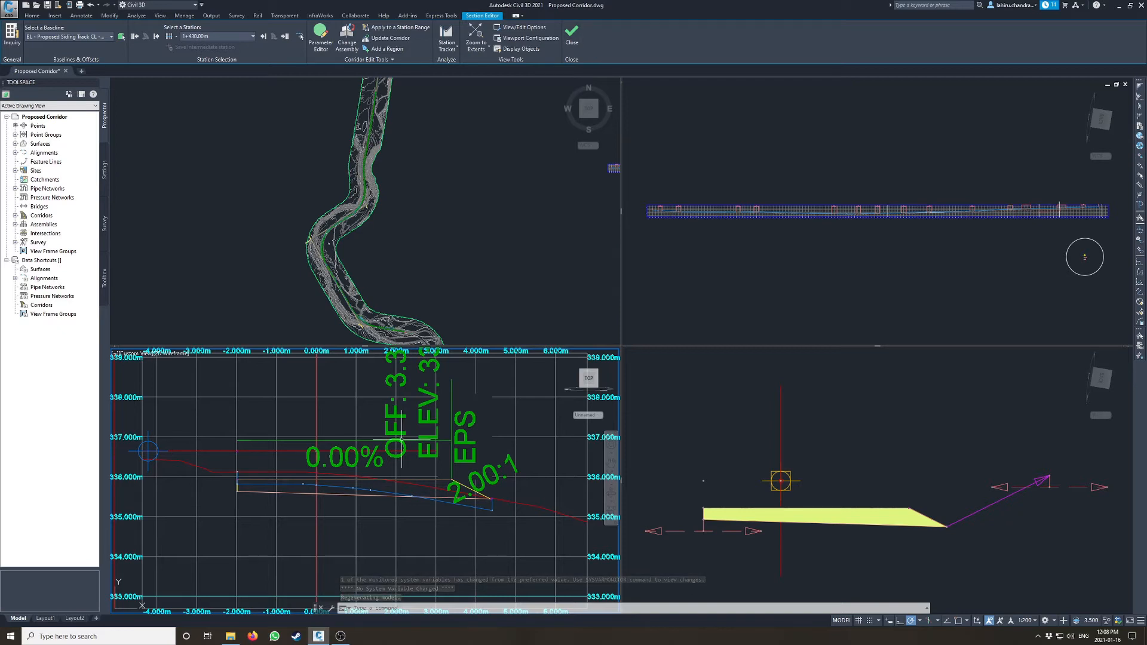
click(572, 36)
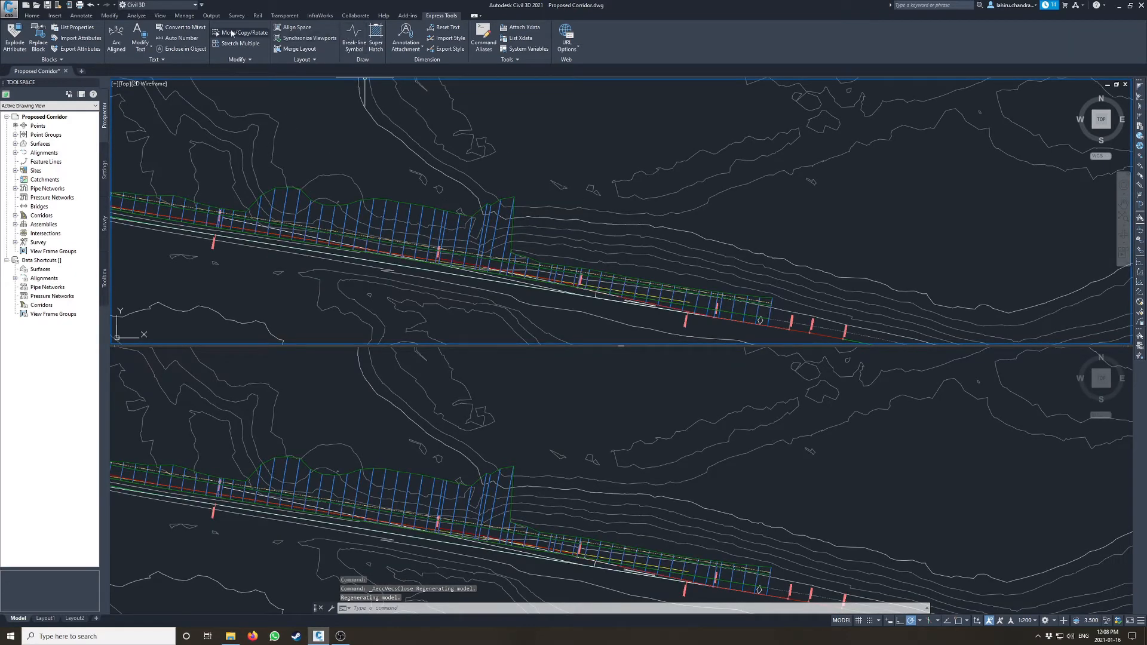
- Restore the model space display to a single viewport
click(33, 17)
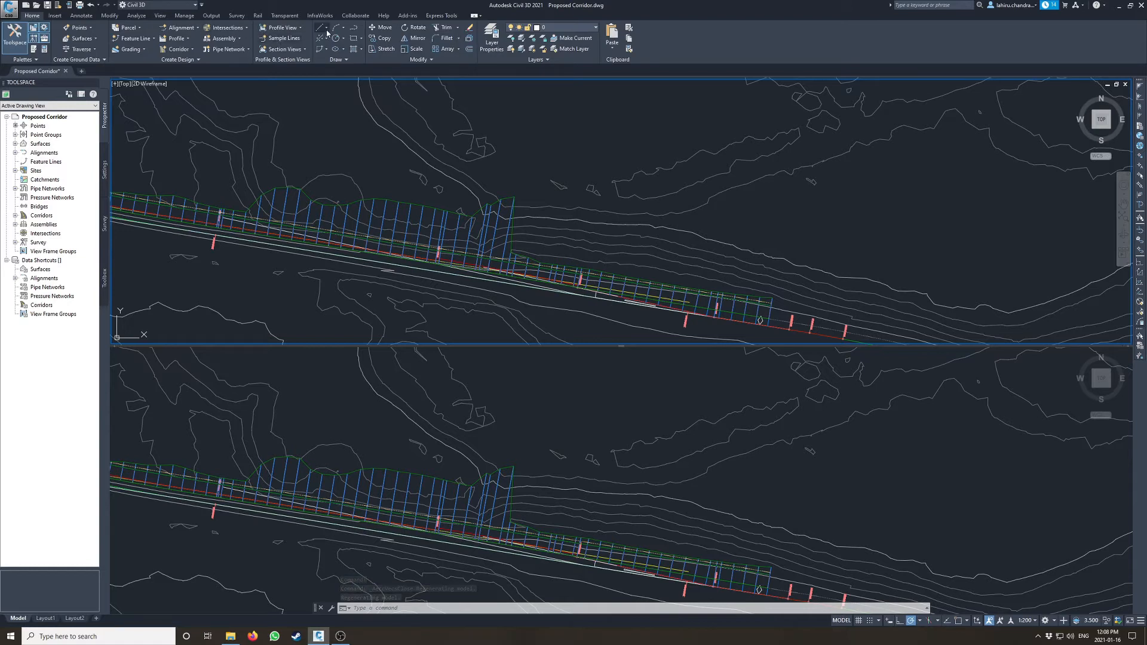
click(160, 17)
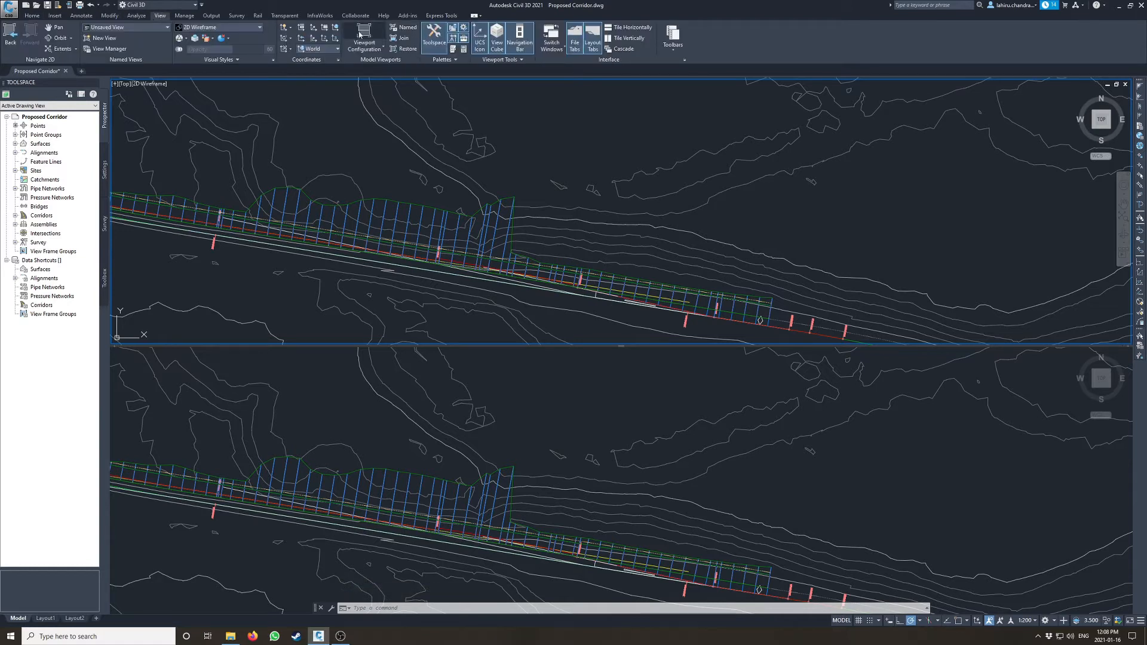
click(370, 46)
click(368, 64)
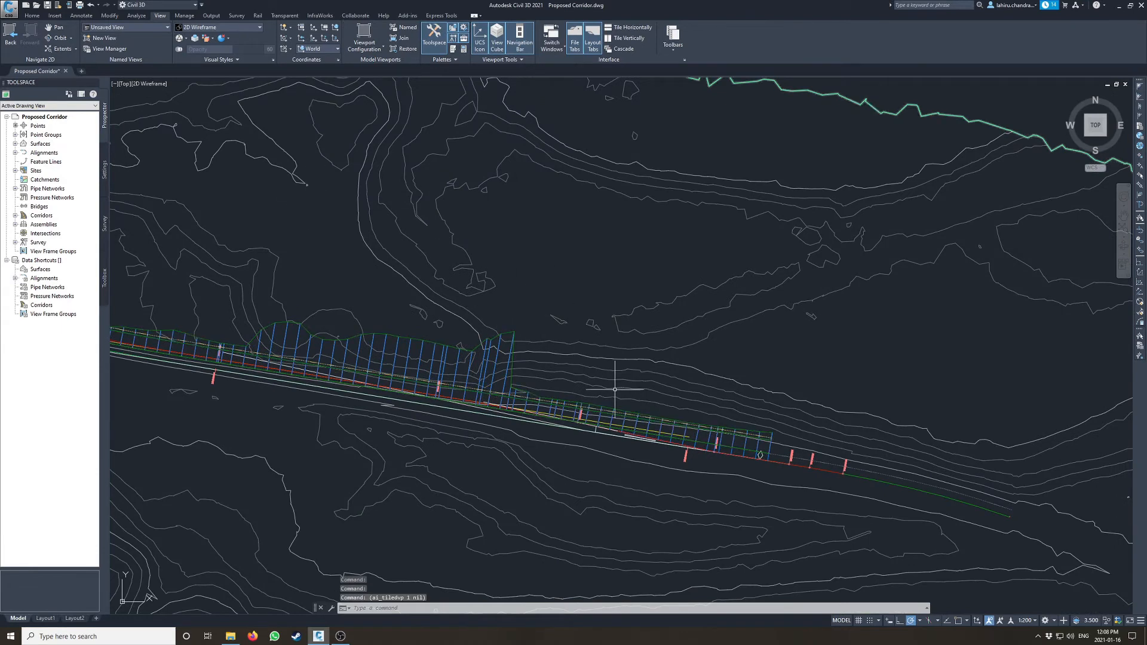
- Start a sample line group on the Proposed Siding Track CL alignment and exclude the TOR Surface from the sampled data sources
scroll(715, 446, up, 3)
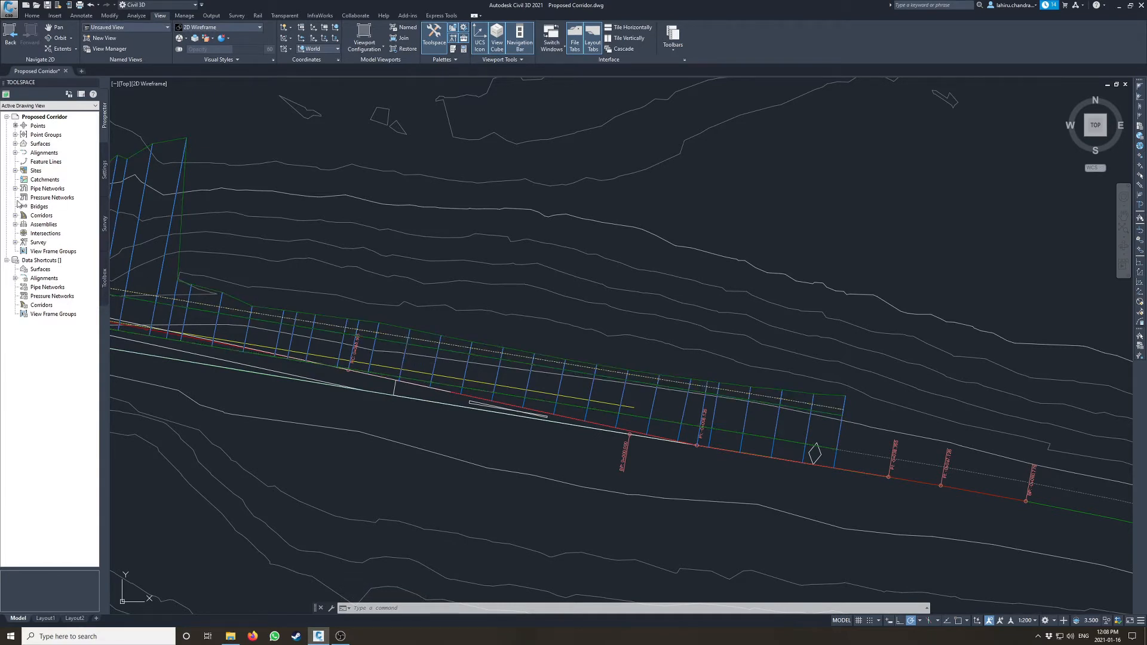
click(32, 16)
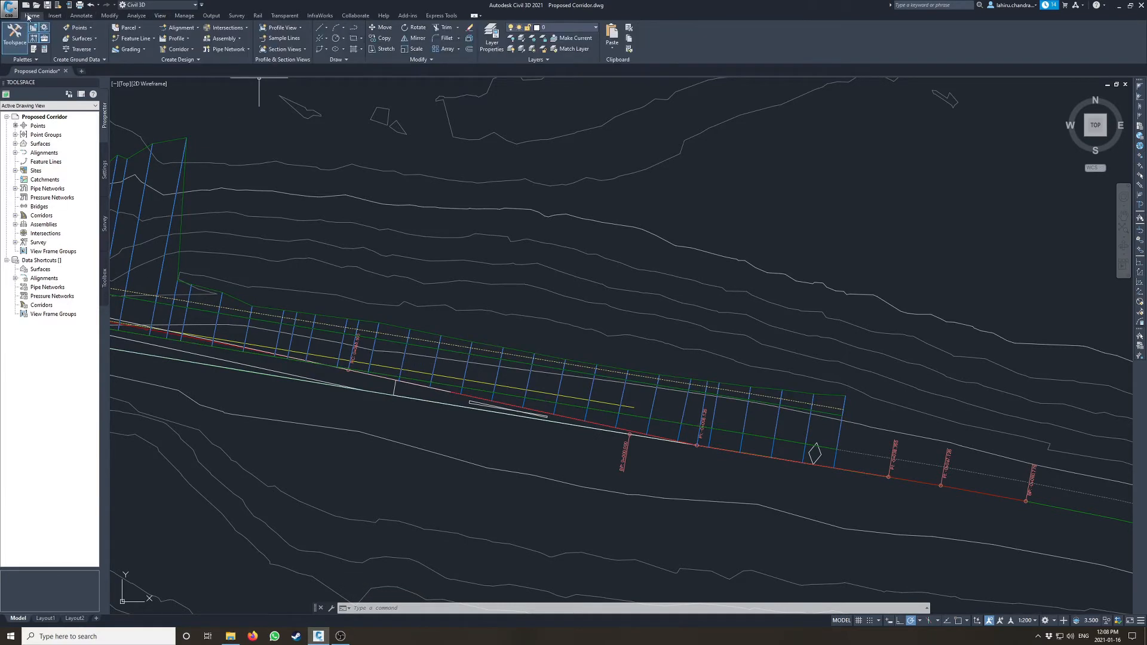
click(284, 38)
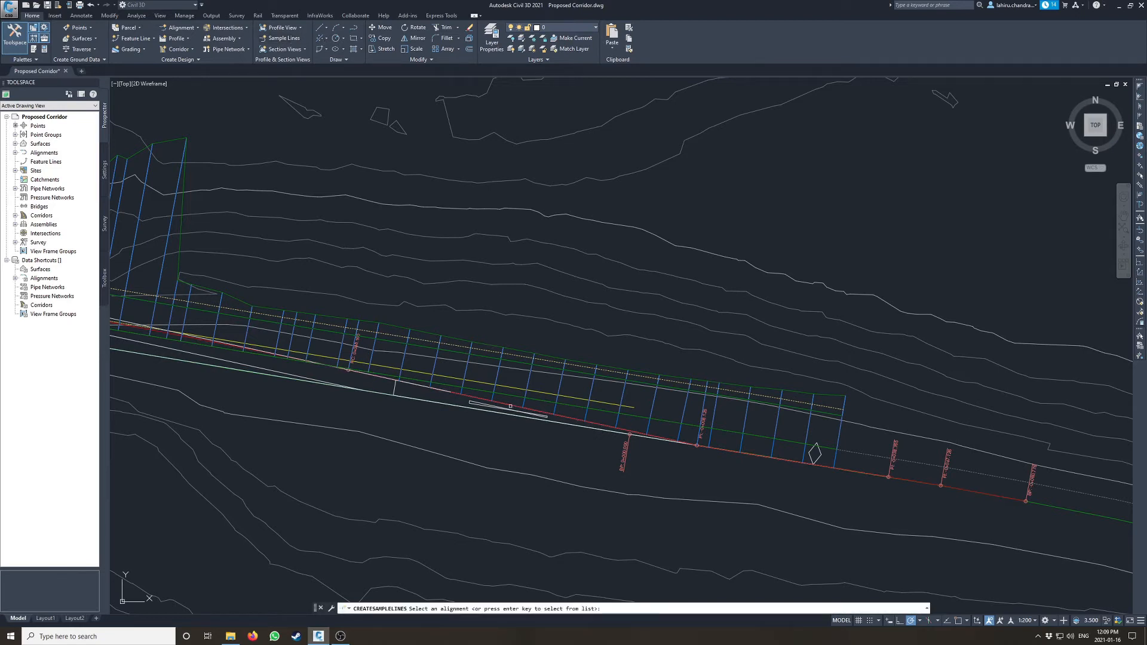
click(511, 407)
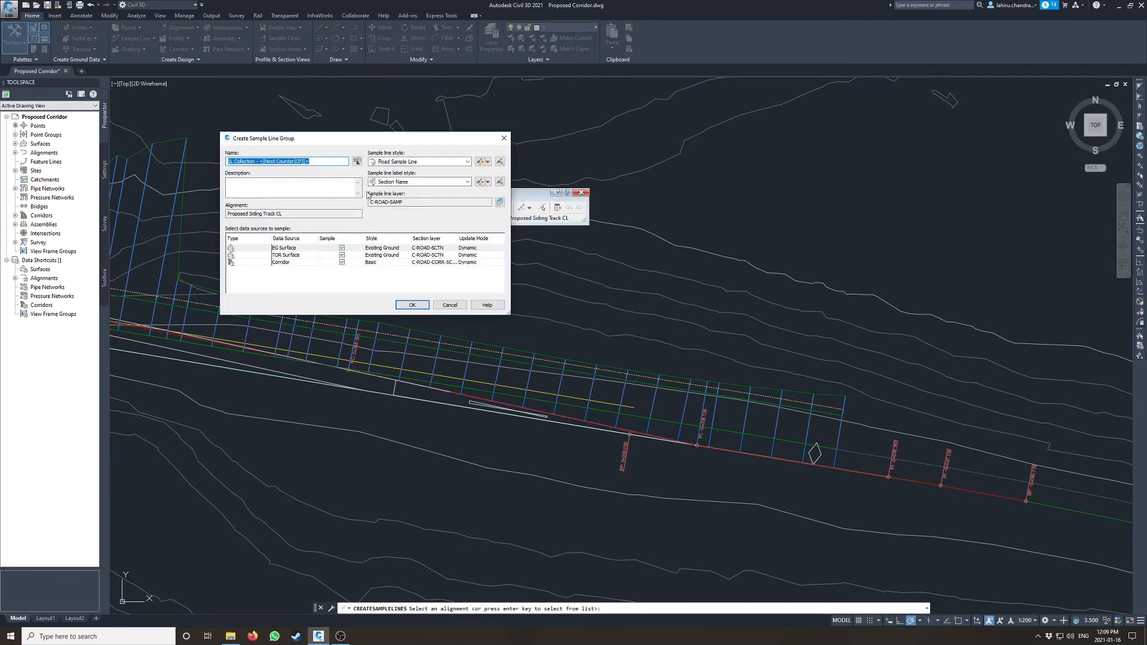
drag(373, 145, 514, 305)
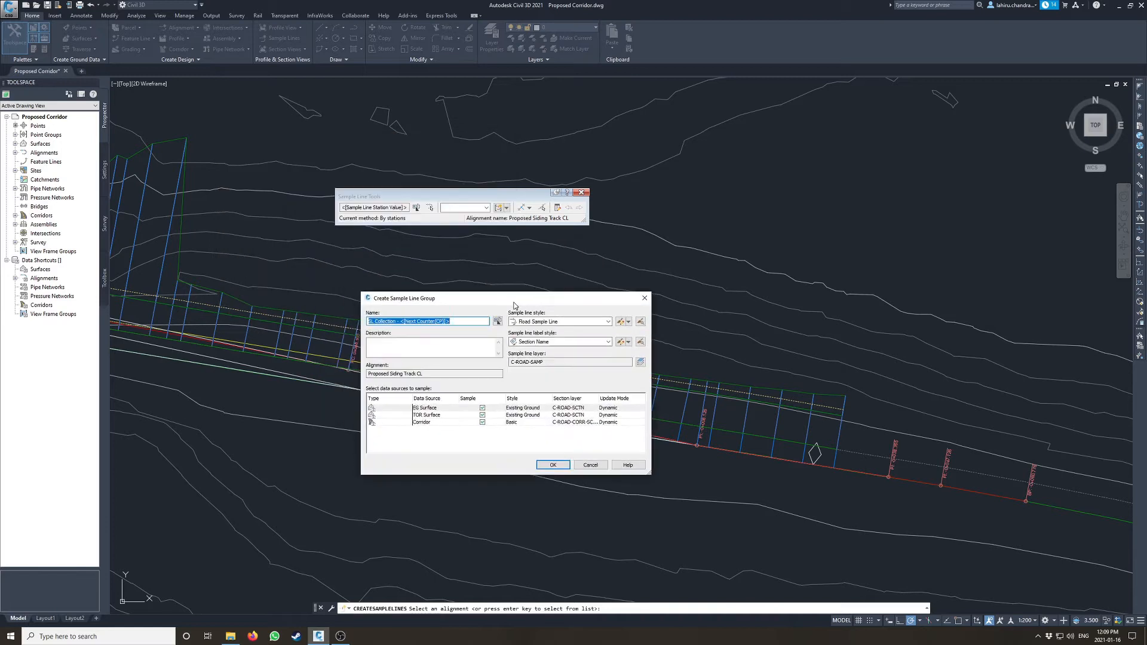
click(432, 414)
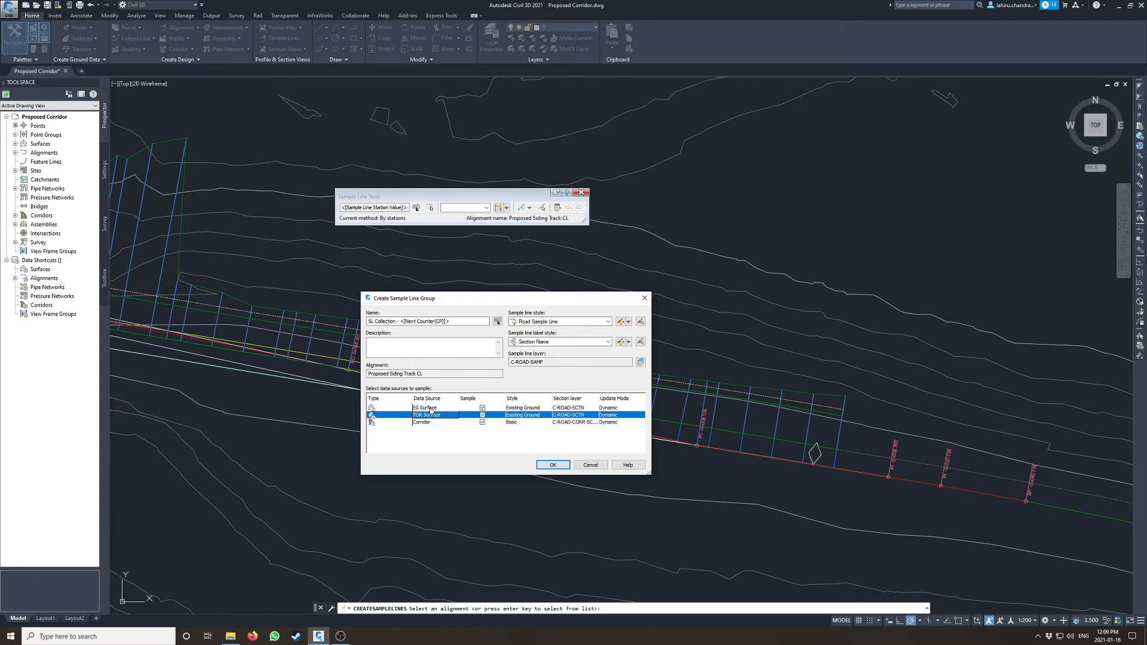
click(482, 415)
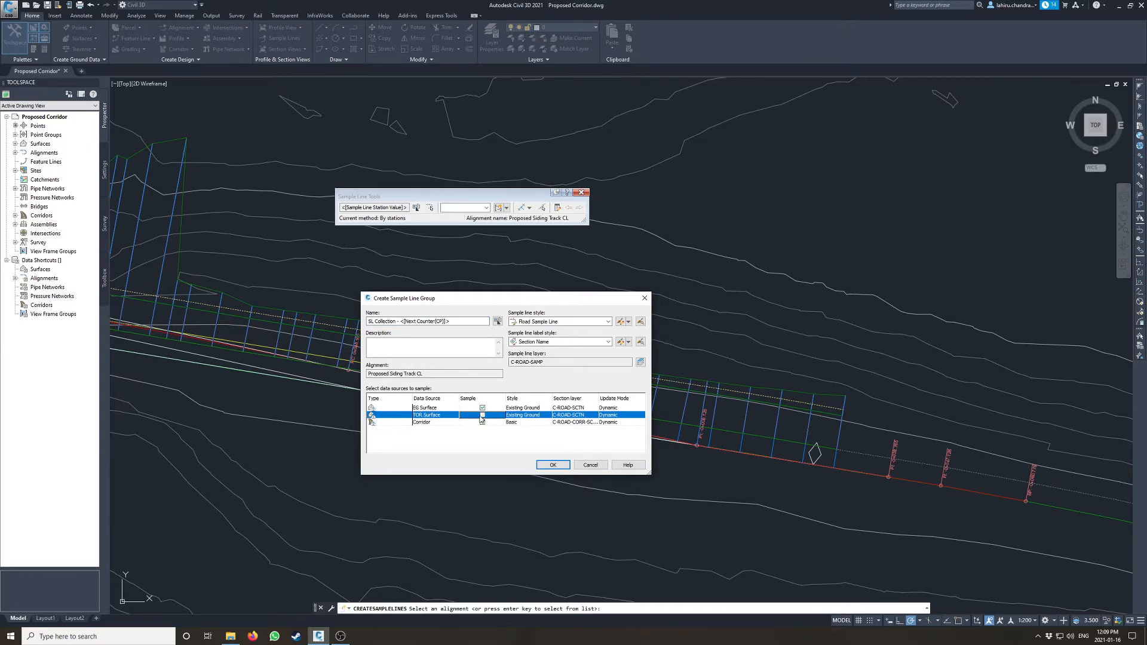
click(430, 424)
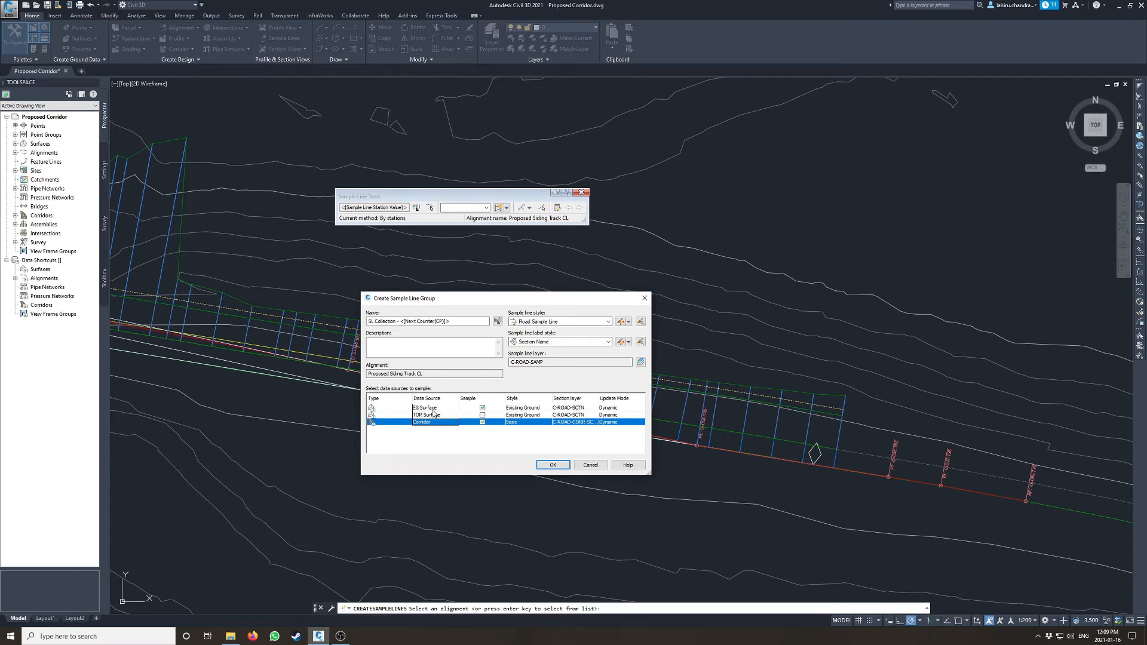
- Use the Road Sample Line style and Section Name label style, and create the sample line group
click(562, 321)
click(556, 331)
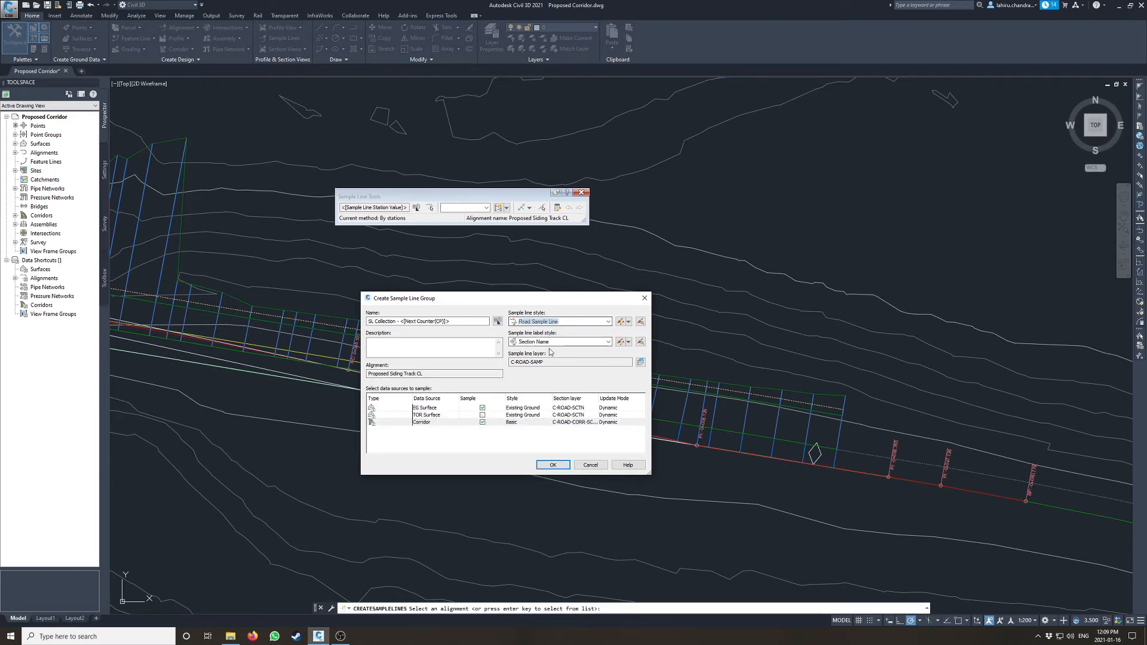
click(553, 342)
click(577, 353)
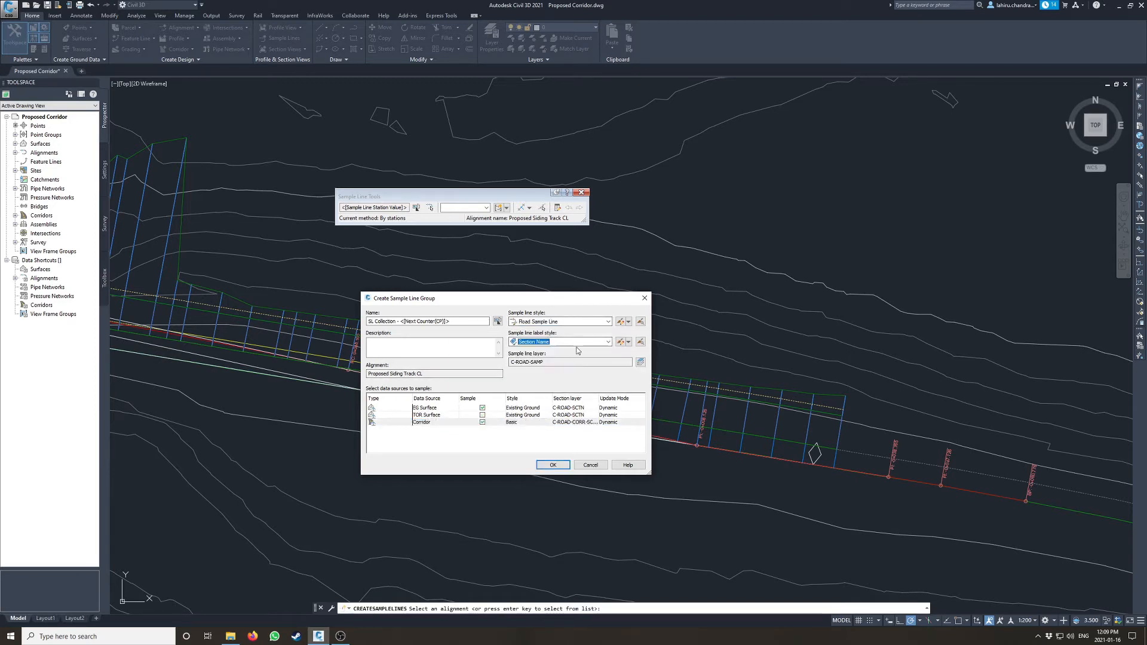
click(554, 466)
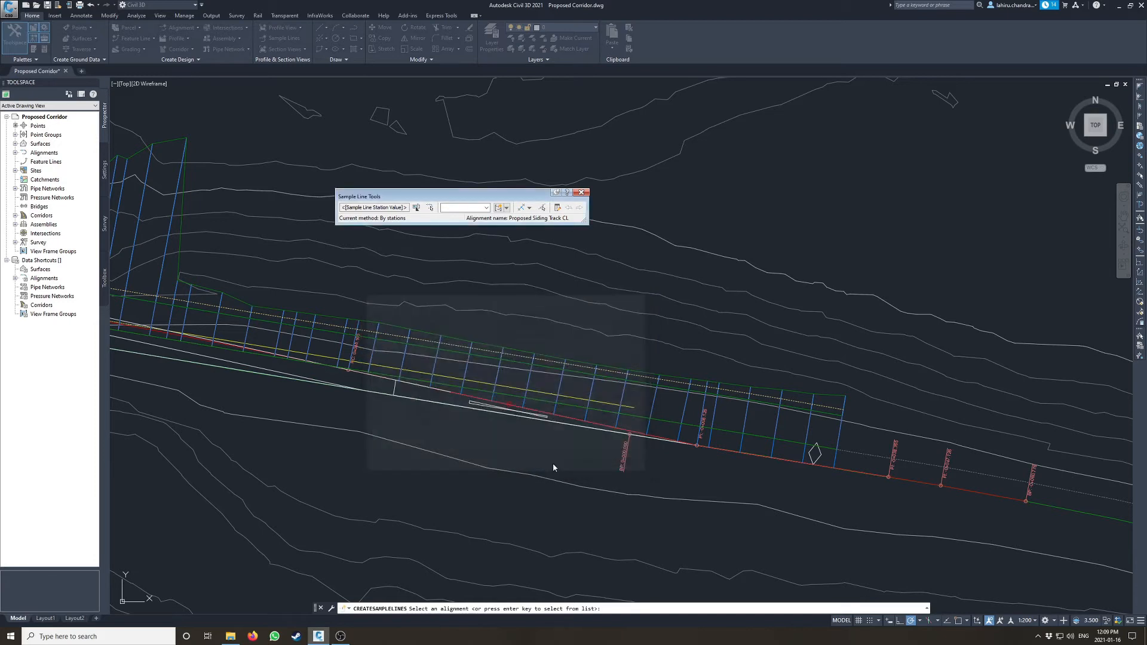
click(507, 208)
click(508, 208)
click(508, 208)
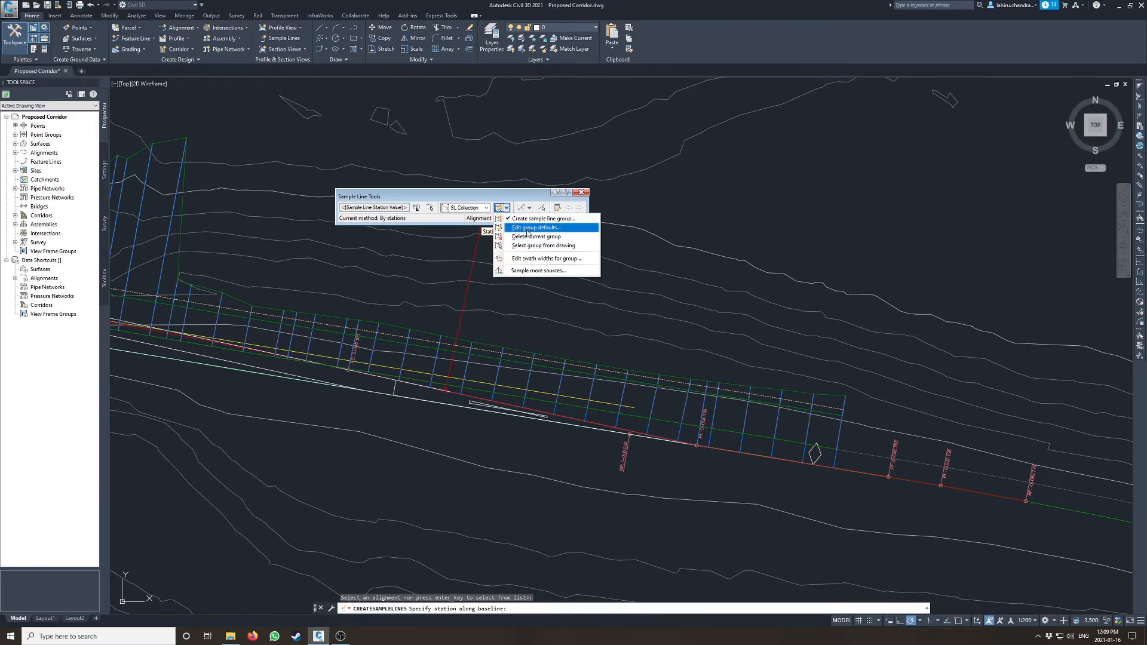
click(510, 194)
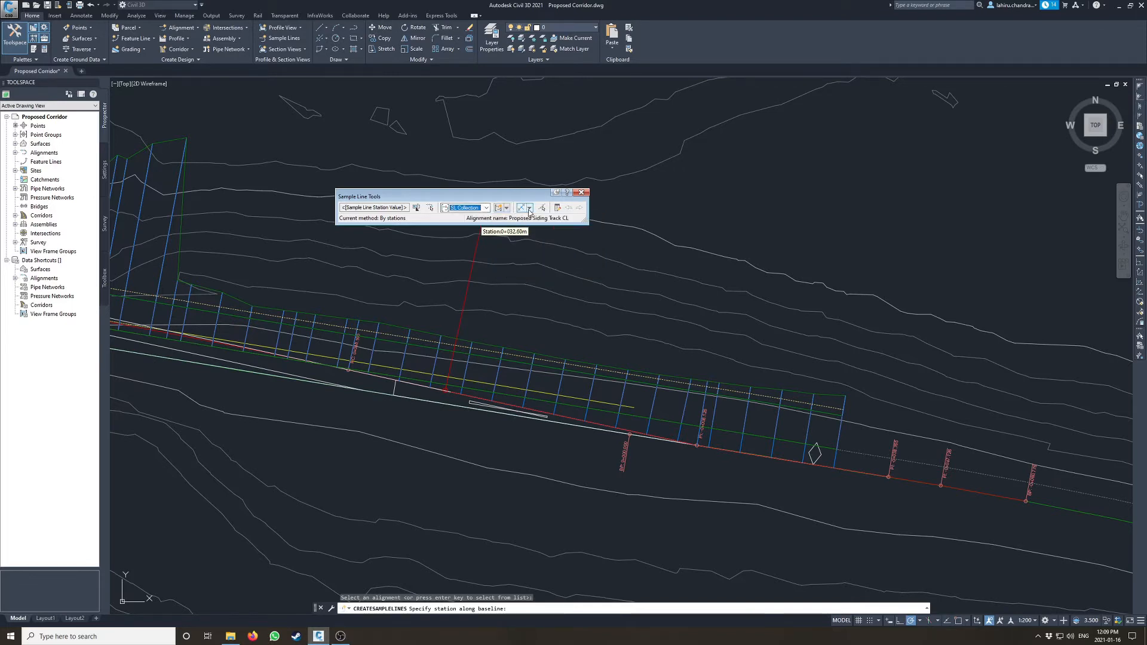
click(530, 209)
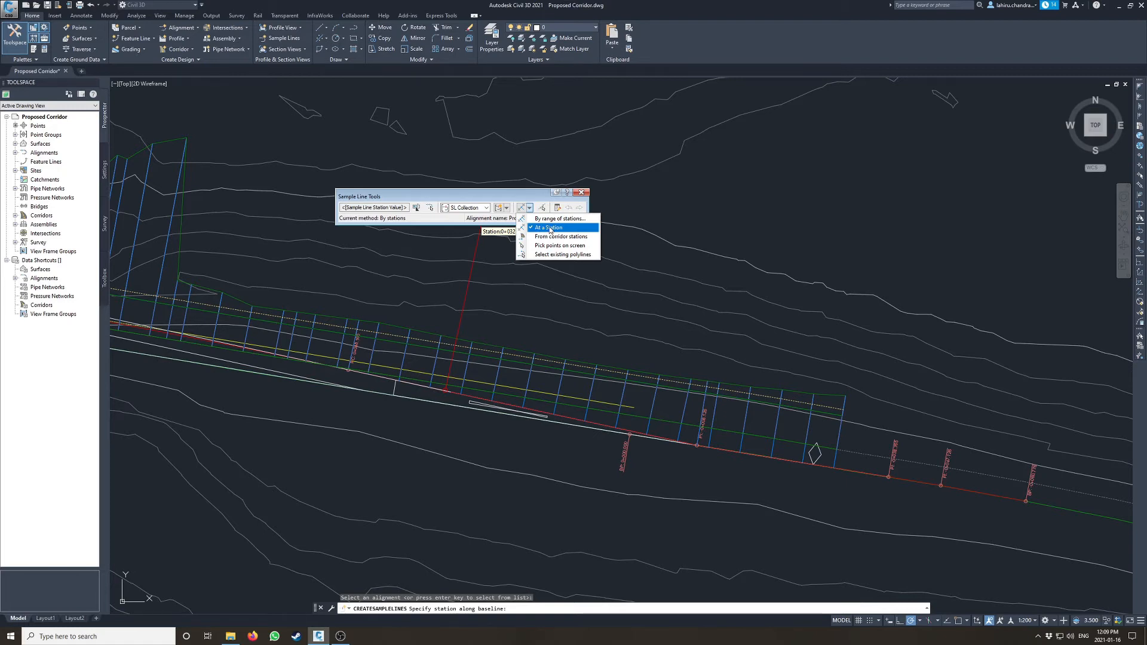
click(551, 230)
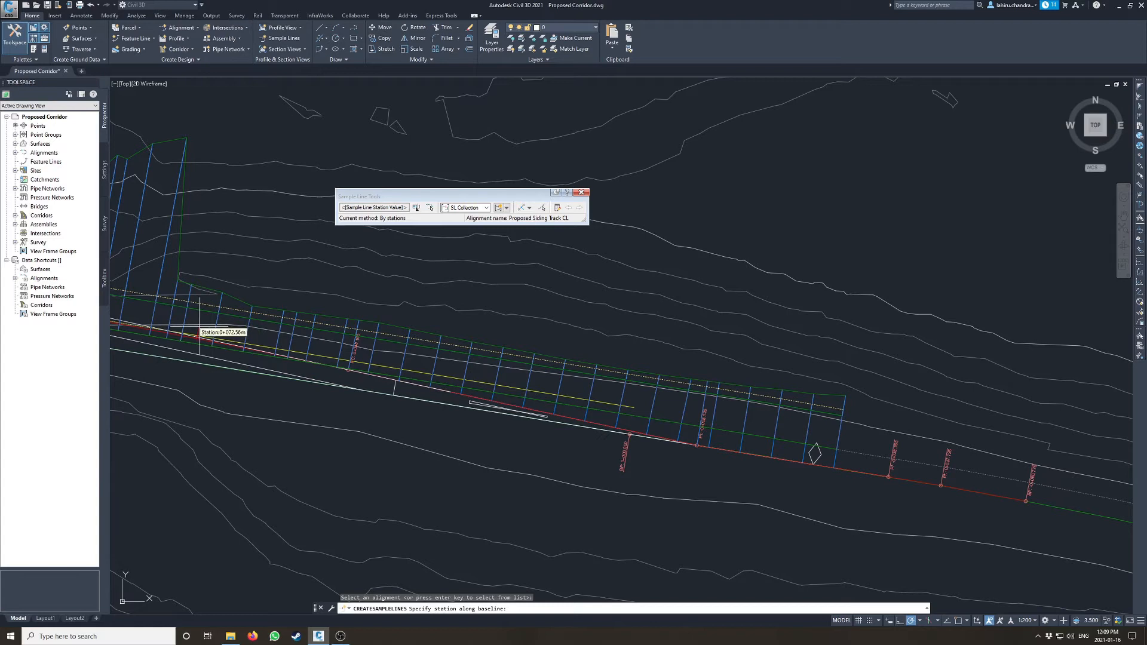
- Set up sample lines by range of stations, starting at -0+060.00 m and ending at 3+060.00 m
click(530, 209)
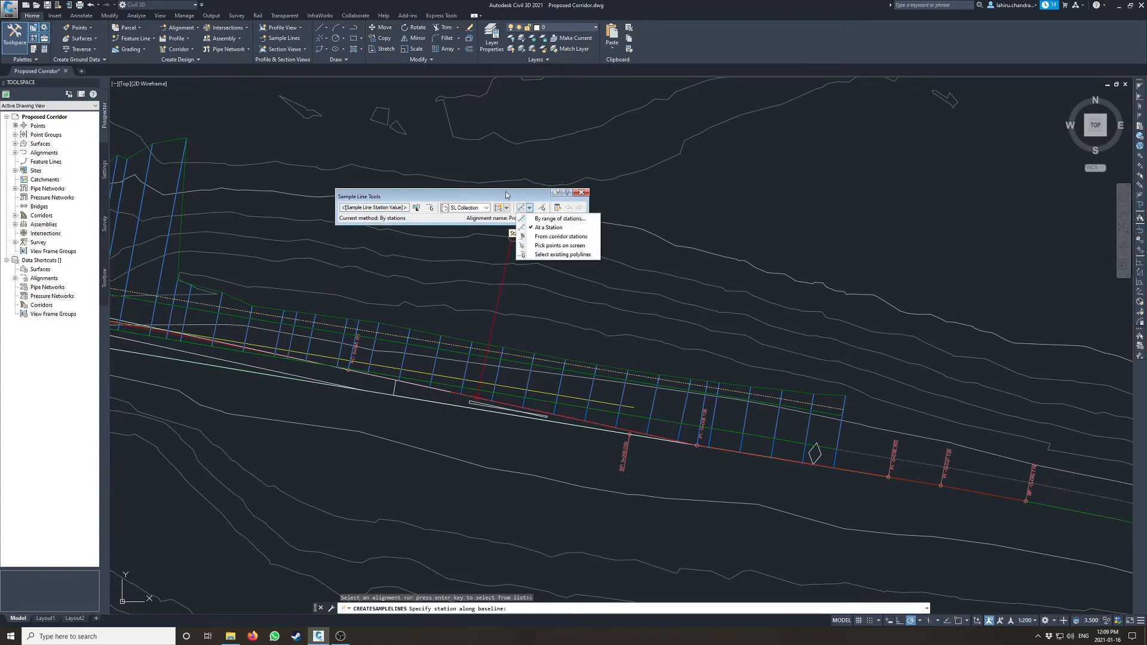
click(557, 221)
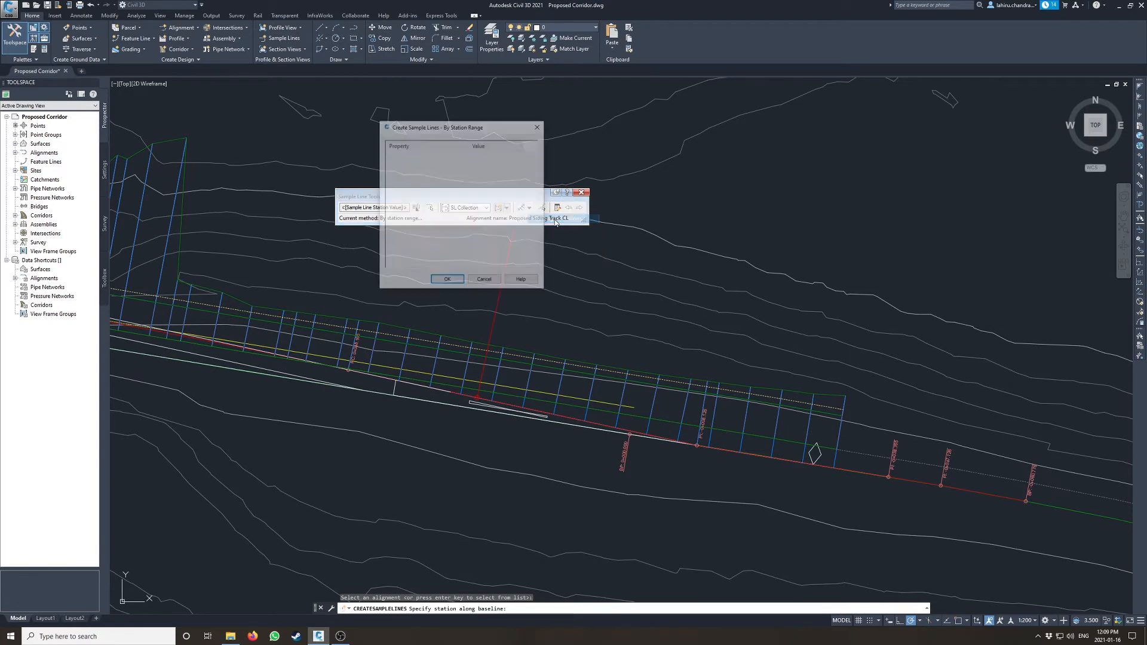
click(506, 190)
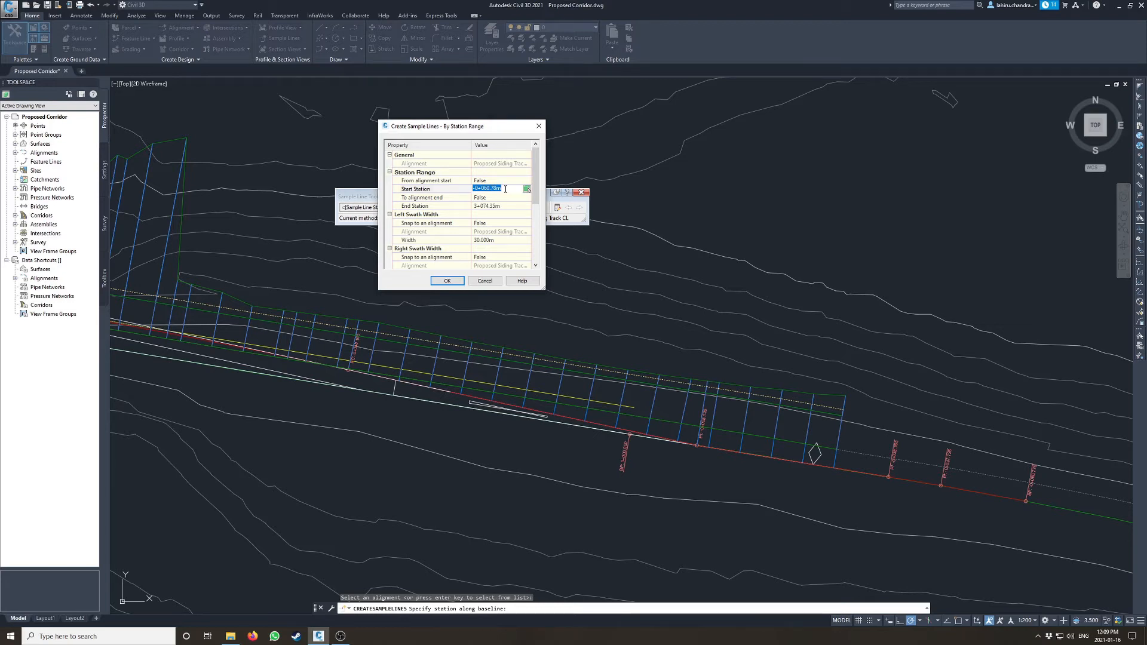
click(509, 189)
drag(494, 189, 489, 189)
click(494, 207)
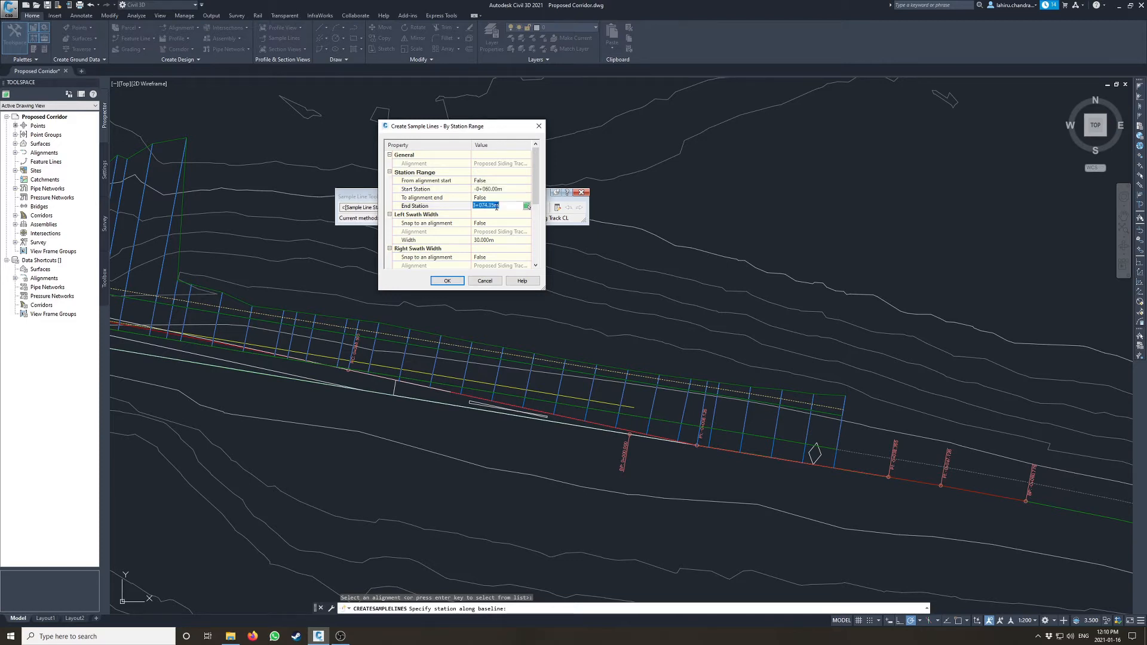
drag(504, 207, 485, 205)
text(60)
click(490, 215)
click(486, 196)
- Set the sample lines' left swath width to 20 m and right swath width to 40 m
scroll(483, 197, down, 2)
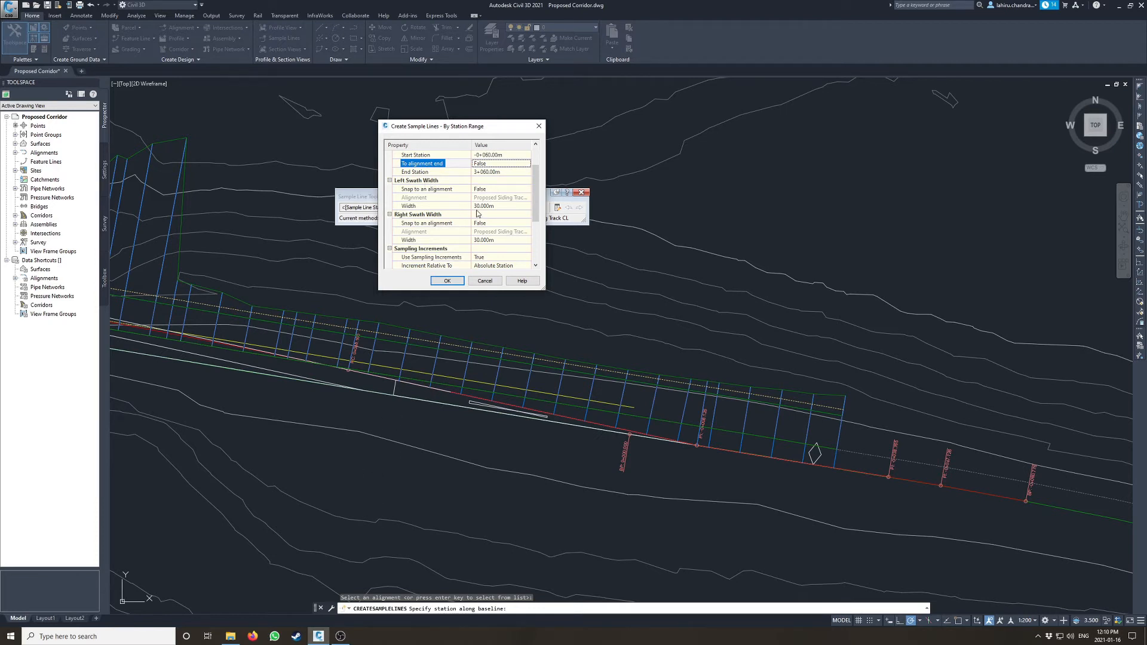
click(498, 205)
text(20)
key(Return)
click(496, 239)
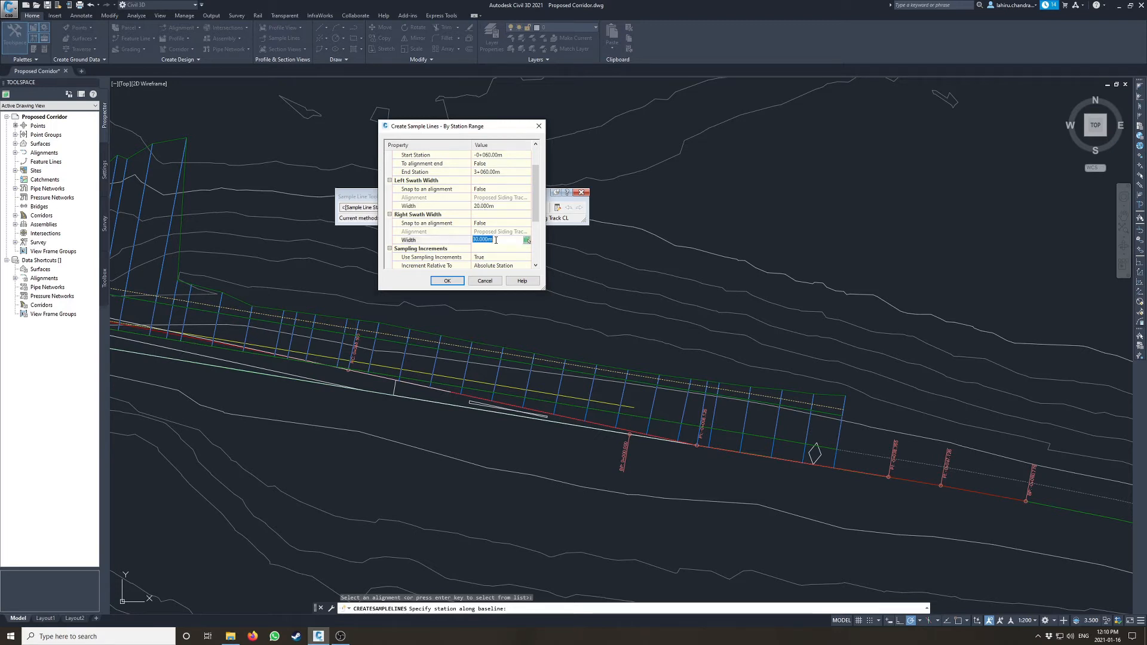
text(40)
key(Return)
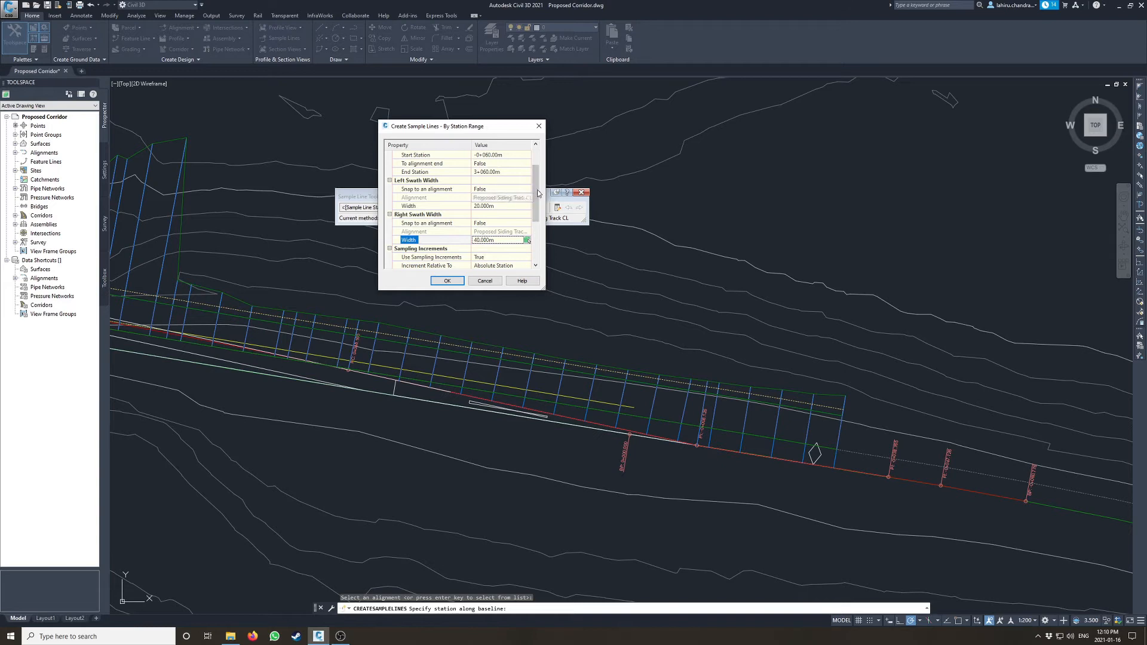
- Set the sampling increments along tangents, curves and spirals to 25 m each
drag(536, 194, 535, 219)
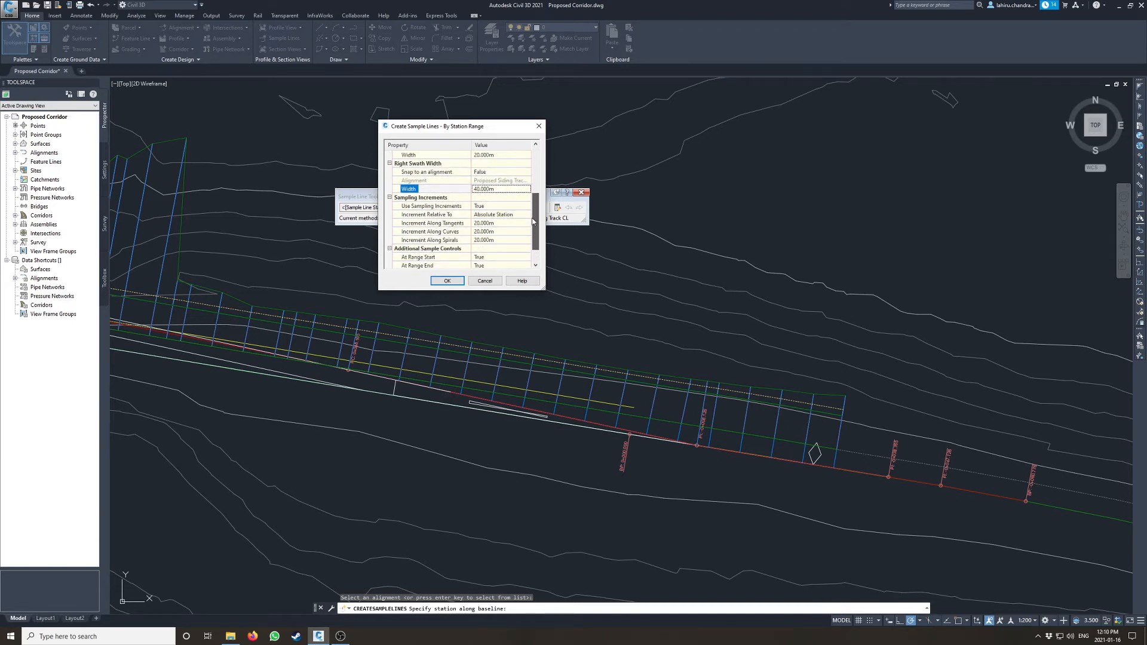
click(489, 223)
text(25)
key(Return)
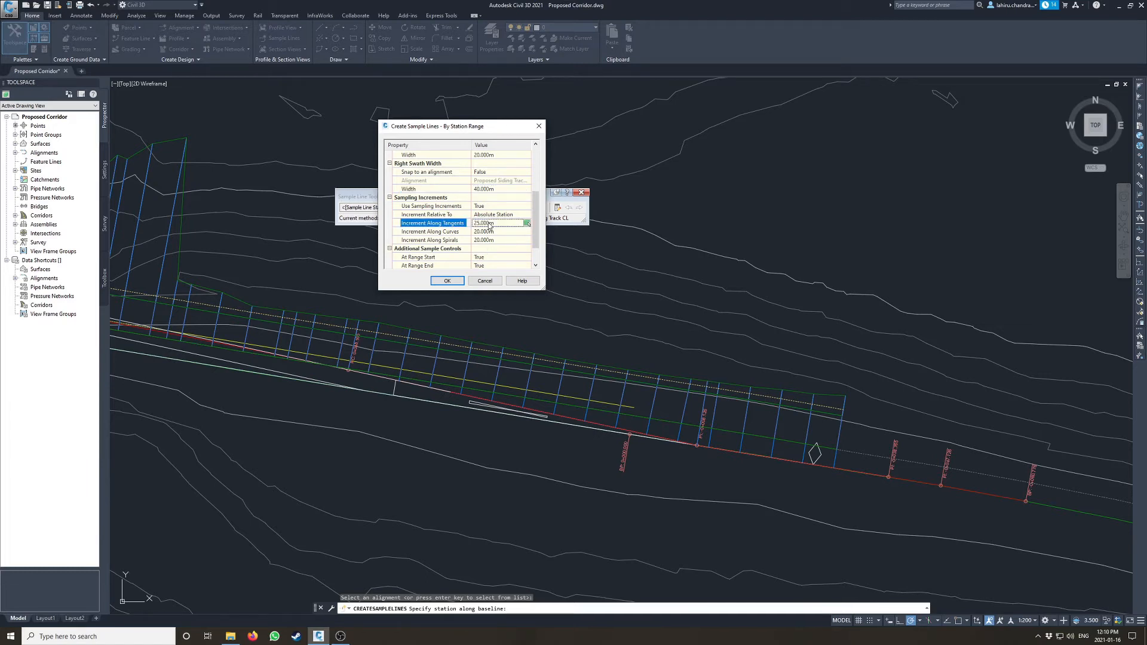
click(497, 232)
text(25)
key(Return)
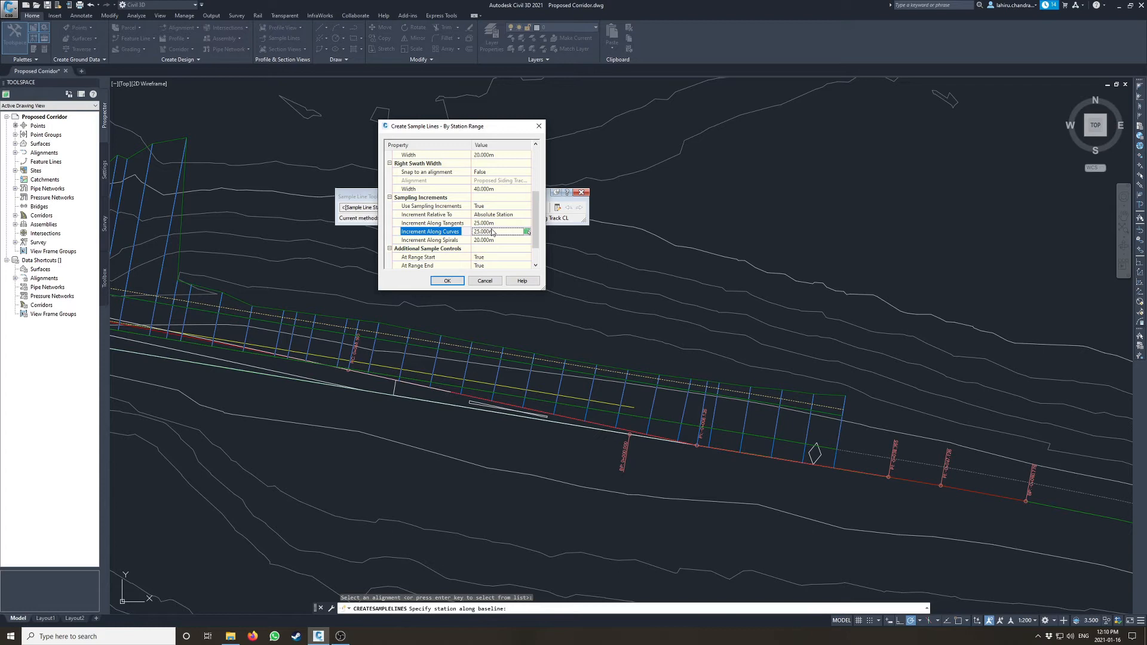
click(499, 240)
text(25)
key(Return)
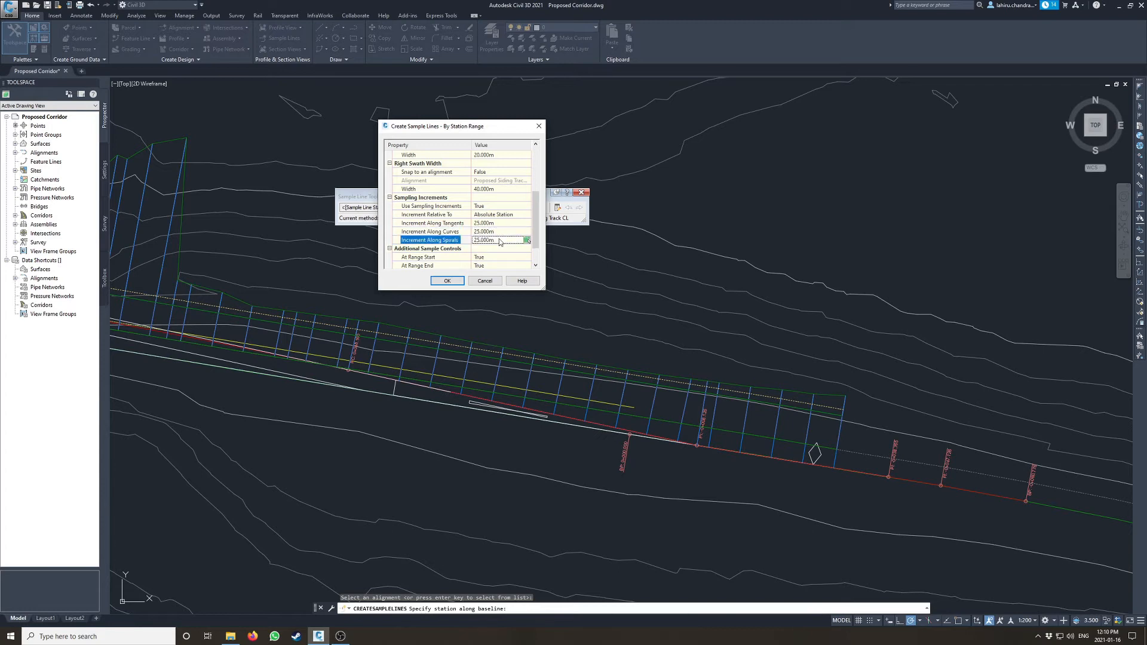
- Keep the increments relative to Absolute Station, create the sample lines, and end the sample line command
click(508, 215)
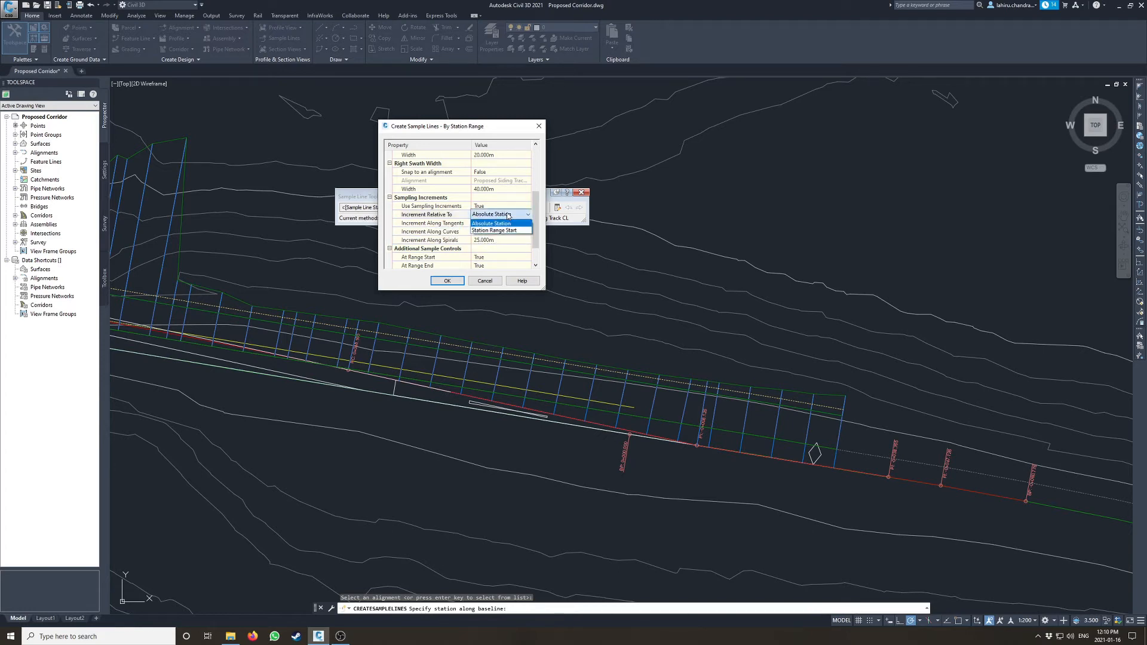
click(509, 215)
drag(538, 204, 538, 216)
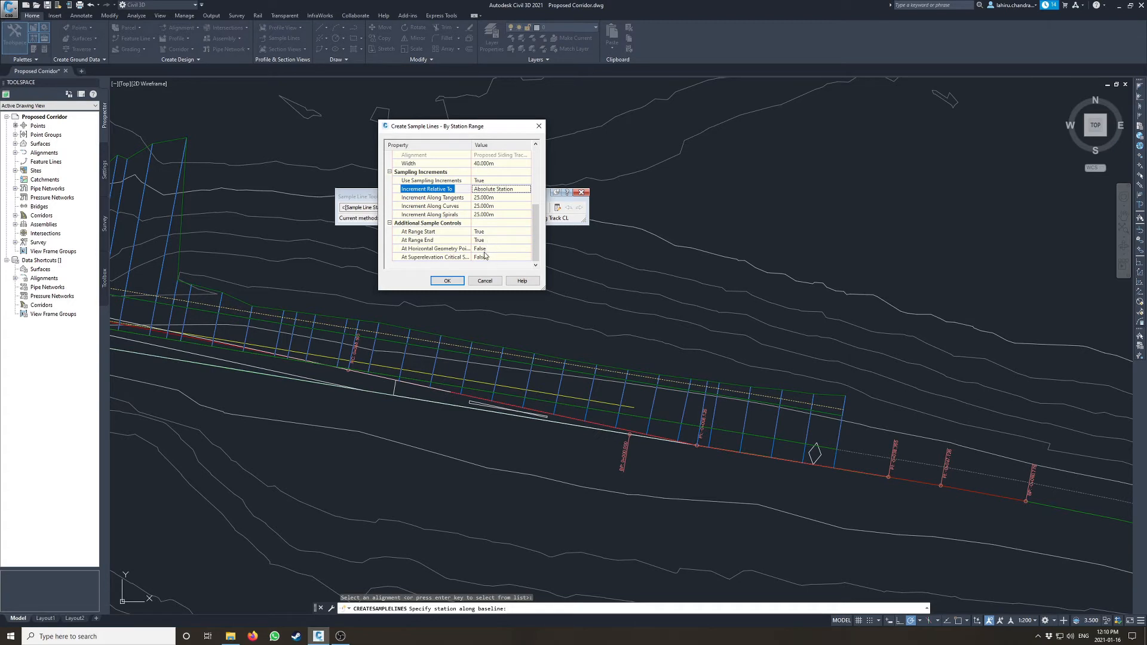
click(448, 282)
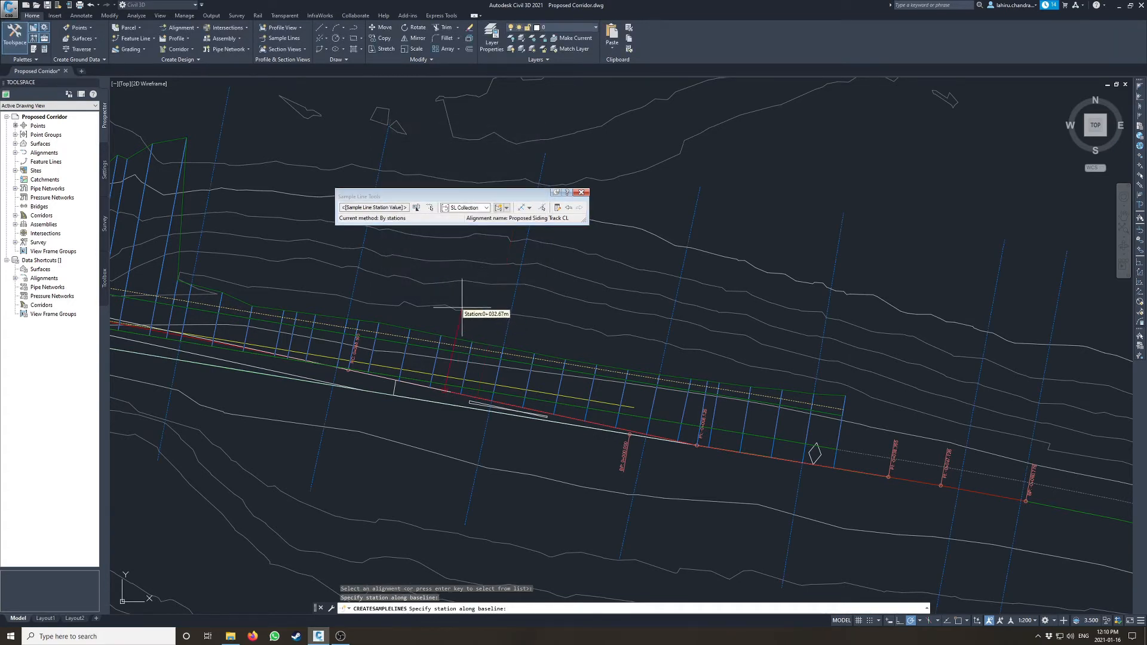
scroll(643, 307, down, 4)
key(Escape)
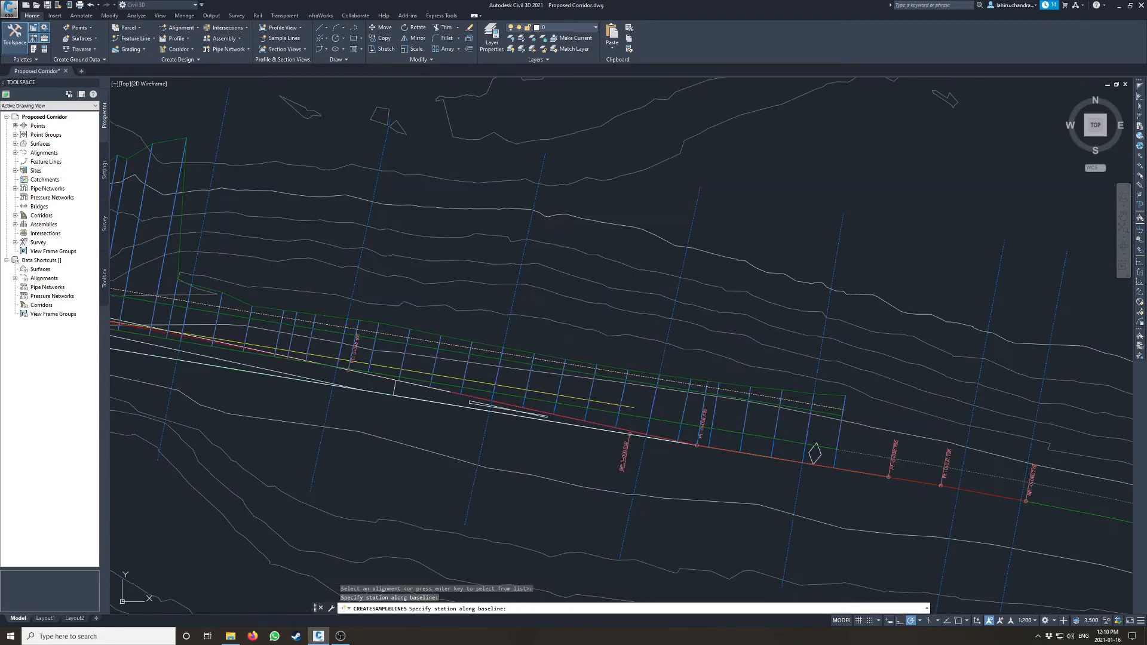
- Examine the new sample lines and their station labels along the siding track, especially near the alignment's start
scroll(574, 265, down, 3)
scroll(564, 265, down, 4)
middle_drag(475, 258, 561, 290)
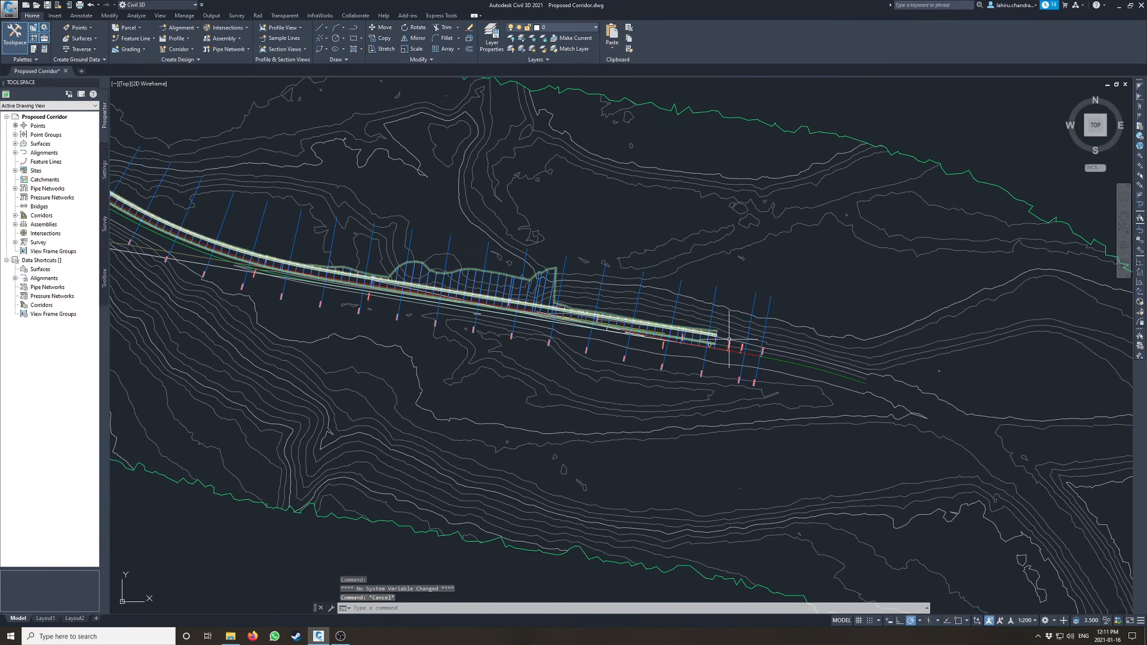
scroll(729, 339, up, 1)
scroll(735, 375, up, 4)
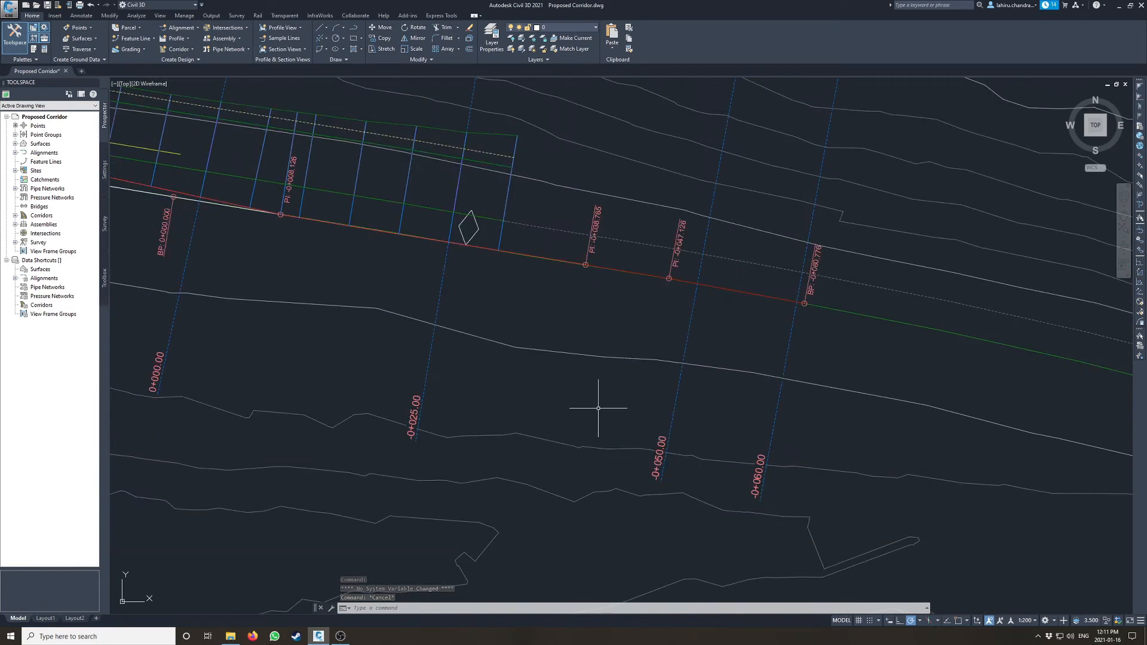
scroll(448, 371, down, 3)
scroll(443, 389, up, 3)
middle_drag(413, 386, 451, 388)
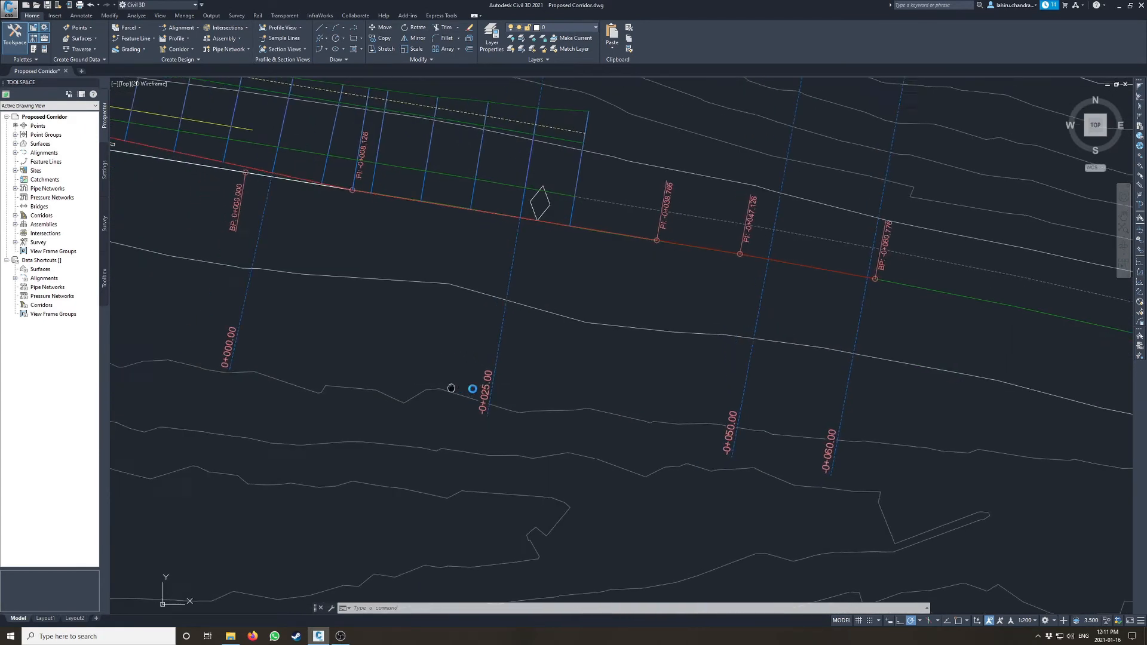
scroll(346, 366, down, 3)
scroll(244, 271, down, 3)
scroll(245, 271, down, 2)
scroll(303, 246, down, 4)
scroll(346, 235, down, 2)
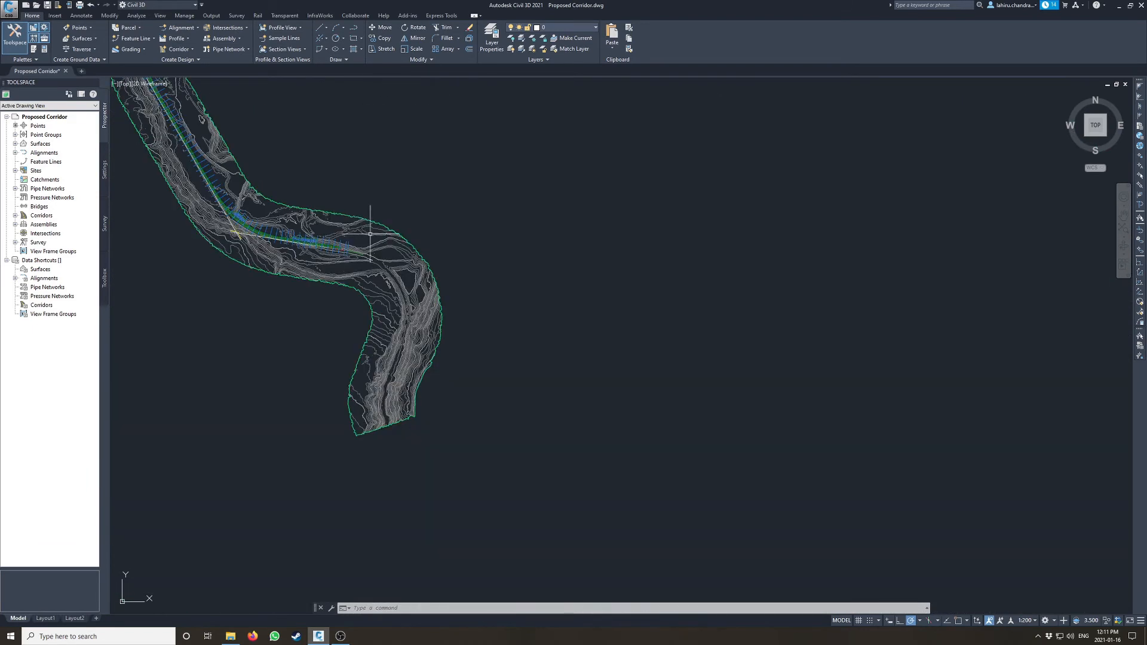
- Start creating multiple section views for SL Collection - 2 on Proposed Siding Track CL, using the Land Desktop Sections view style
scroll(550, 220, down, 6)
middle_drag(550, 220, 435, 302)
scroll(512, 243, up, 2)
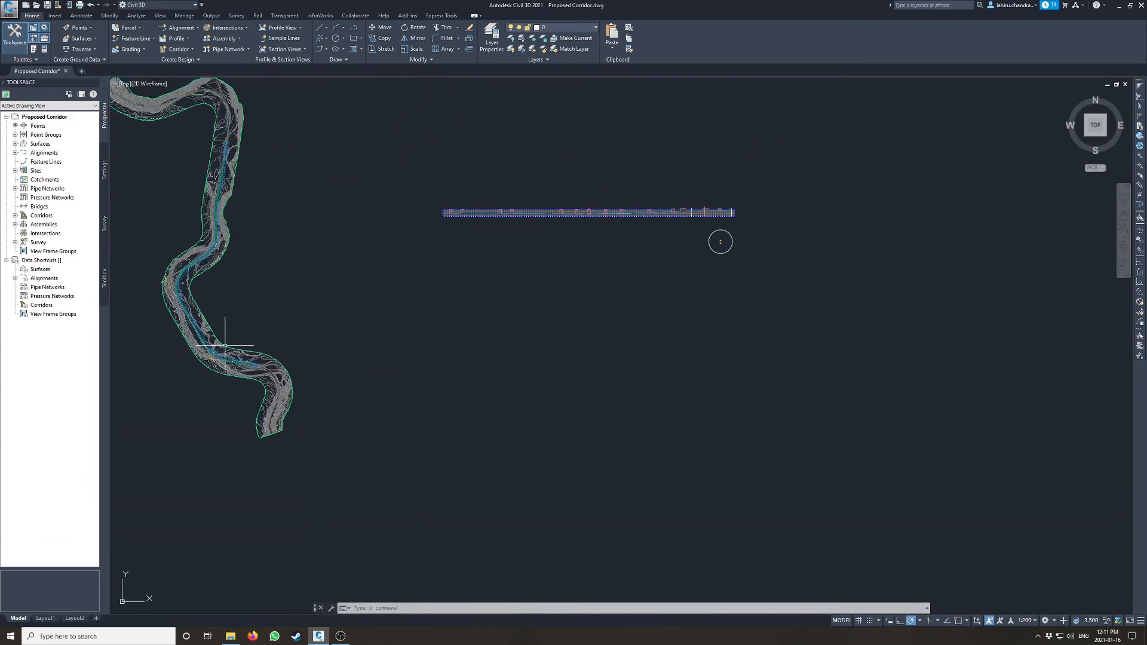
scroll(213, 362, up, 6)
scroll(793, 291, down, 4)
middle_drag(793, 291, 417, 423)
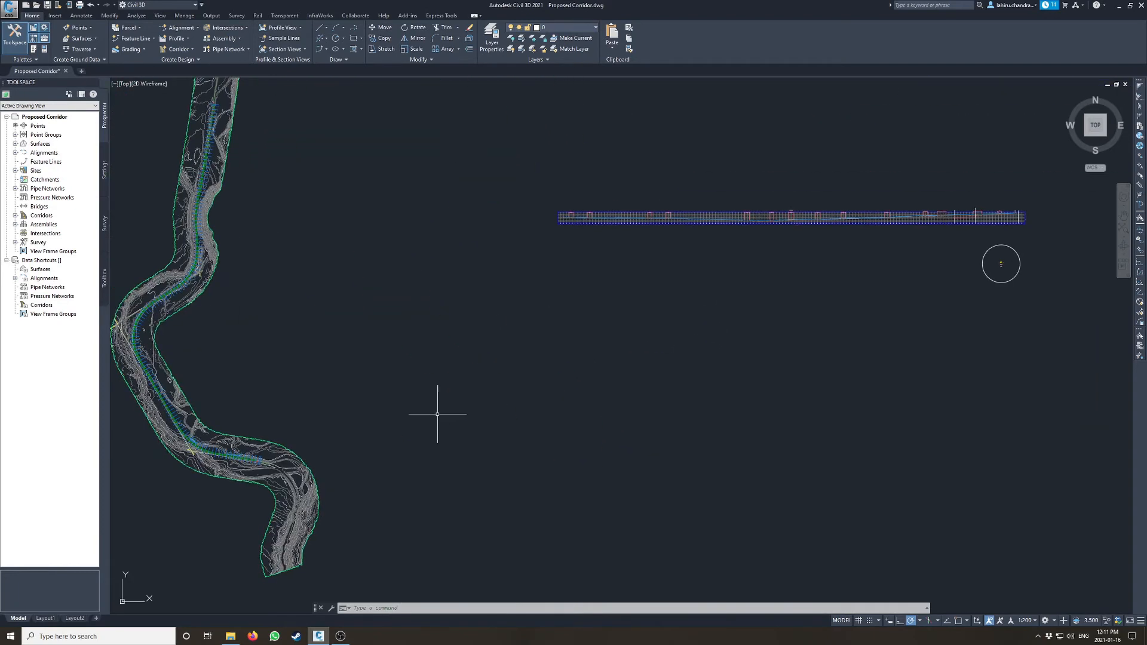
middle_drag(859, 297, 666, 335)
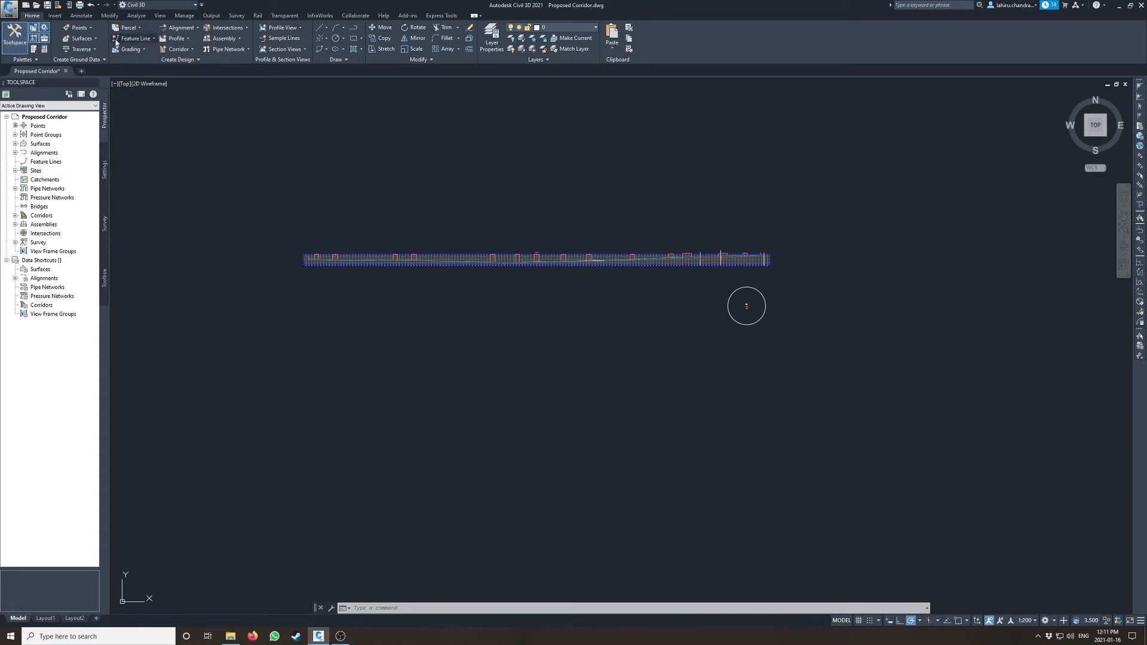
click(284, 50)
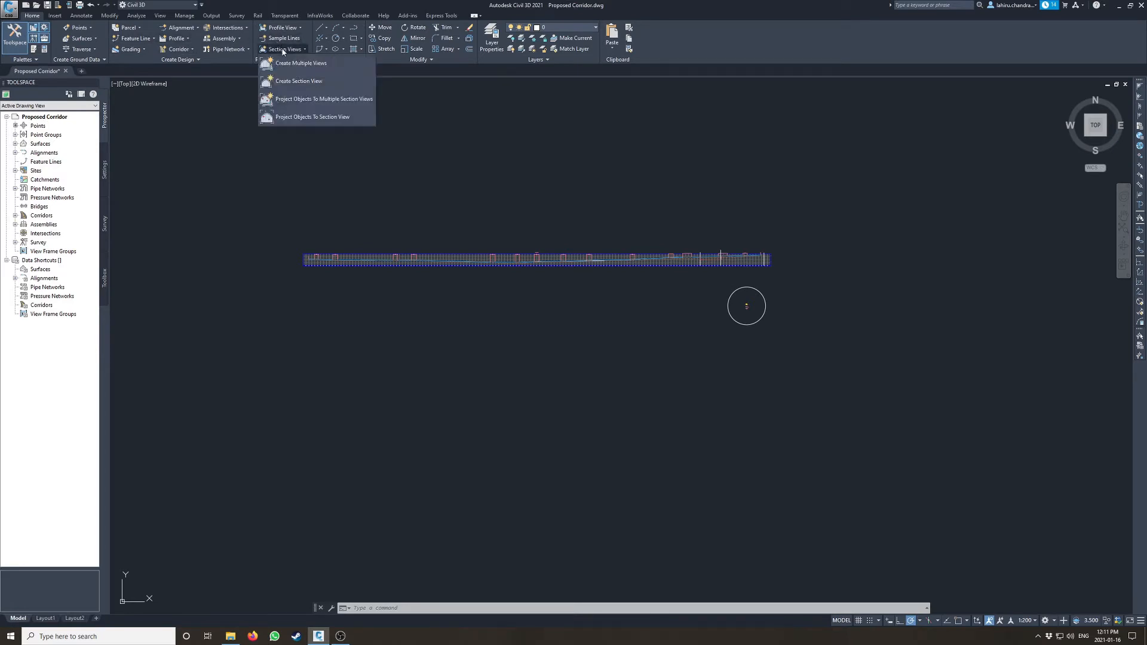
click(297, 63)
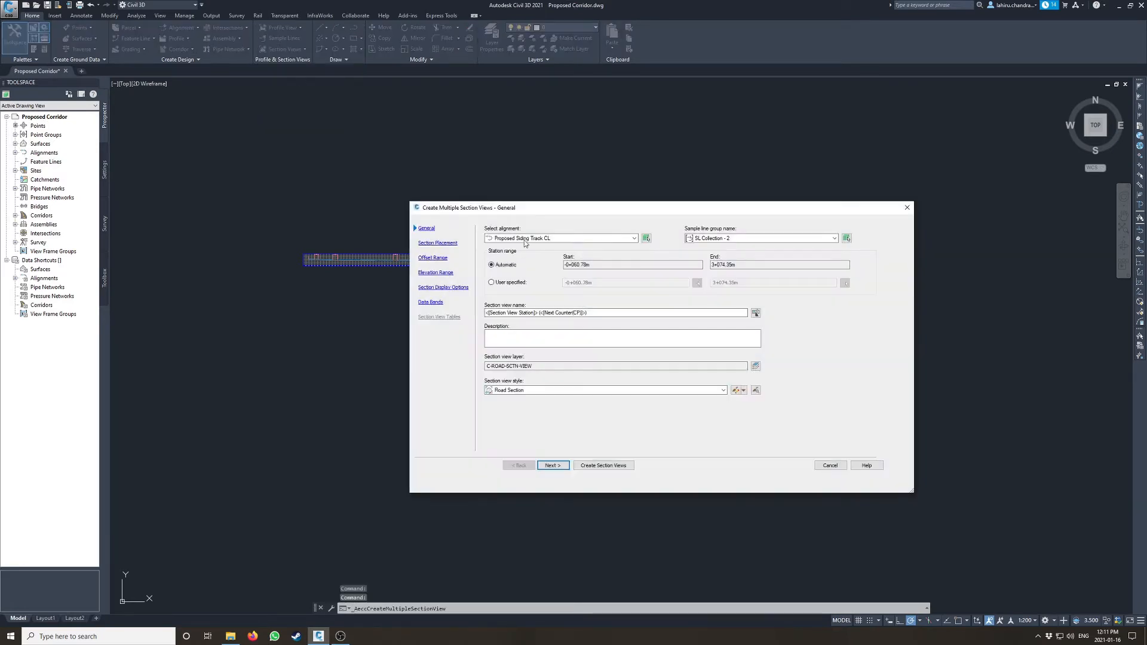
click(759, 238)
click(721, 247)
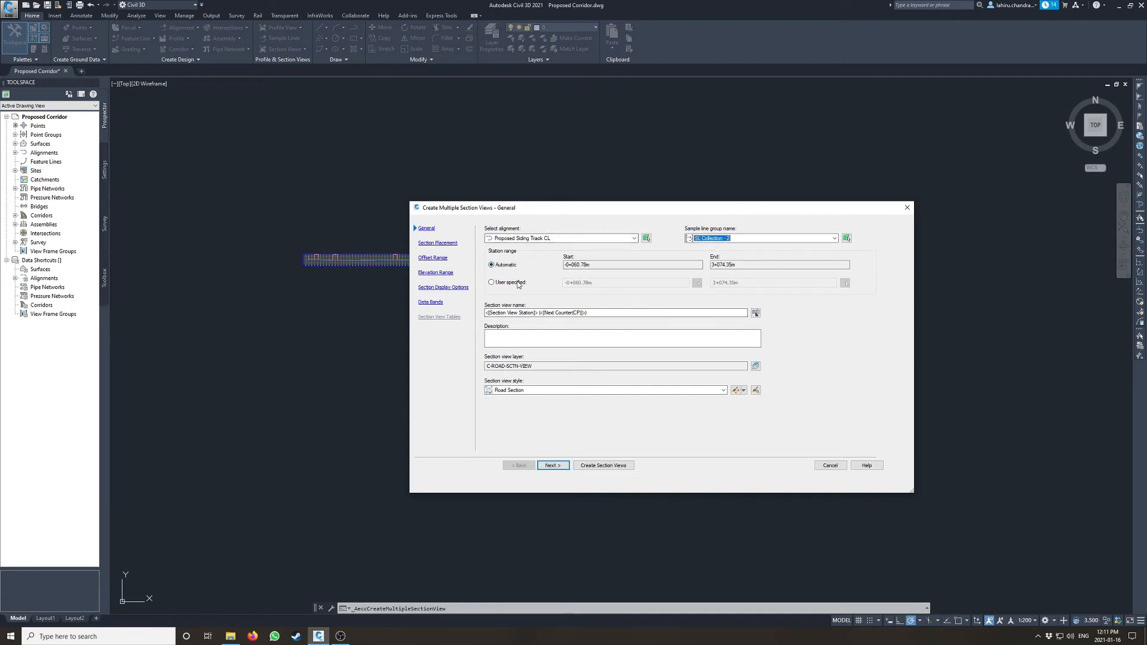
click(542, 390)
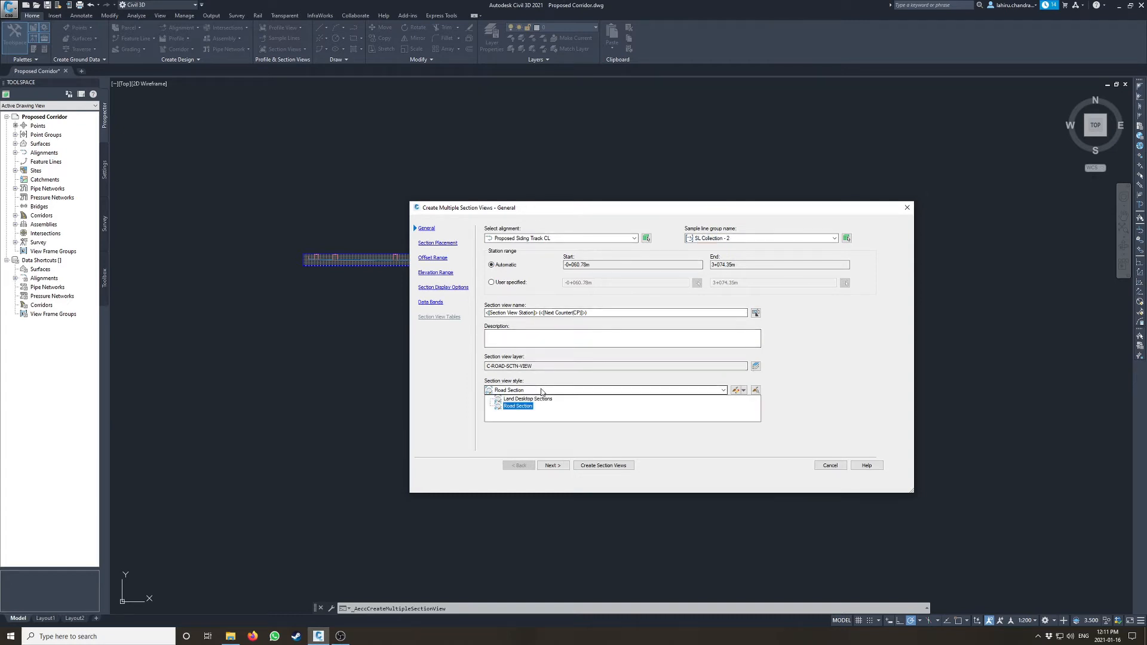
click(528, 399)
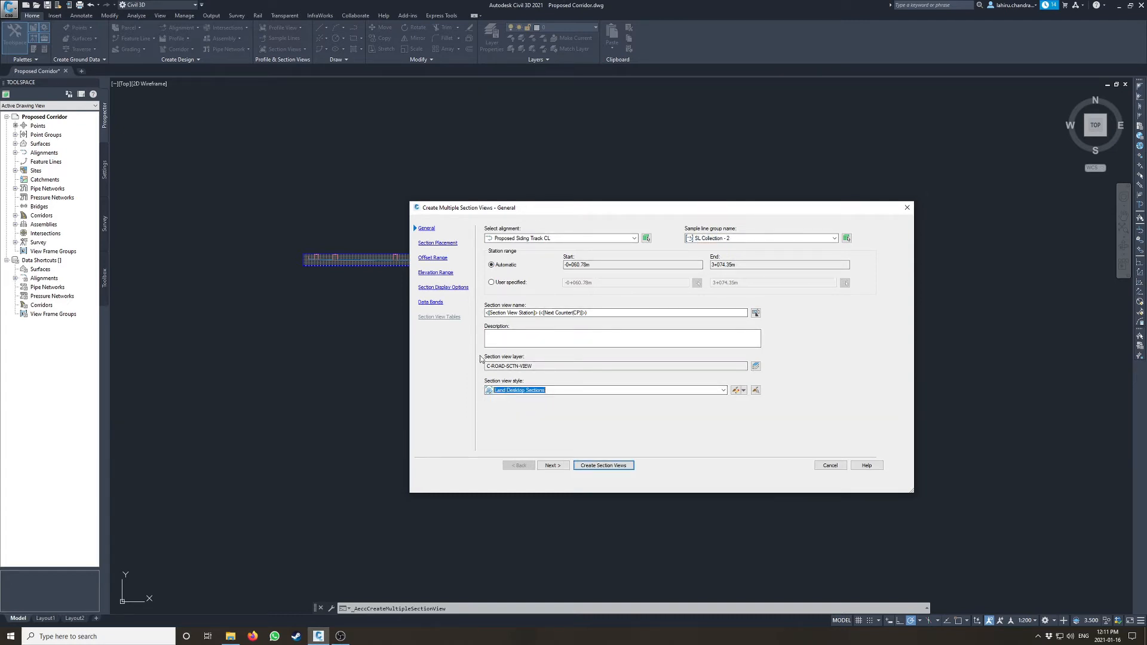
- Use draft placement with the Basic group plot style, keeping its array plotted by rows
click(438, 243)
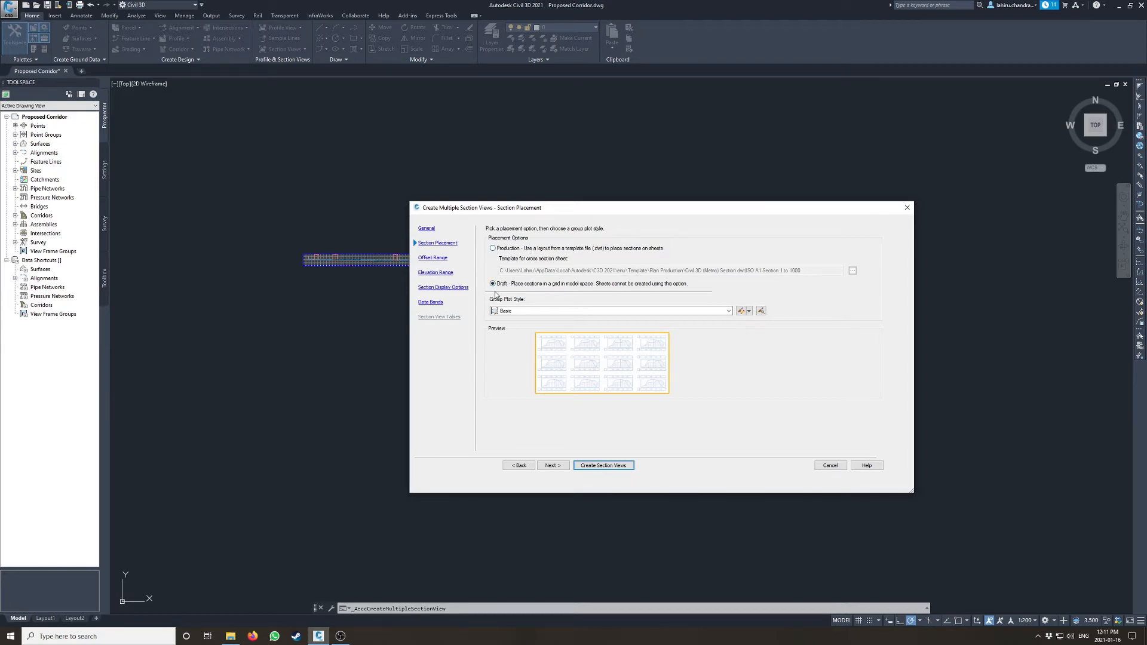
click(532, 309)
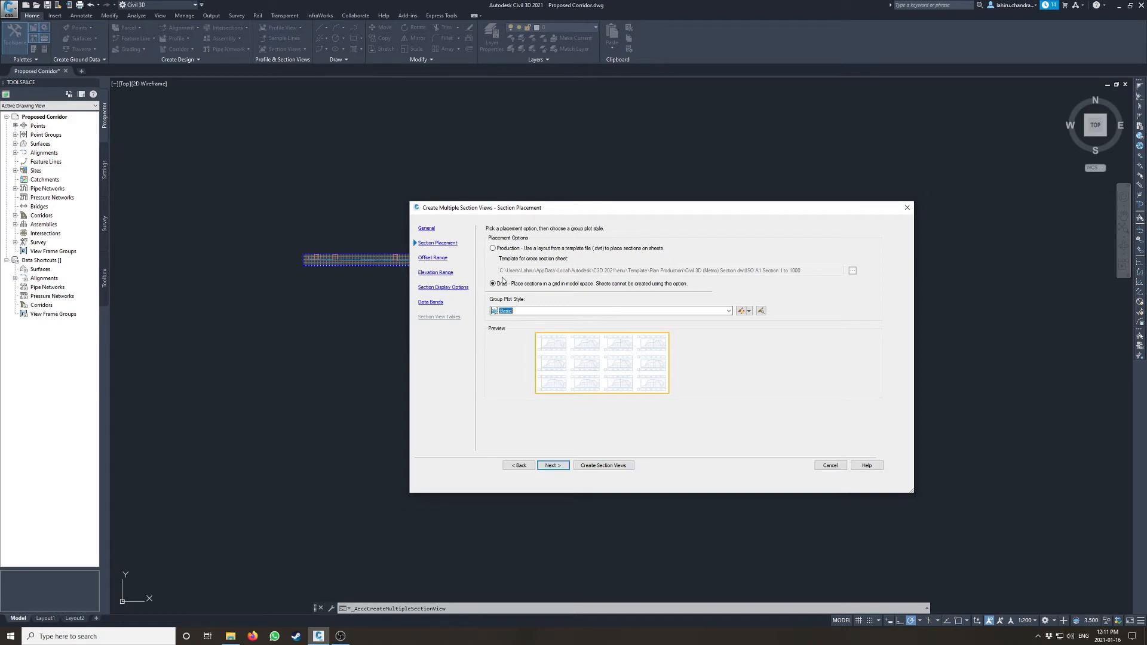
click(741, 312)
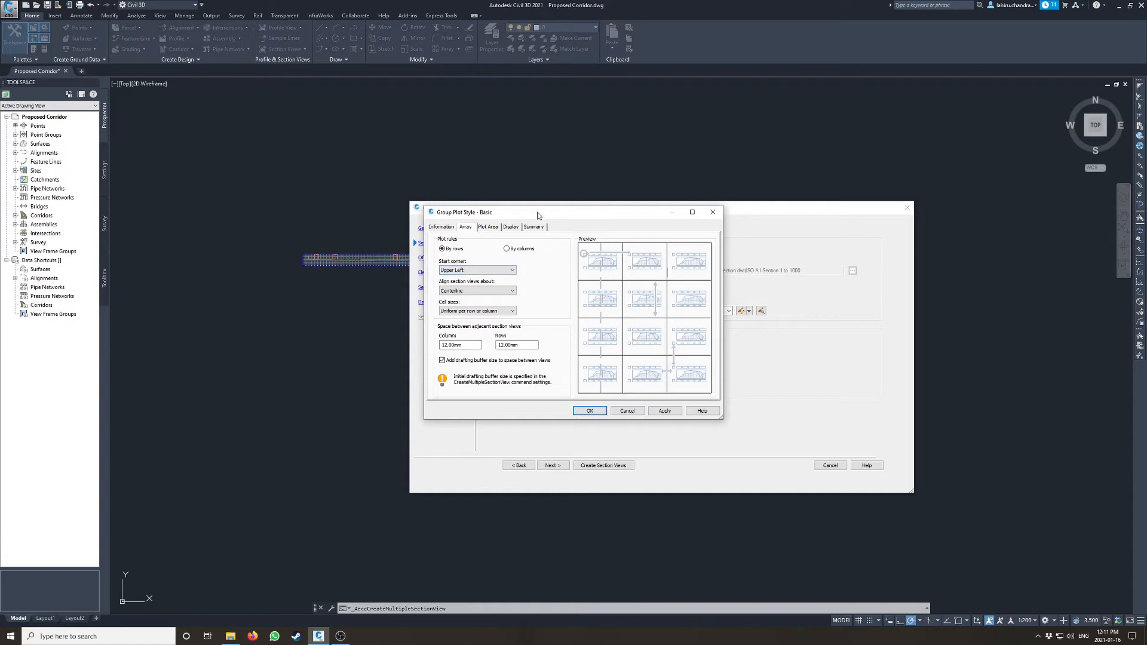
drag(538, 217, 560, 250)
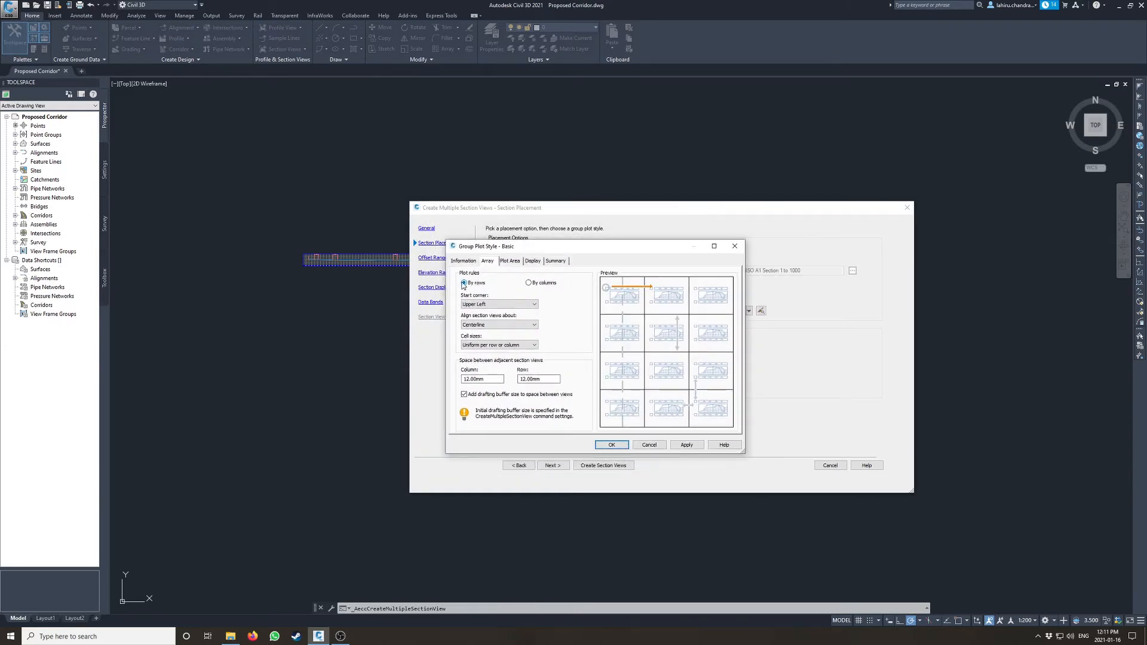
click(528, 284)
click(476, 285)
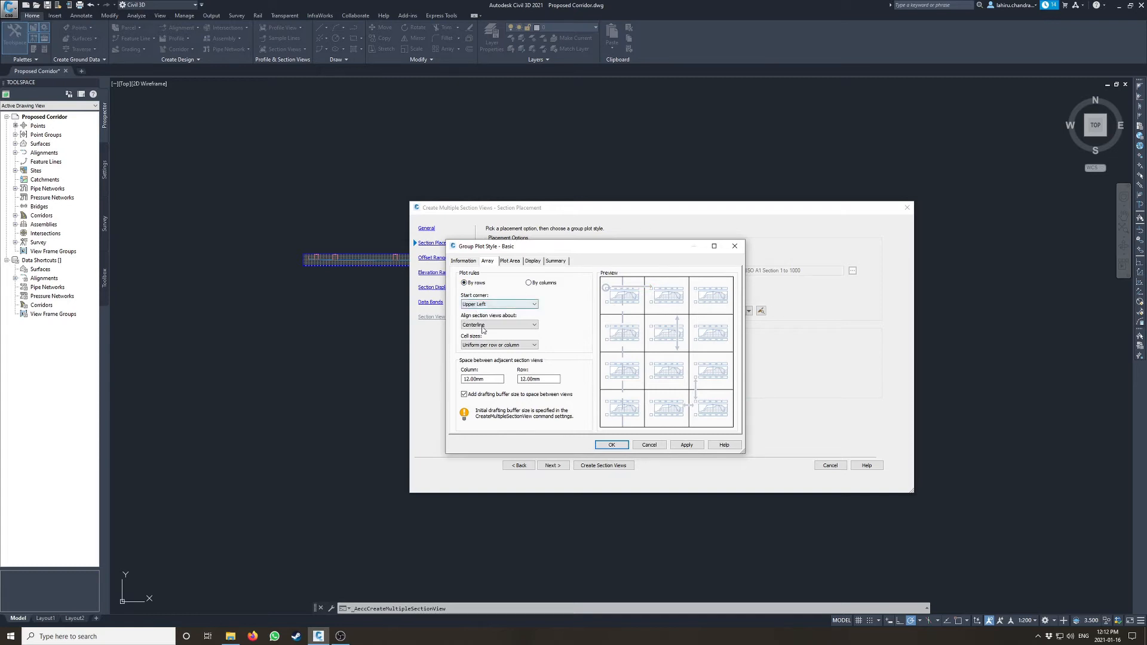
click(609, 445)
- Review the automatic offset and elevation ranges of the section views, and open their section display options
click(439, 261)
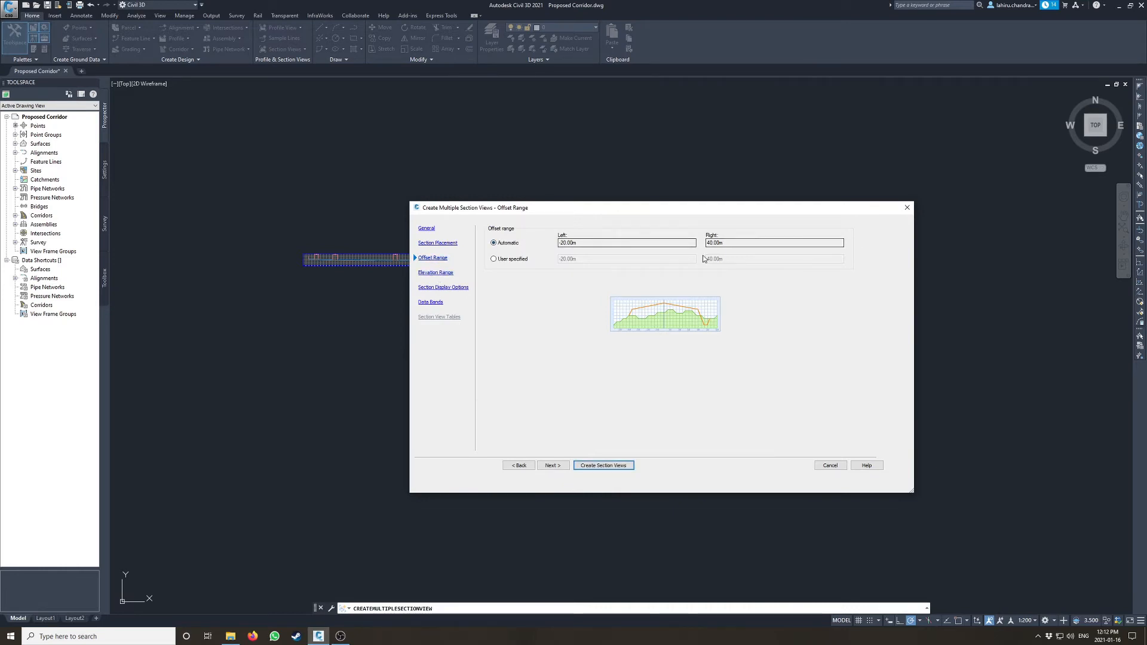
click(435, 273)
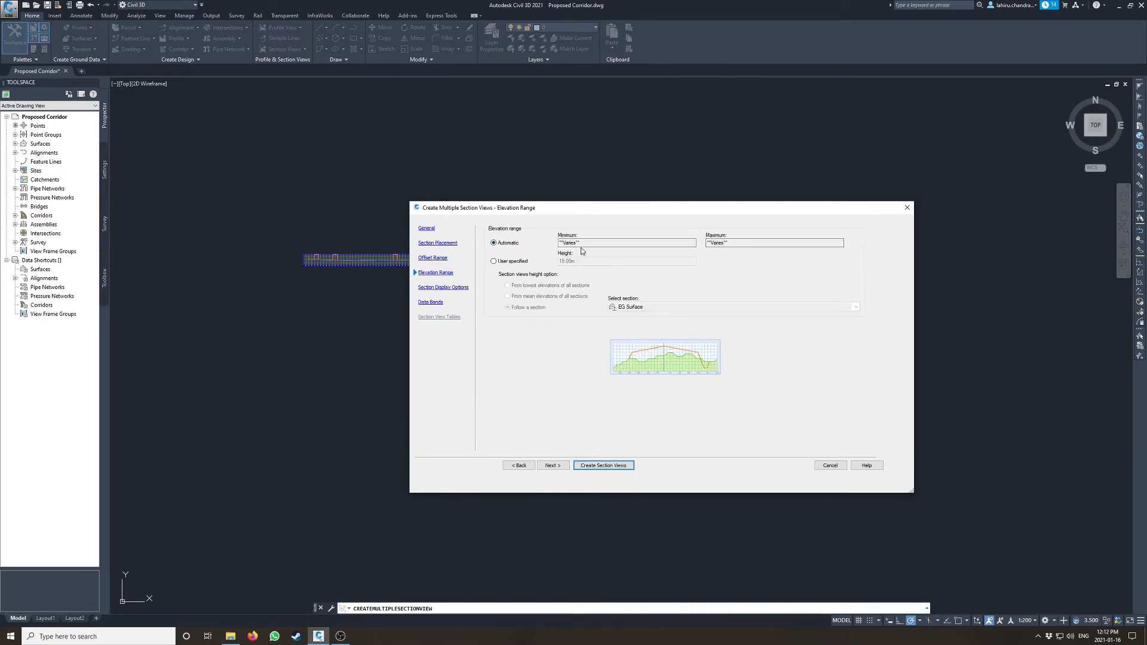
click(442, 287)
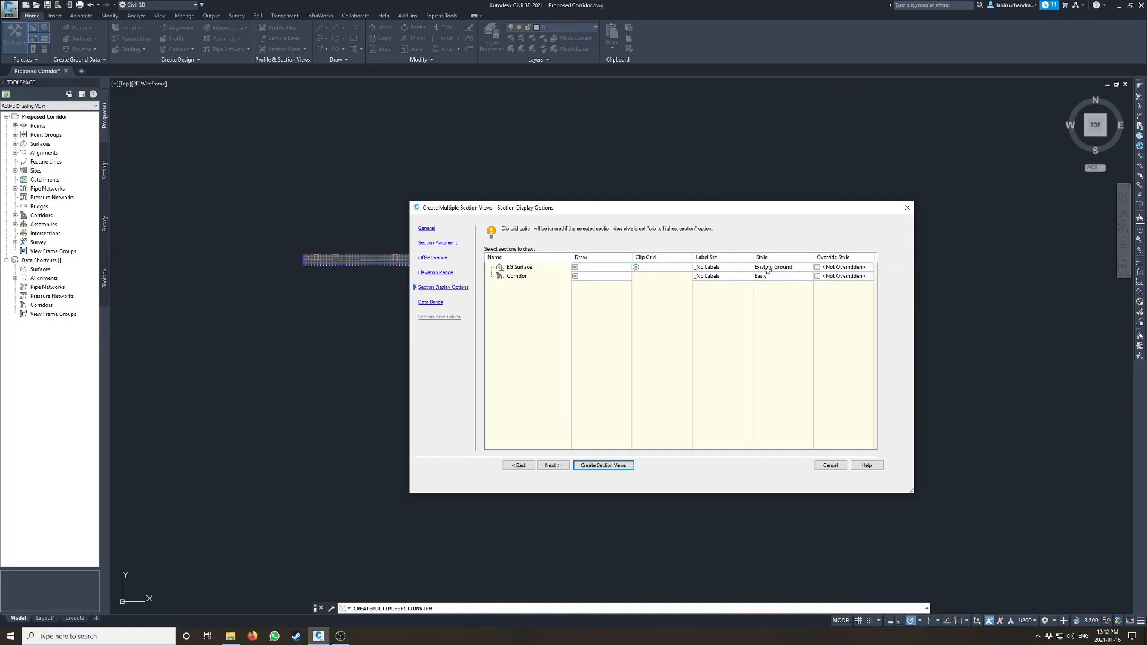
- Create the multiple section views and place their array in the empty area beyond the end of the siding track profile view
click(603, 466)
scroll(753, 304, down, 3)
middle_drag(763, 302, 504, 308)
click(633, 219)
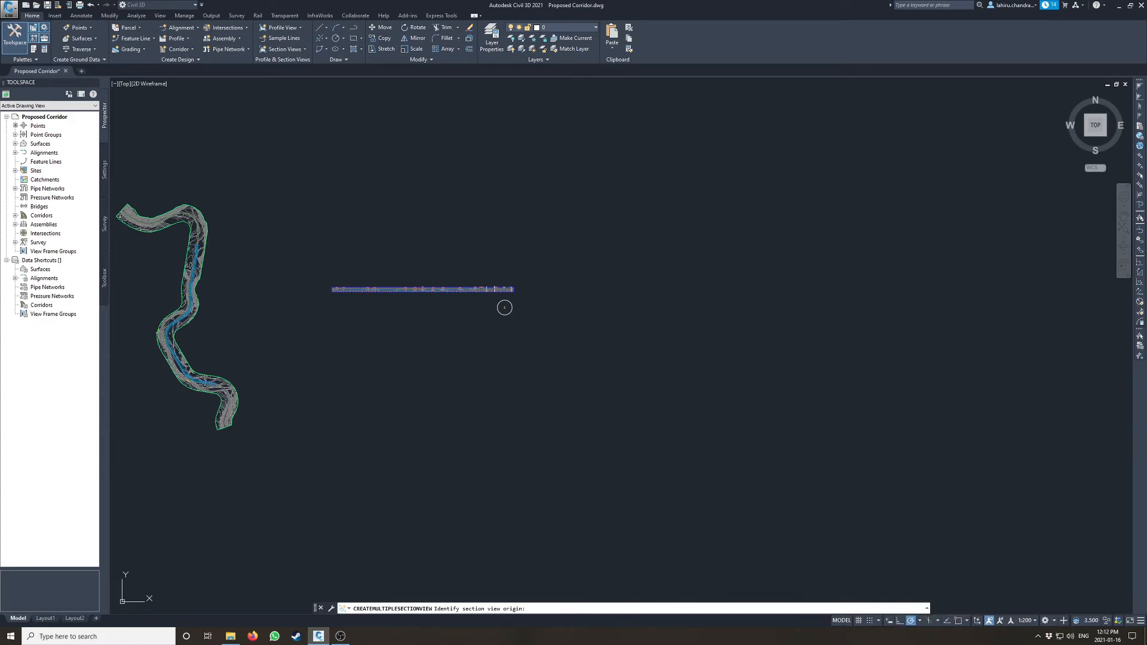
- Examine the first section views of the array, comparing the corridor with the existing ground at -0+050, -0+025 and 0+000
scroll(653, 231, up, 10)
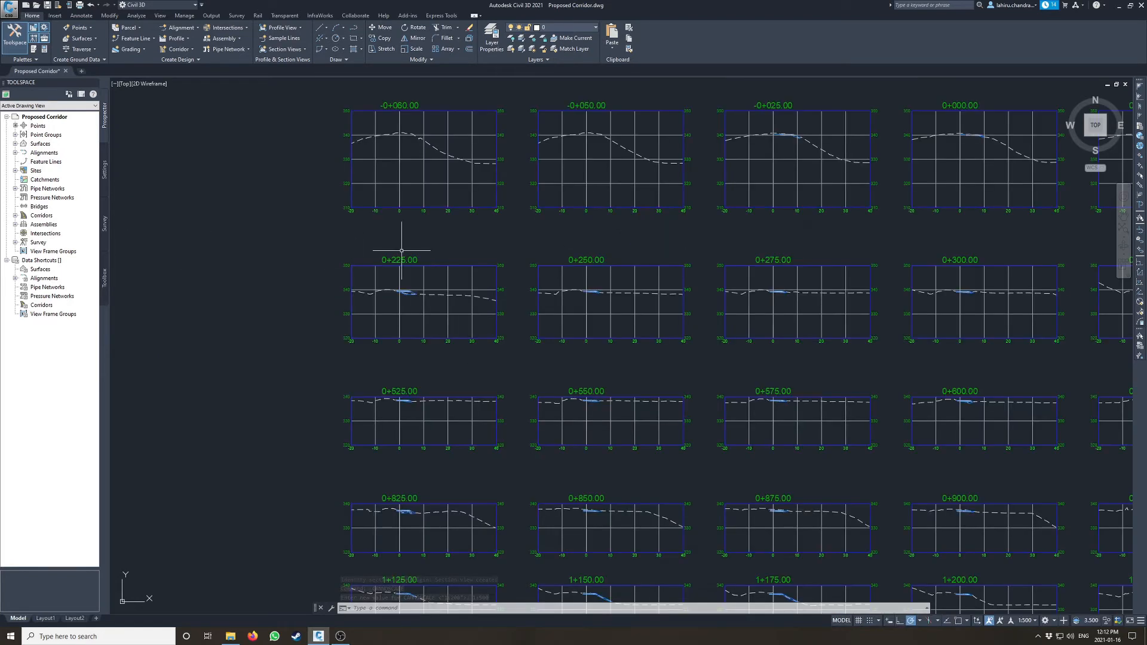
scroll(402, 251, up, 2)
scroll(368, 172, down, 5)
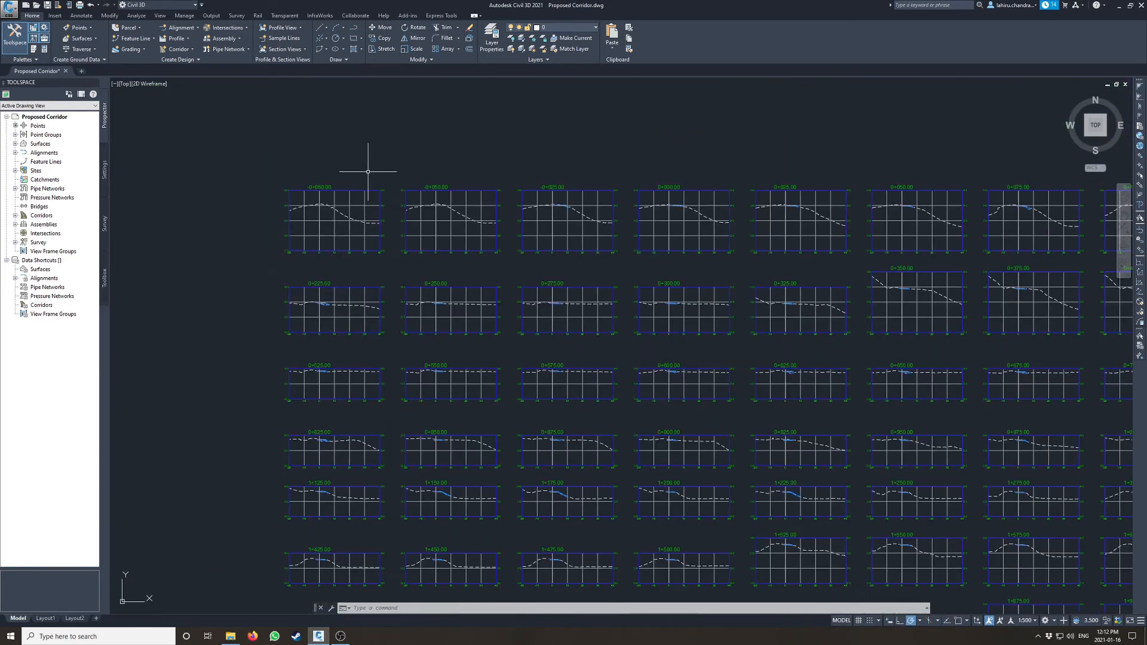
scroll(368, 172, up, 3)
scroll(499, 237, up, 3)
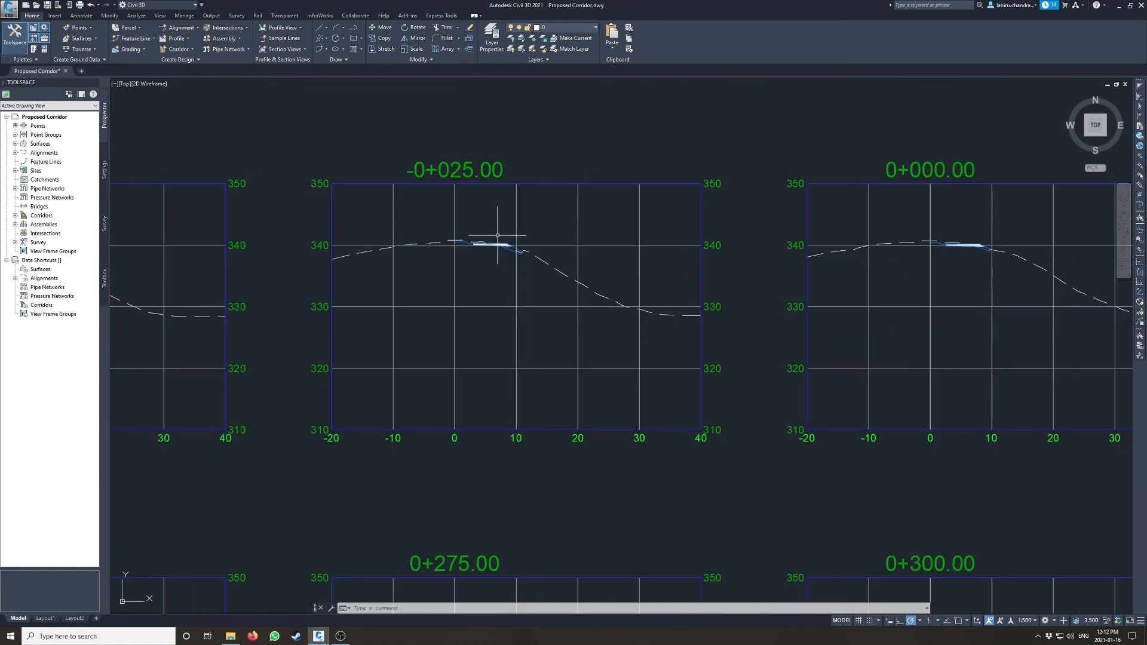
scroll(454, 250, down, 3)
scroll(484, 210, up, 1)
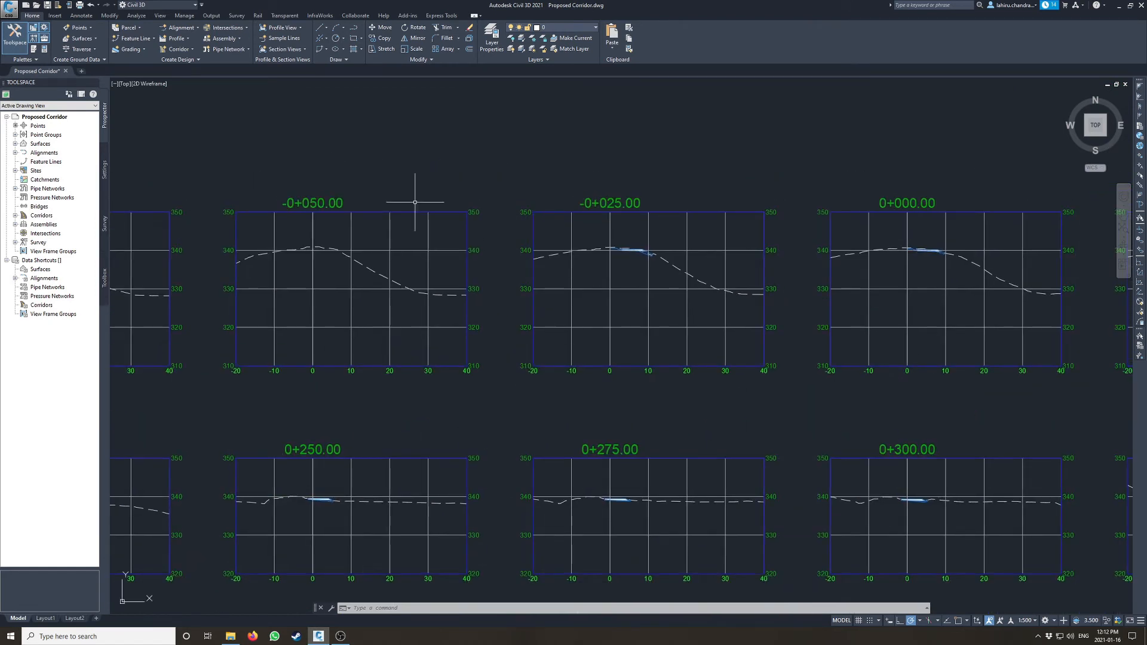
scroll(636, 245, up, 6)
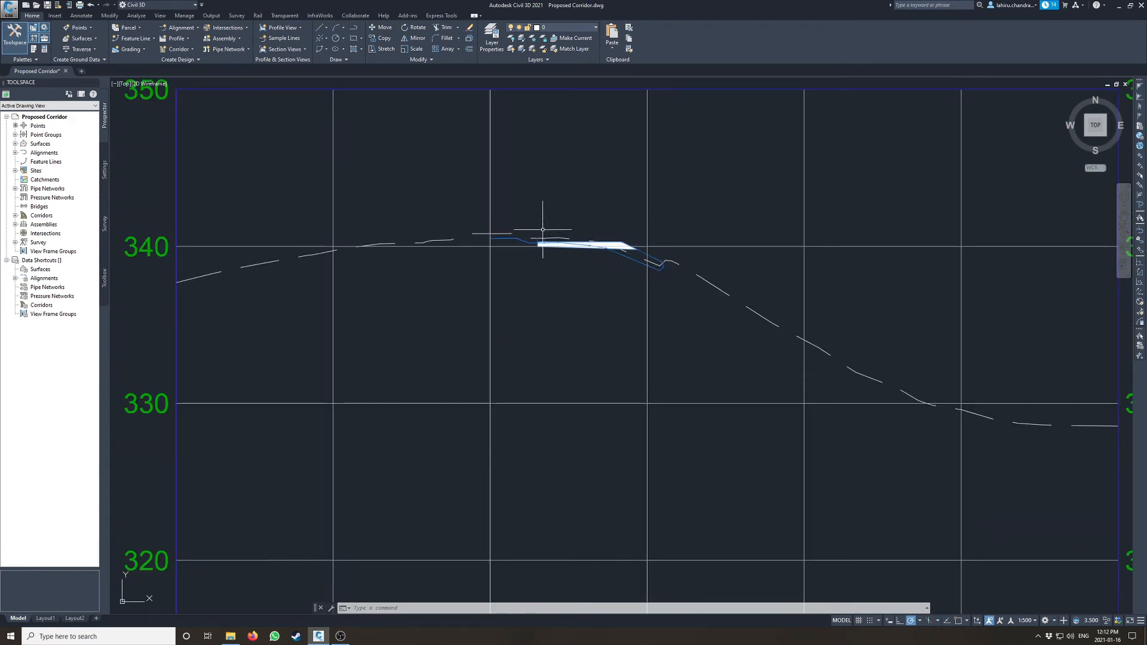
scroll(535, 236, up, 2)
- Examine the section views from 0+075 to 0+200, especially how the corridor's side slope meets the ground at 0+100
scroll(644, 273, down, 8)
middle_drag(889, 281, 331, 262)
scroll(709, 257, up, 4)
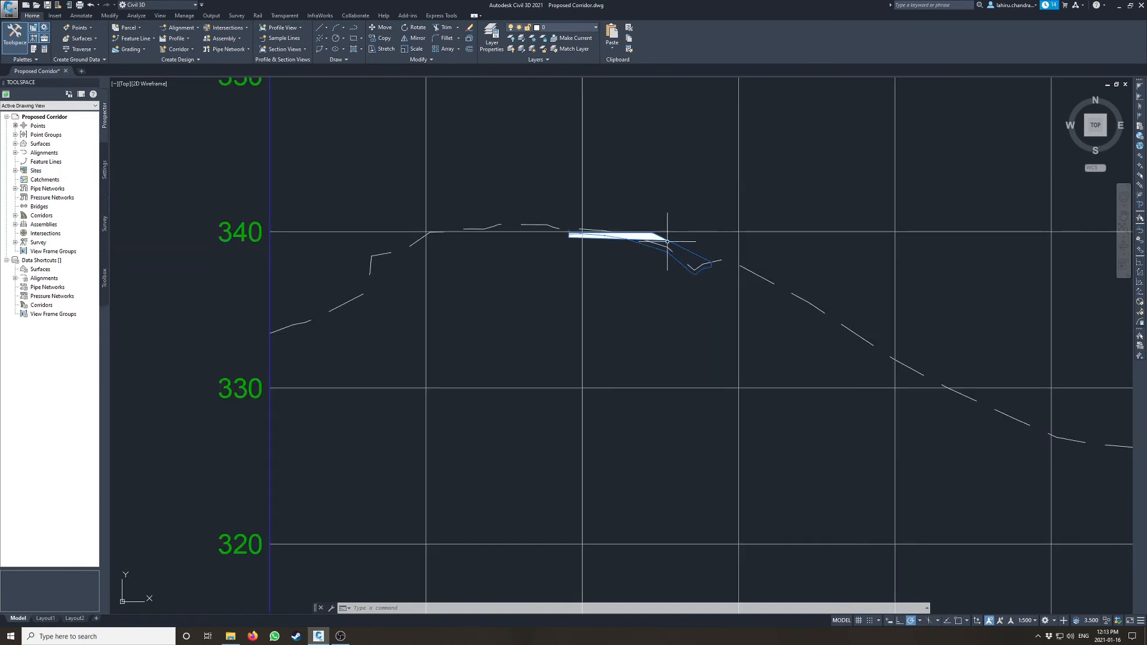
scroll(668, 241, down, 4)
middle_drag(786, 249, 679, 225)
scroll(490, 205, up, 4)
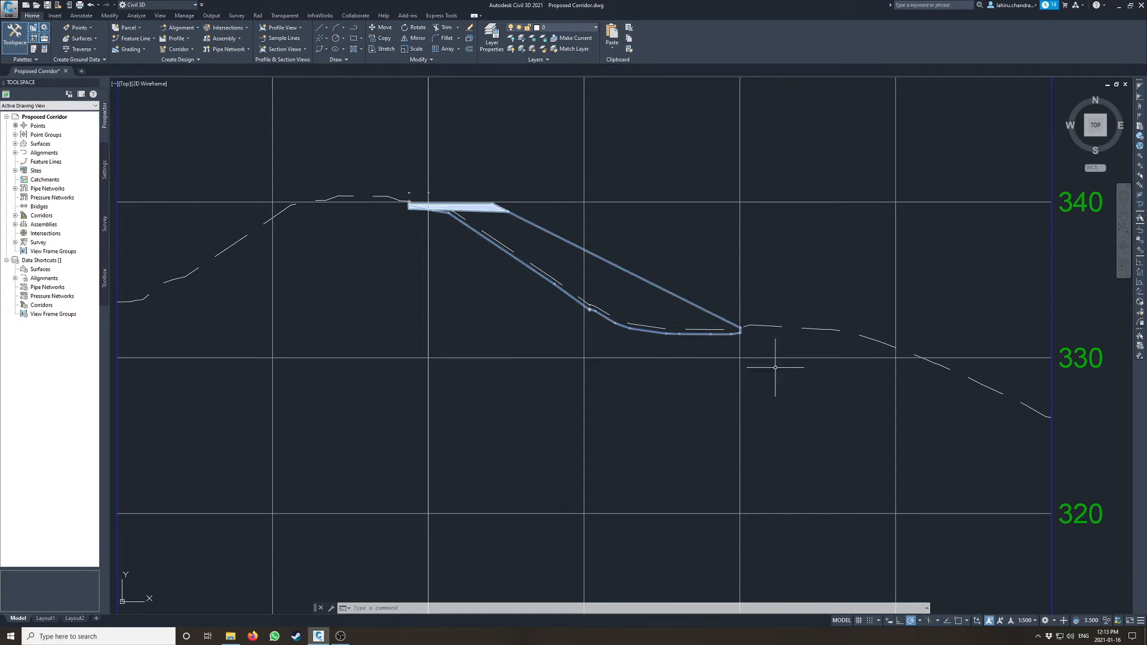
scroll(771, 353, down, 5)
scroll(830, 312, up, 2)
scroll(743, 320, down, 4)
scroll(673, 328, up, 2)
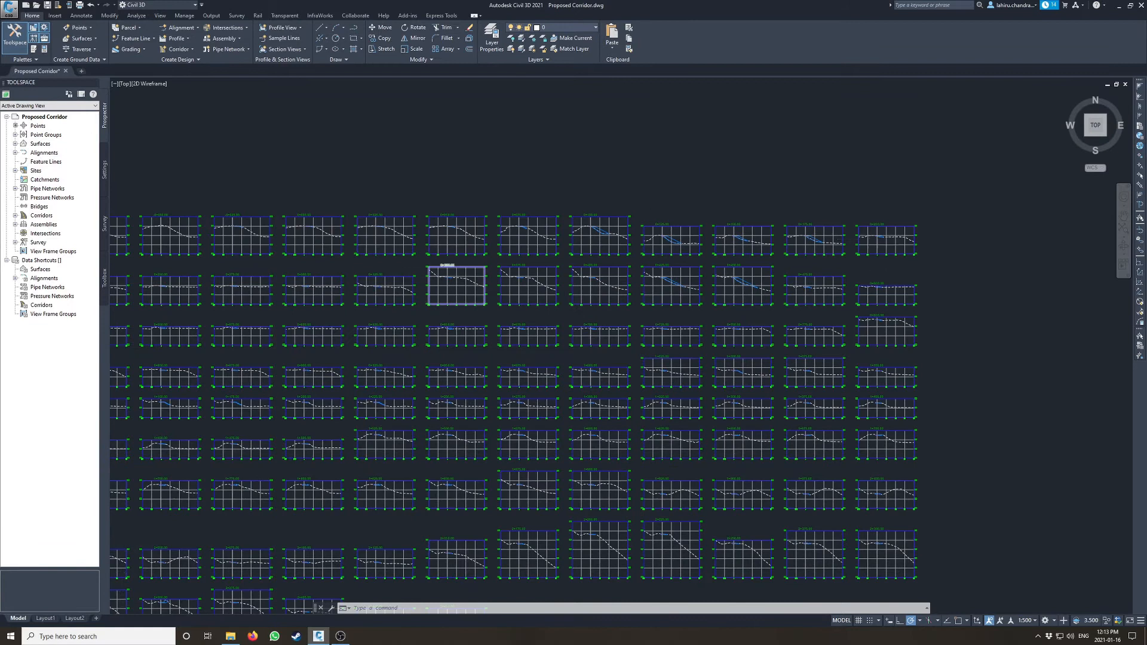
scroll(456, 286, up, 3)
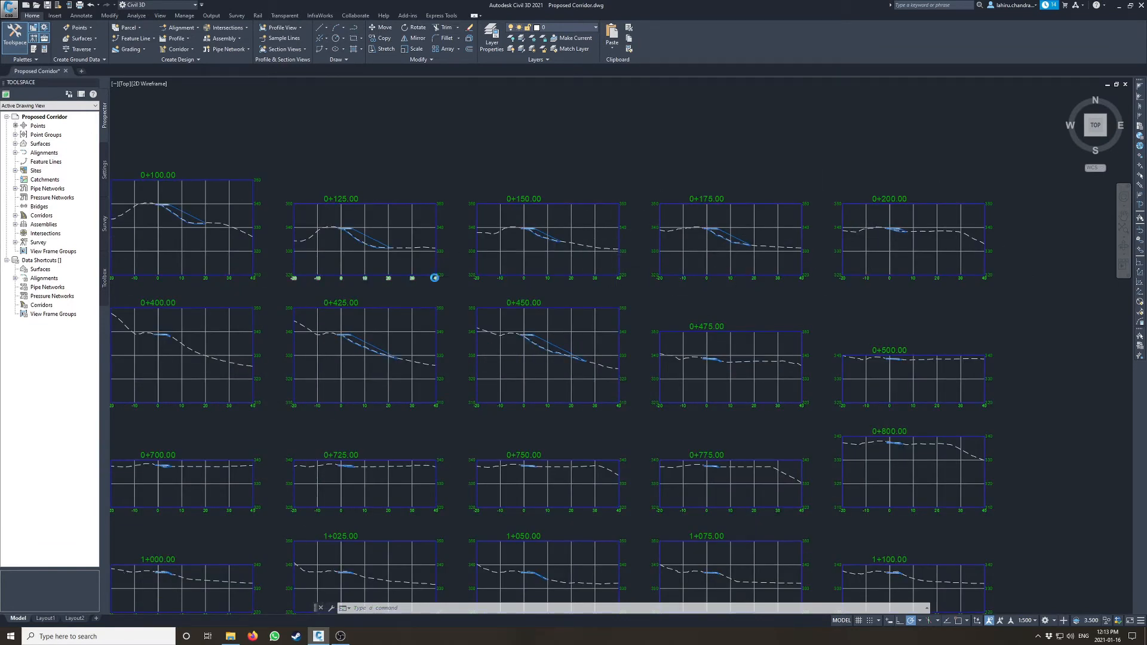
scroll(434, 278, down, 3)
scroll(380, 275, up, 2)
scroll(420, 273, down, 3)
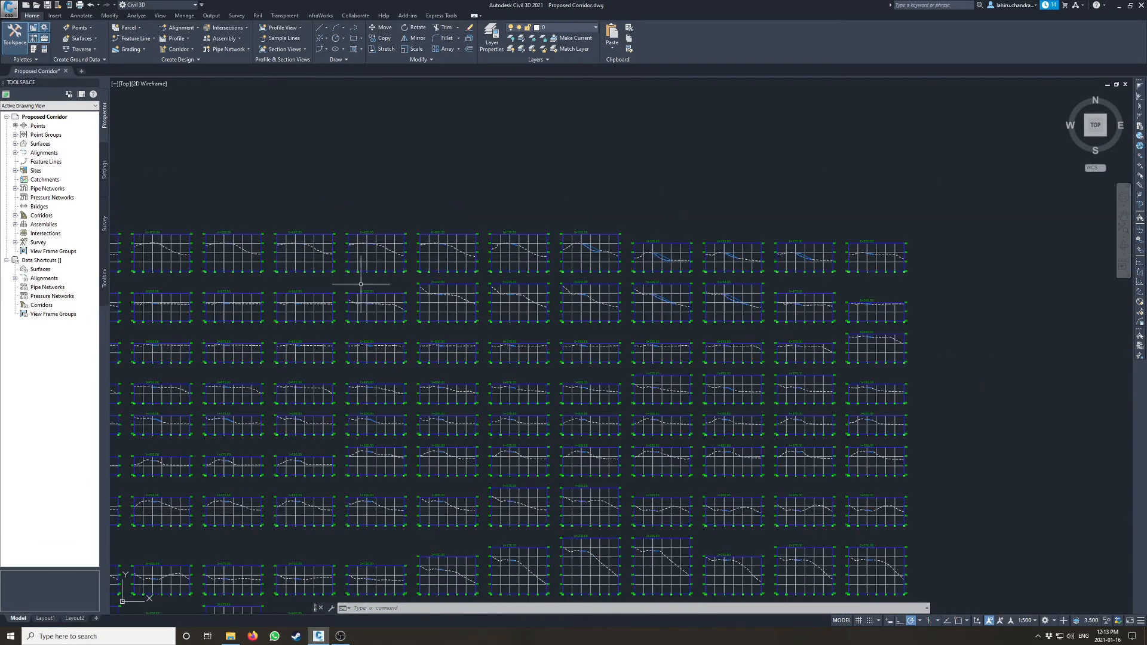
- Examine the second row of section views from 0+225 to 0+400, especially the edge of the corridor at 0+250
middle_drag(366, 282, 663, 292)
scroll(509, 311, up, 3)
scroll(509, 312, up, 2)
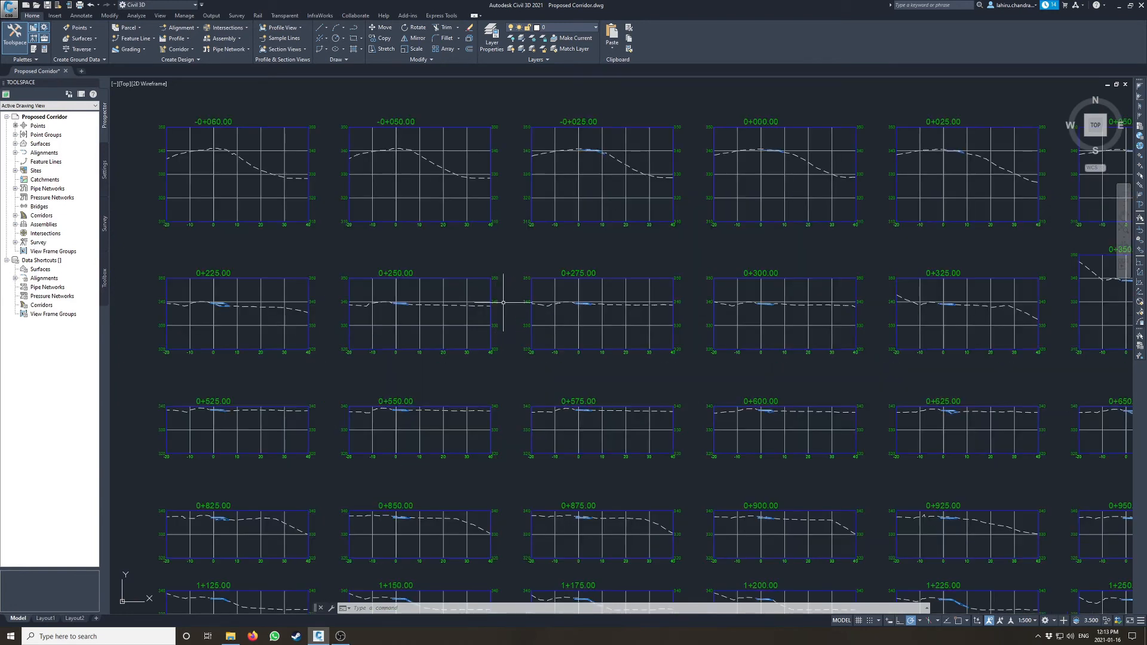
mouse_move(883, 256)
middle_down()
mouse_move(480, 267)
mouse_move(672, 264)
middle_up()
scroll(477, 267, down, 2)
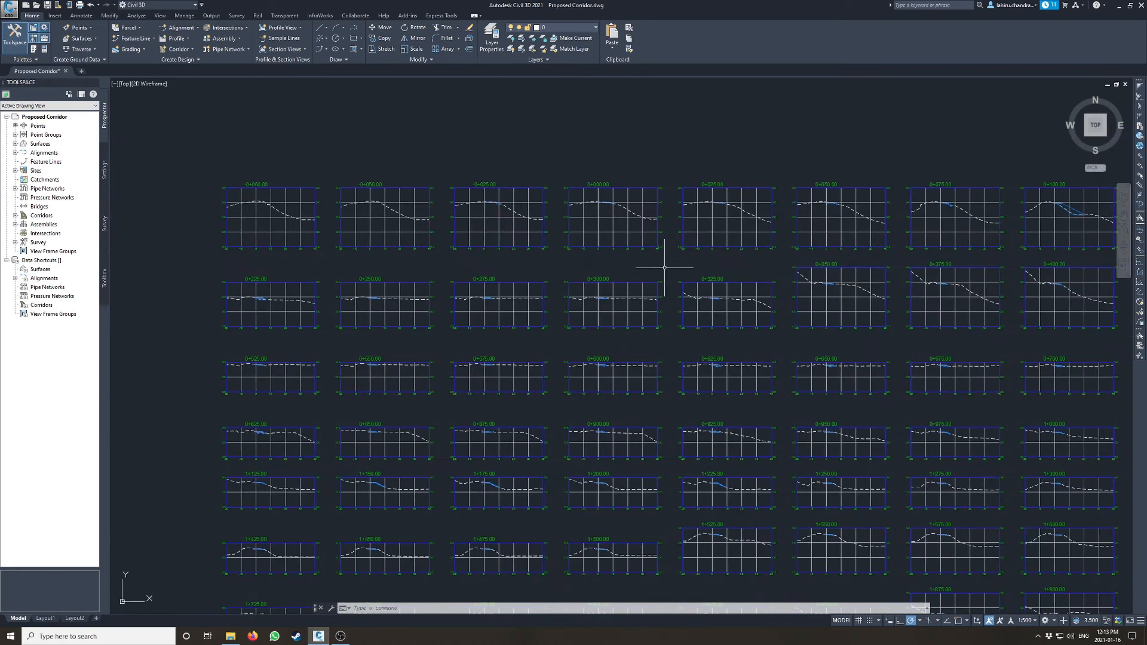
scroll(391, 279, up, 2)
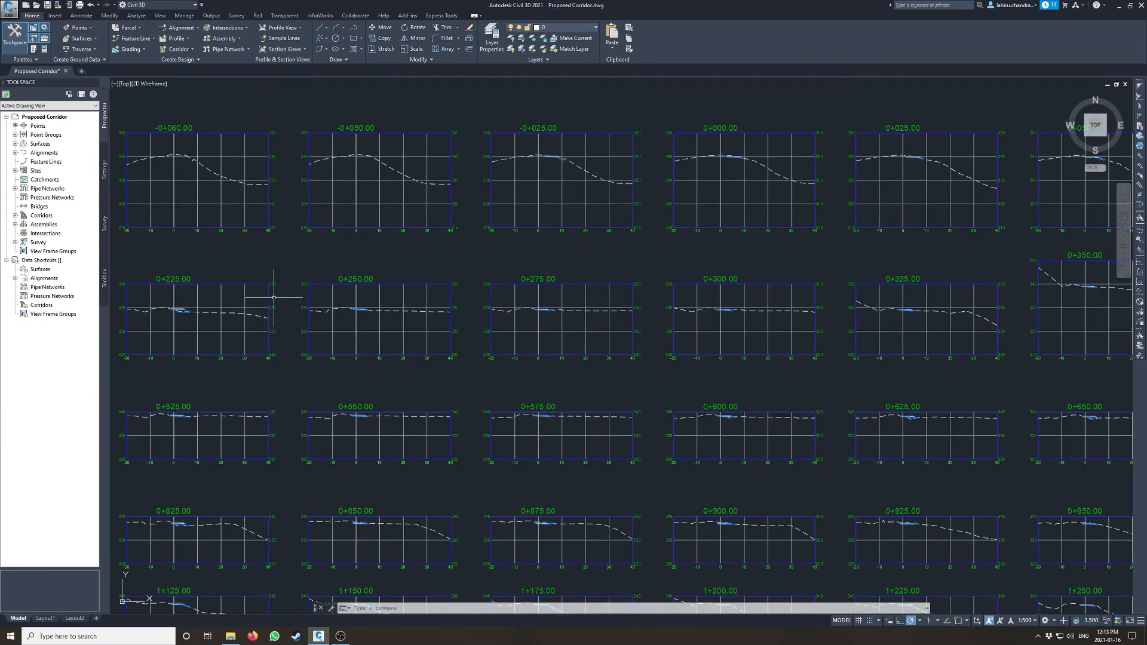
scroll(401, 306, up, 4)
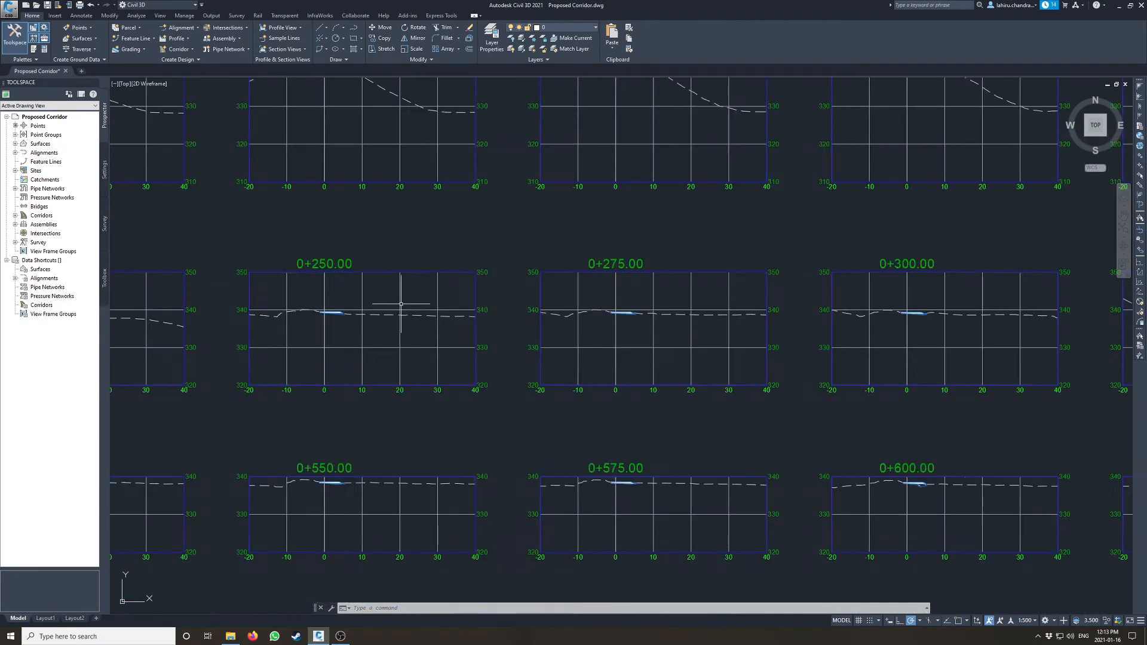
scroll(309, 313, up, 4)
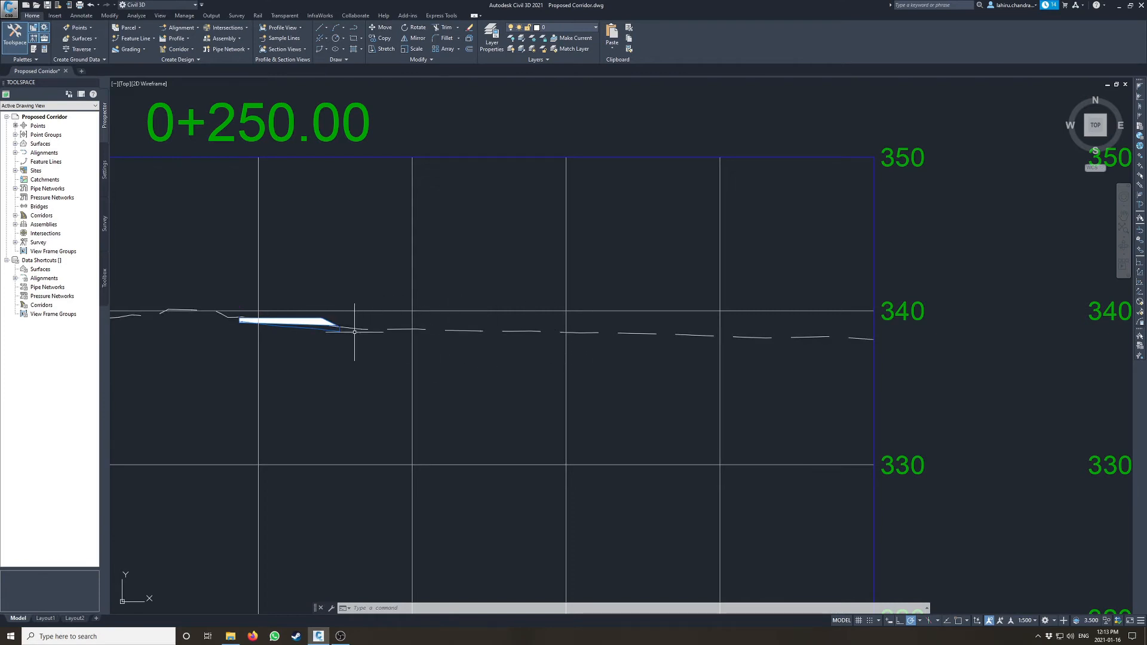
scroll(420, 330, down, 5)
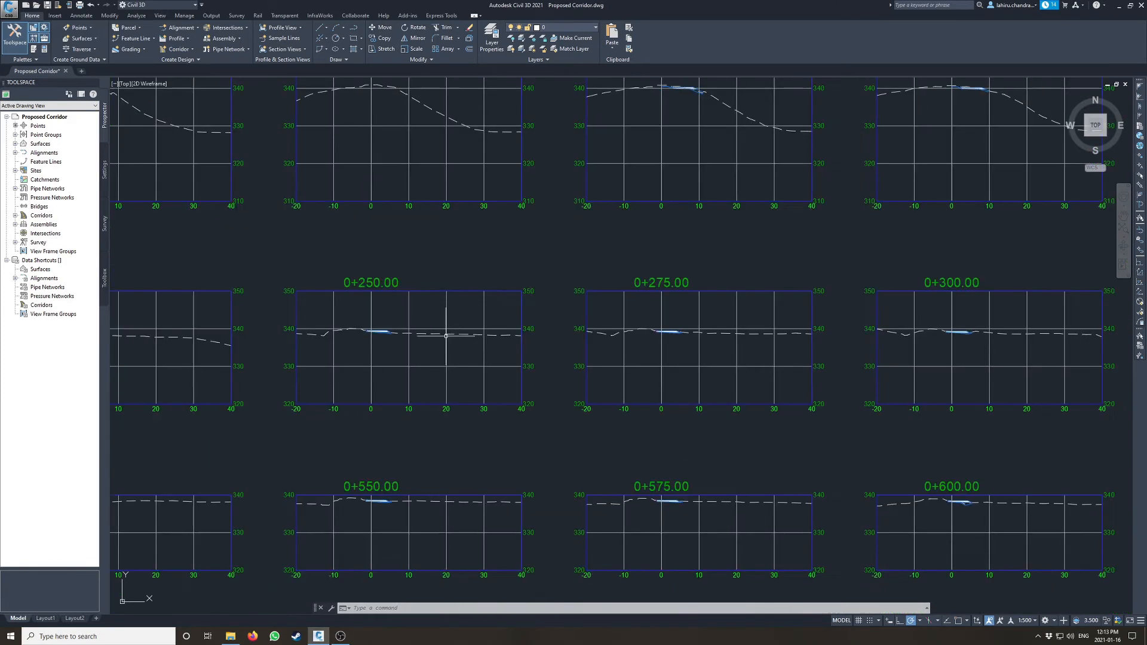
middle_drag(392, 326, 541, 323)
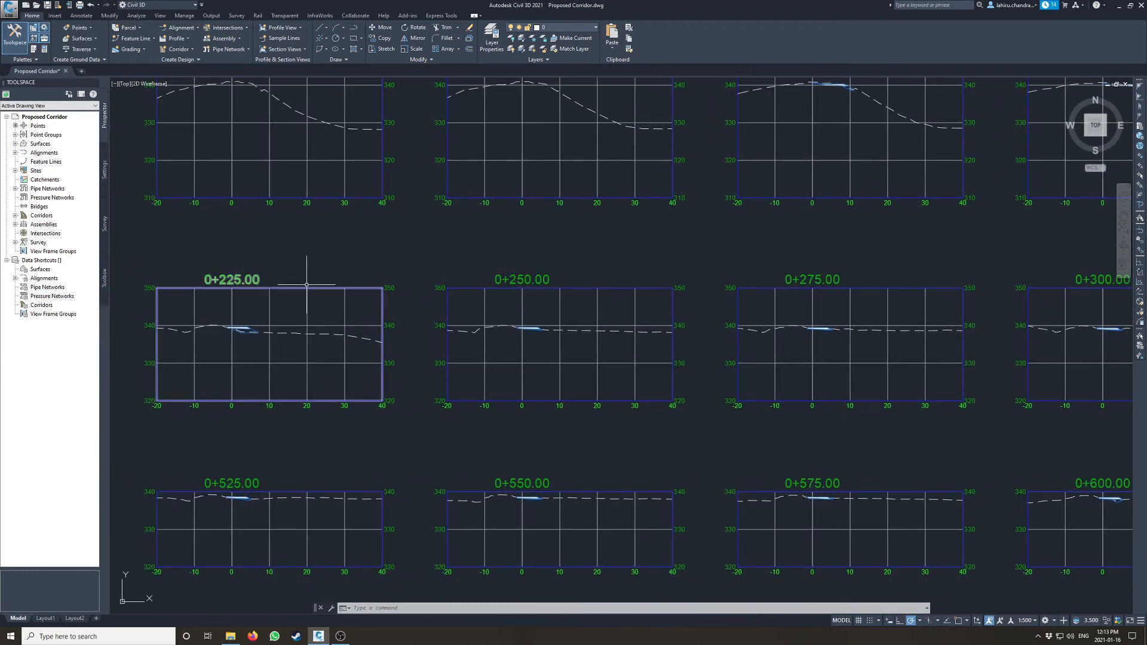
scroll(869, 297, down, 4)
middle_drag(869, 297, 474, 299)
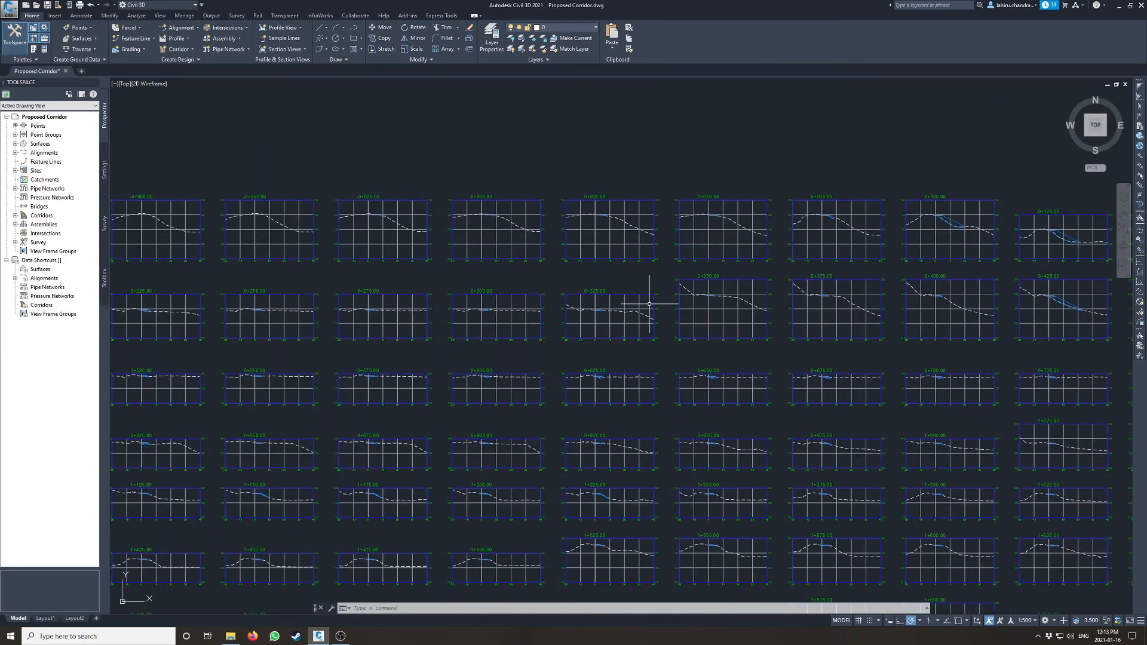
scroll(651, 304, up, 2)
scroll(534, 272, up, 2)
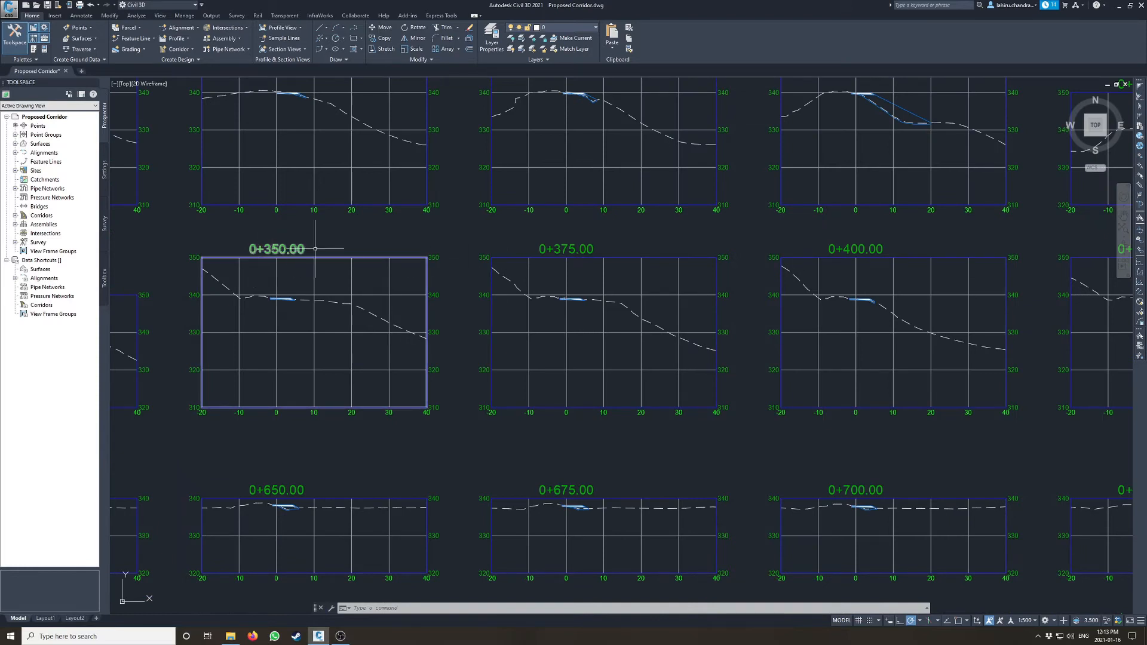
scroll(311, 353, down, 4)
middle_drag(311, 352, 633, 305)
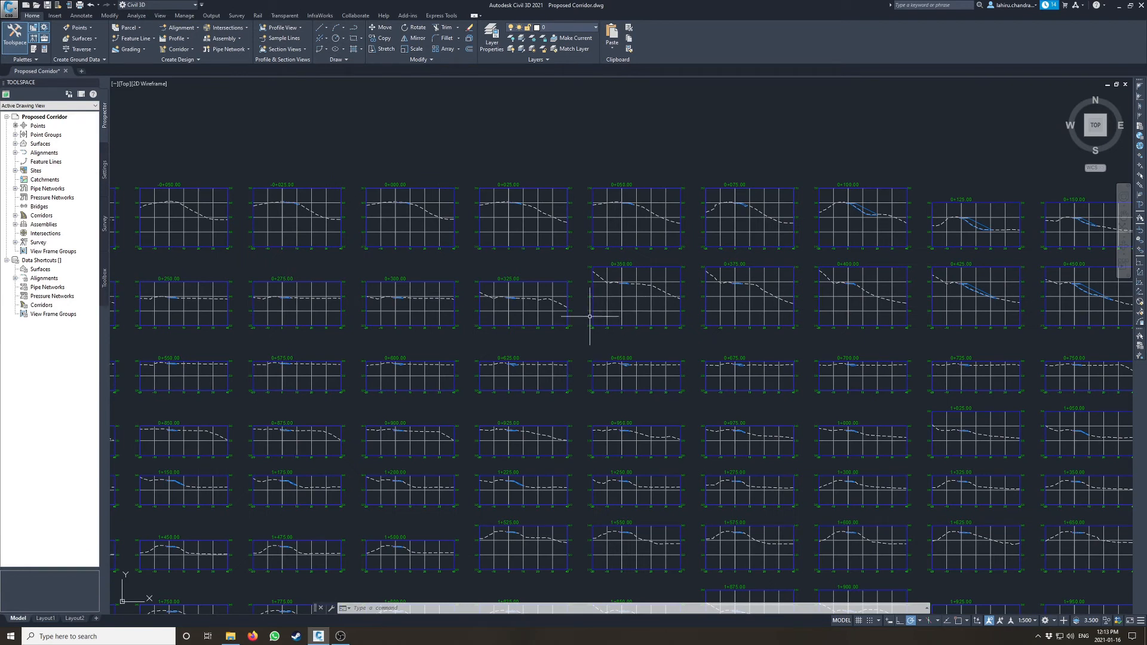
- Examine the profile view between stations 0+235 and 0+380, comparing the red dashed profile with the track profile and existing ground
scroll(594, 314, down, 6)
middle_drag(525, 289, 700, 276)
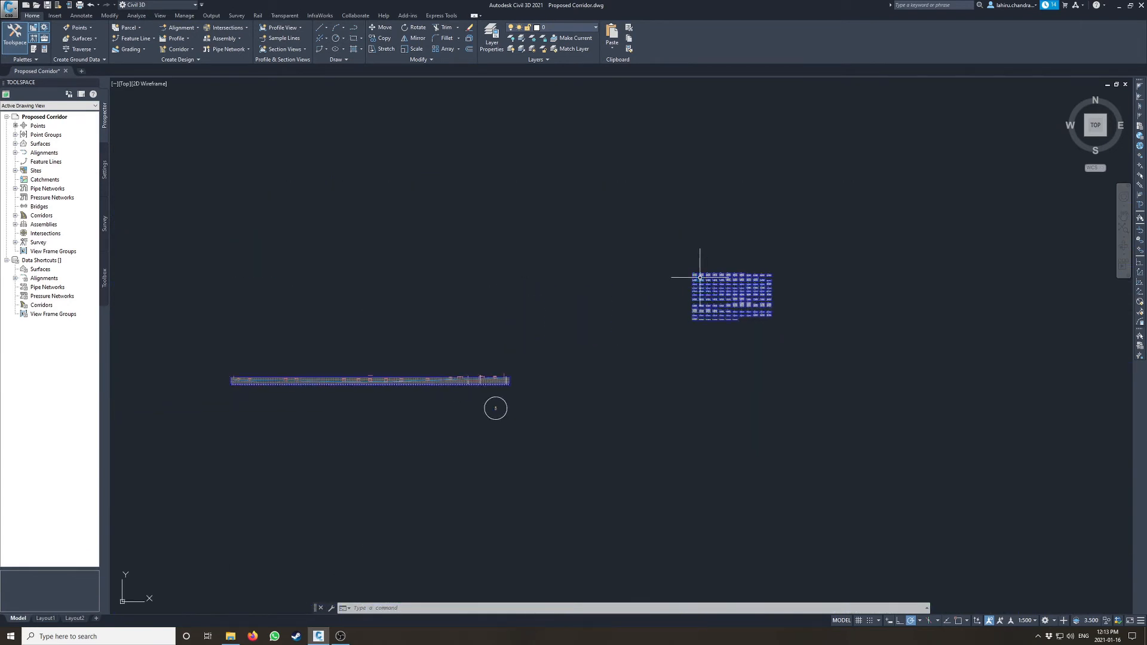
scroll(726, 269, up, 6)
scroll(670, 296, down, 4)
middle_drag(643, 305, 754, 272)
scroll(406, 439, up, 6)
middle_drag(285, 381, 734, 328)
scroll(256, 334, up, 2)
scroll(864, 345, up, 4)
scroll(830, 350, up, 2)
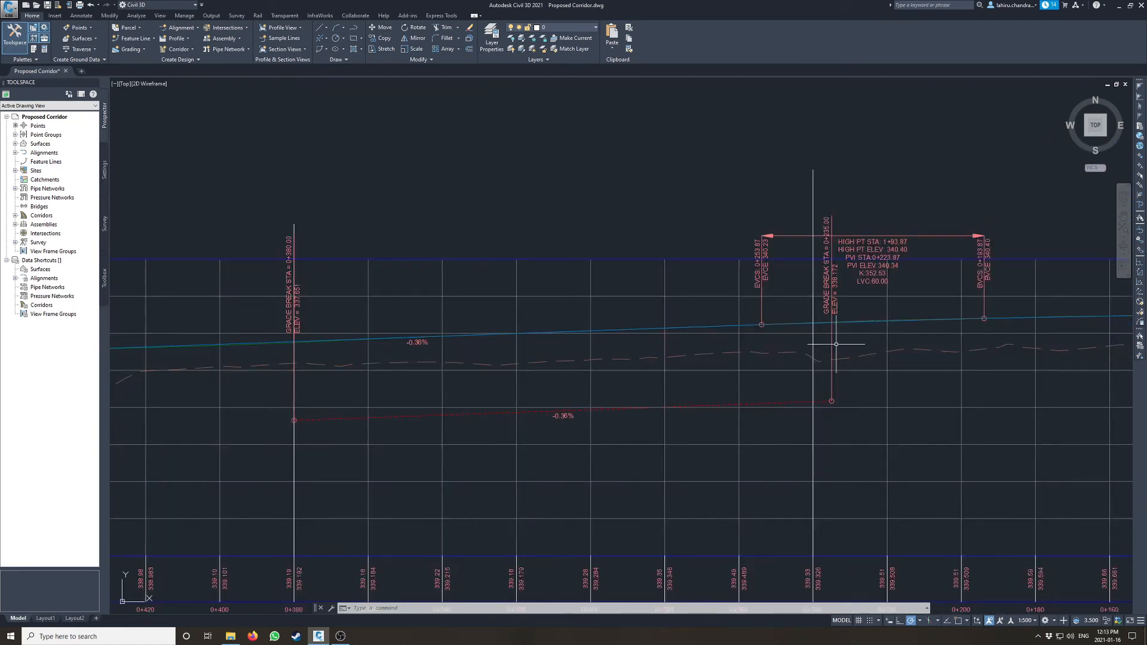
middle_drag(811, 476, 785, 431)
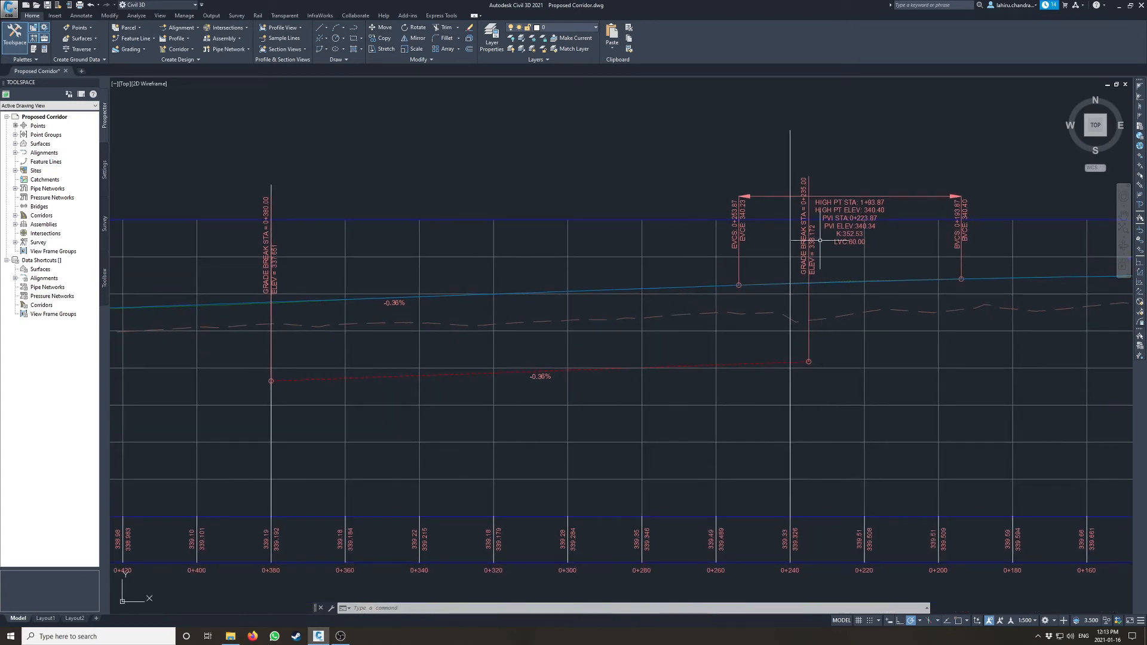
middle_drag(689, 257, 884, 235)
scroll(475, 215, up, 2)
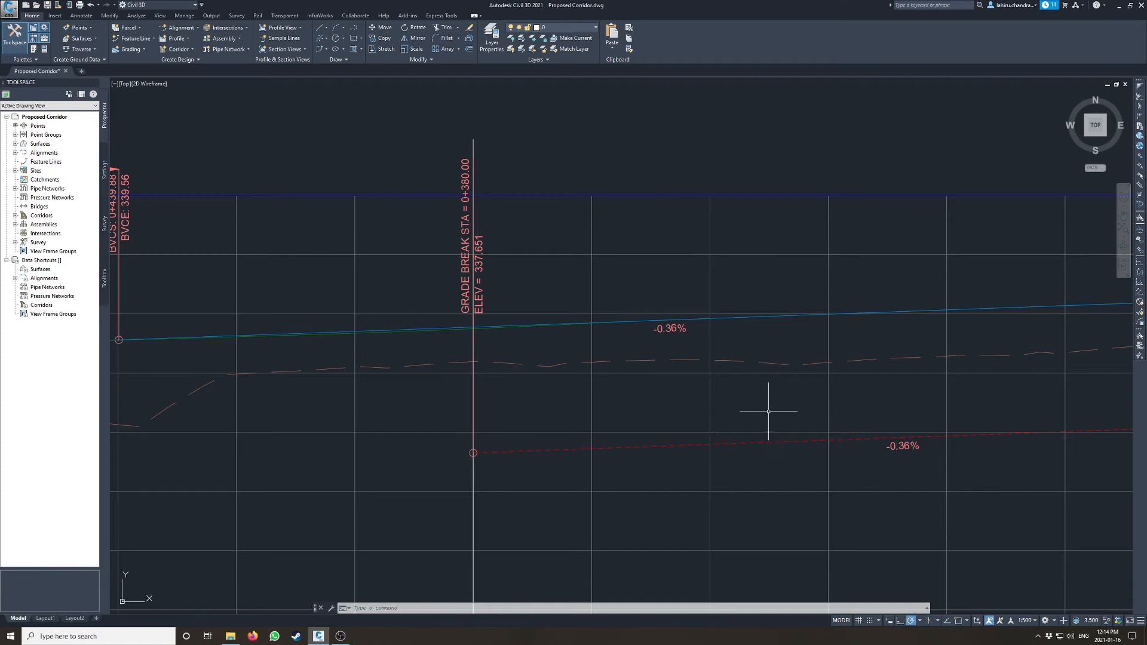
click(831, 392)
click(820, 390)
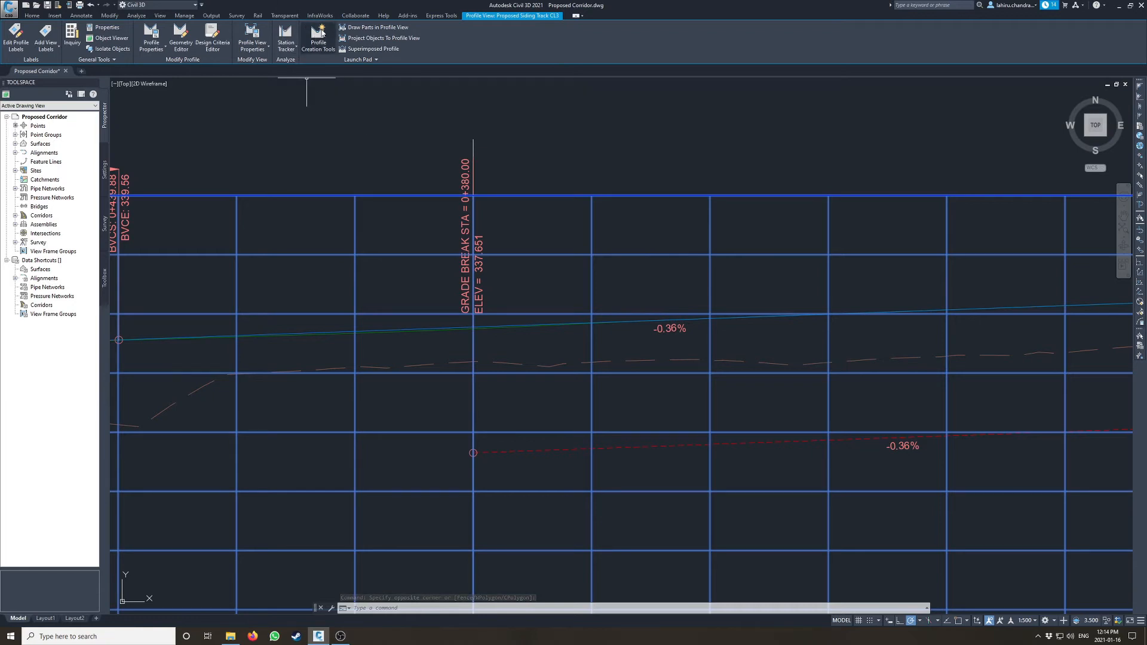
click(320, 36)
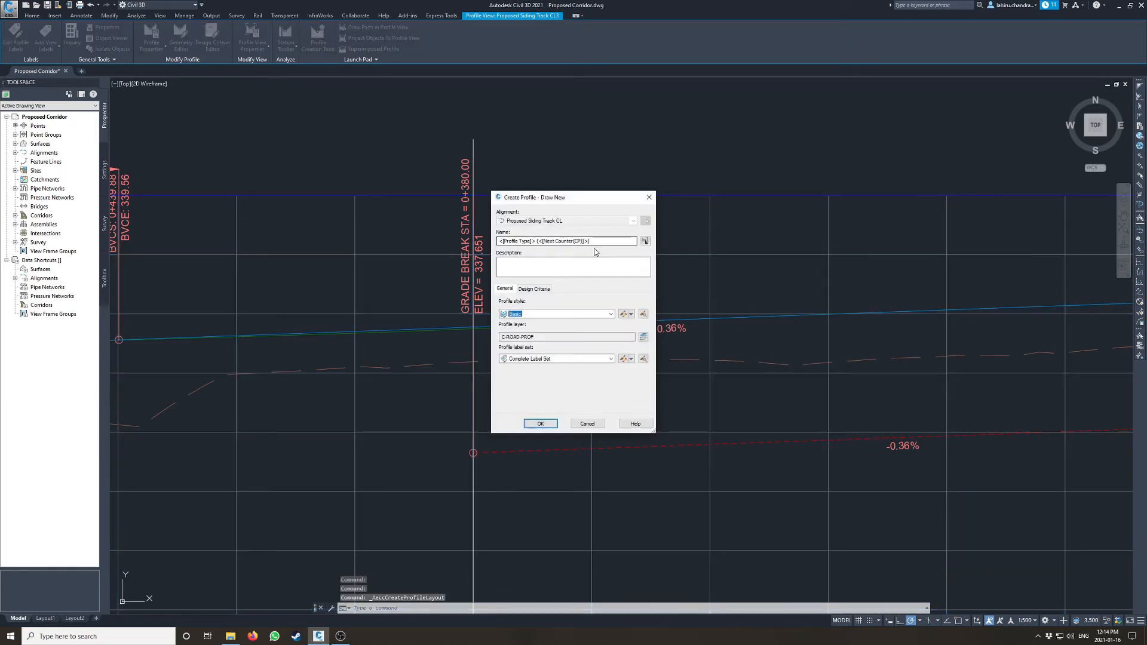
click(600, 424)
key(Escape)
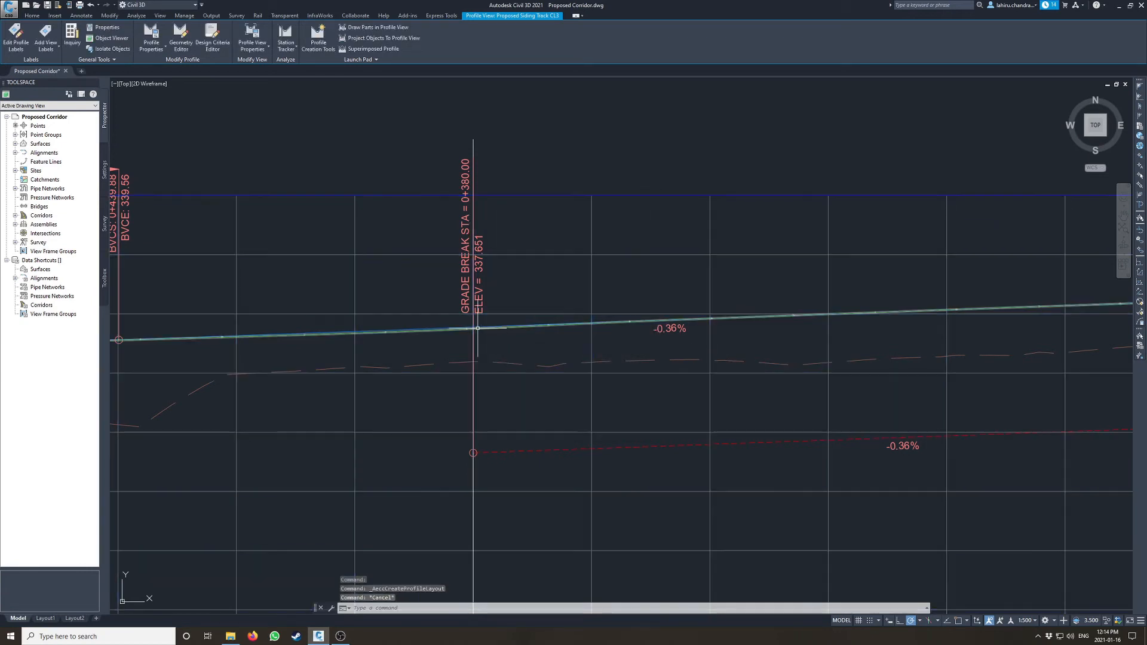
- Measure the offset and drop from the centre of the circle on the proposed track centreline to the ditch bottom's near corner in the typical section
middle_drag(845, 302, 705, 328)
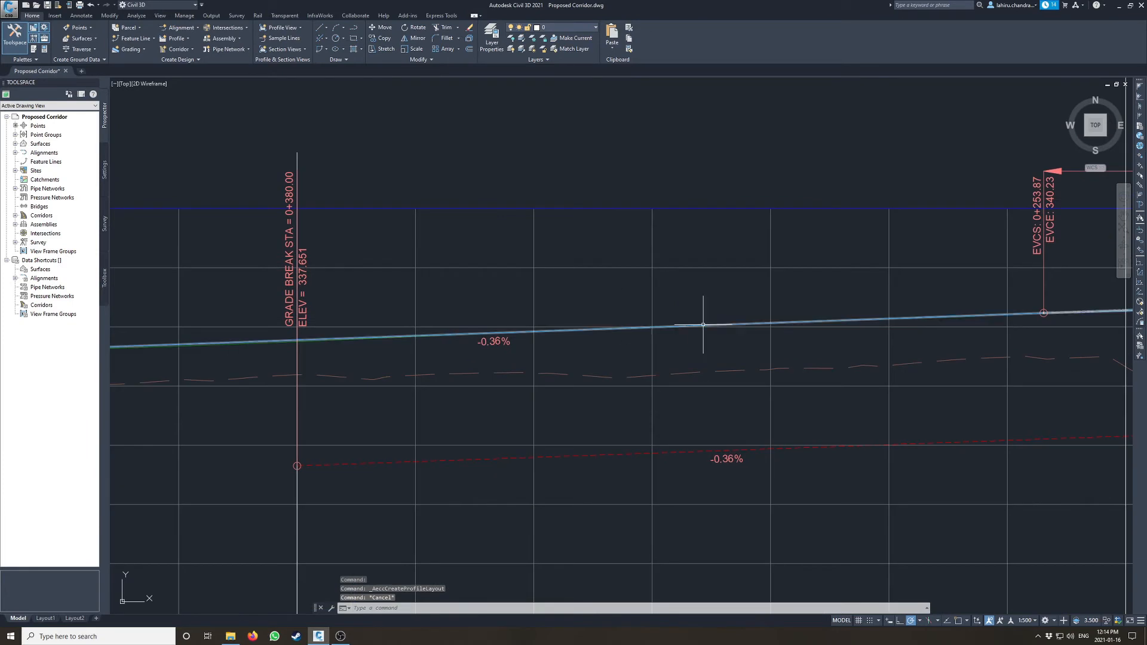
scroll(735, 419, down, 6)
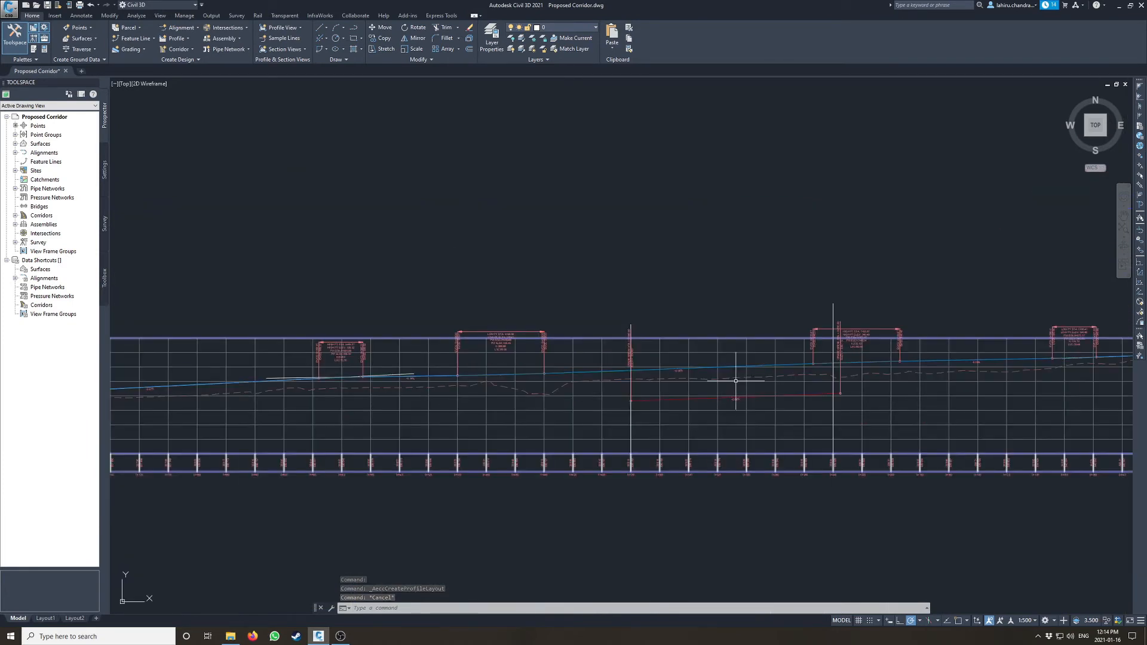
scroll(786, 450, up, 10)
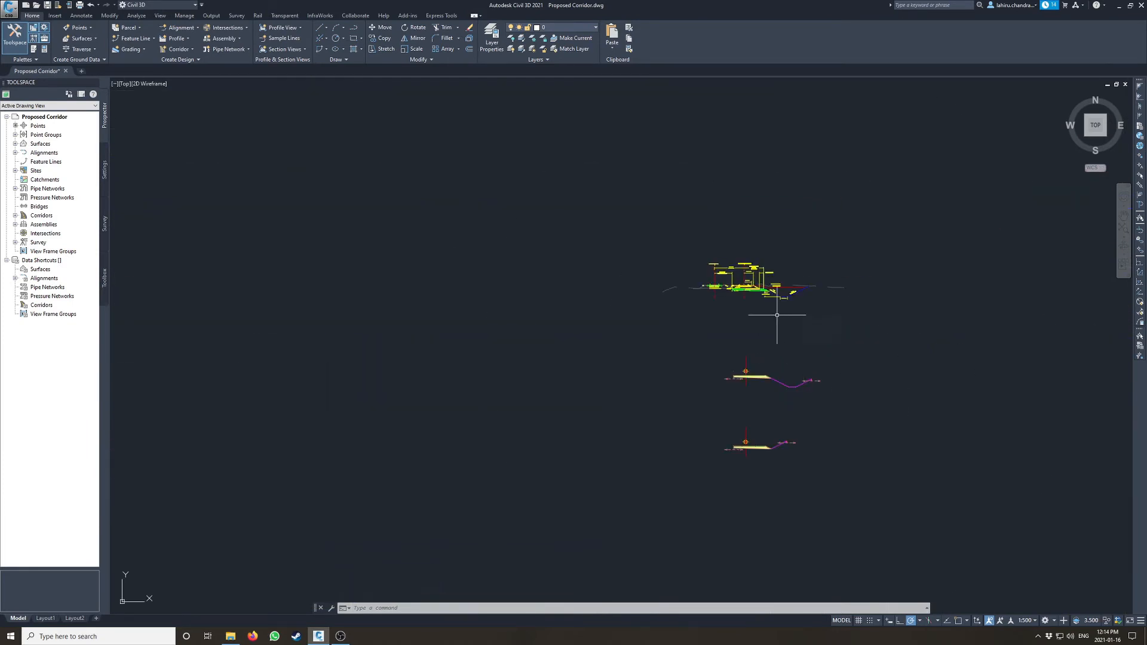
scroll(897, 297, up, 4)
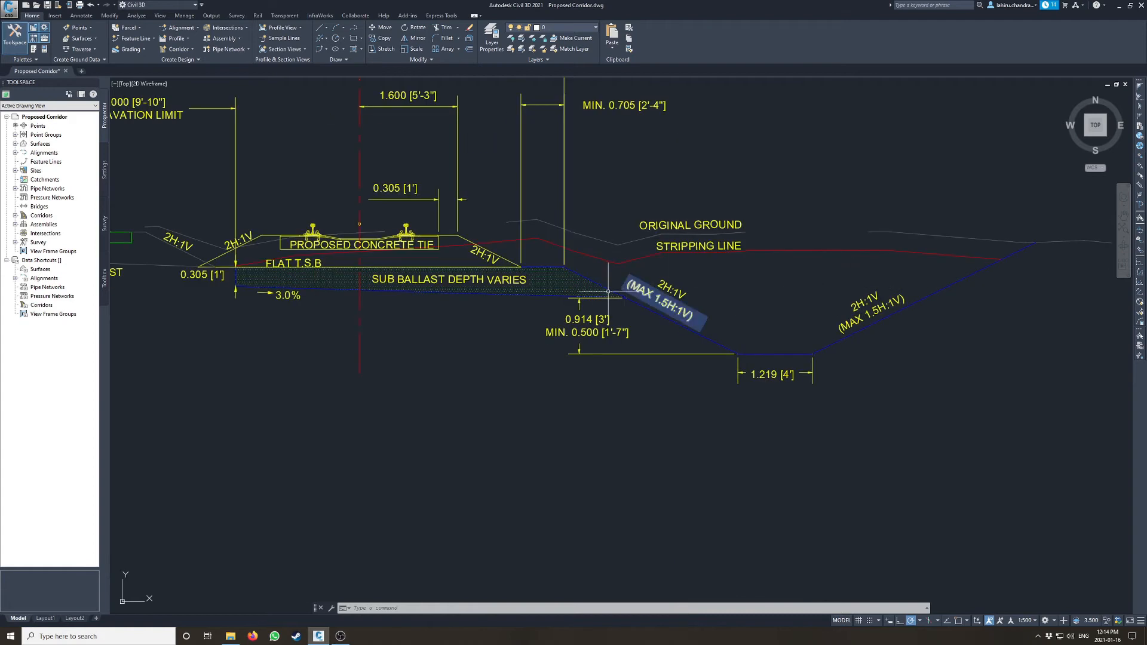
text(dist)
key(Return)
shift+right_click(360, 225)
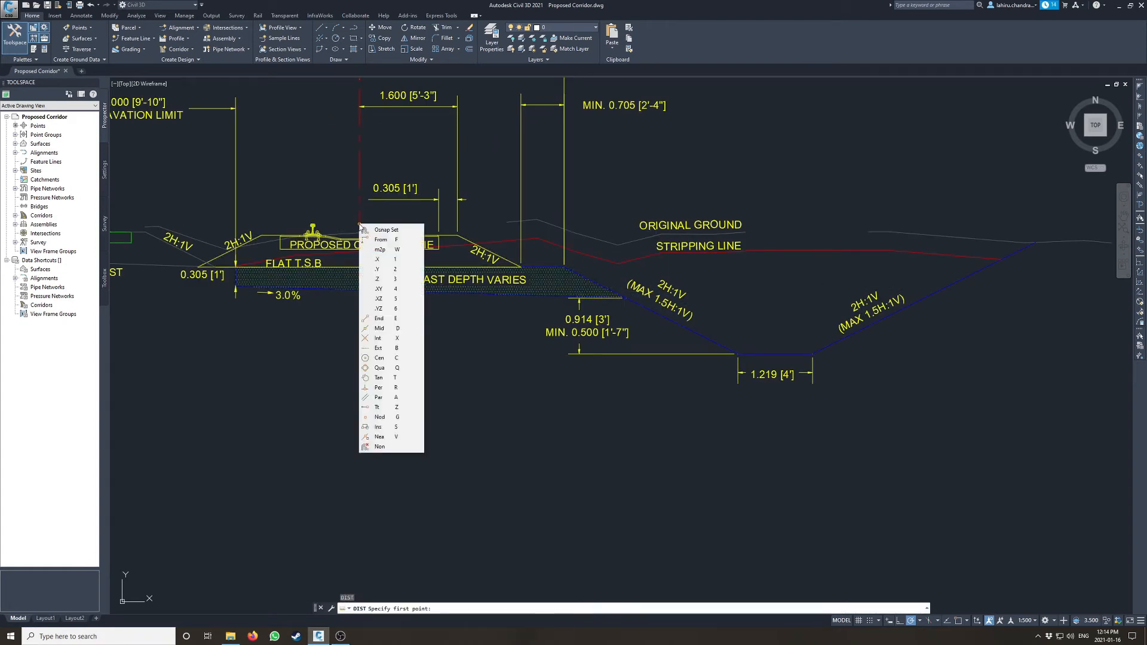
click(379, 358)
click(360, 224)
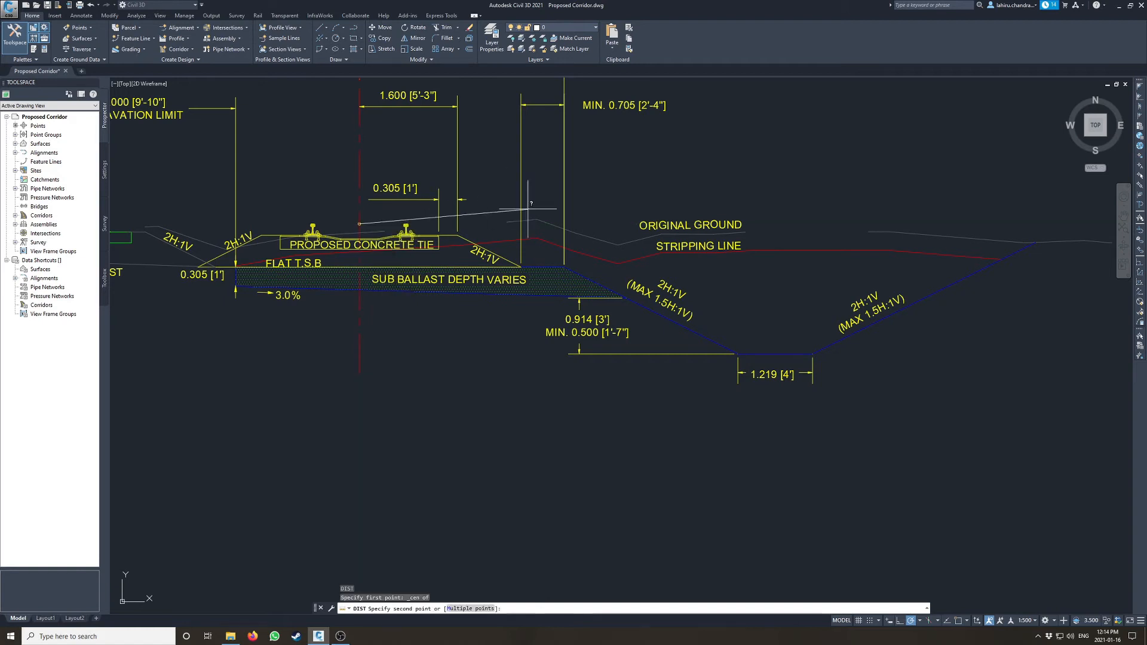
scroll(744, 352, up, 2)
shift+right_click(743, 353)
click(765, 395)
click(734, 355)
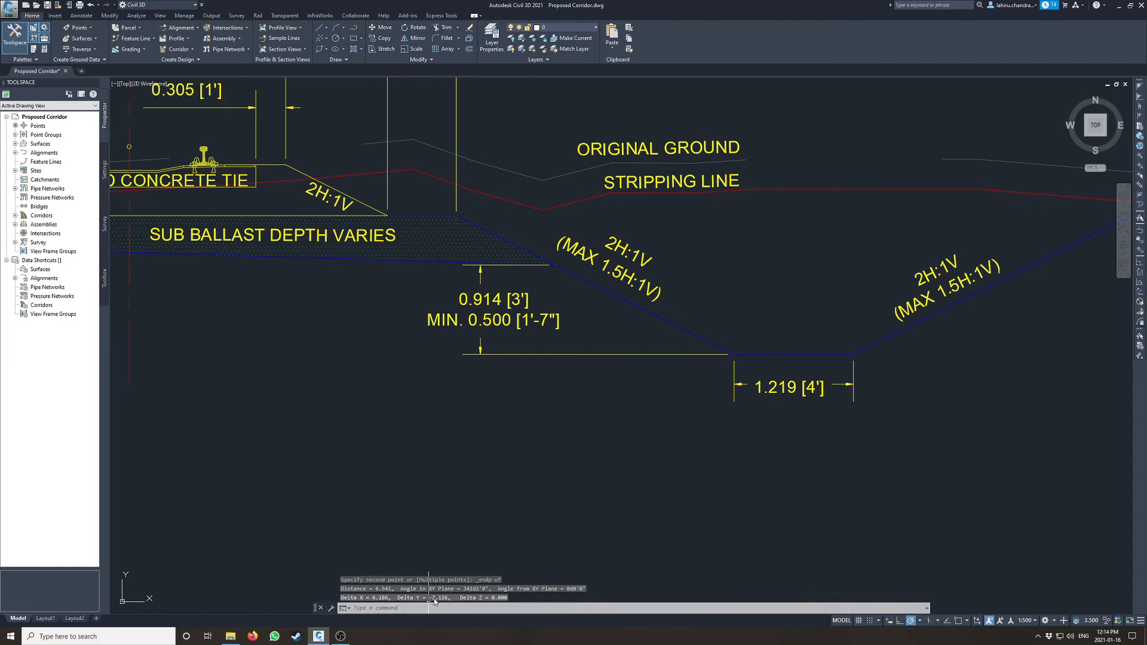
- Review the measured offset and drop in the command history against the red dashed ditch profile in the profile view
click(925, 609)
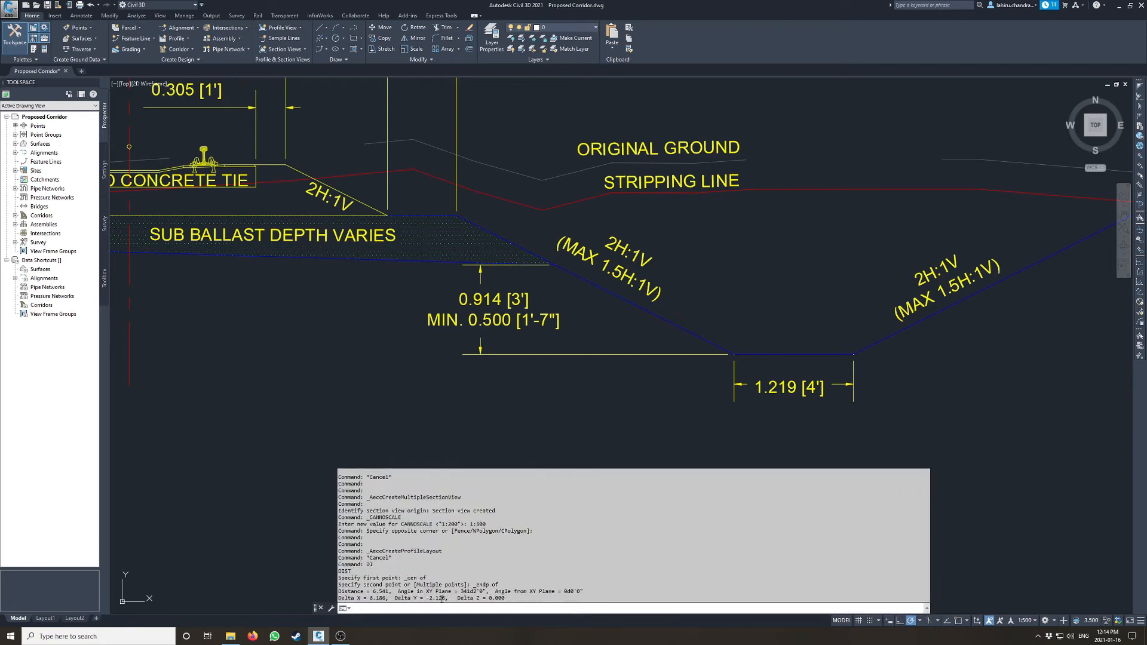
scroll(651, 252, down, 2)
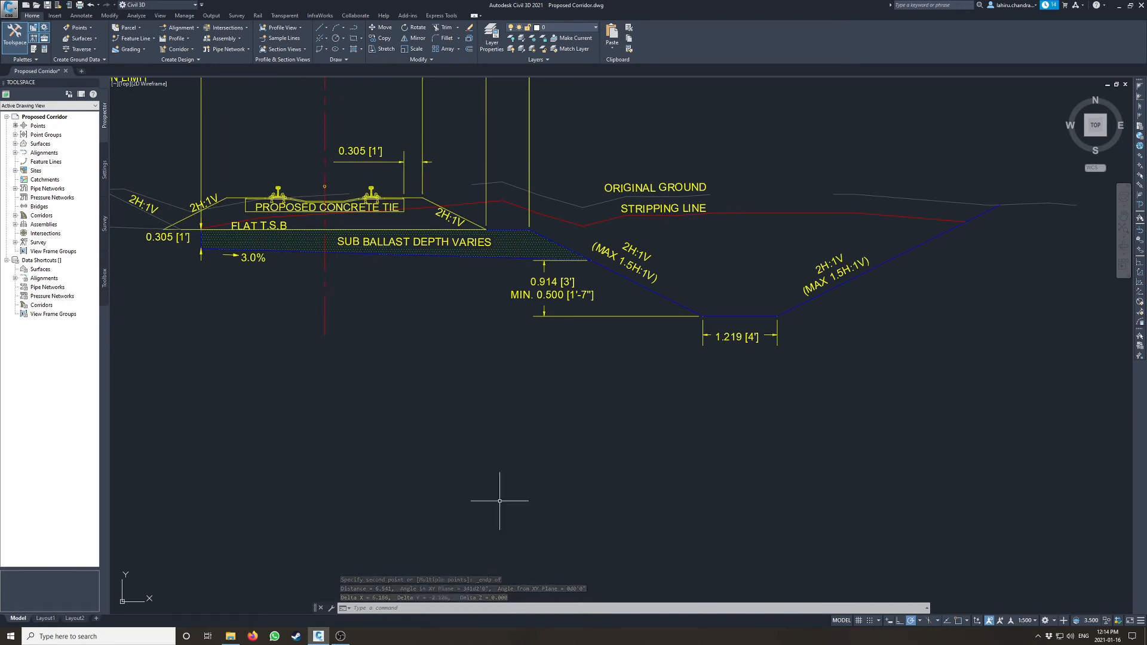
scroll(382, 281, down, 5)
scroll(340, 298, down, 8)
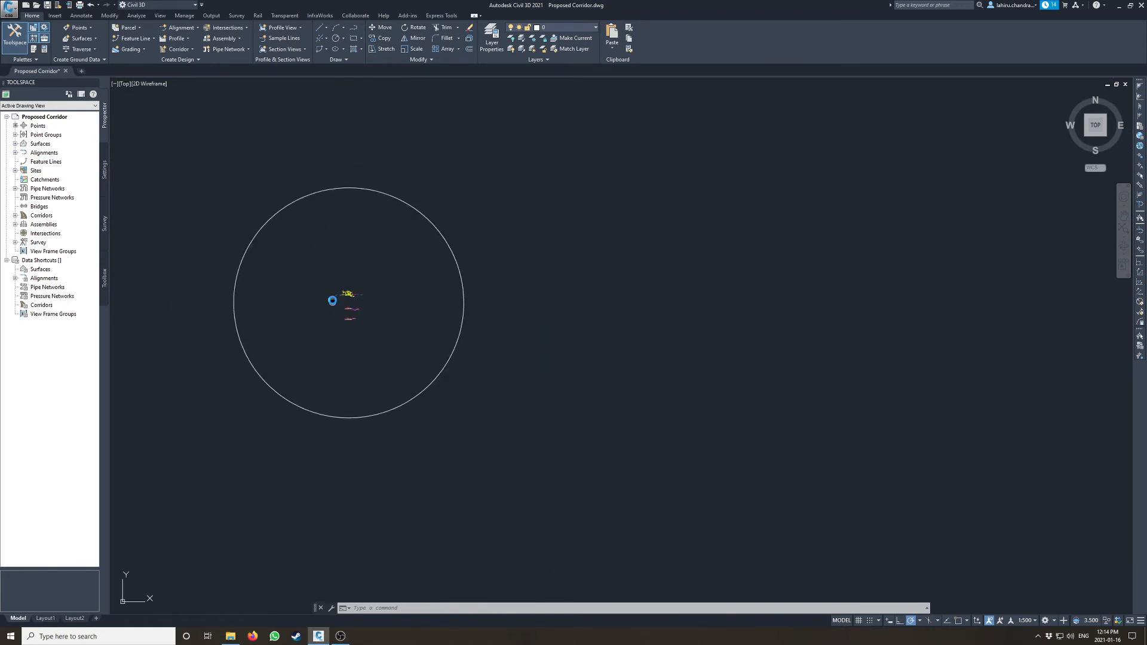
middle_drag(340, 299, 820, 310)
scroll(826, 309, down, 2)
scroll(507, 90, up, 6)
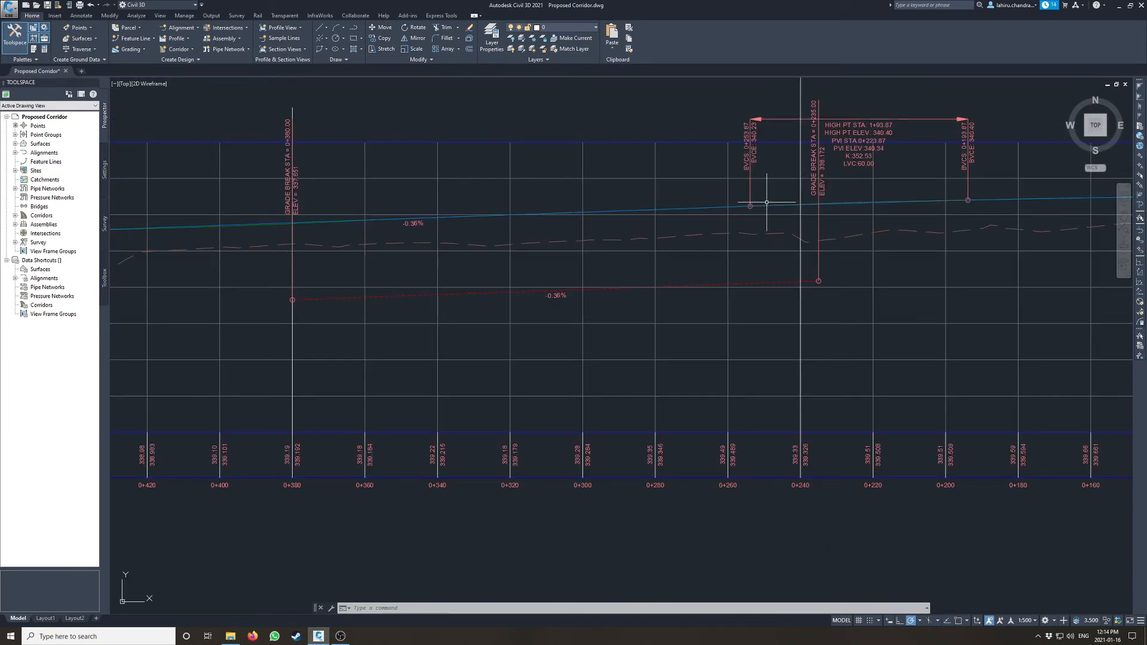
click(927, 608)
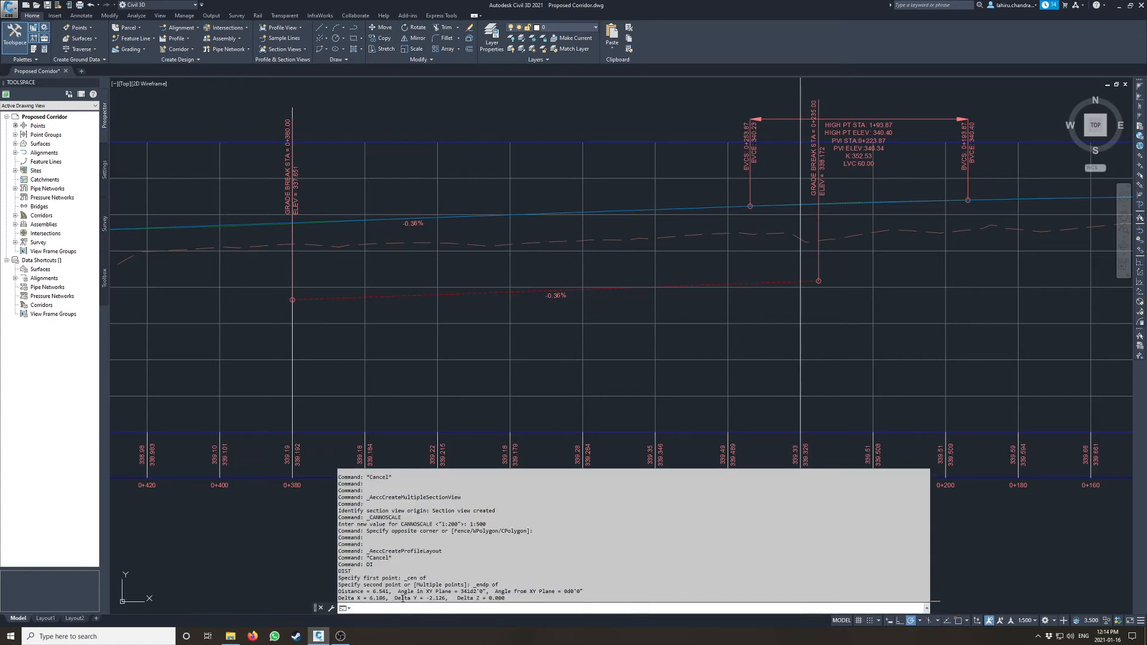
click(618, 285)
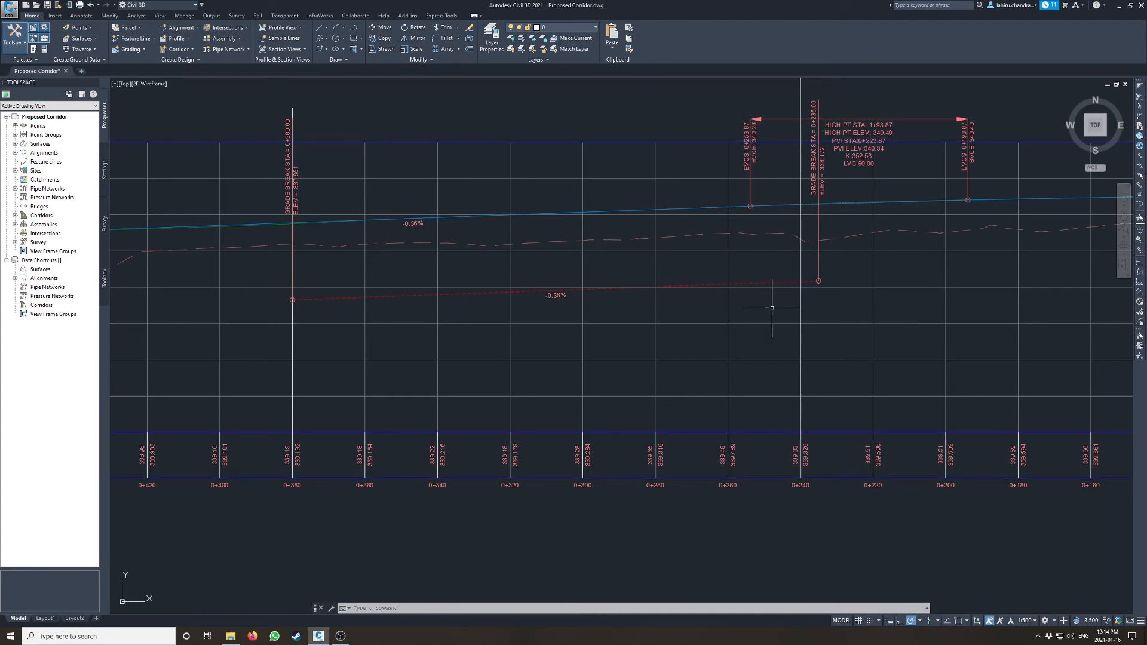
key(Escape)
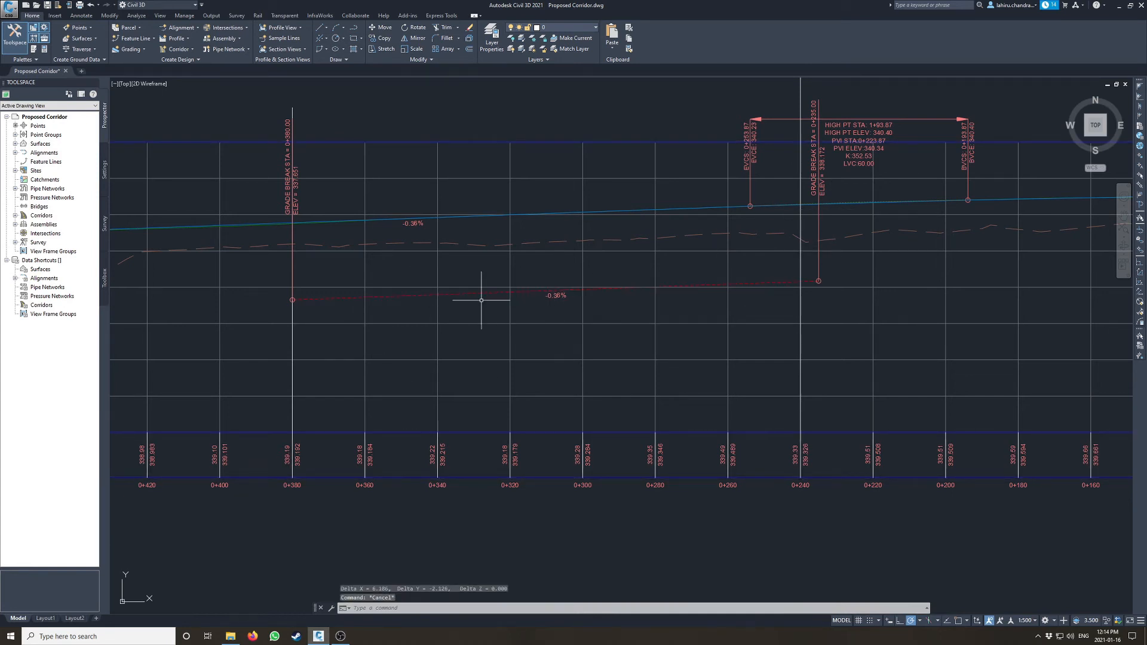
- Examine the grade break labels at both ends of the red dashed ditch profile to establish the station range of the ditch
middle_drag(270, 145, 270, 232)
scroll(269, 232, up, 2)
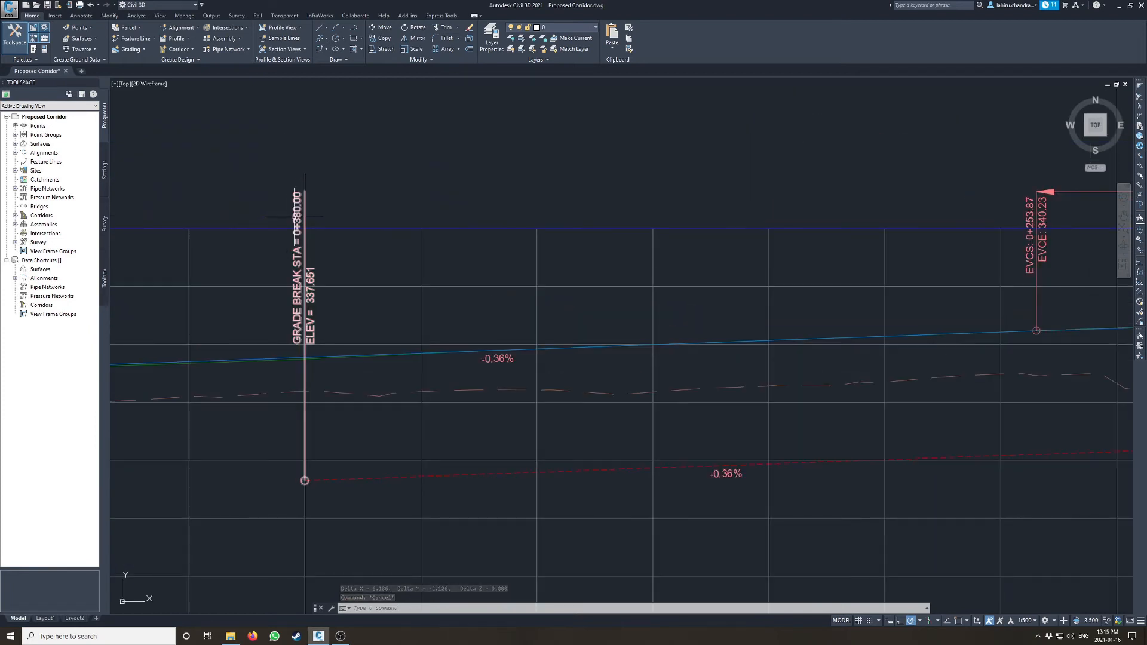
middle_drag(628, 251, 394, 245)
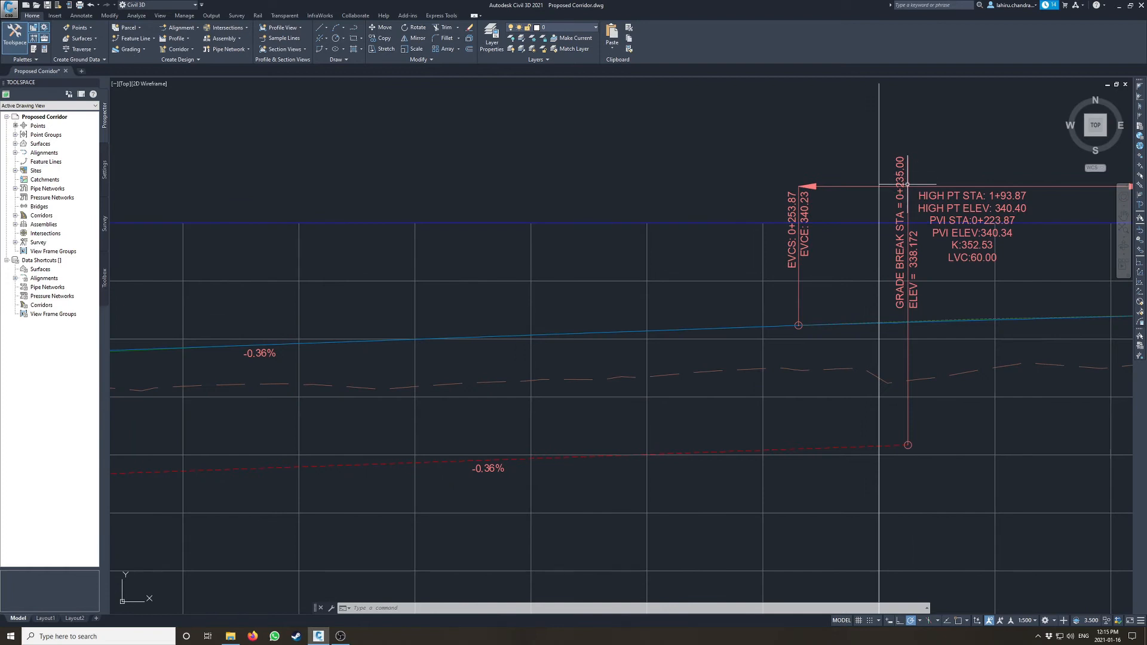
middle_drag(510, 297, 874, 292)
scroll(543, 278, down, 2)
middle_drag(687, 299, 451, 297)
scroll(764, 376, up, 3)
scroll(761, 379, down, 3)
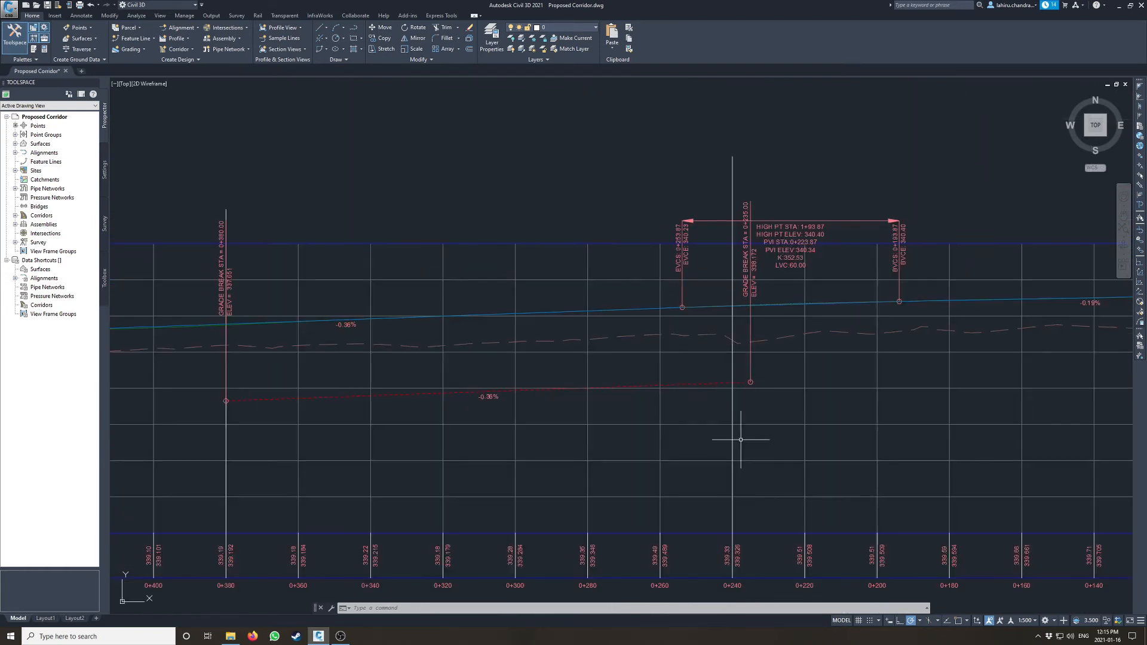
scroll(735, 556, up, 2)
middle_drag(708, 240, 713, 356)
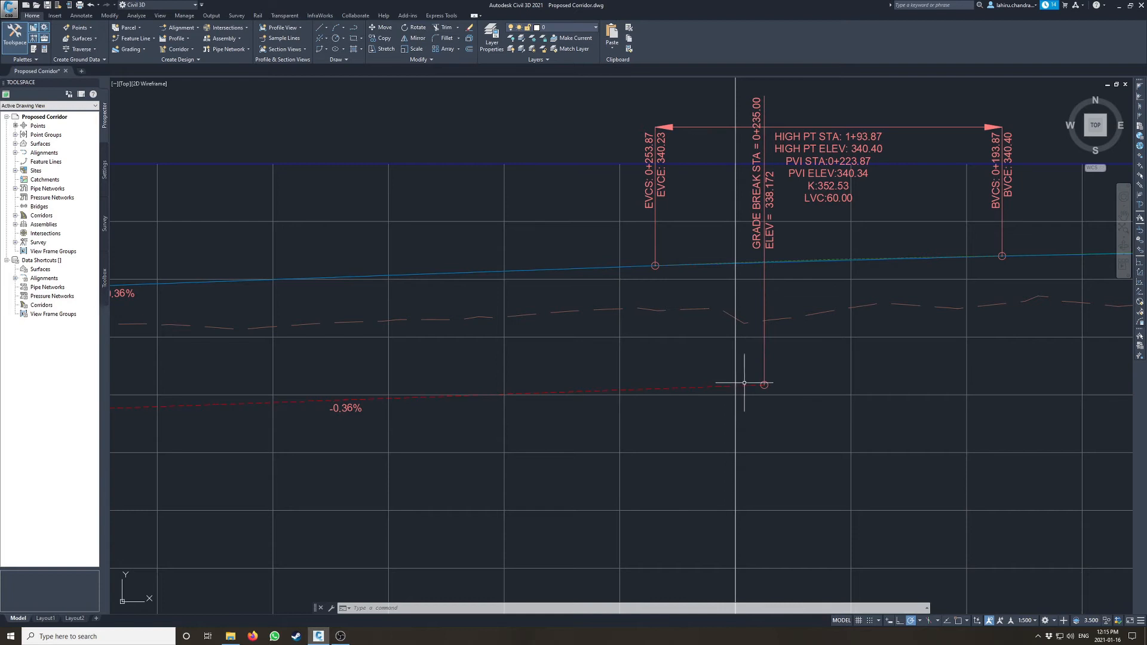
- Open the properties of the corridor named Corridor and show its baseline and region parameters
scroll(717, 374, down, 5)
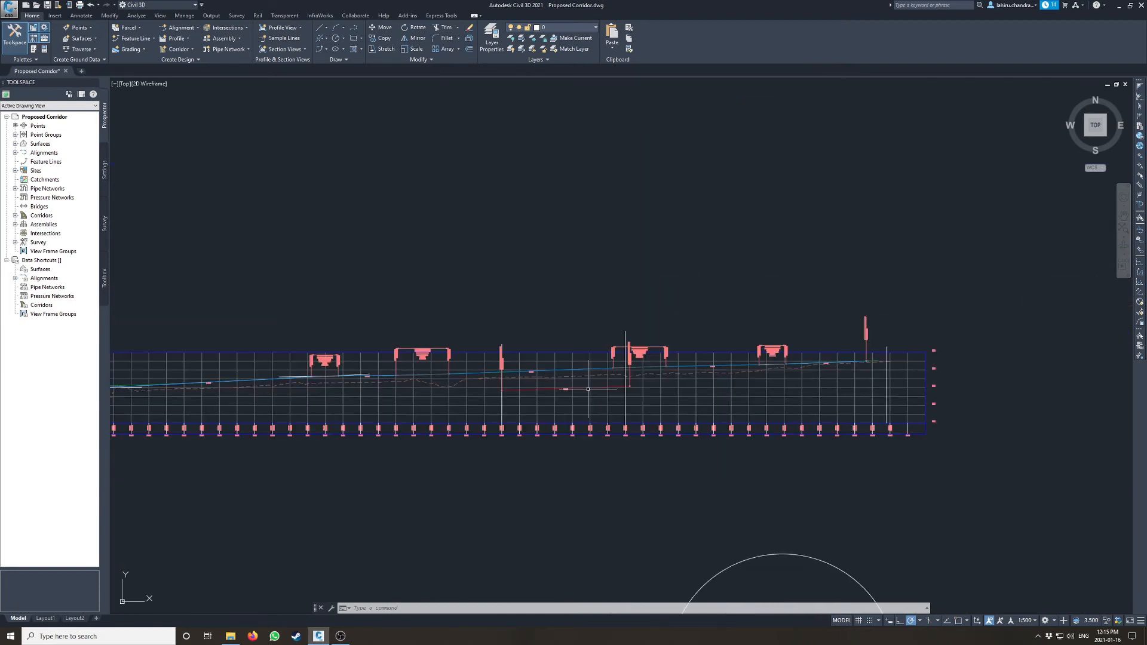
scroll(589, 390, down, 6)
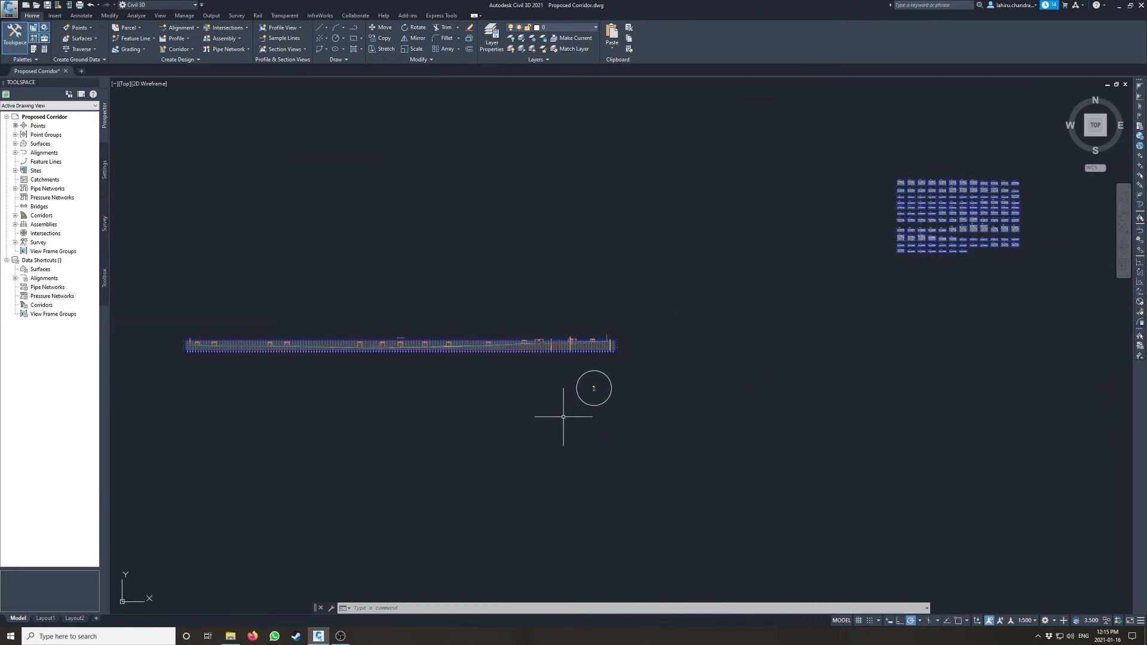
scroll(577, 353, up, 3)
scroll(548, 352, down, 2)
scroll(528, 392, down, 2)
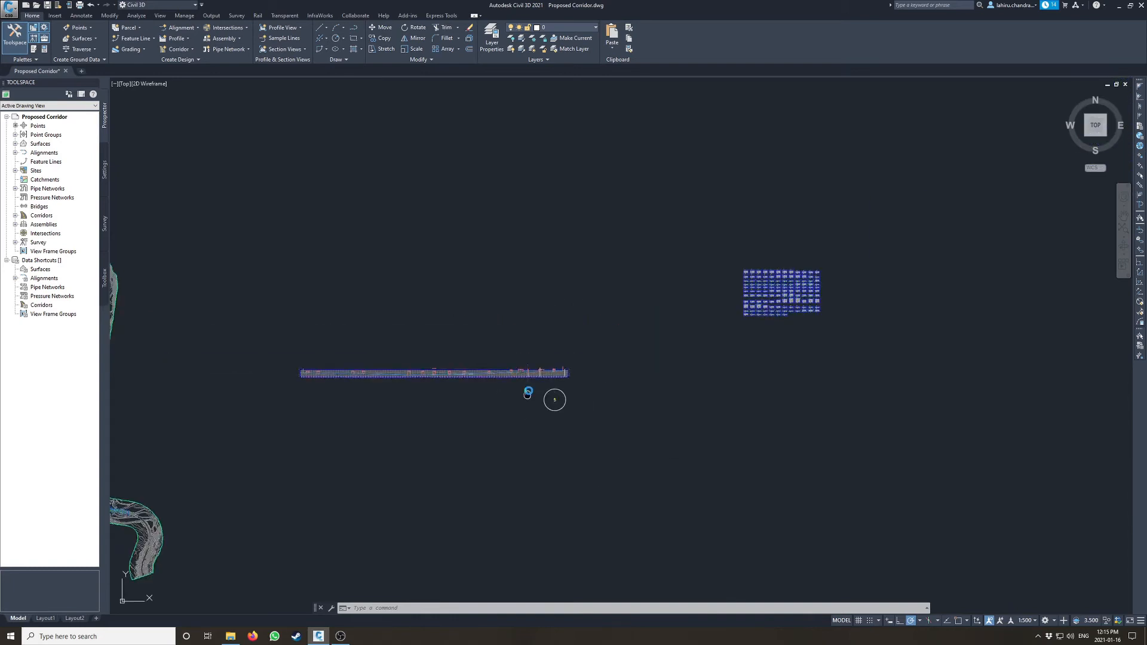
middle_drag(528, 392, 730, 270)
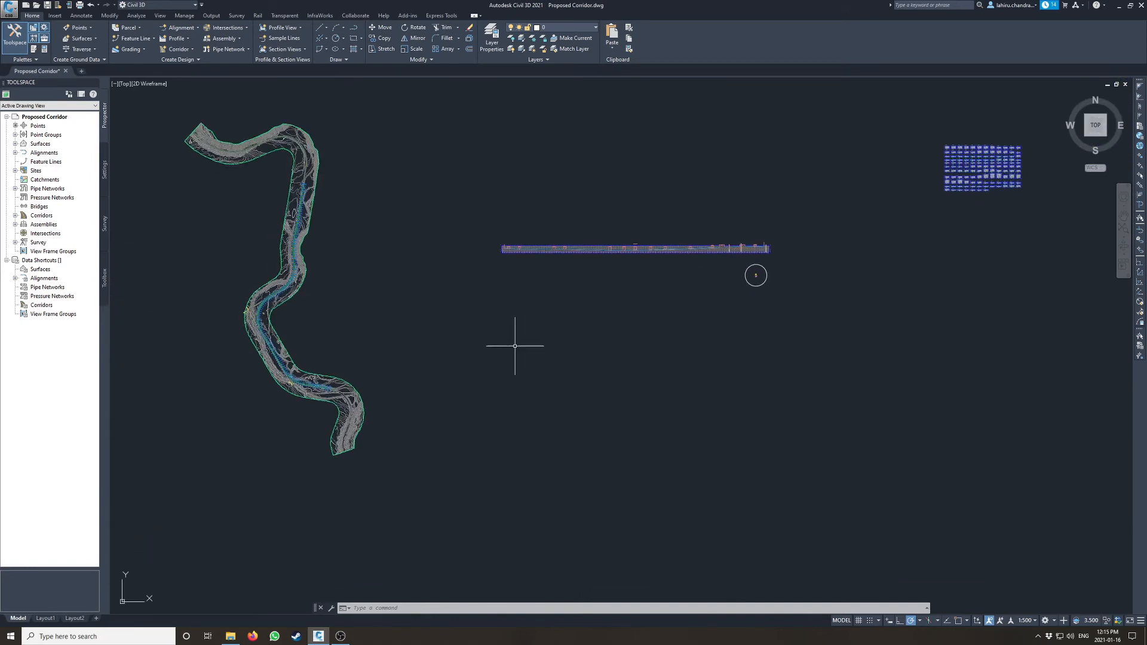
click(15, 216)
scroll(771, 233, up, 8)
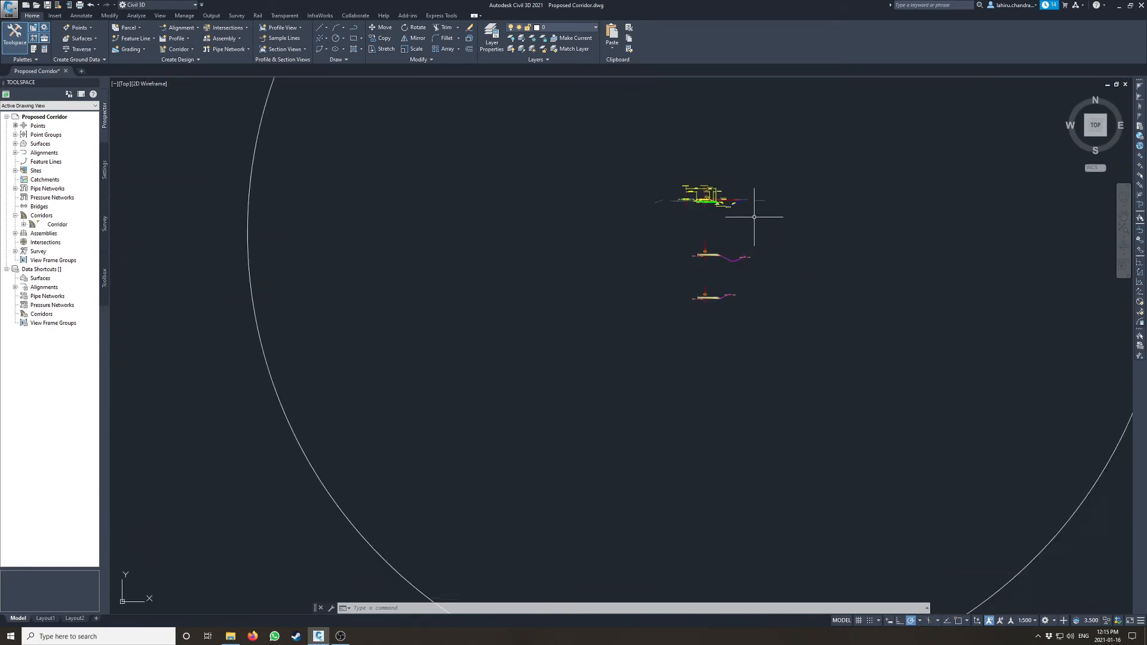
scroll(754, 217, up, 2)
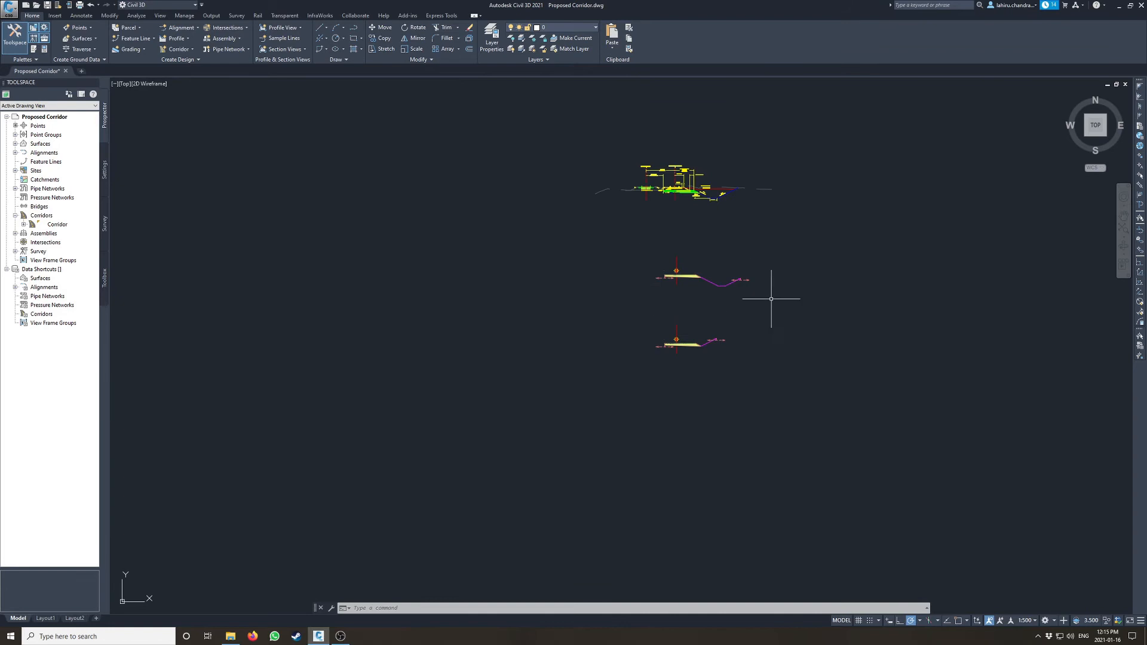
right_click(60, 227)
click(82, 231)
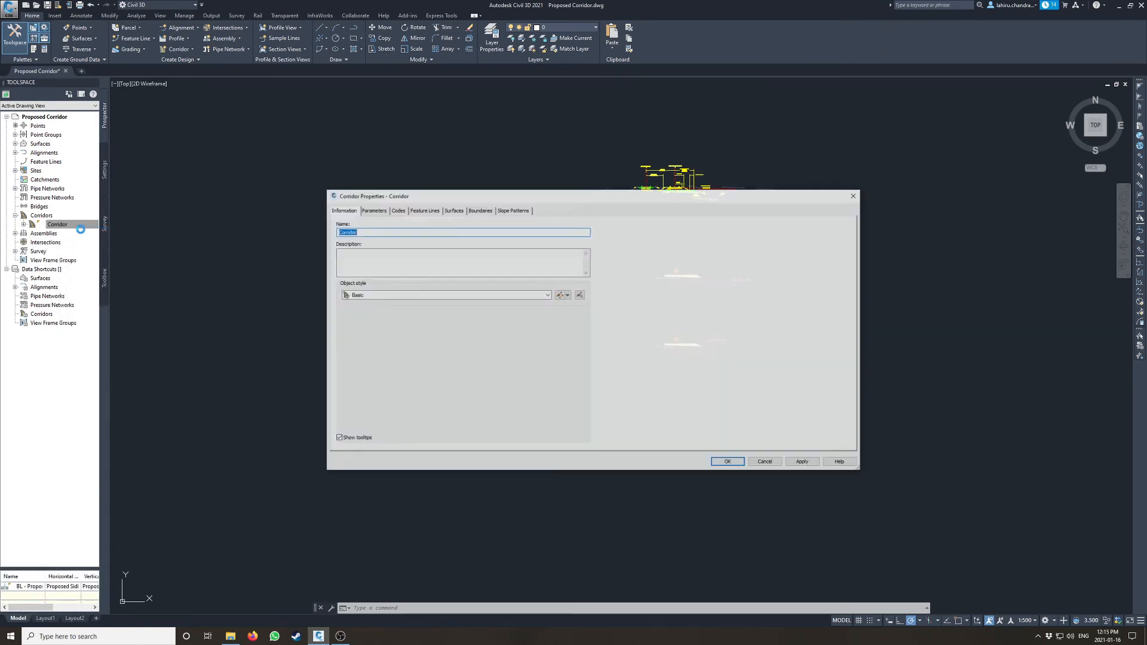
click(374, 210)
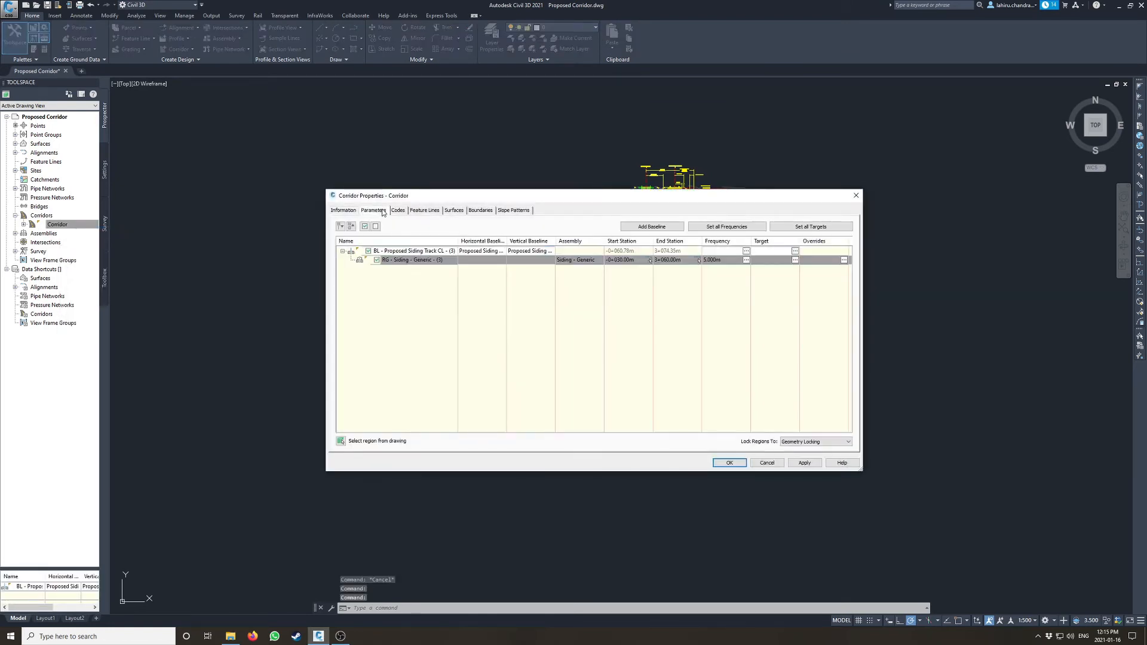
- Split the Siding - Generic region of the corridor at stations 240 and 380 along the baseline
right_click(415, 261)
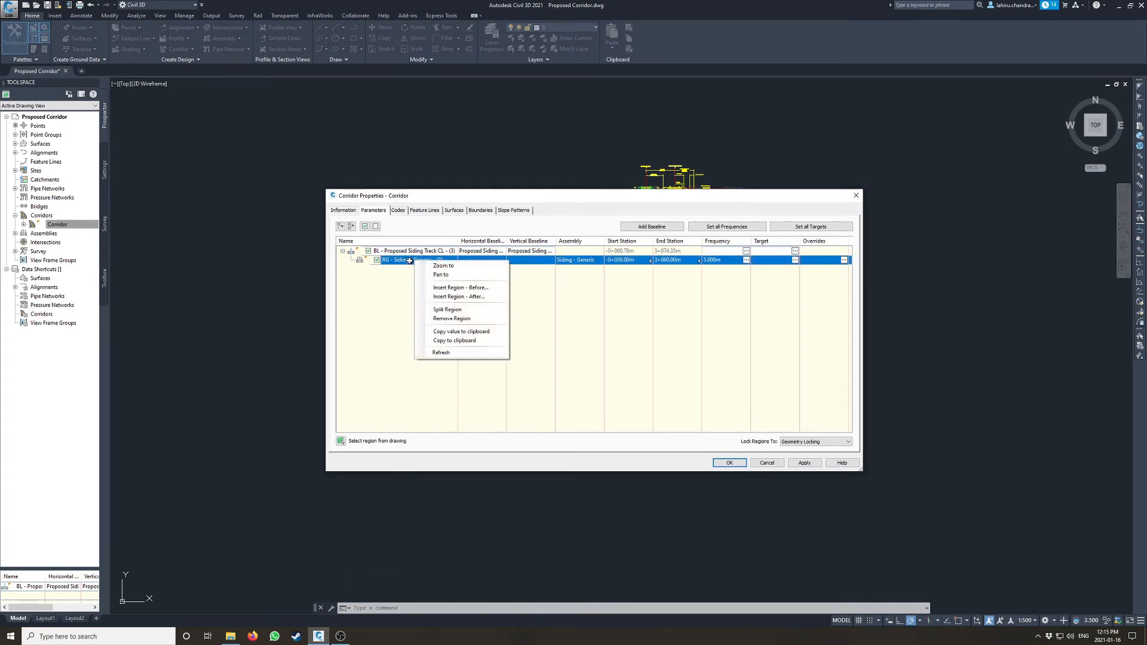
click(451, 309)
scroll(413, 255, down, 5)
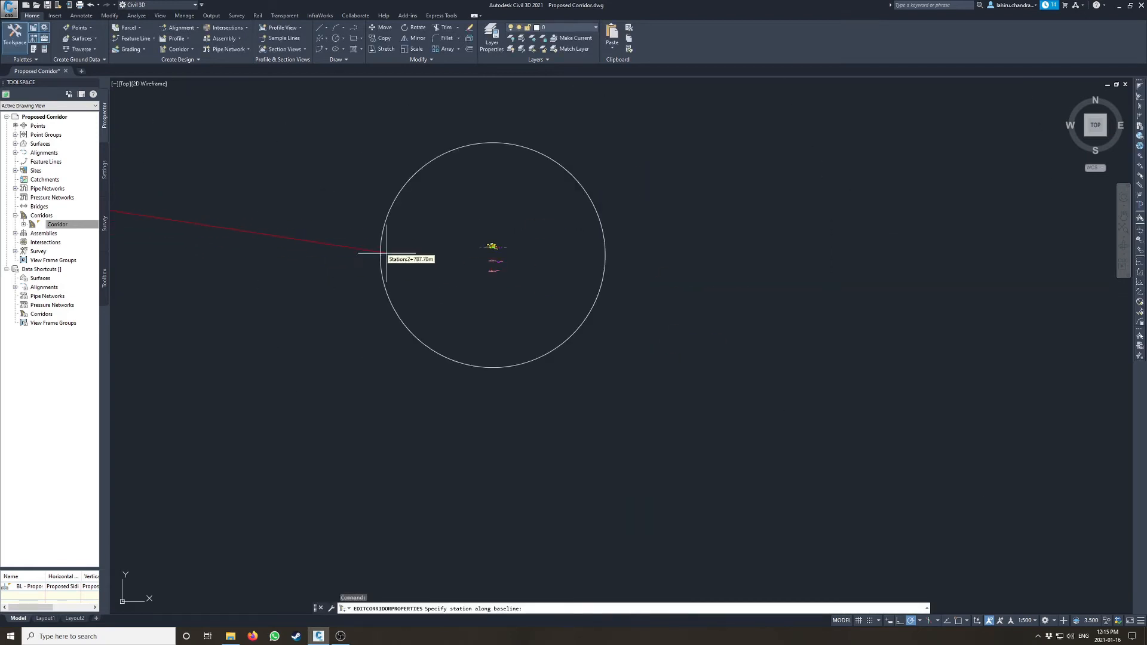
scroll(371, 336, up, 5)
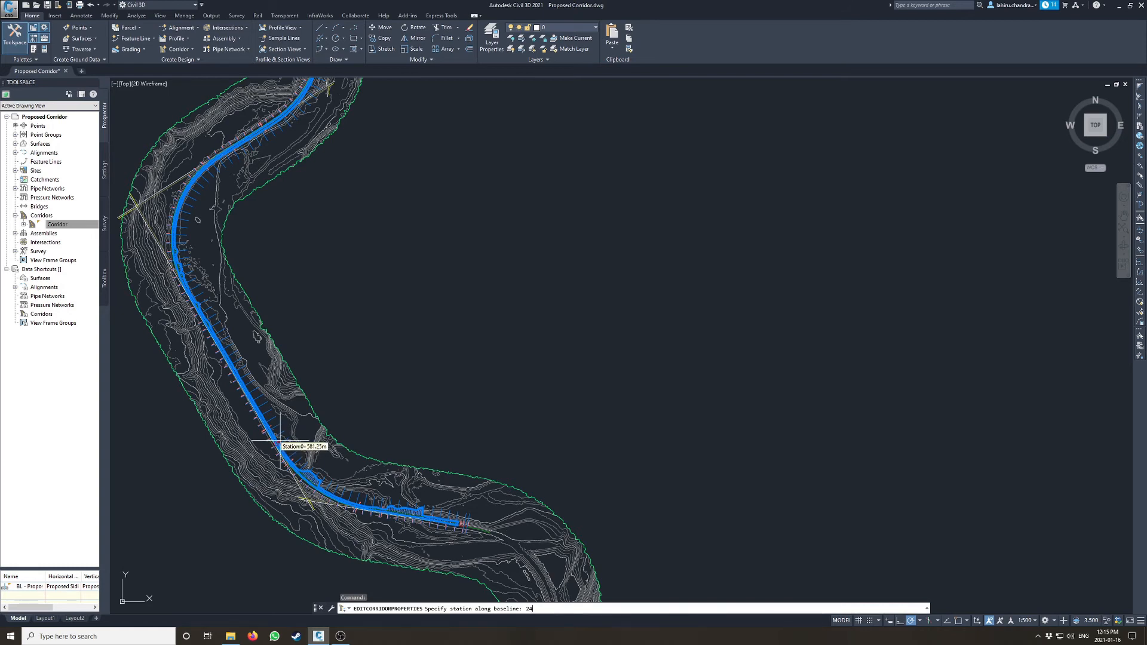
key(Return)
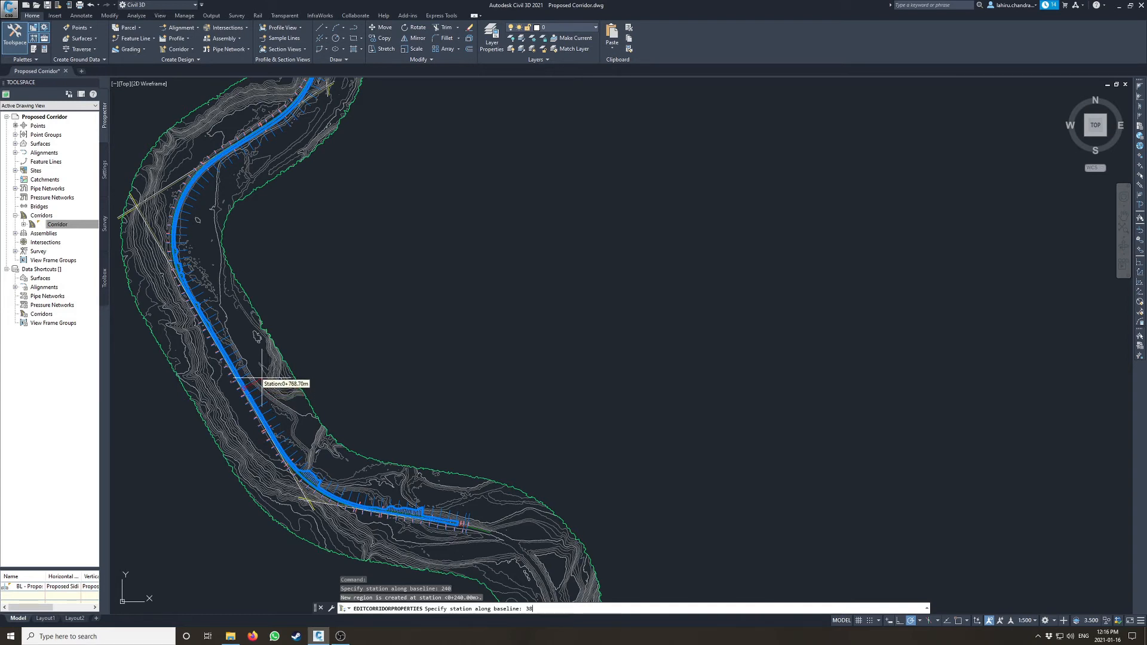
key(Return)
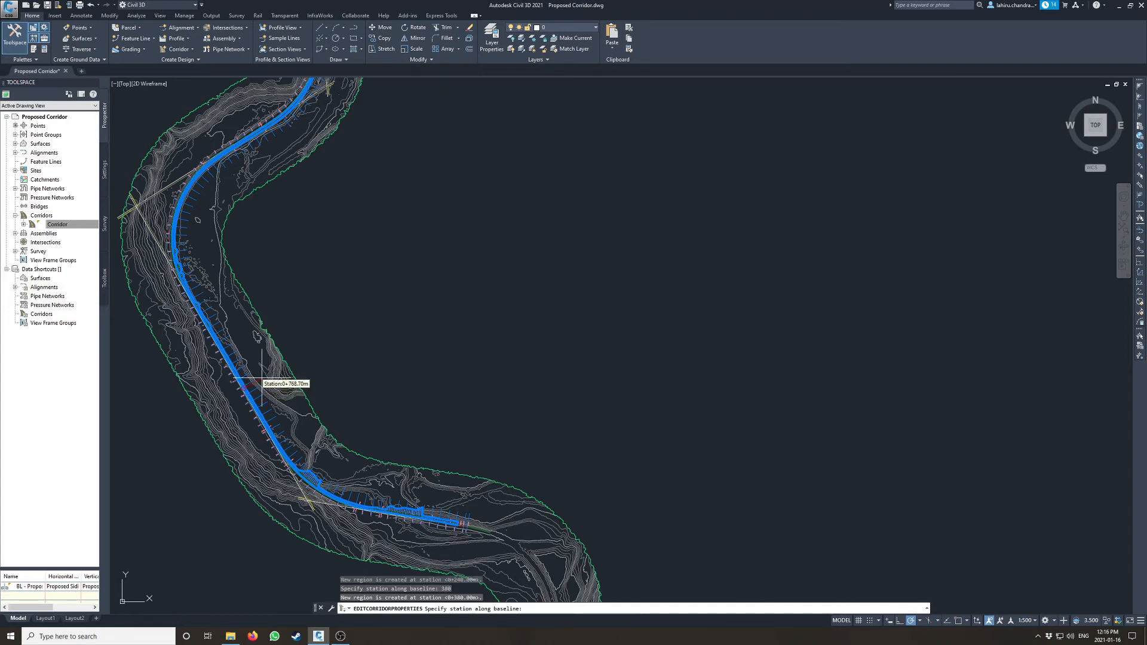
key(Return)
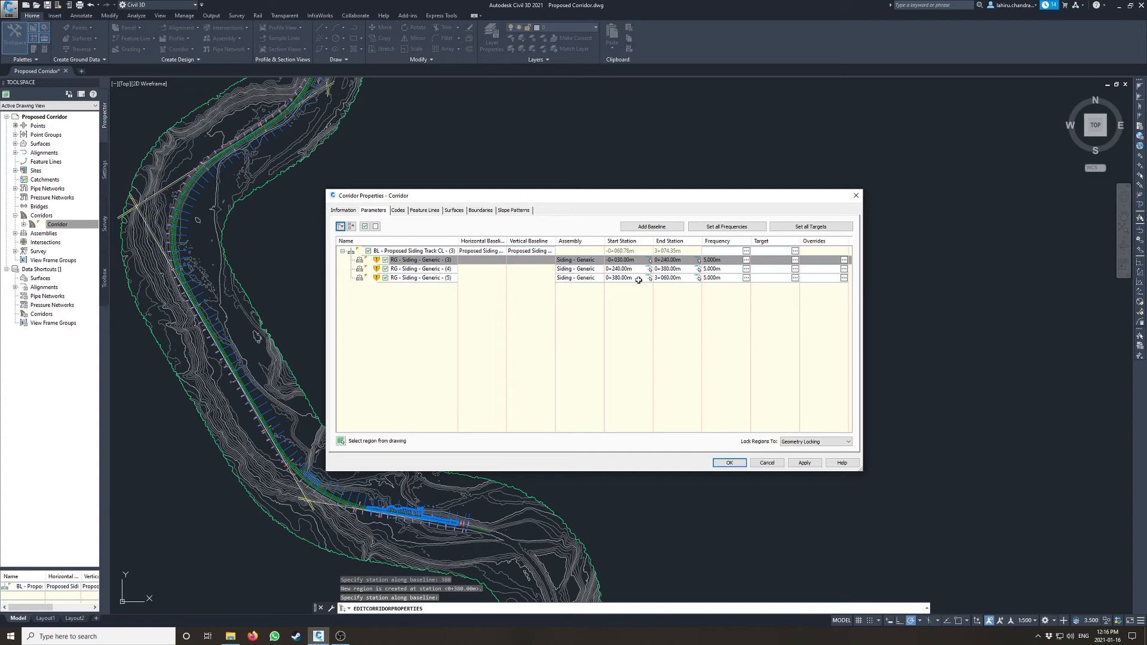
- Assign the Siding - Ditch assembly to the corridor region from 0+240 to 0+380
click(417, 269)
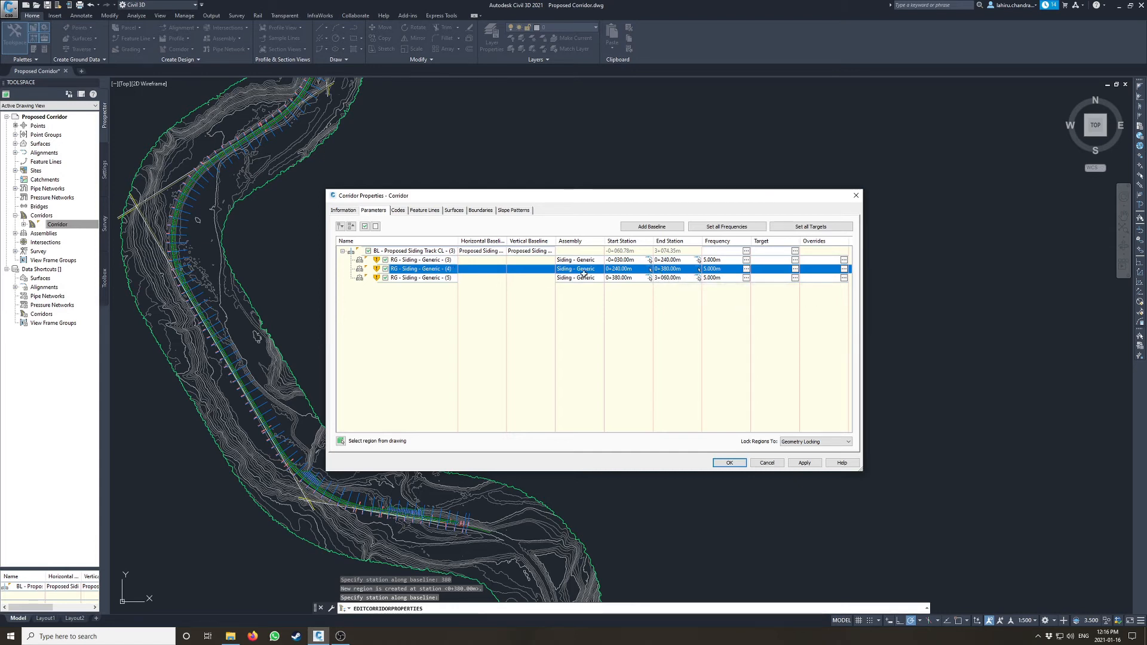
double_click(605, 274)
click(418, 470)
click(391, 479)
click(375, 487)
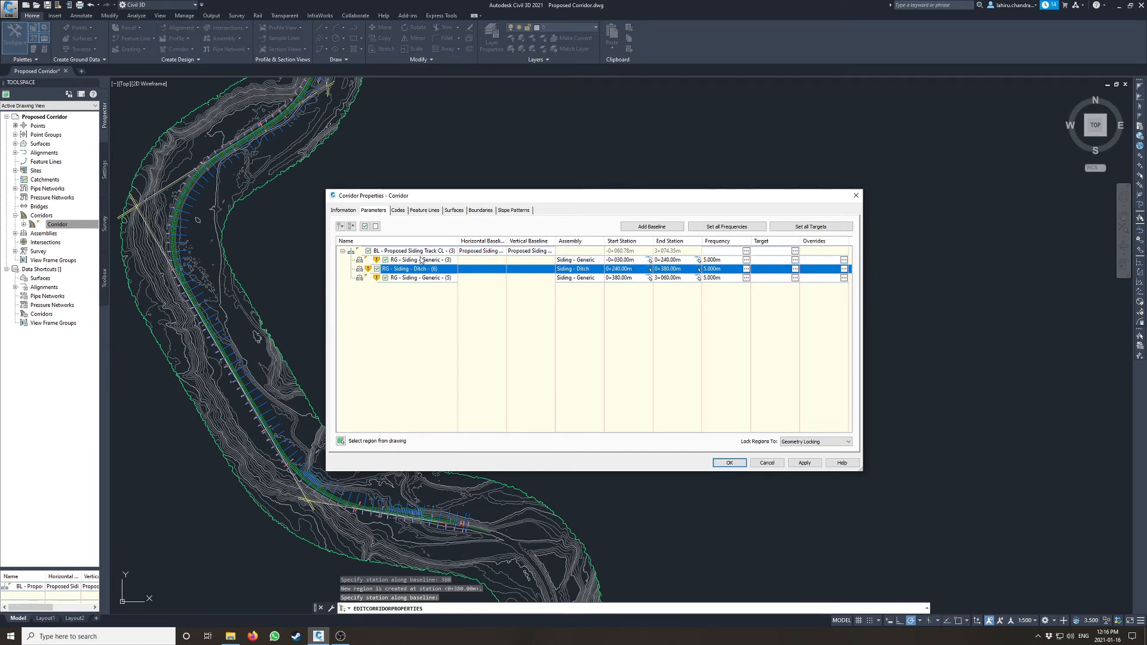
- Set the Link to Ditch target elevation profile of the Siding - Ditch region to Ditch 1 on the Proposed Siding Track CL alignment
click(795, 269)
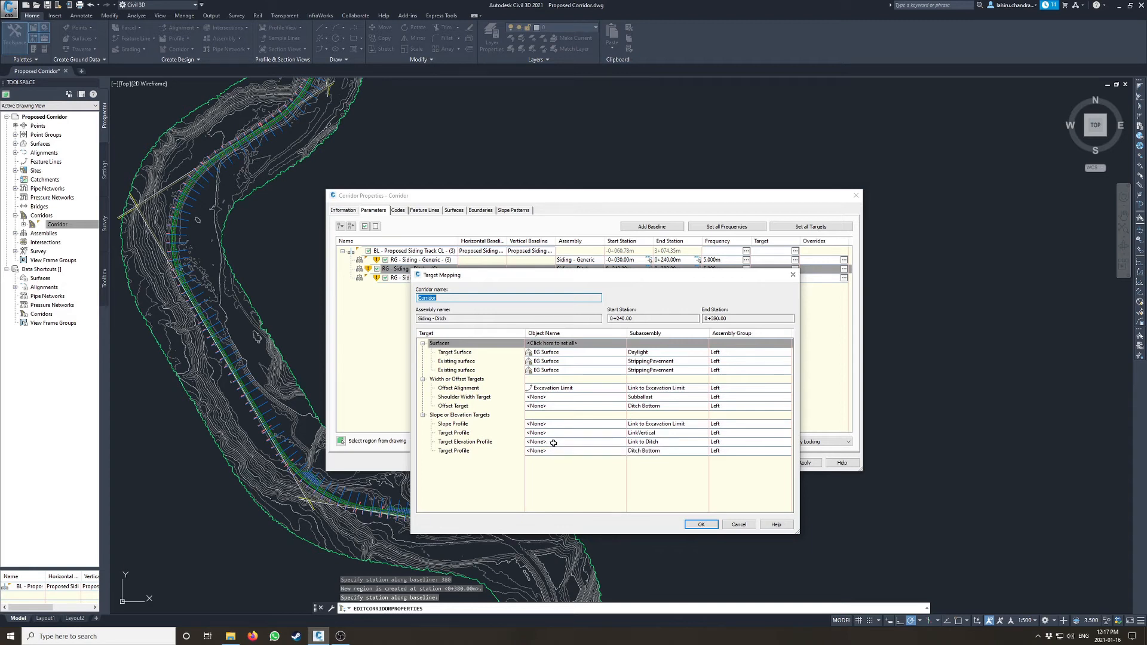
click(668, 442)
click(553, 441)
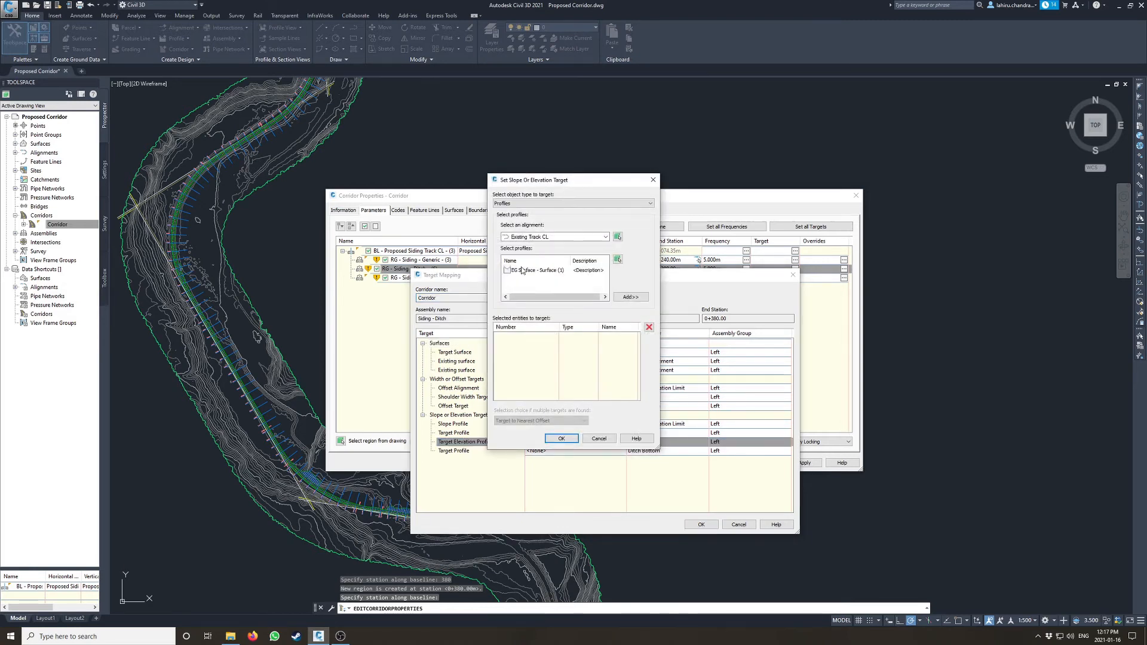
click(534, 238)
click(547, 253)
click(507, 270)
click(634, 298)
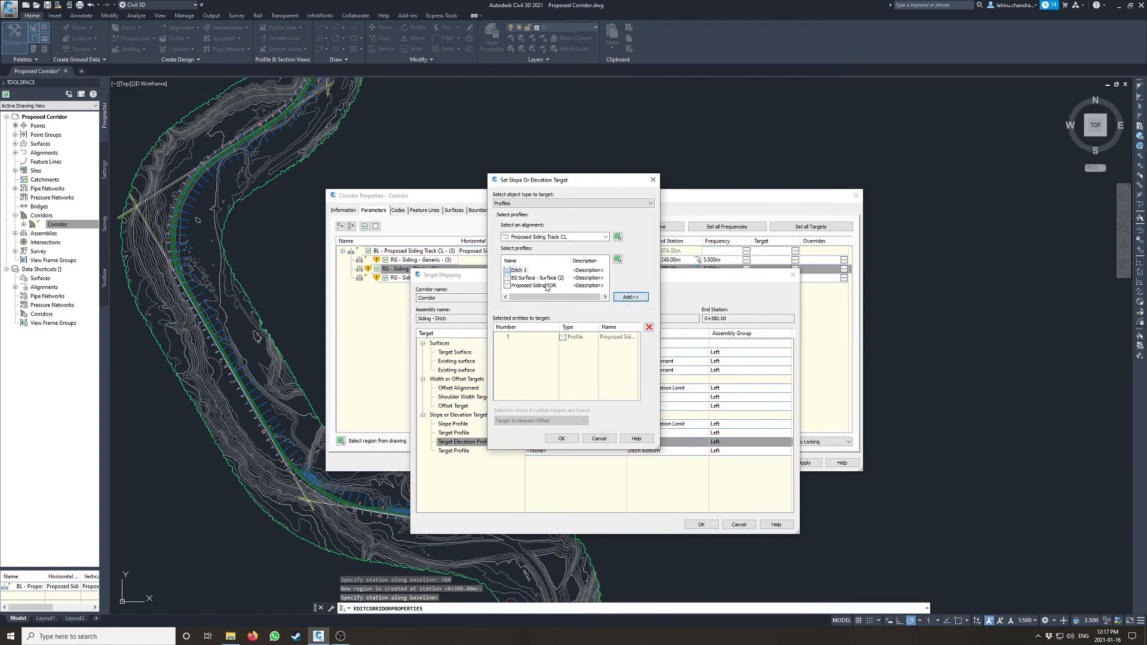
click(562, 438)
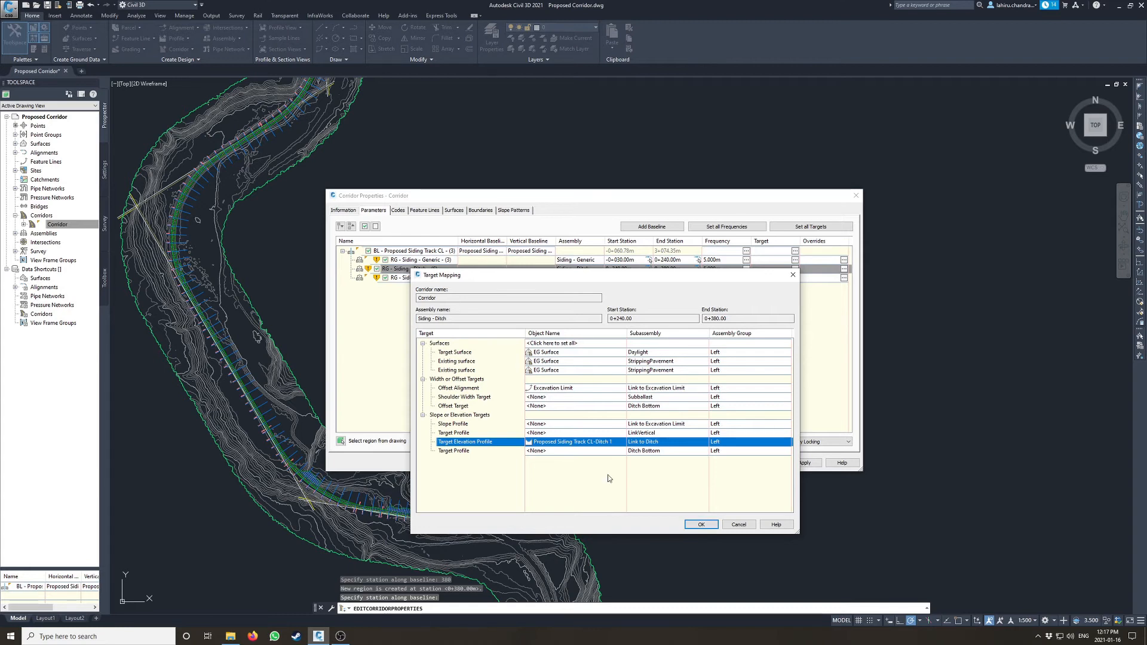
click(694, 525)
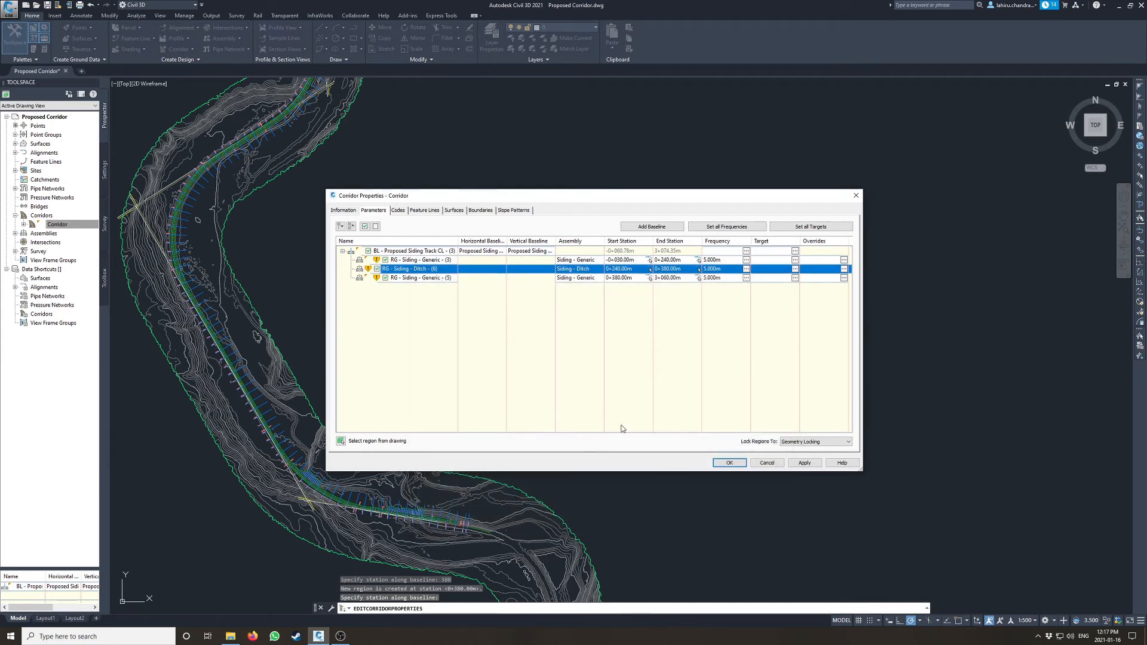
- Apply the modified corridor properties and rebuild the corridor
click(729, 463)
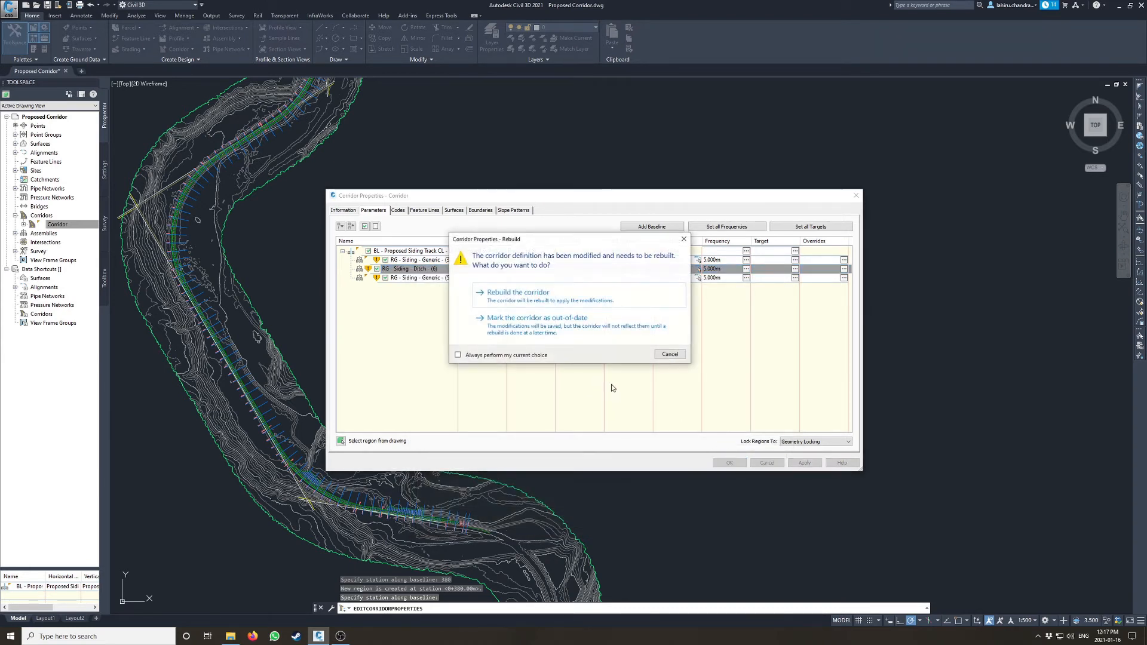
click(526, 300)
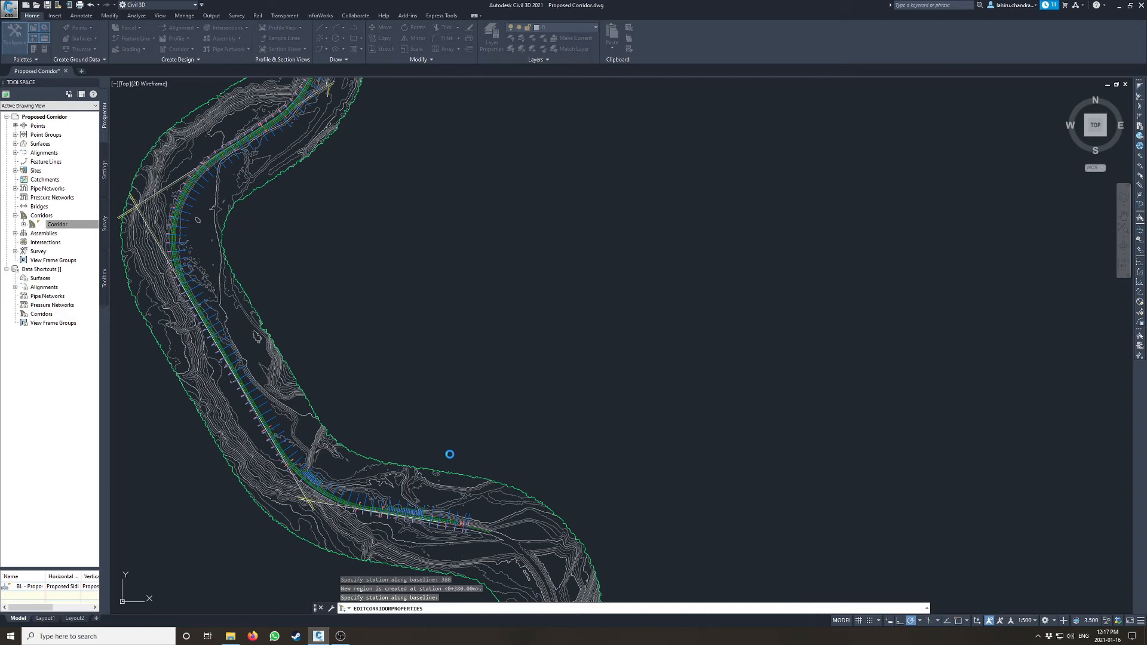
scroll(336, 505, up, 4)
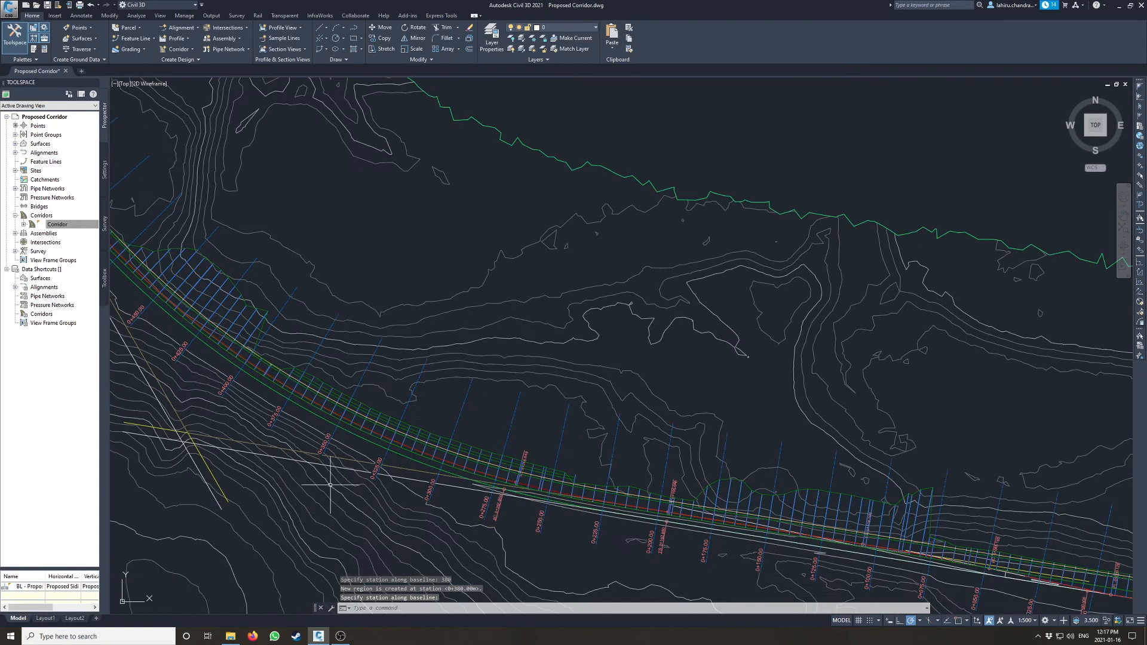
- Examine the corridor's ditch shape in the section view at station 0+250
scroll(613, 471, up, 3)
scroll(327, 429, down, 2)
mouse_move(324, 428)
middle_down()
mouse_move(811, 545)
mouse_move(748, 476)
mouse_move(712, 457)
middle_up()
scroll(741, 454, down, 14)
middle_drag(824, 437, 446, 484)
scroll(446, 484, down, 2)
scroll(885, 356, up, 6)
scroll(768, 312, up, 8)
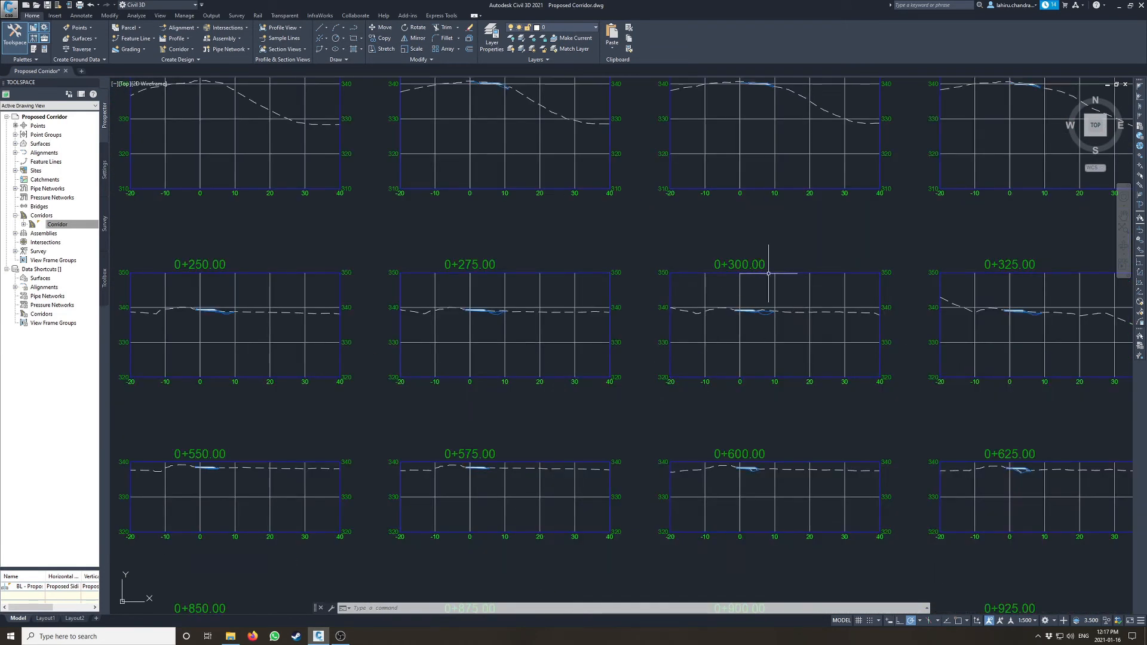
scroll(769, 272, up, 2)
middle_drag(576, 317, 468, 343)
middle_drag(261, 353, 725, 336)
middle_drag(552, 355, 588, 356)
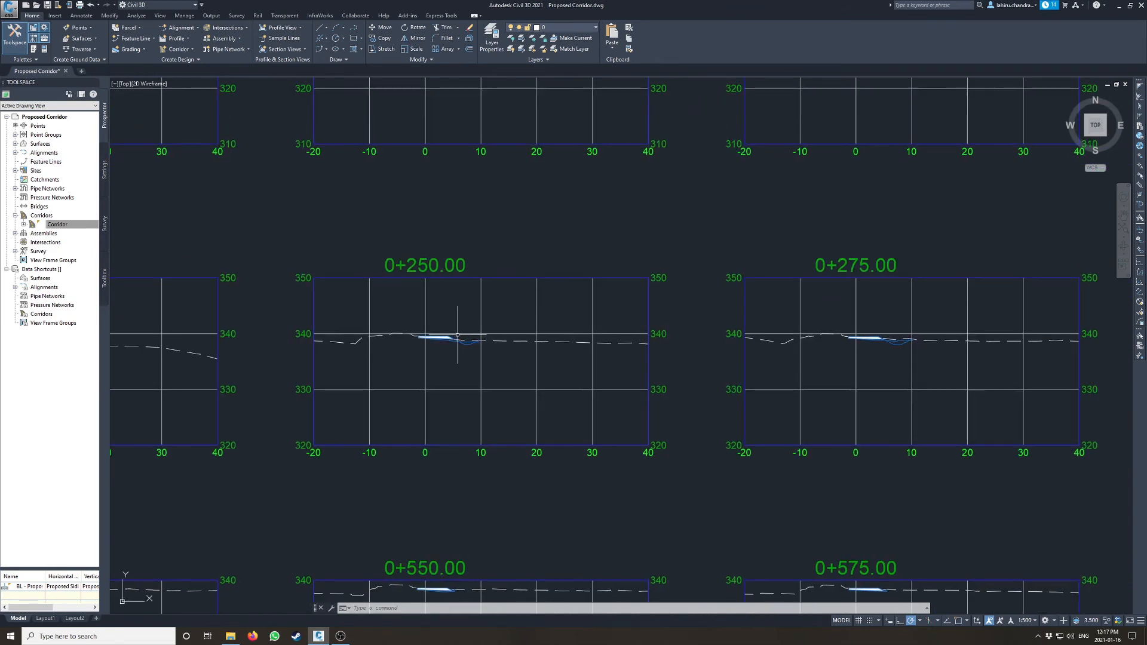
scroll(458, 351, up, 6)
scroll(574, 337, down, 4)
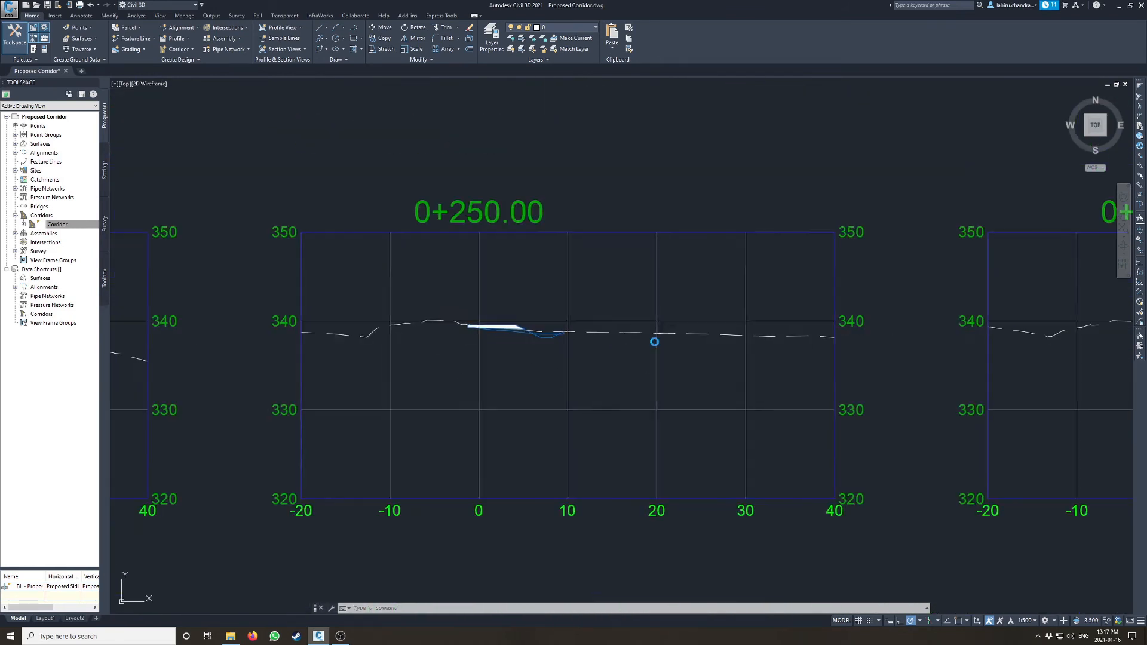
- Examine the ditch in the section views from 0+275 to 0+400, including where the ditch region ends
middle_drag(654, 341, 314, 351)
middle_drag(850, 333, 526, 352)
middle_drag(841, 360, 328, 369)
scroll(774, 372, down, 6)
middle_drag(773, 371, 344, 370)
scroll(700, 351, up, 4)
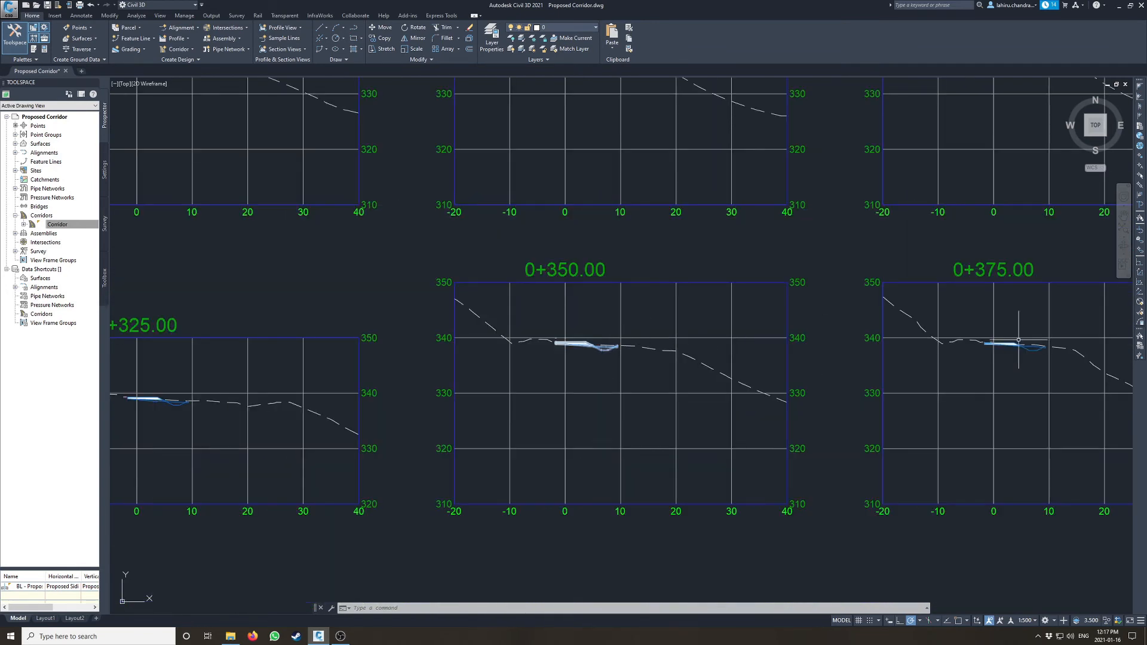
middle_drag(1011, 339, 615, 351)
middle_drag(998, 356, 639, 356)
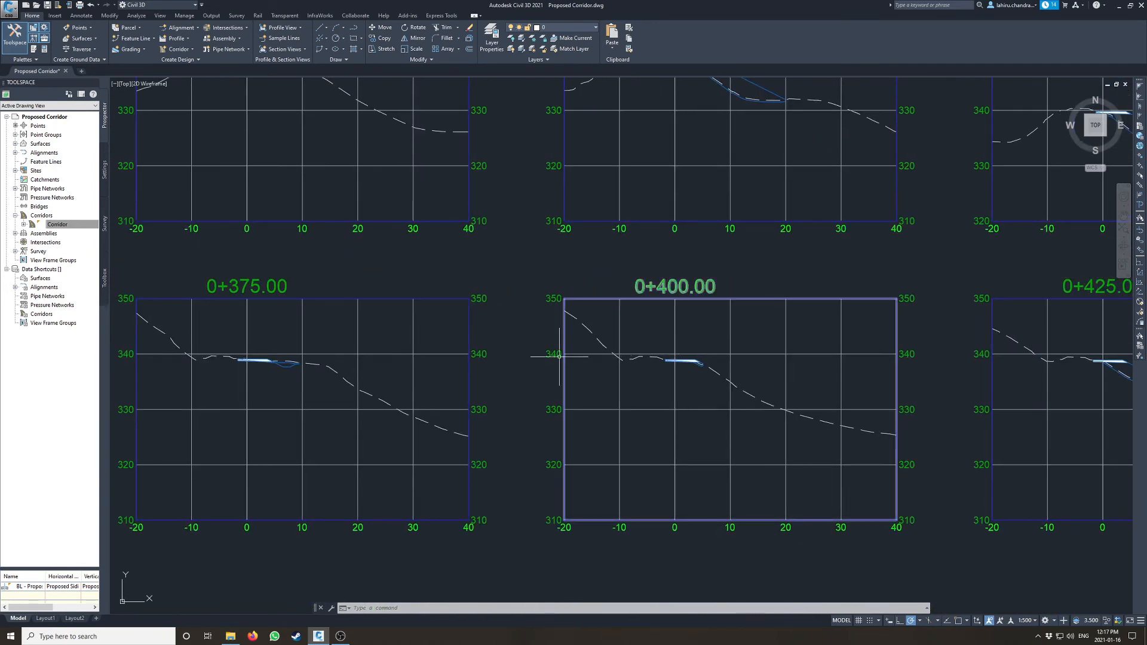
- Examine the corridor's feature lines in plan along the ditch region between 0+240 and 0+380
scroll(342, 371, down, 8)
scroll(343, 371, down, 4)
middle_drag(343, 371, 730, 345)
scroll(538, 374, down, 6)
middle_drag(530, 376, 977, 333)
scroll(968, 336, down, 2)
scroll(627, 487, up, 2)
scroll(520, 448, up, 3)
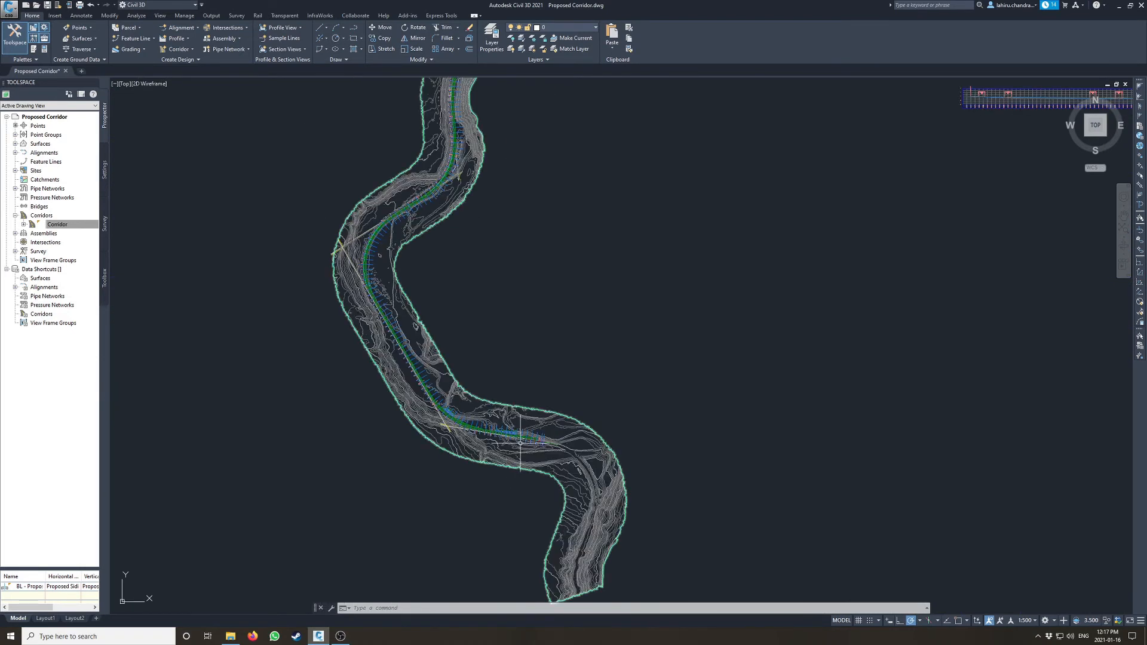
scroll(514, 423, up, 5)
scroll(514, 418, up, 5)
middle_drag(833, 519, 601, 401)
mouse_move(960, 459)
middle_down()
mouse_move(590, 404)
mouse_move(976, 476)
middle_up()
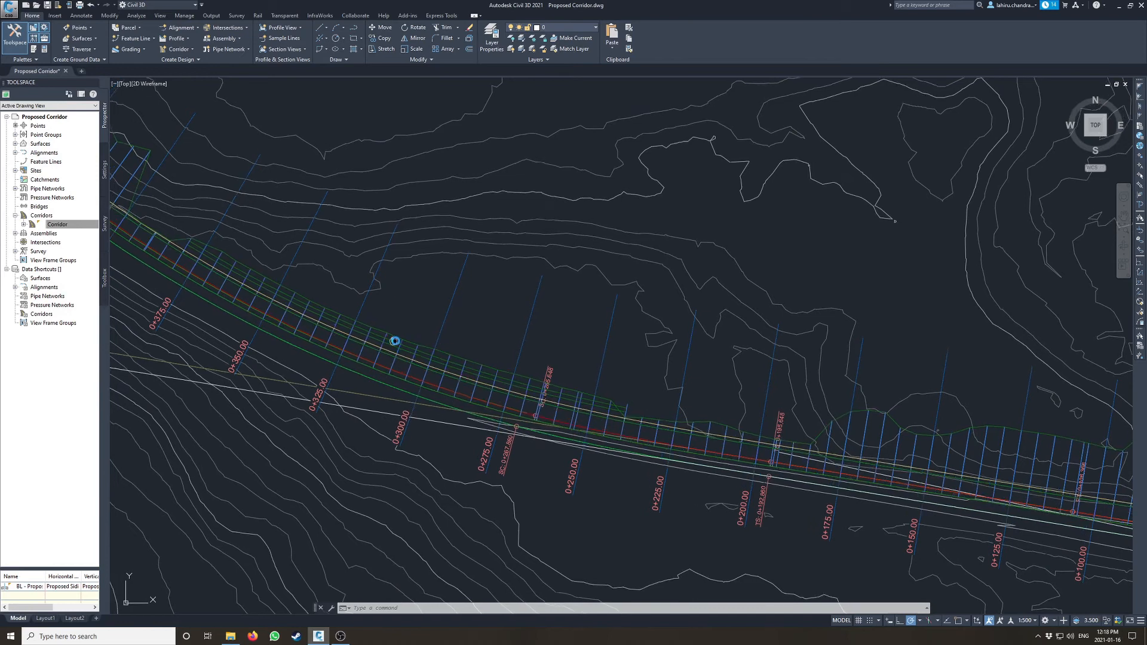
middle_drag(390, 336, 494, 371)
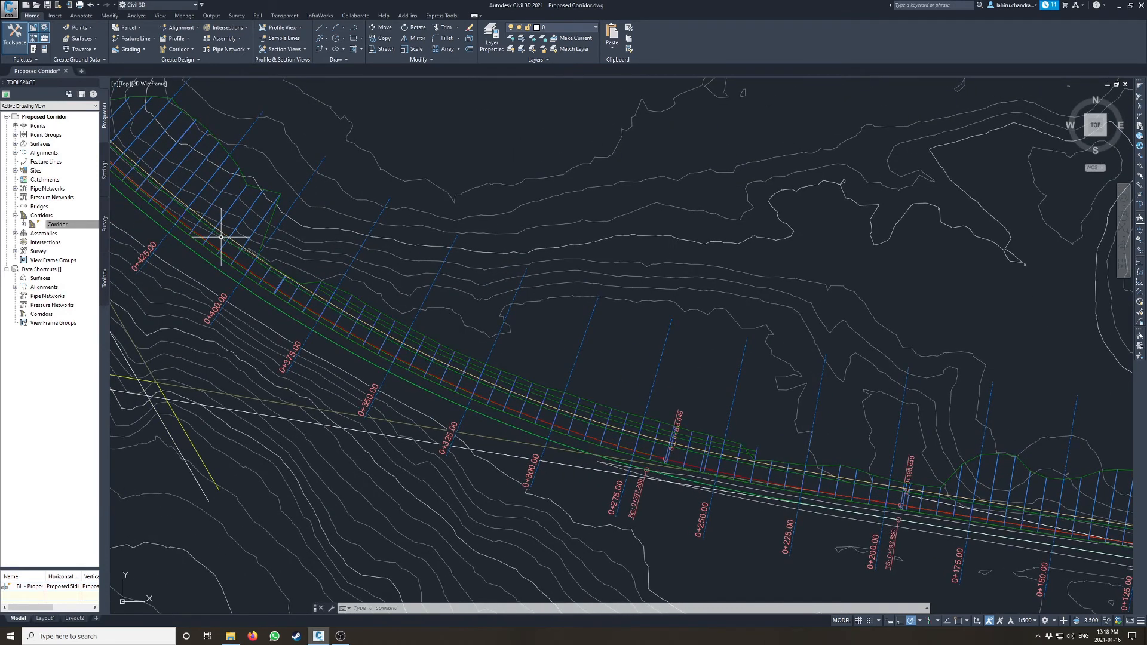
middle_drag(814, 464, 640, 400)
scroll(325, 315, up, 2)
middle_drag(301, 303, 467, 355)
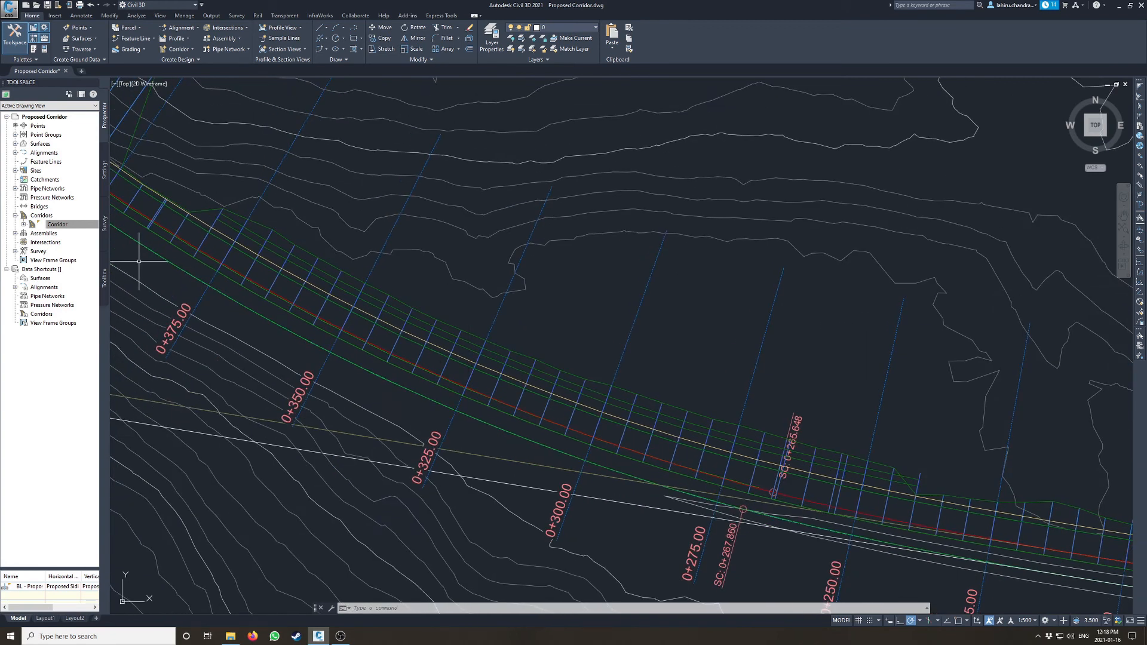
- Set the ditch code's feature line style to Corridor Ditch in the corridor properties and apply the change
right_click(75, 226)
click(77, 230)
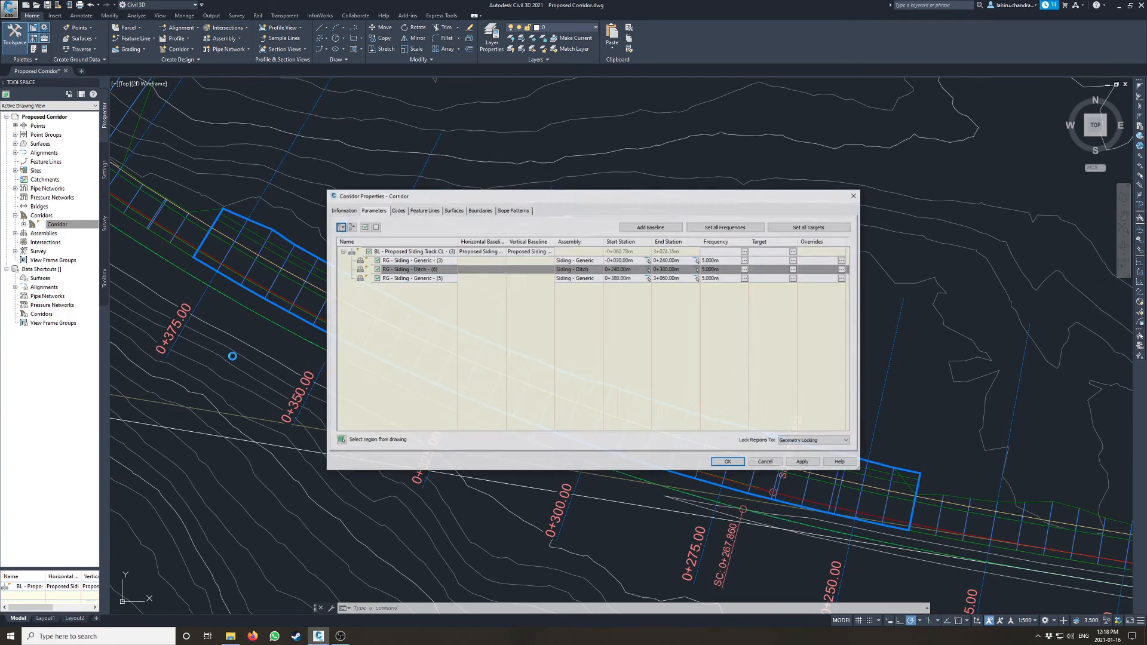
click(426, 211)
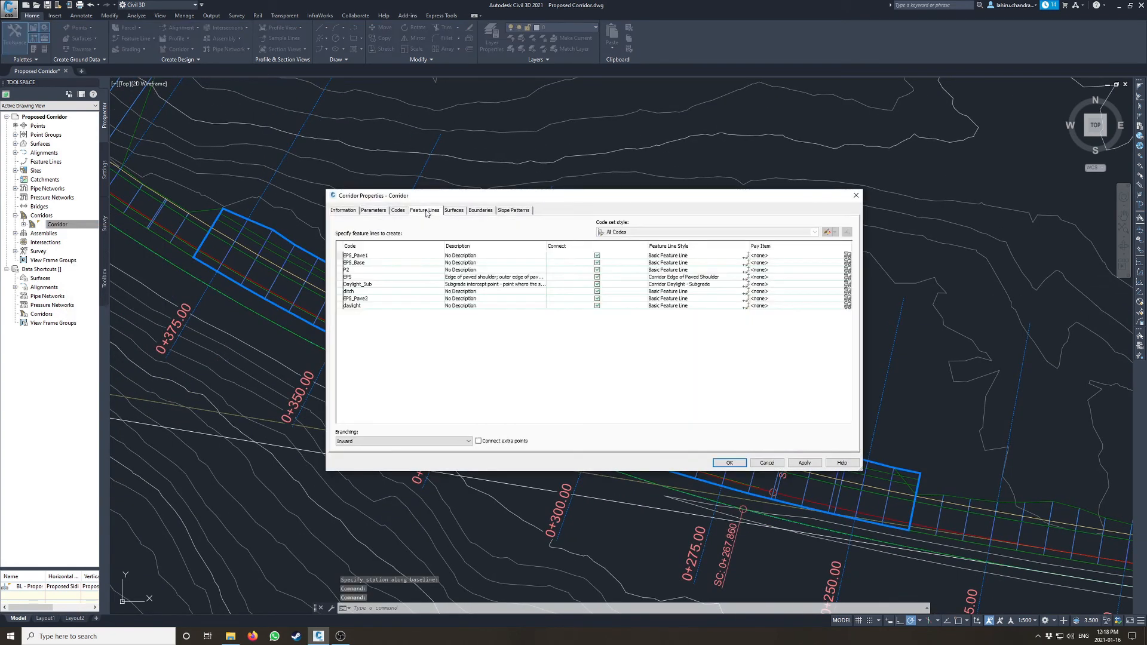
drag(490, 197, 766, 84)
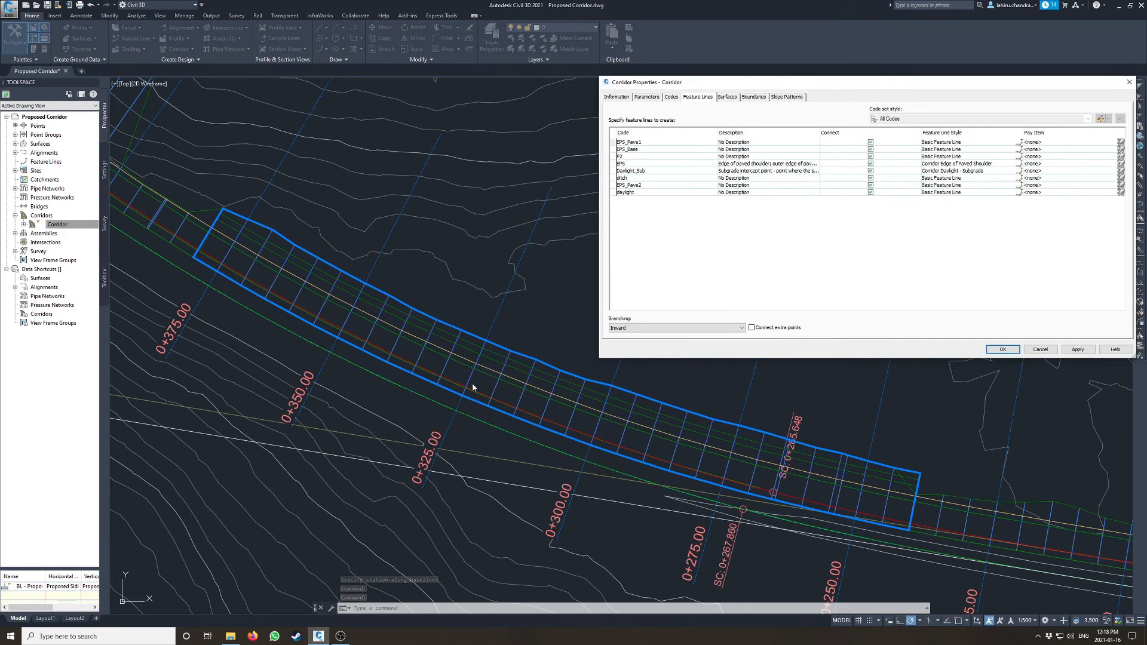
drag(882, 83, 805, 113)
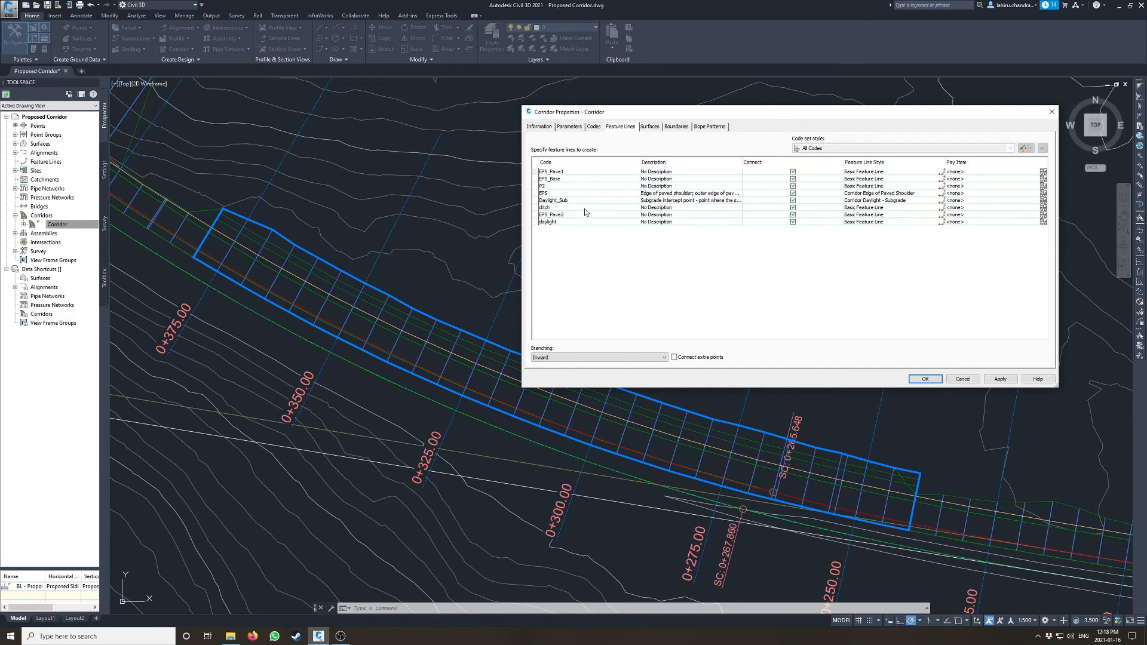
click(551, 208)
click(883, 209)
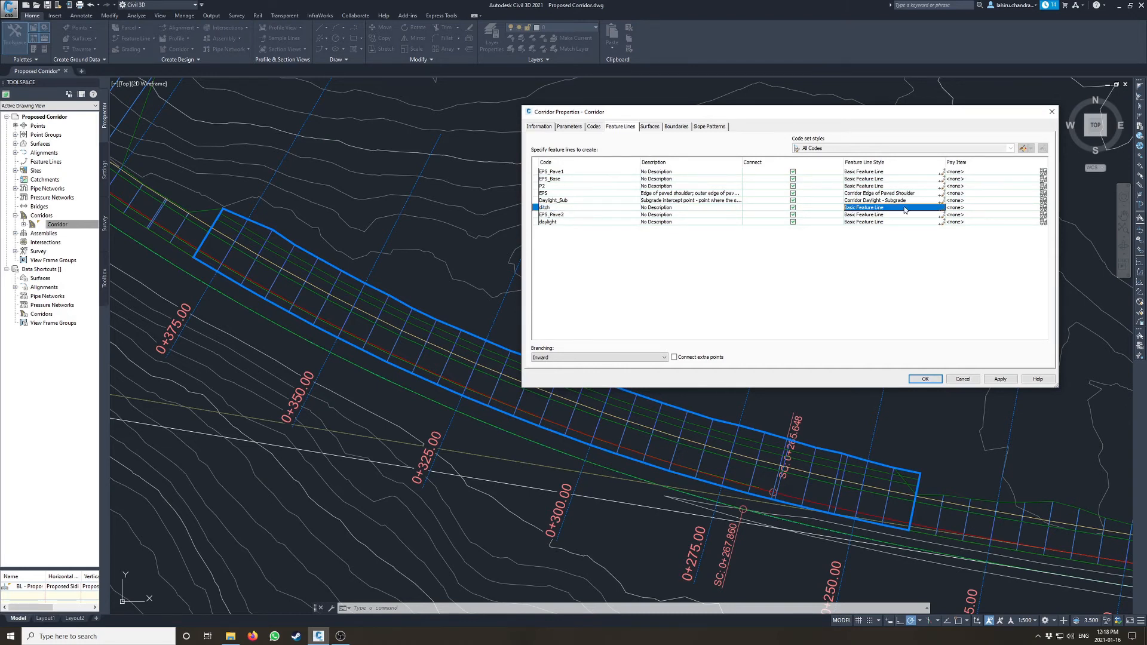
click(943, 208)
click(417, 227)
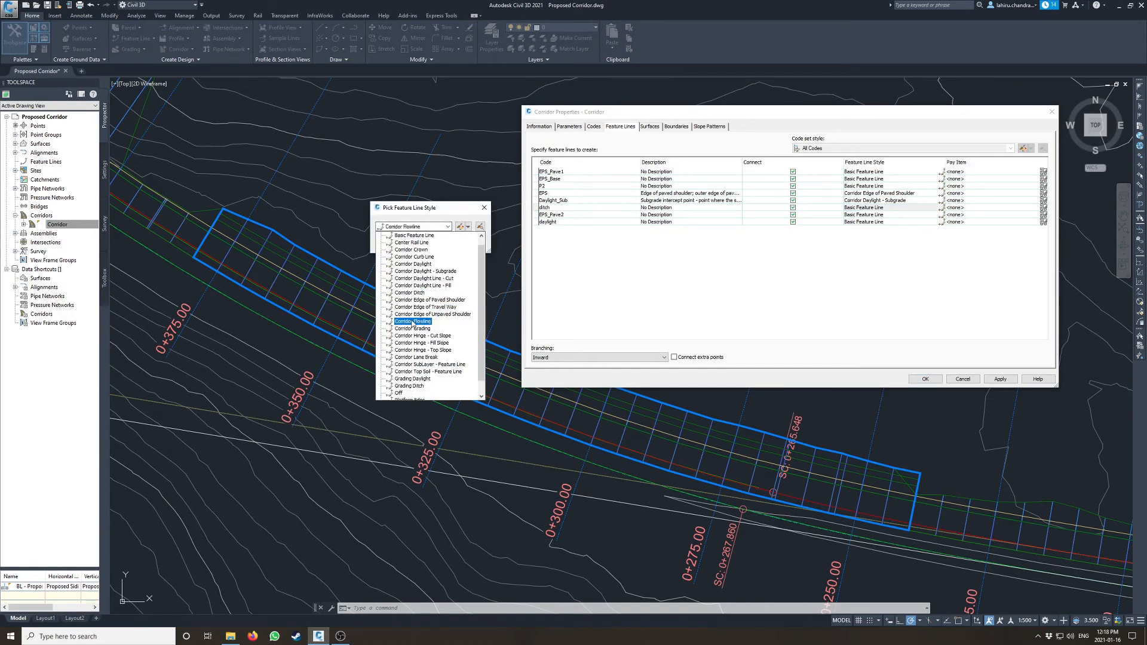
click(415, 293)
click(401, 246)
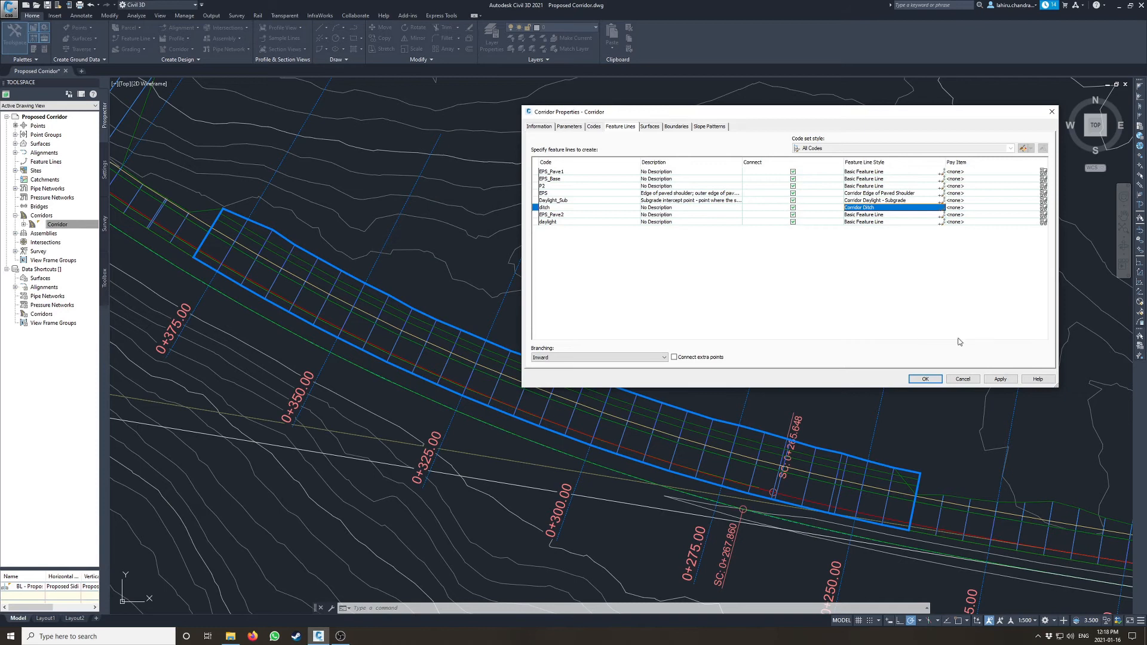
click(1000, 379)
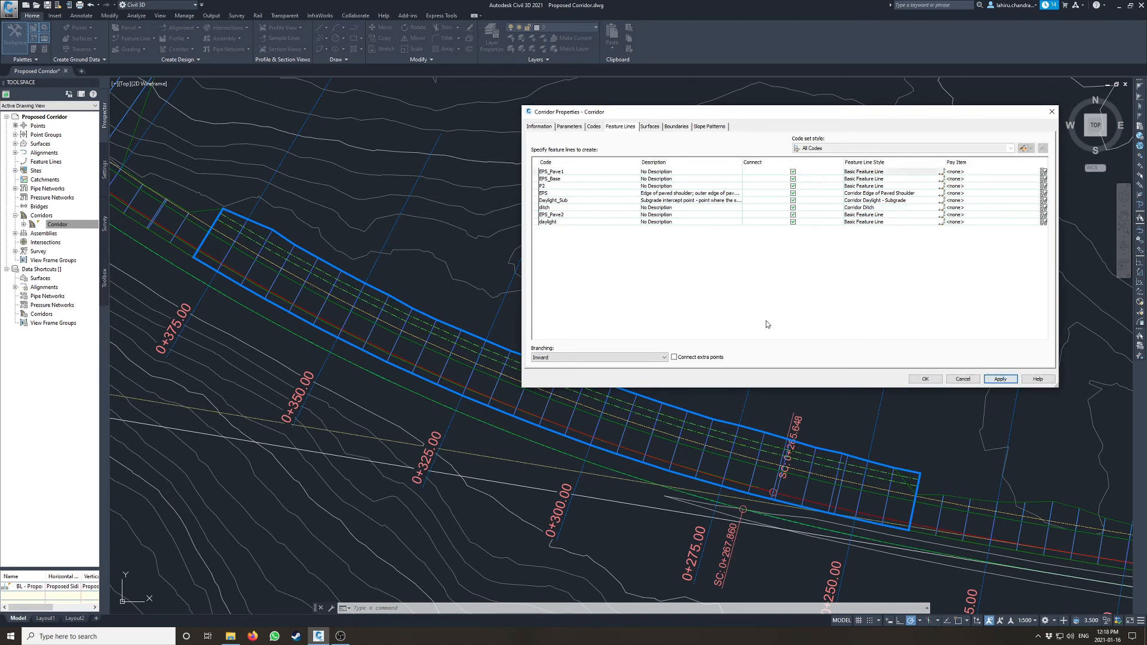
- Set the daylight code's feature line style to Corridor Daylight and apply the change to the corridor
drag(741, 112, 822, 69)
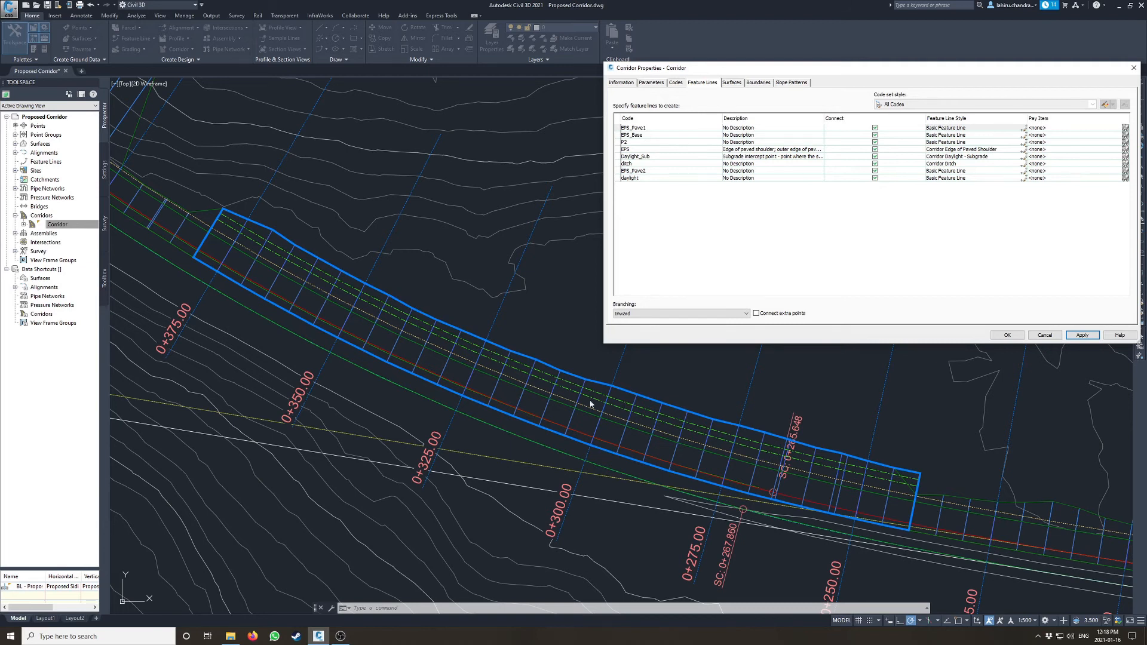
drag(871, 67, 758, 116)
click(677, 227)
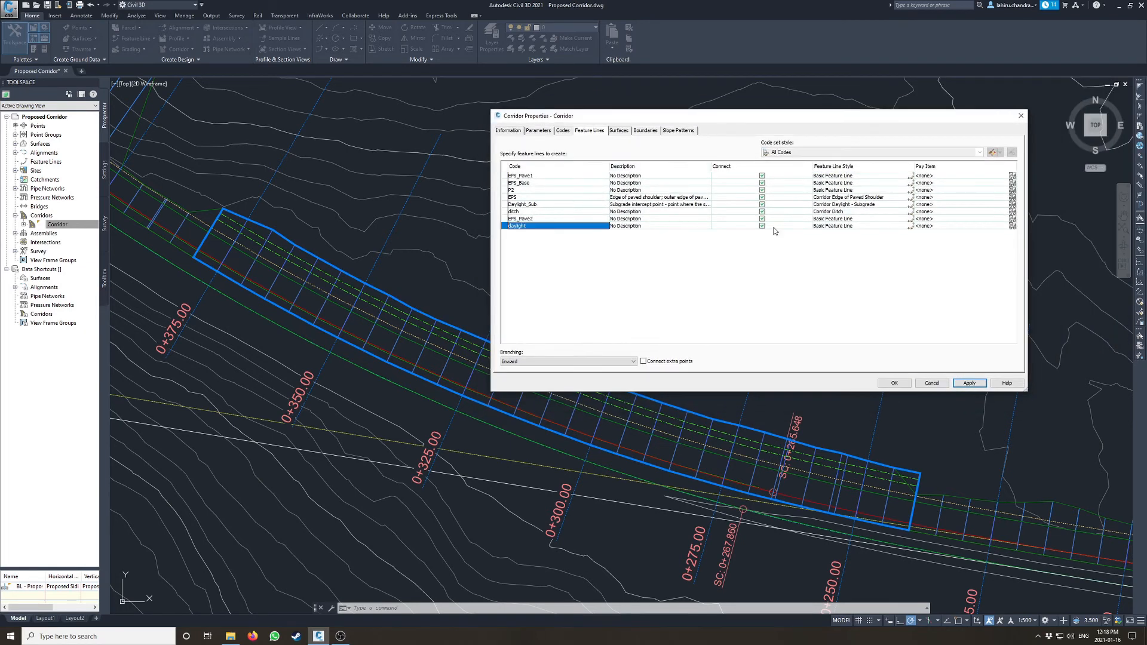
click(873, 229)
click(910, 227)
click(397, 228)
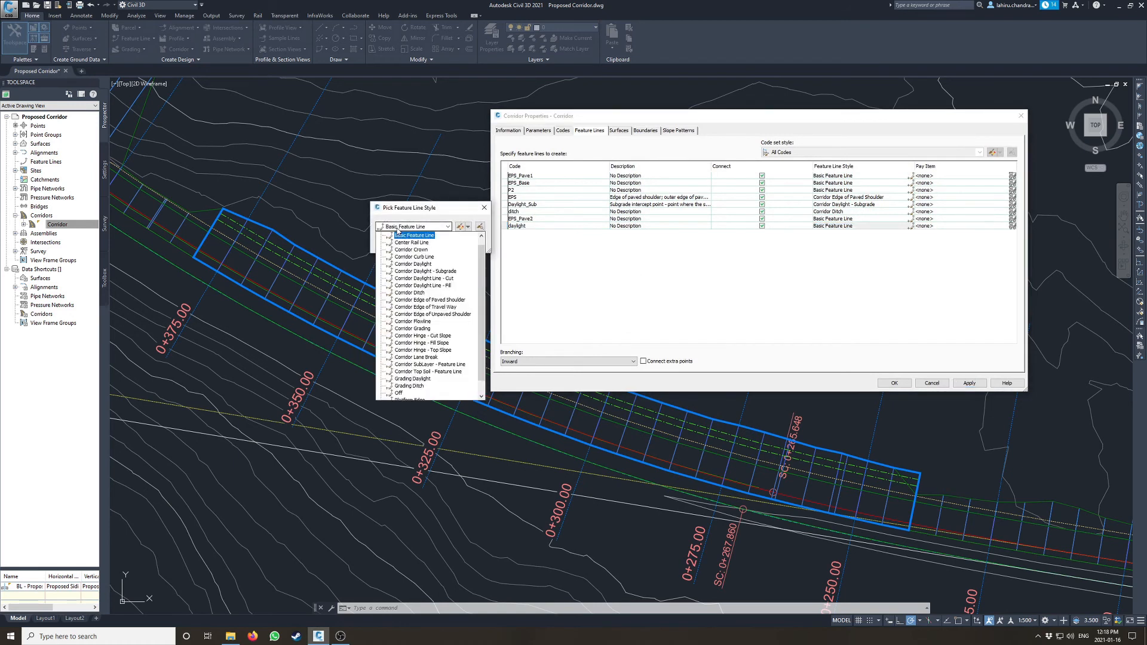
click(413, 264)
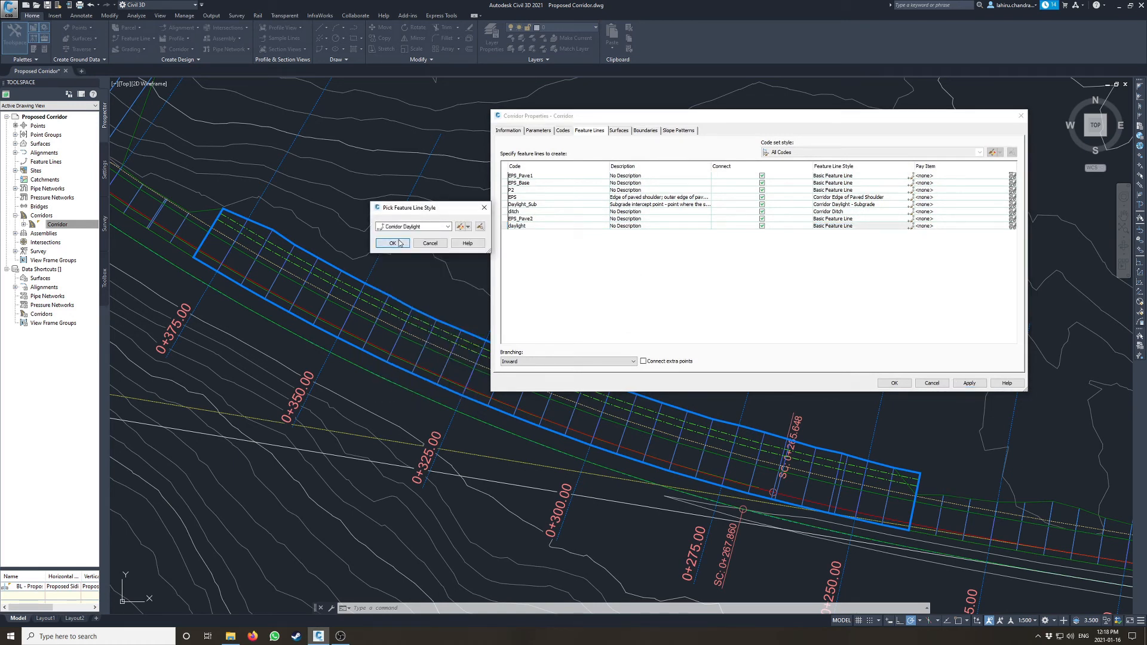
click(402, 247)
click(970, 384)
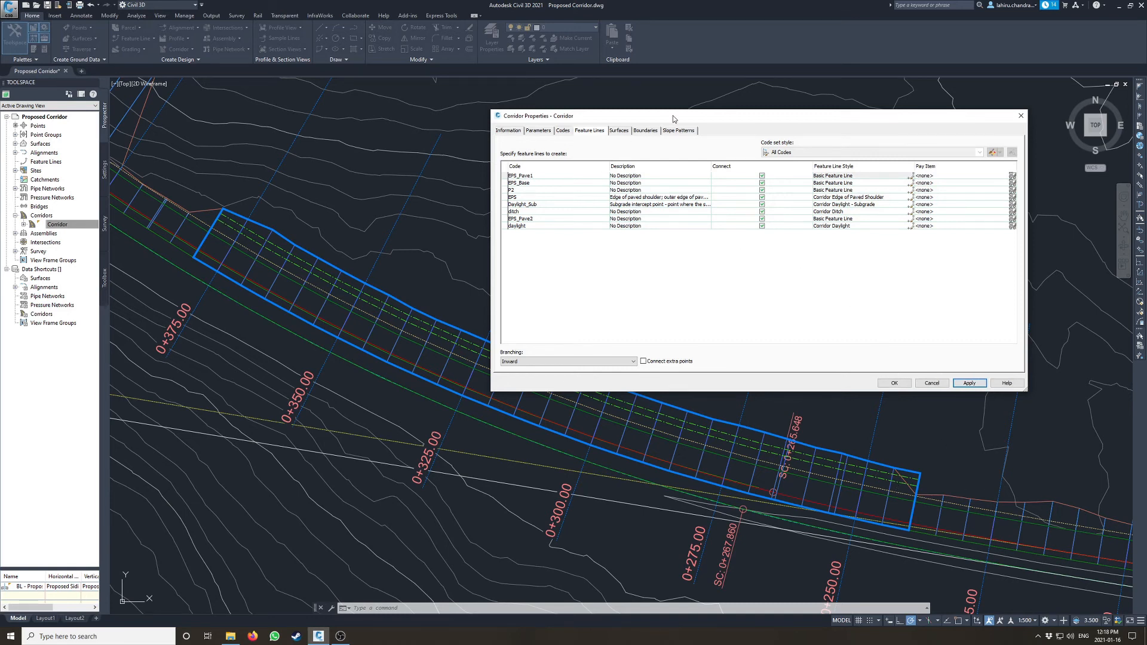
- Review the EPS code's feature line style against the plan and close the corridor properties
drag(673, 118, 723, 110)
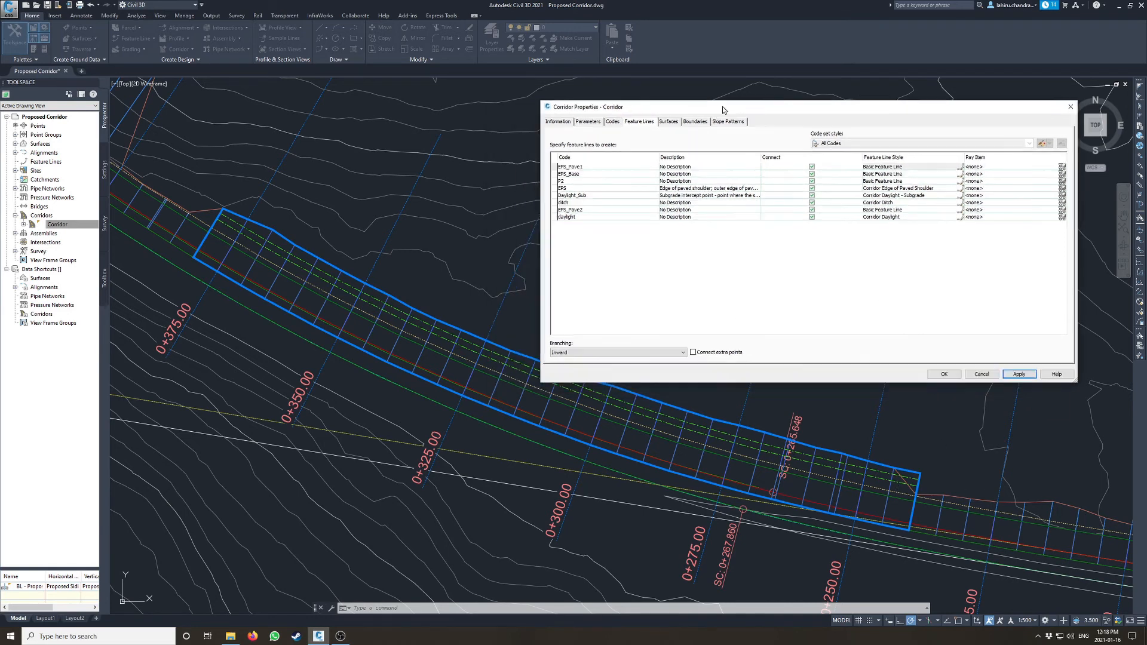
click(569, 188)
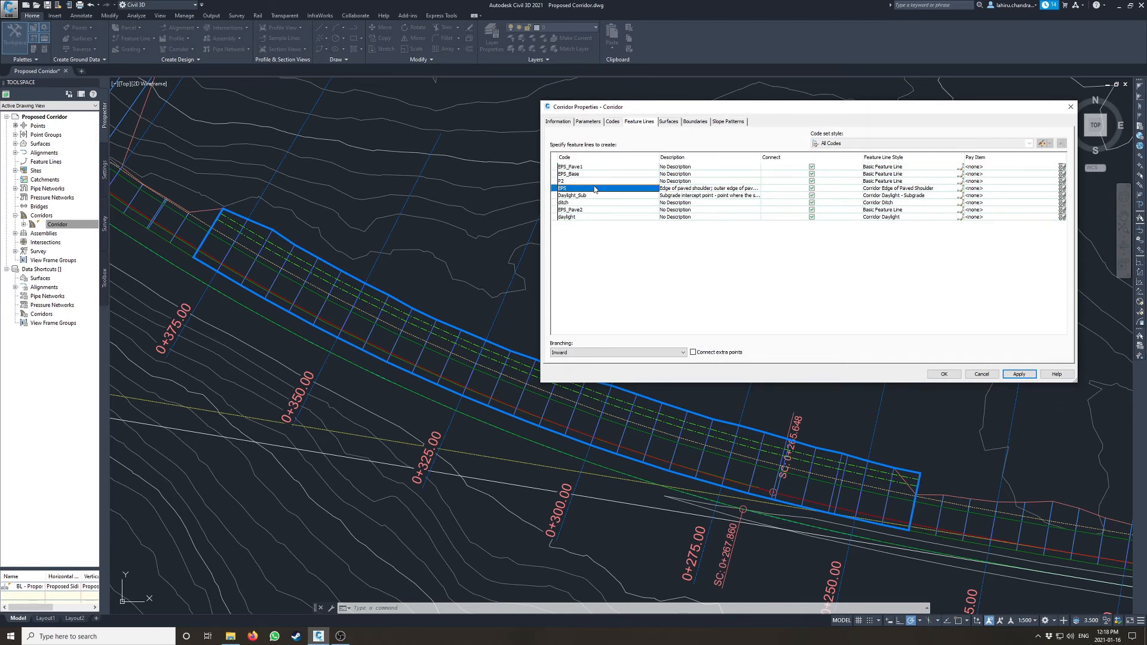
click(929, 190)
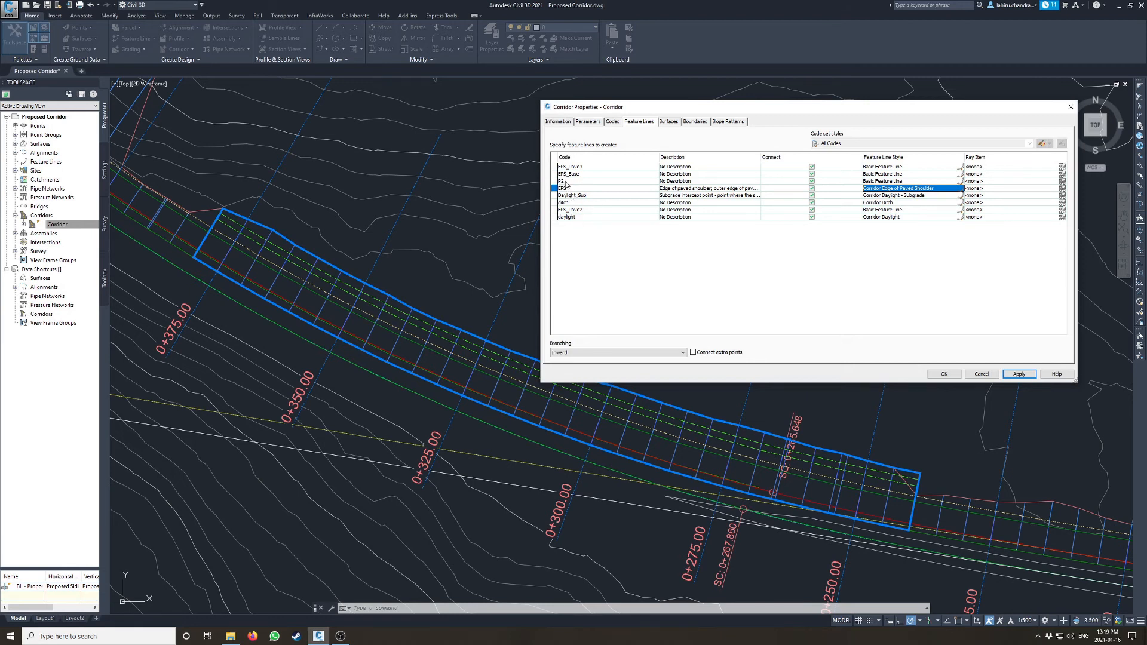
click(944, 374)
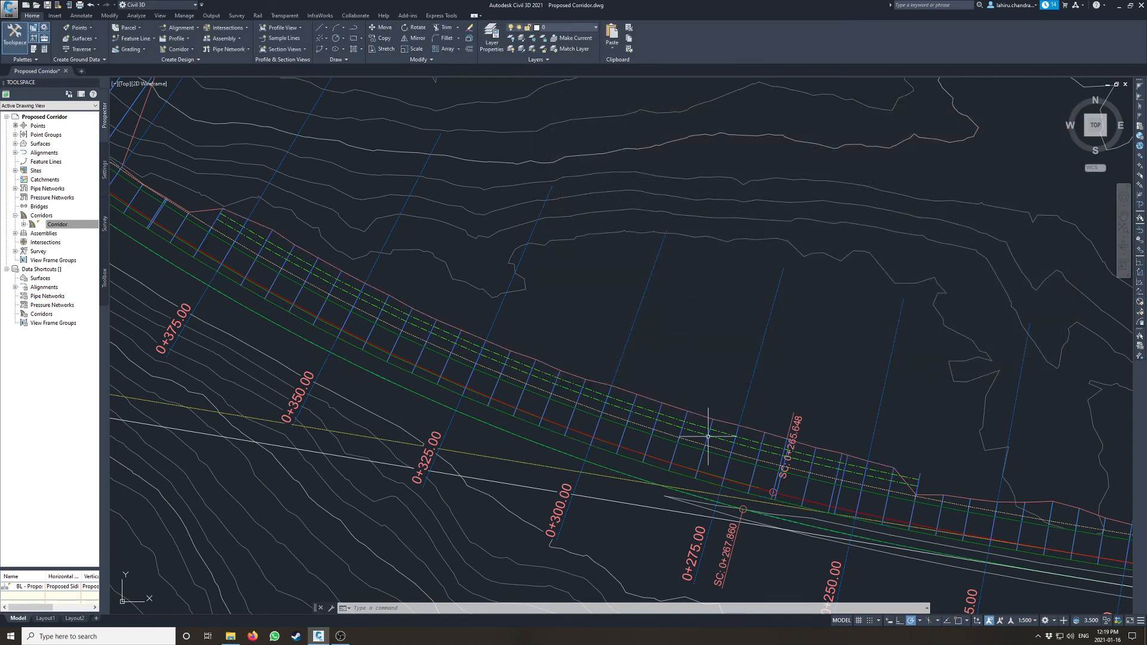
- Set the point code of the Link to Excavation Limit subassembly to Excavation on the assembly without the ditch
scroll(746, 444, down, 10)
scroll(940, 249, up, 8)
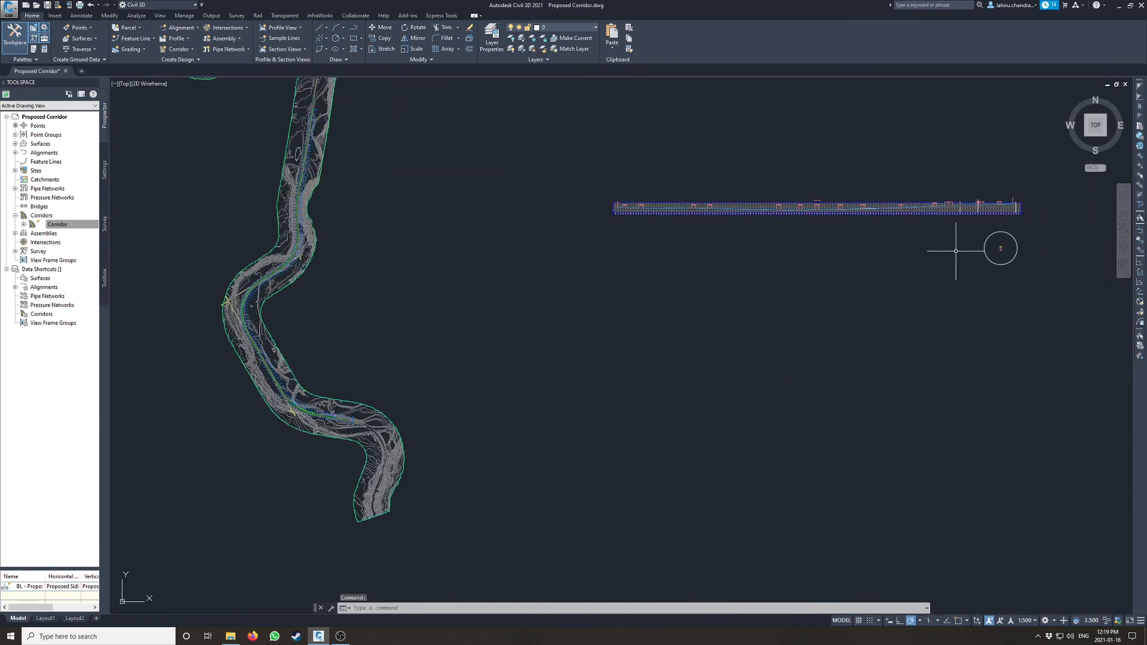
scroll(992, 239, up, 8)
key(Escape)
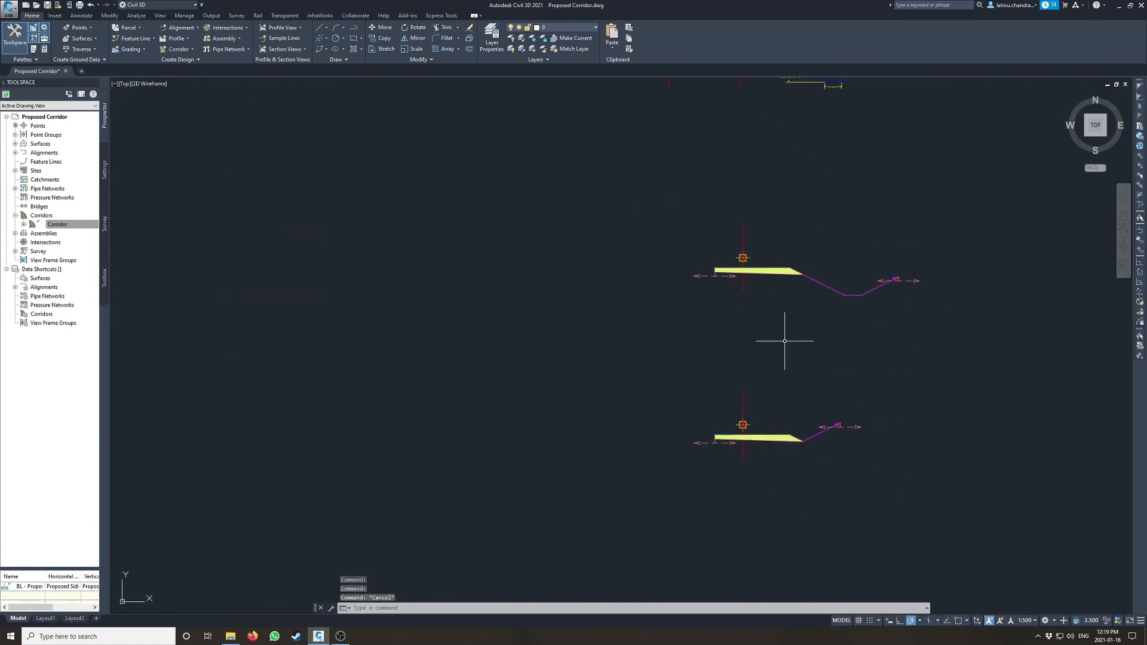
click(729, 432)
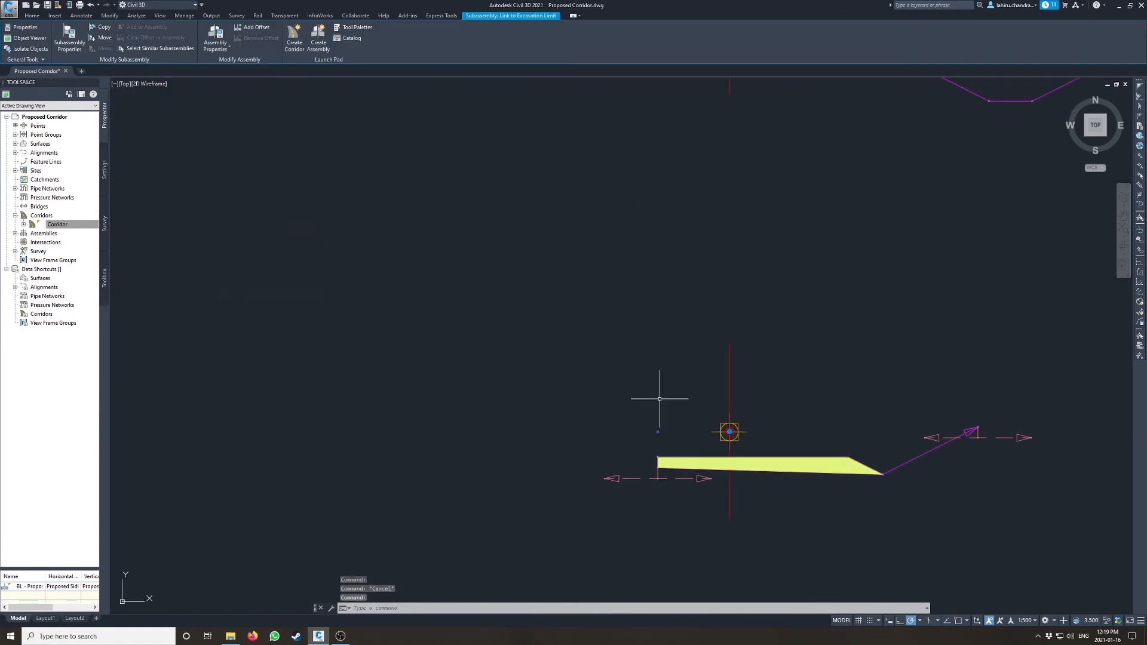
key(ctrl+1)
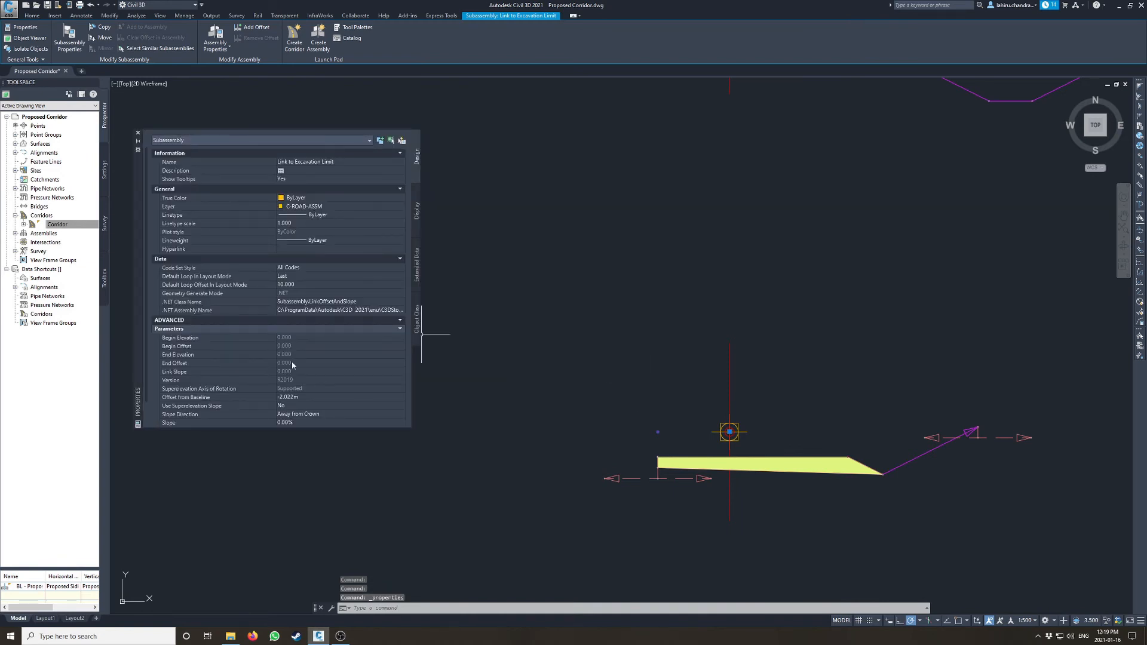
scroll(291, 374, down, 1)
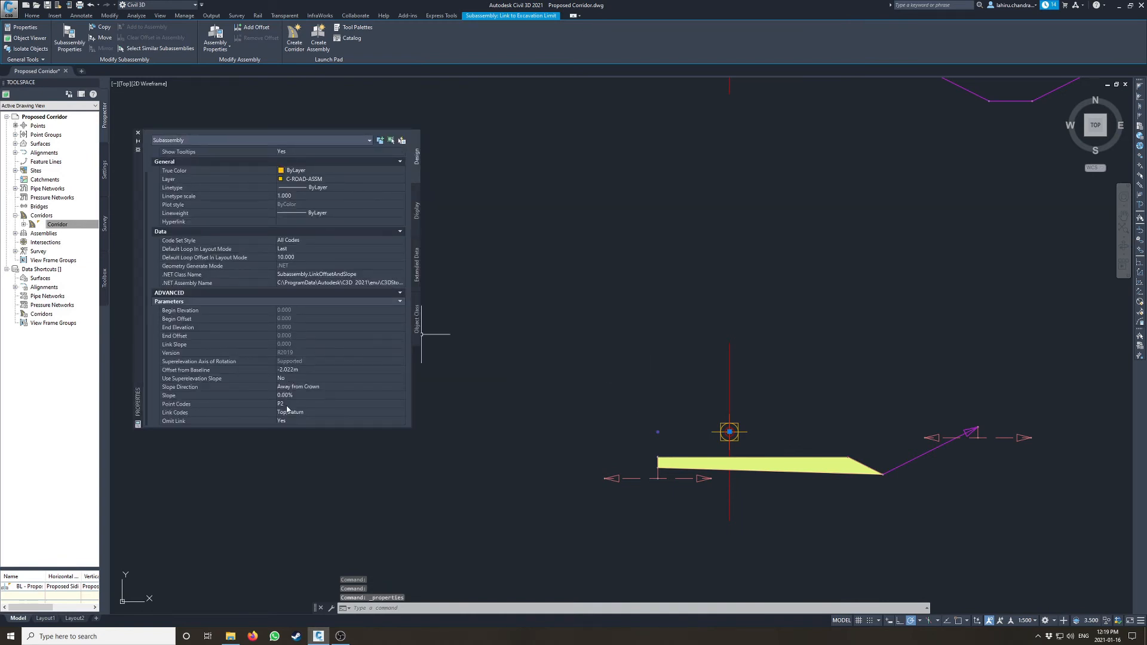
click(289, 406)
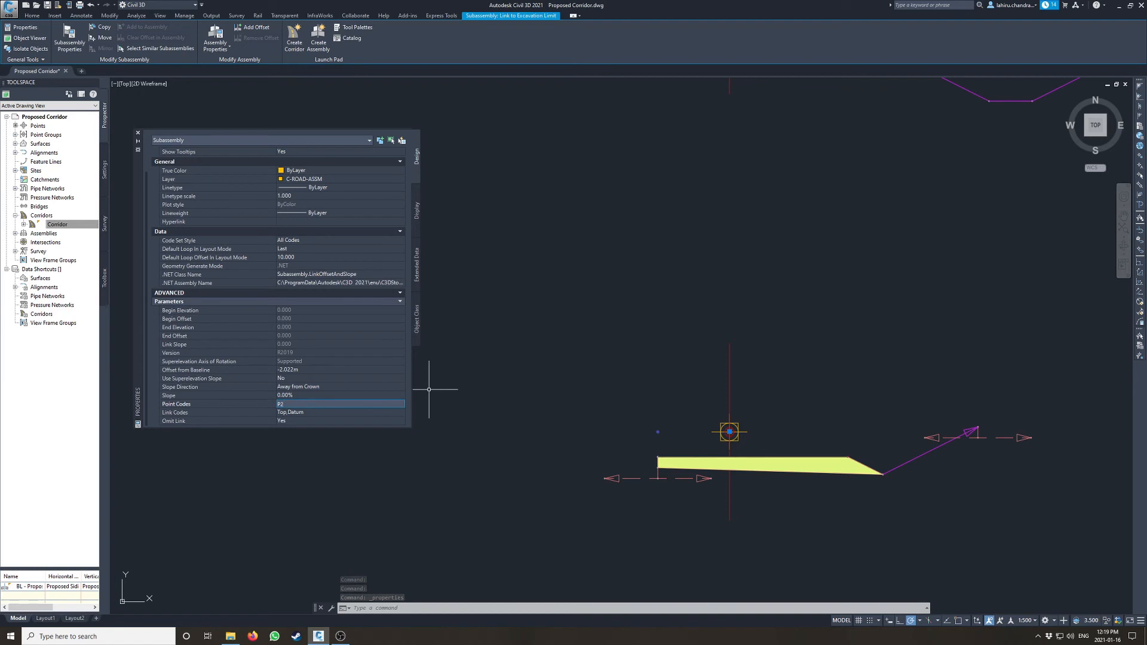
text(e)
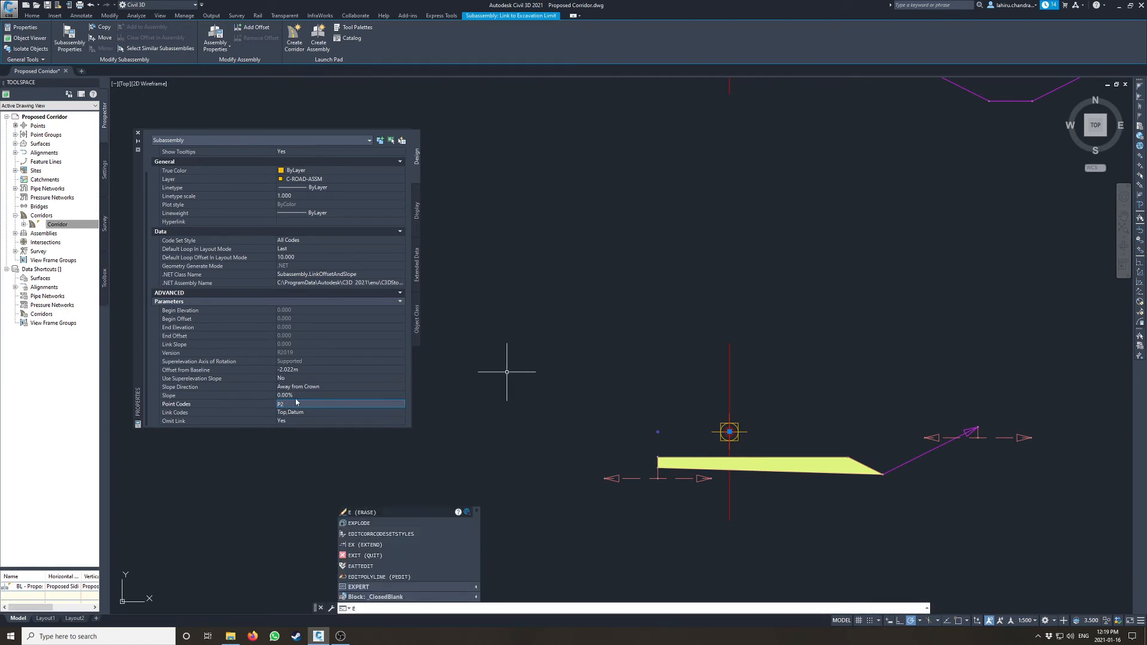
key(Escape)
click(291, 406)
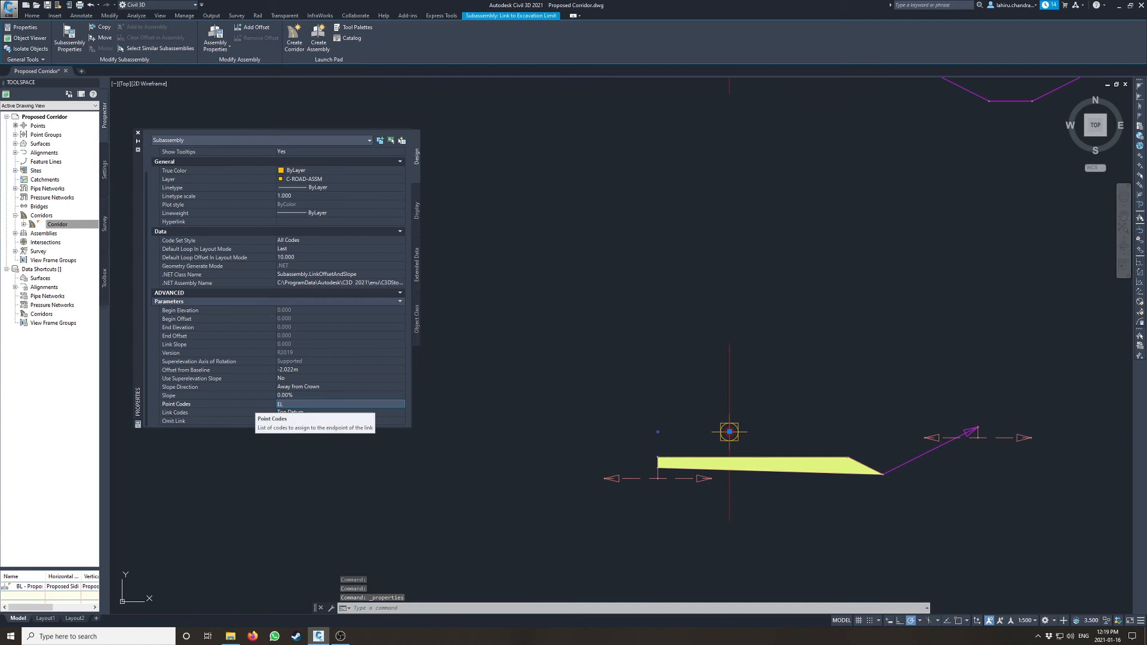
key(BackSpace)
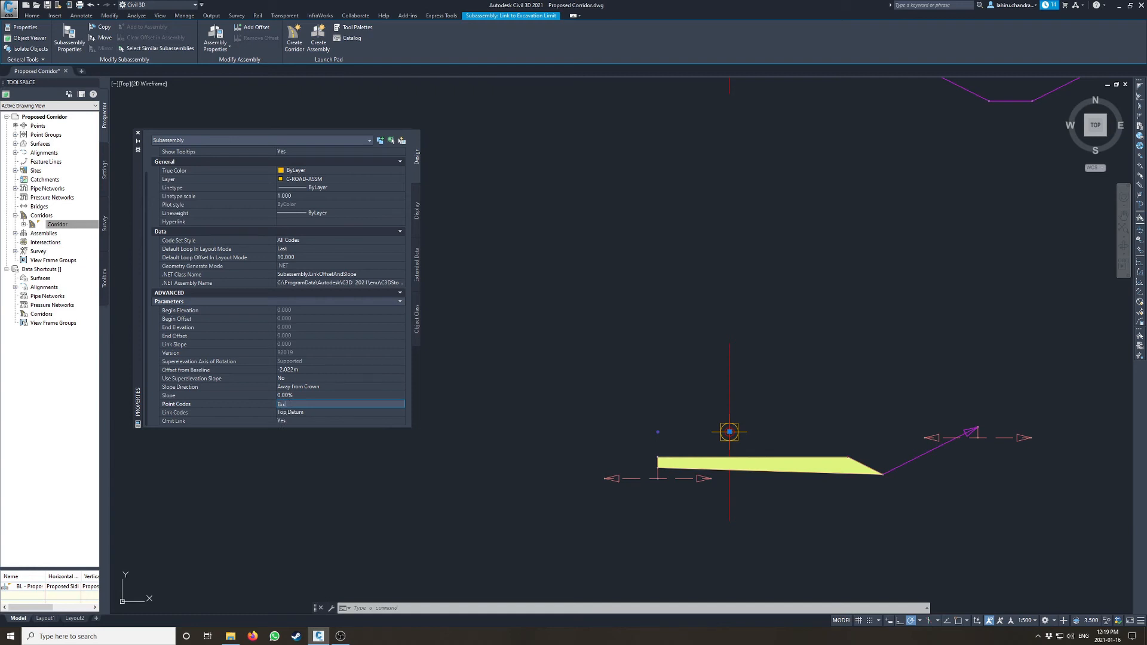
drag(302, 405, 267, 407)
key(Return)
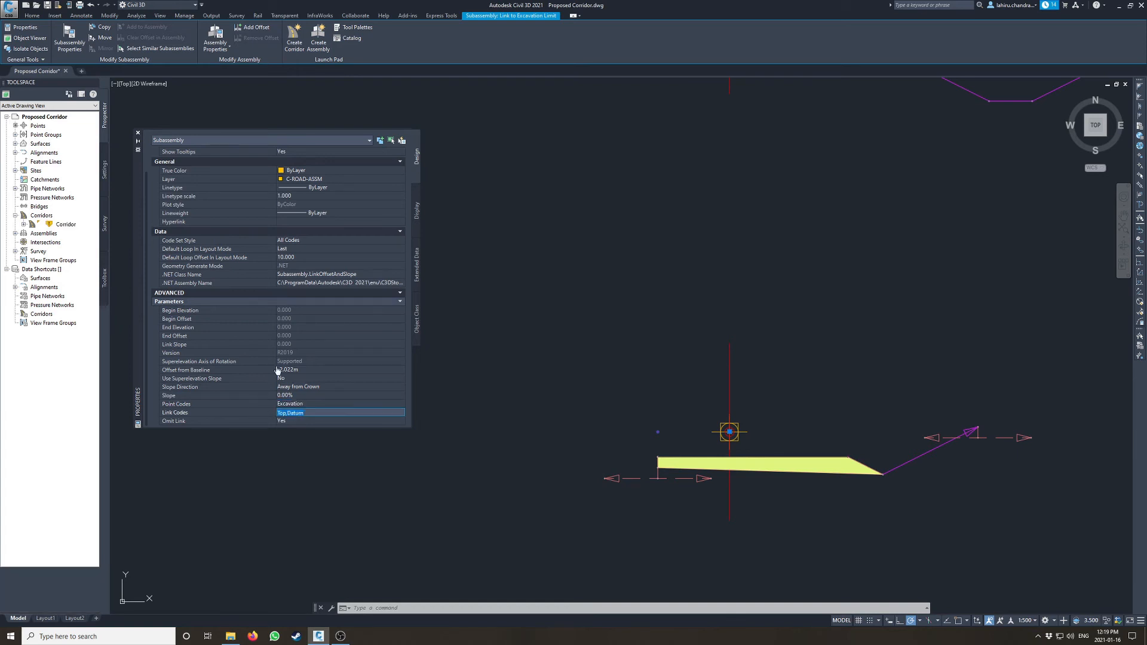
- Set the point code of the Link to Excavation Limit subassembly to Excavation on the ditch assembly and close its properties
scroll(640, 269, down, 3)
middle_drag(640, 269, 634, 350)
scroll(664, 246, up, 4)
scroll(680, 263, up, 4)
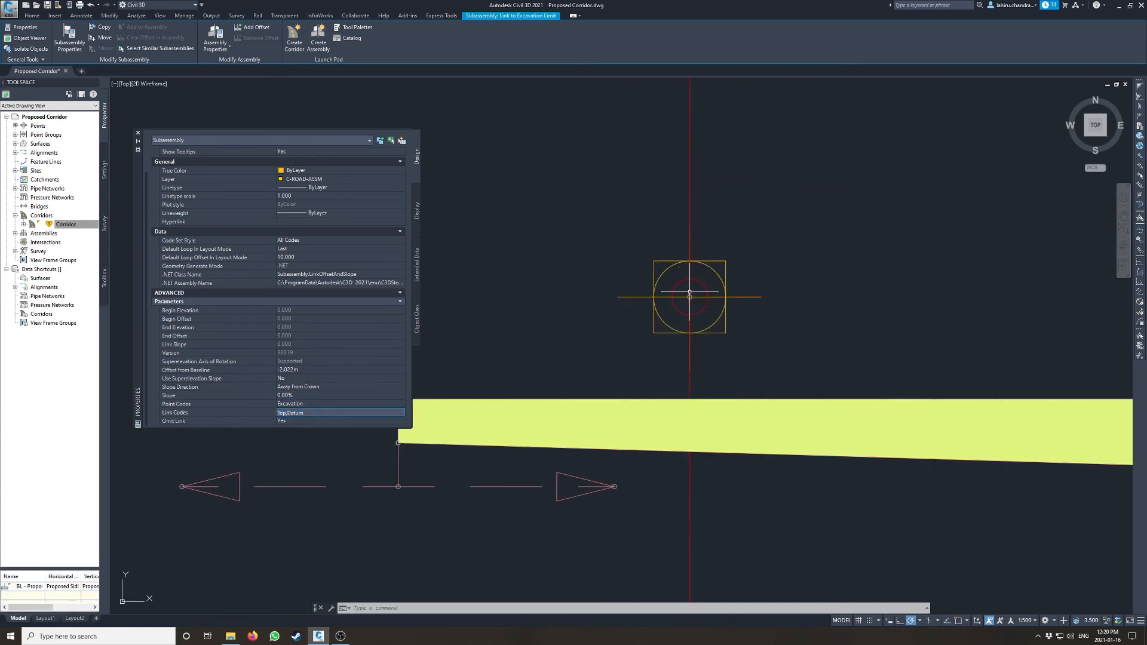
key(Escape)
click(689, 297)
scroll(547, 315, down, 4)
scroll(547, 315, down, 2)
middle_drag(547, 315, 675, 314)
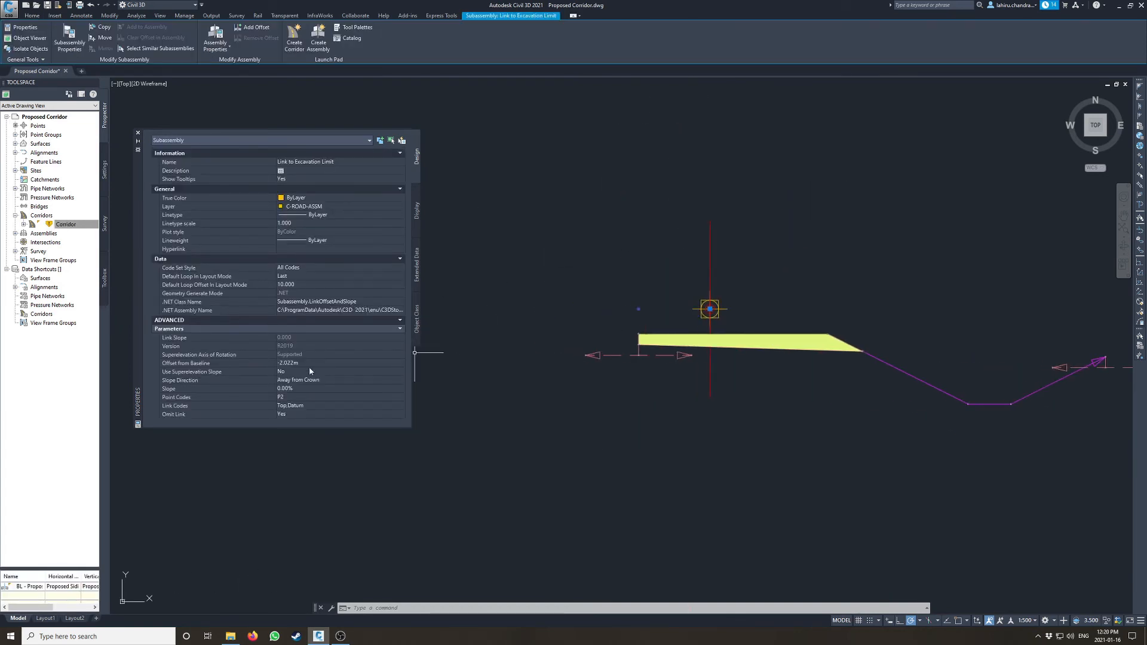
click(301, 394)
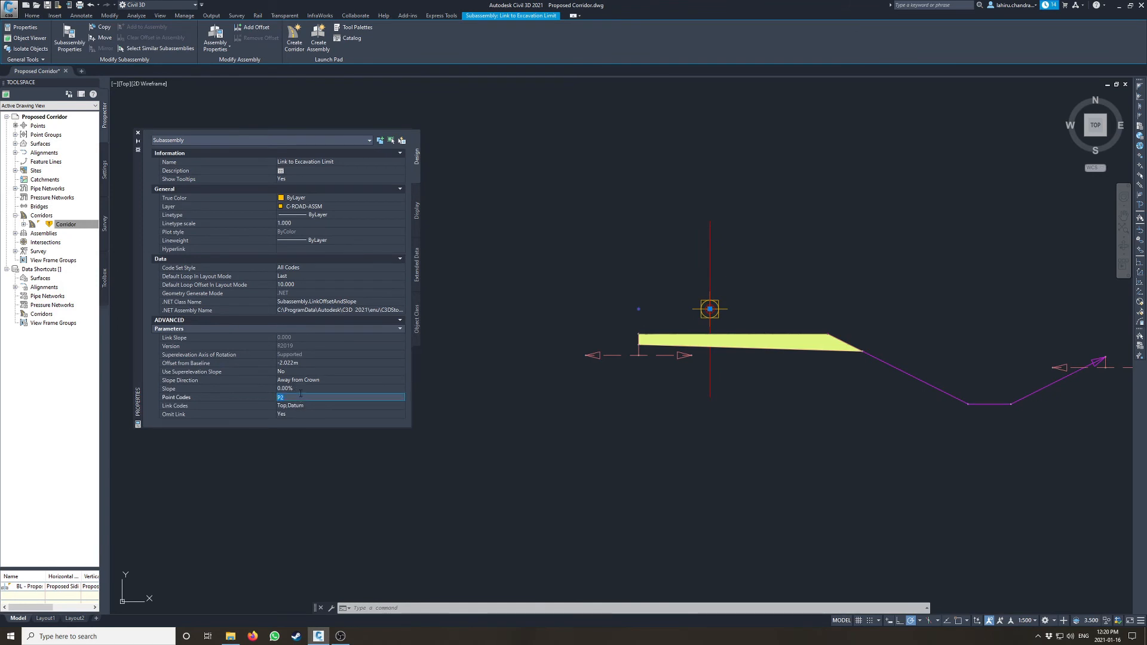
text(Excavation)
key(Tab)
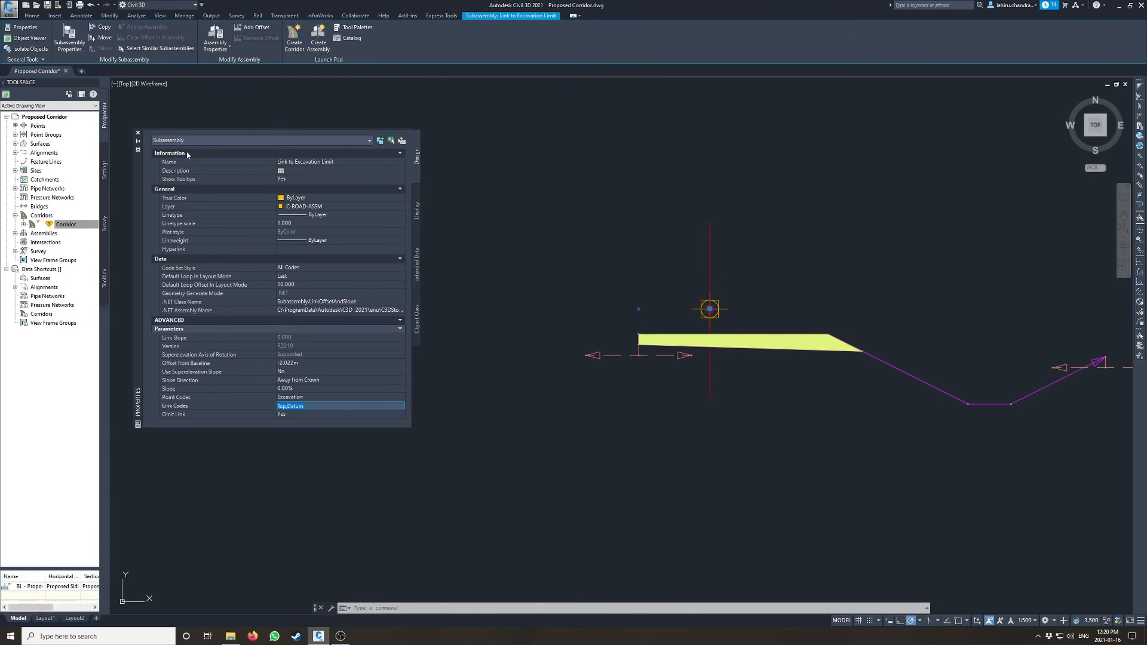
click(138, 133)
key(Escape)
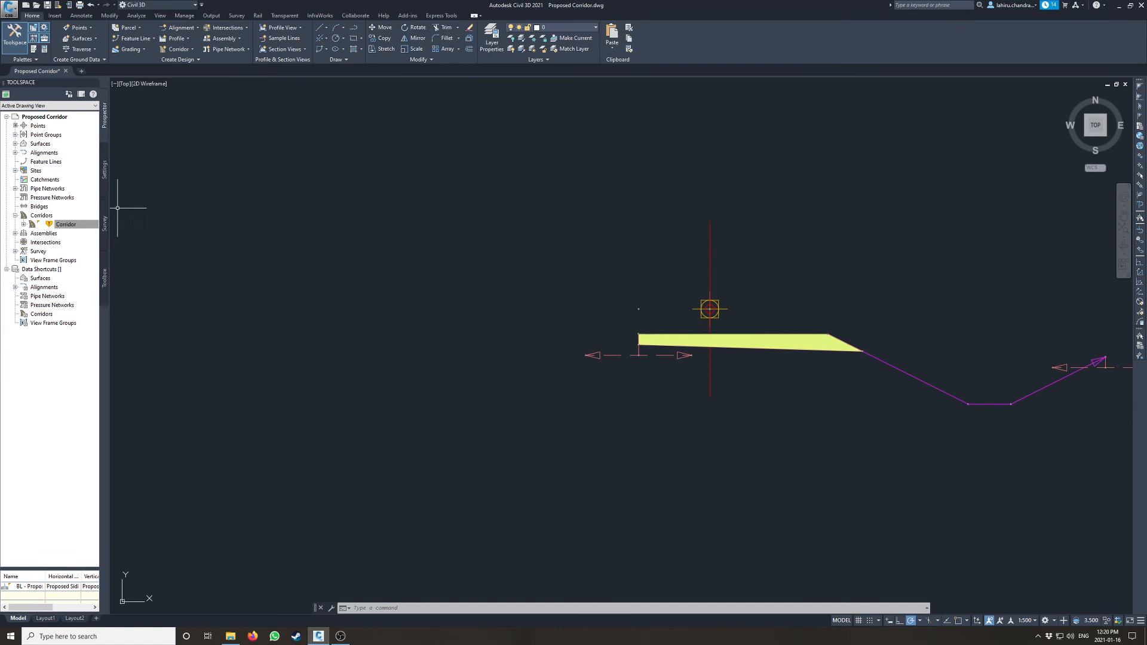
- Rebuild the corridor and set the Excavation code's feature line style to Corridor Grading in the corridor properties
right_click(74, 224)
click(104, 248)
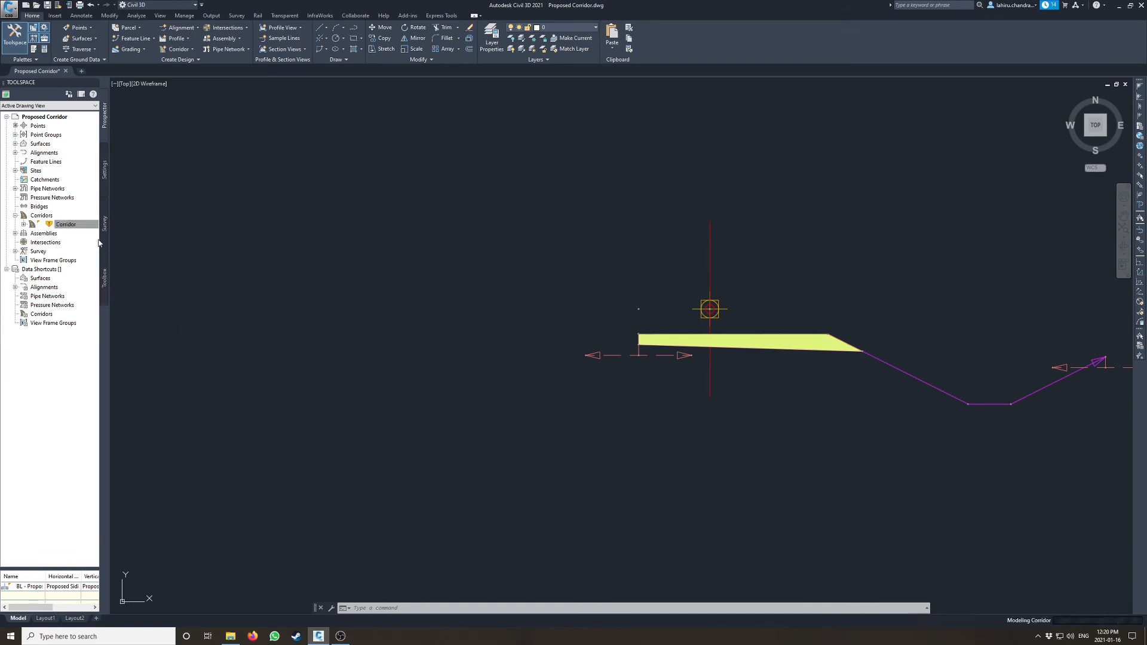
right_click(65, 226)
click(90, 232)
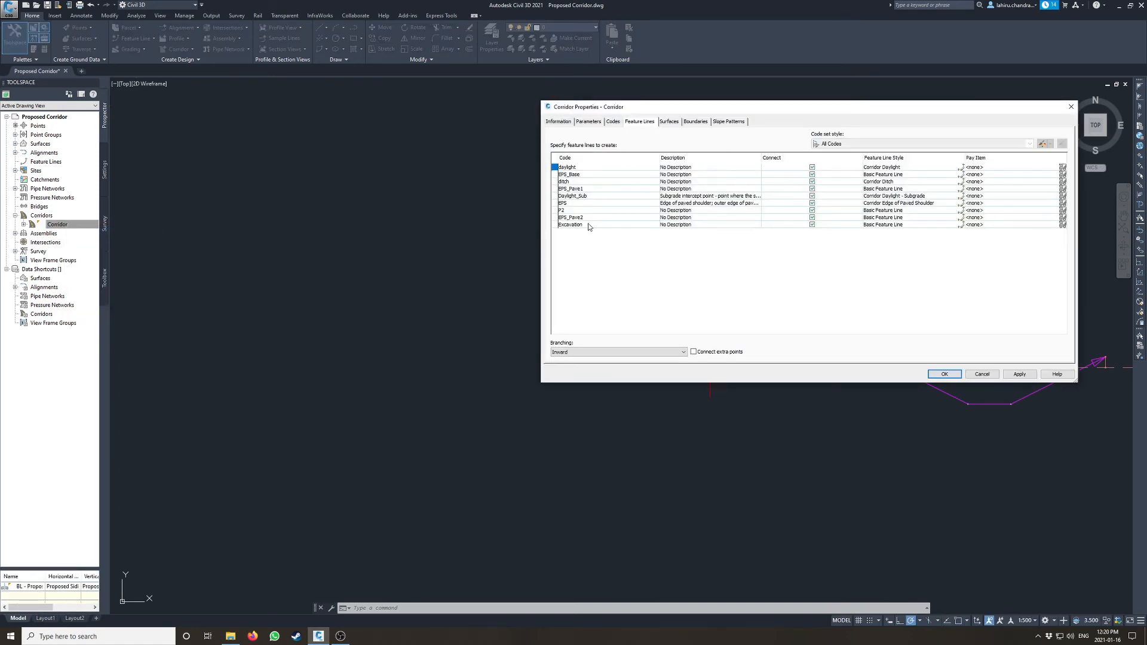
click(575, 226)
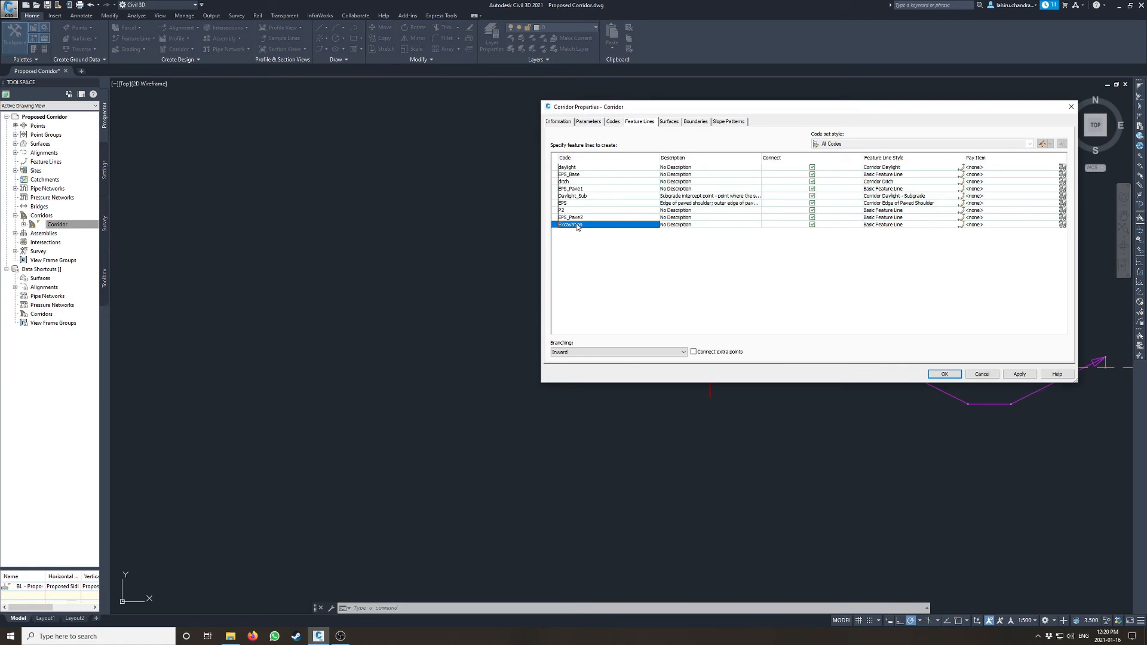
click(960, 226)
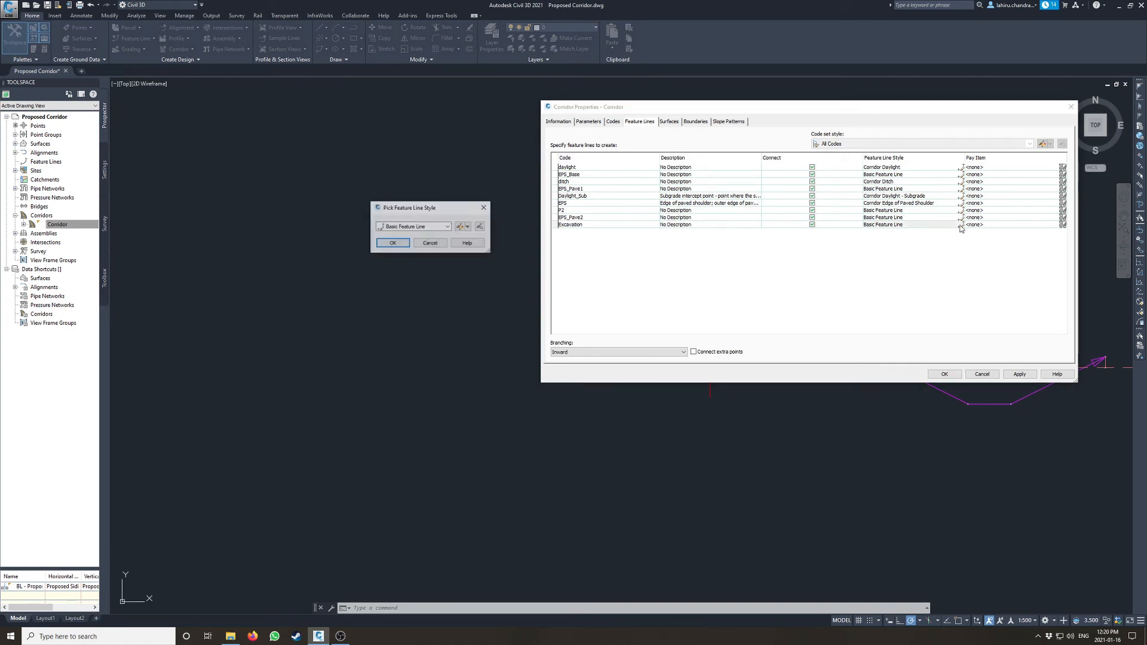
click(430, 227)
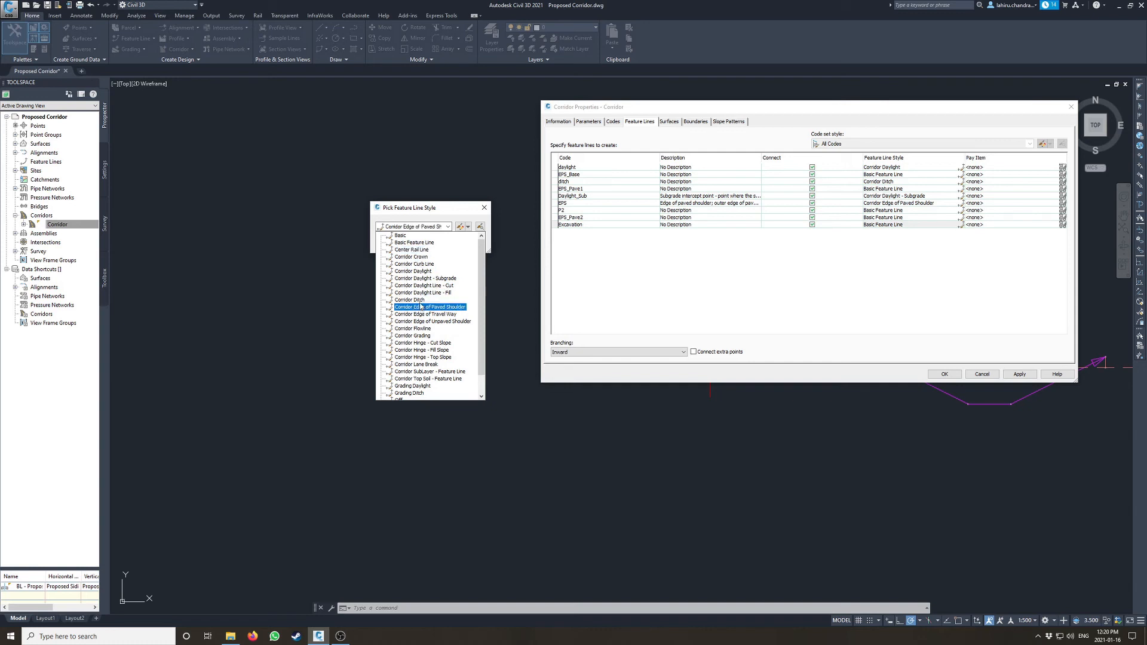
click(422, 337)
click(393, 246)
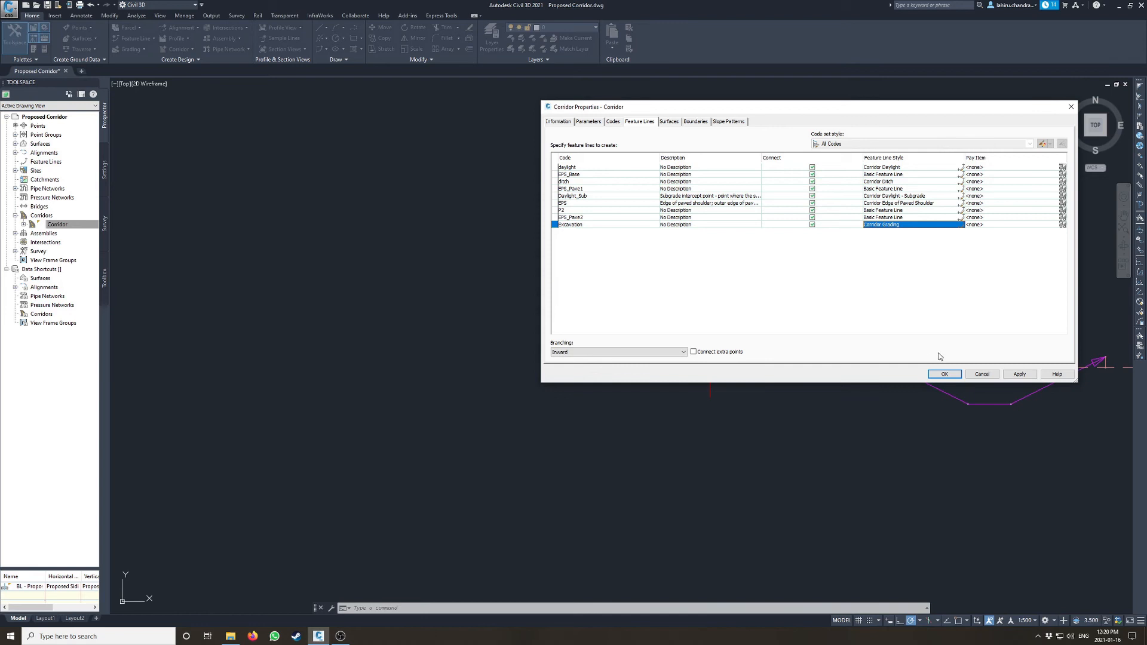
click(942, 374)
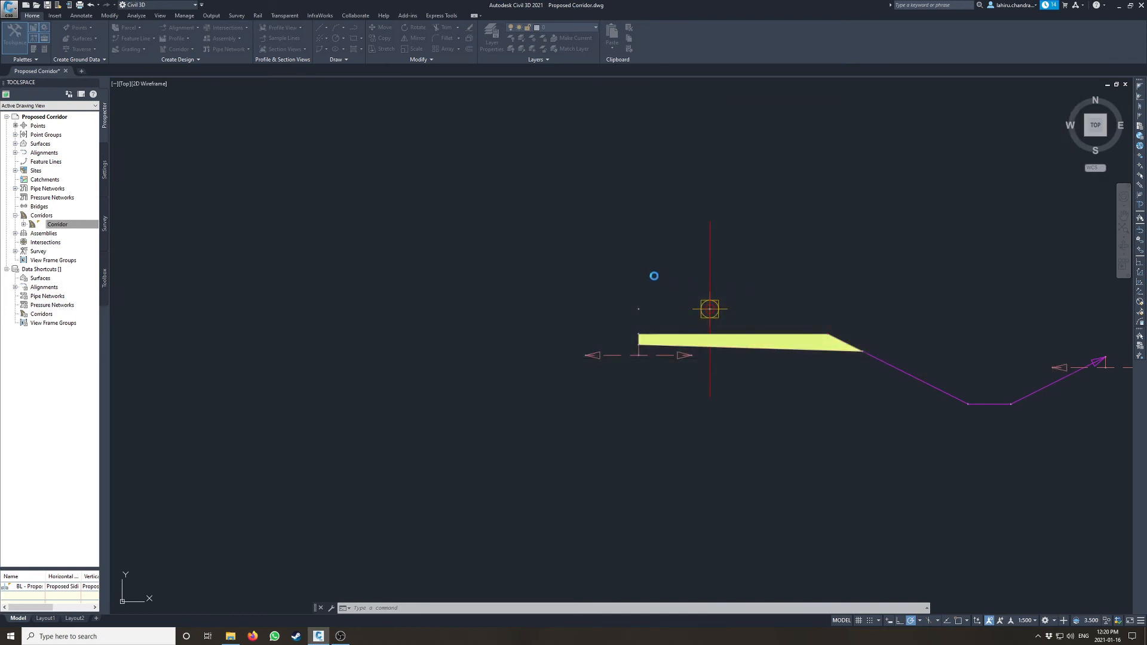
- Examine the corridor's feature lines in plan near 0+325, following the excavation edge beside the track
scroll(654, 276, down, 15)
middle_drag(553, 276, 953, 324)
scroll(951, 324, down, 3)
scroll(514, 383, up, 5)
scroll(589, 538, up, 3)
scroll(781, 468, up, 3)
scroll(954, 433, up, 2)
scroll(661, 384, up, 4)
scroll(712, 290, down, 1)
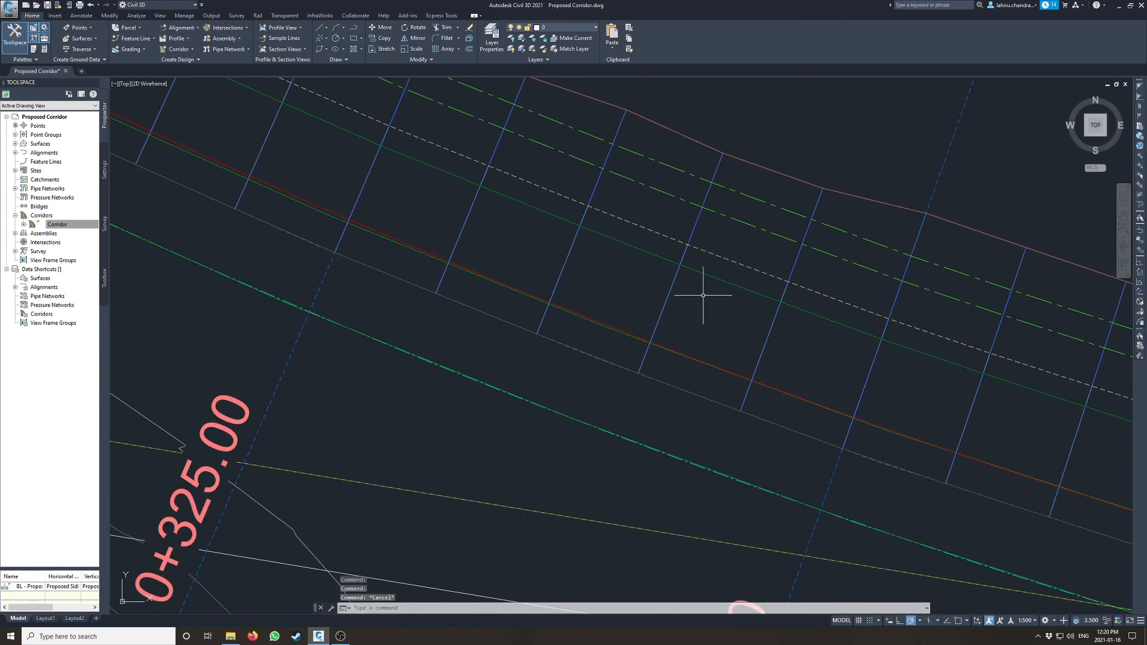
scroll(589, 348, up, 3)
click(591, 345)
key(Escape)
scroll(767, 309, down, 4)
middle_drag(767, 309, 468, 375)
scroll(409, 394, up, 4)
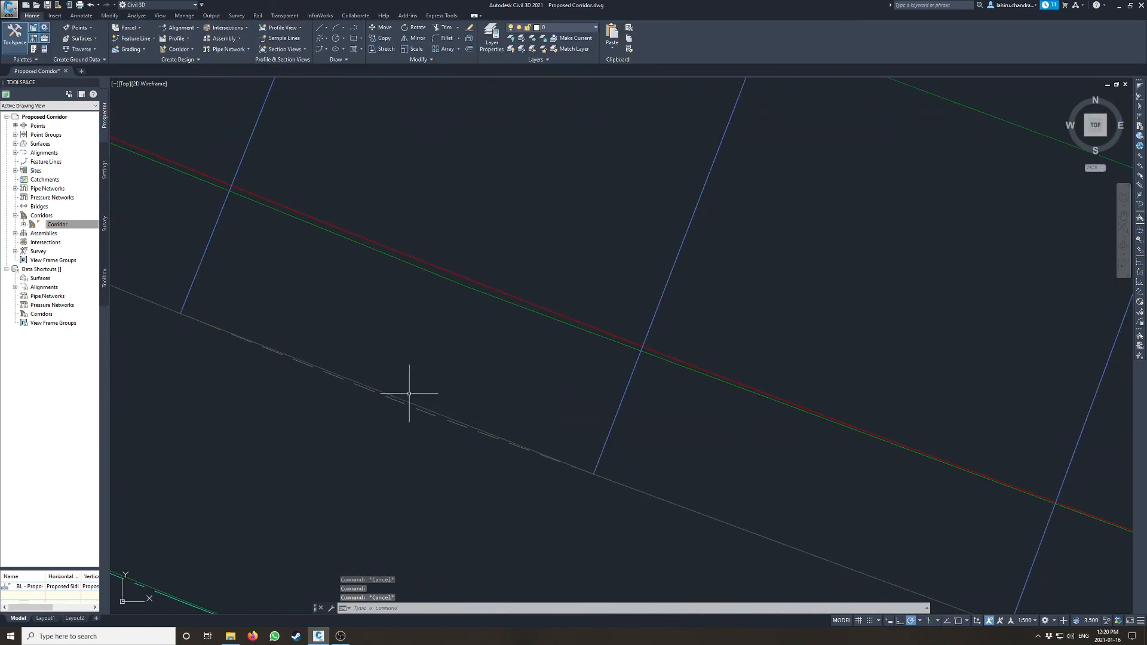
- Select the dashed Excavation Limit feature line along the corridor's outer edge and inspect its feature line style
scroll(410, 402, up, 3)
click(405, 402)
key(Escape)
click(399, 400)
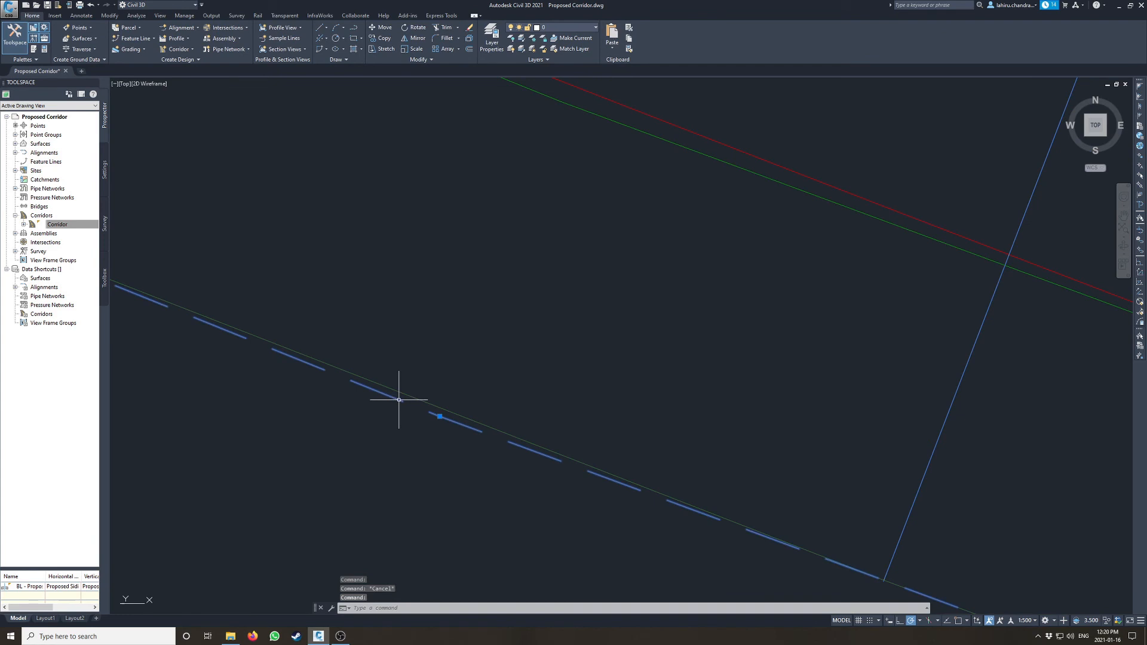
scroll(323, 353, down, 4)
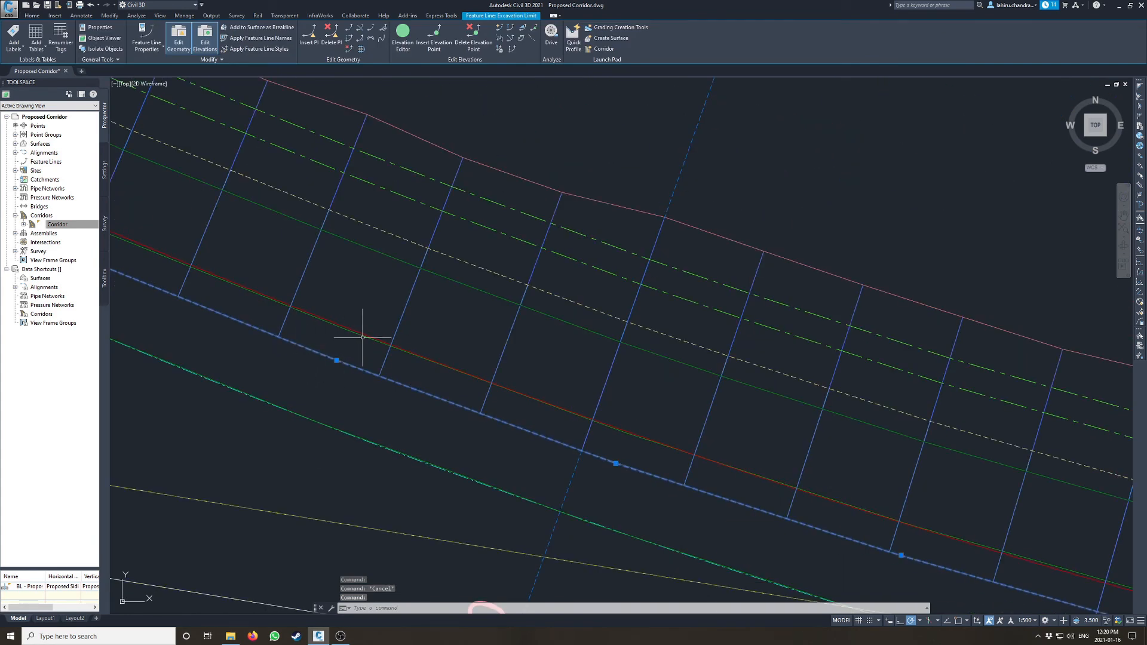
scroll(346, 359, up, 3)
right_click(345, 338)
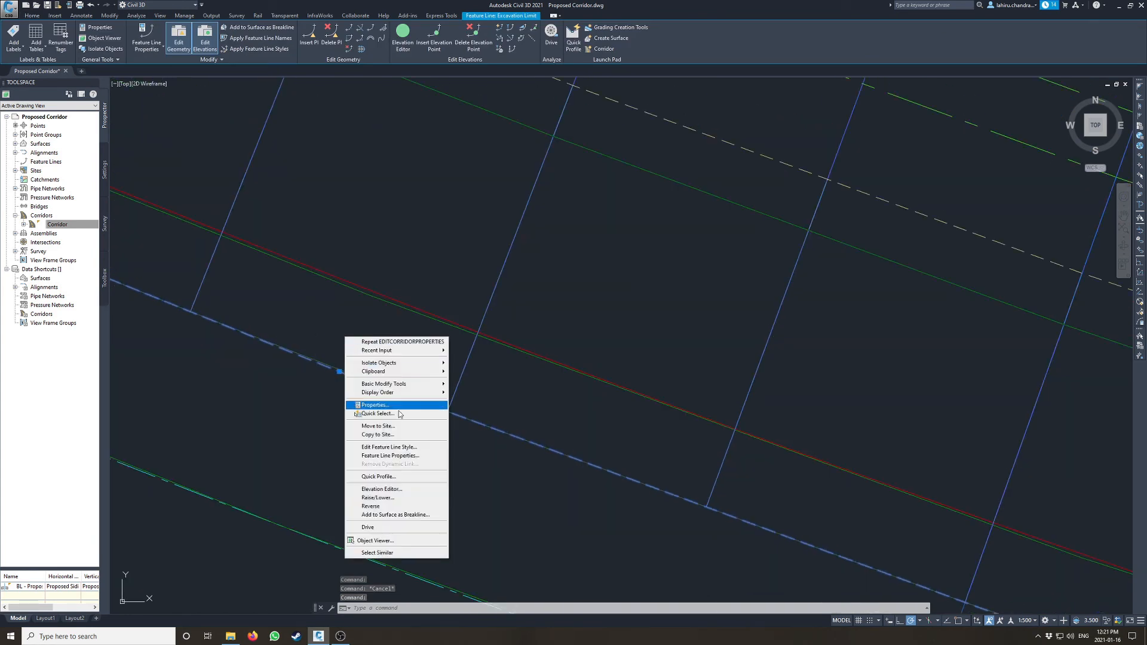
click(400, 448)
click(485, 326)
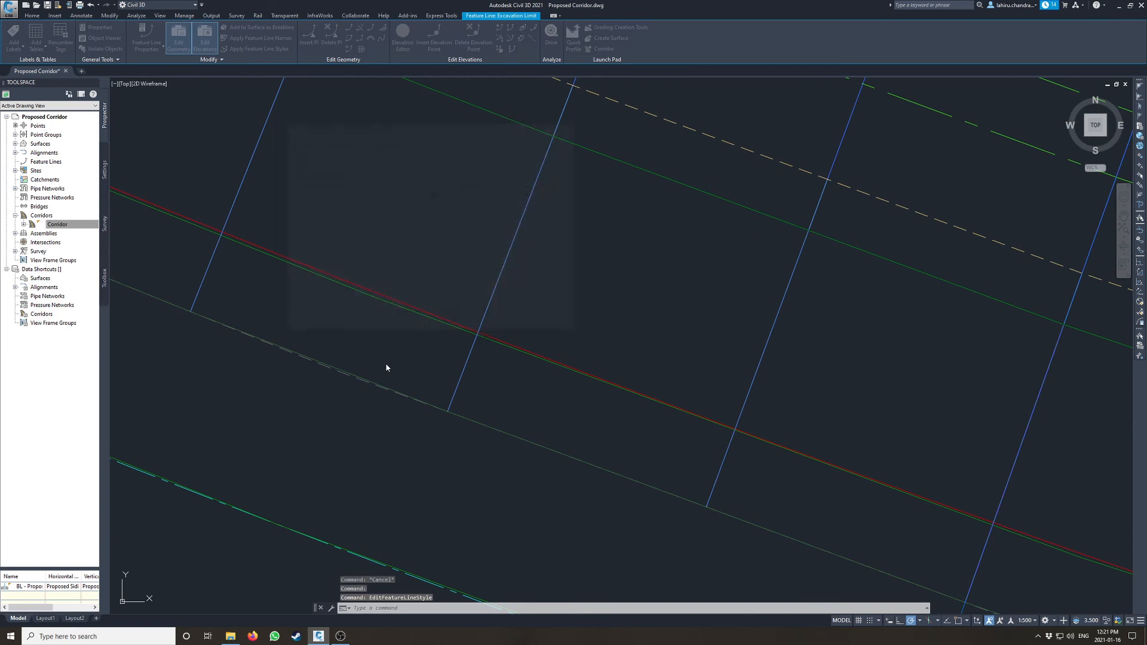
- Set the Excavation Limit feature line's style to Off and close its properties
double_click(346, 371)
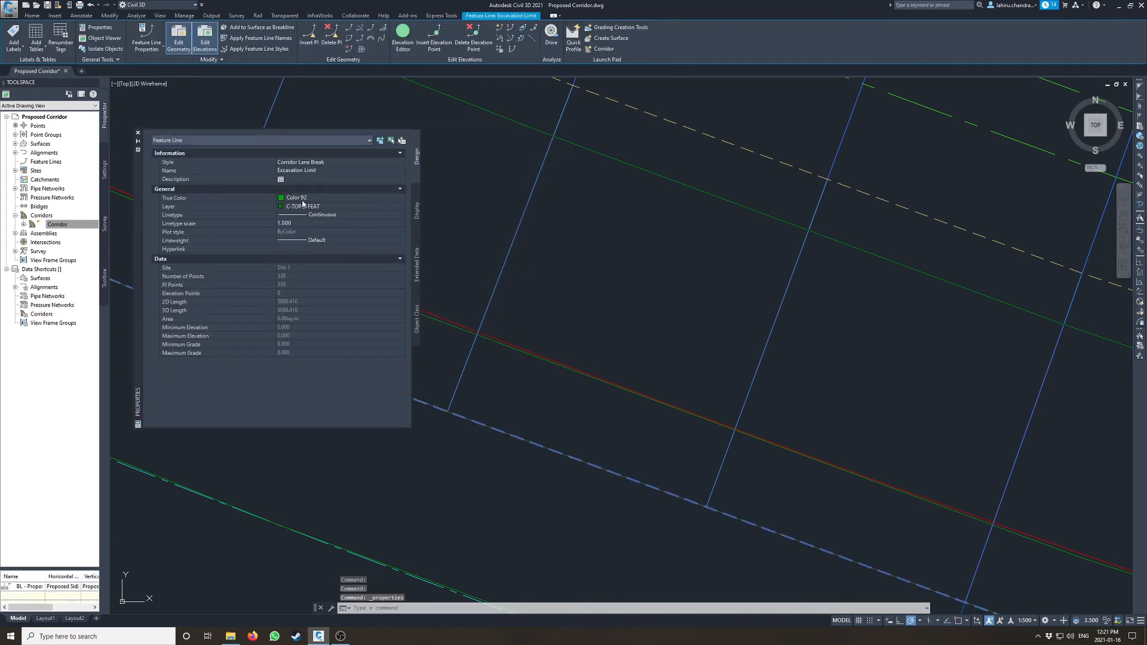
click(310, 173)
click(317, 164)
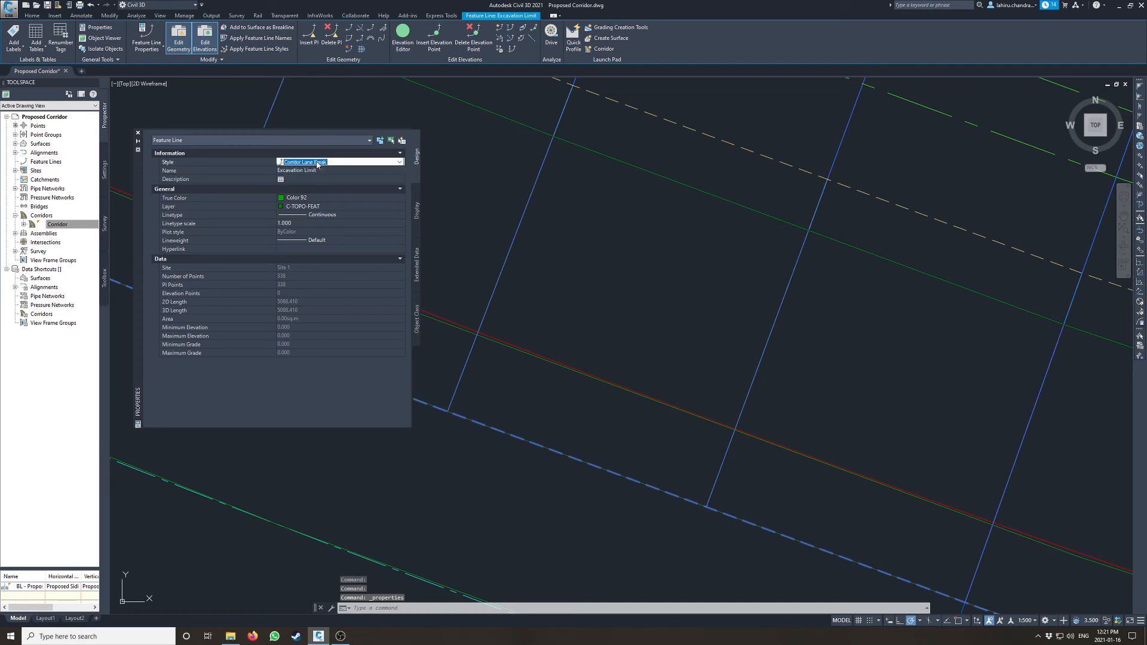
click(334, 166)
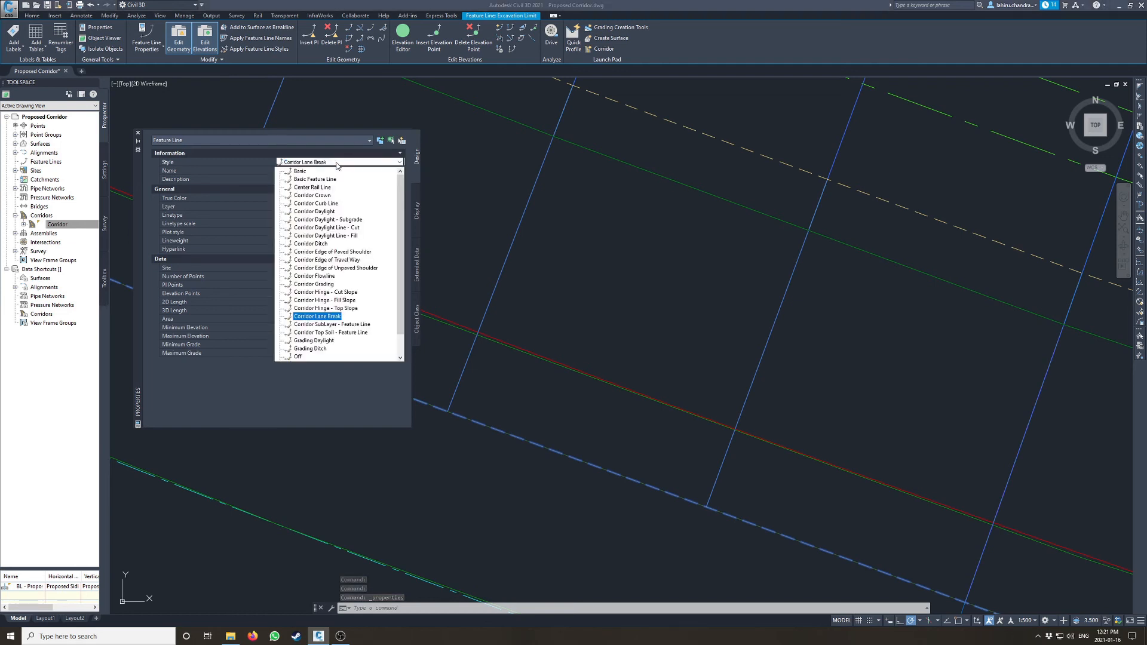
click(298, 356)
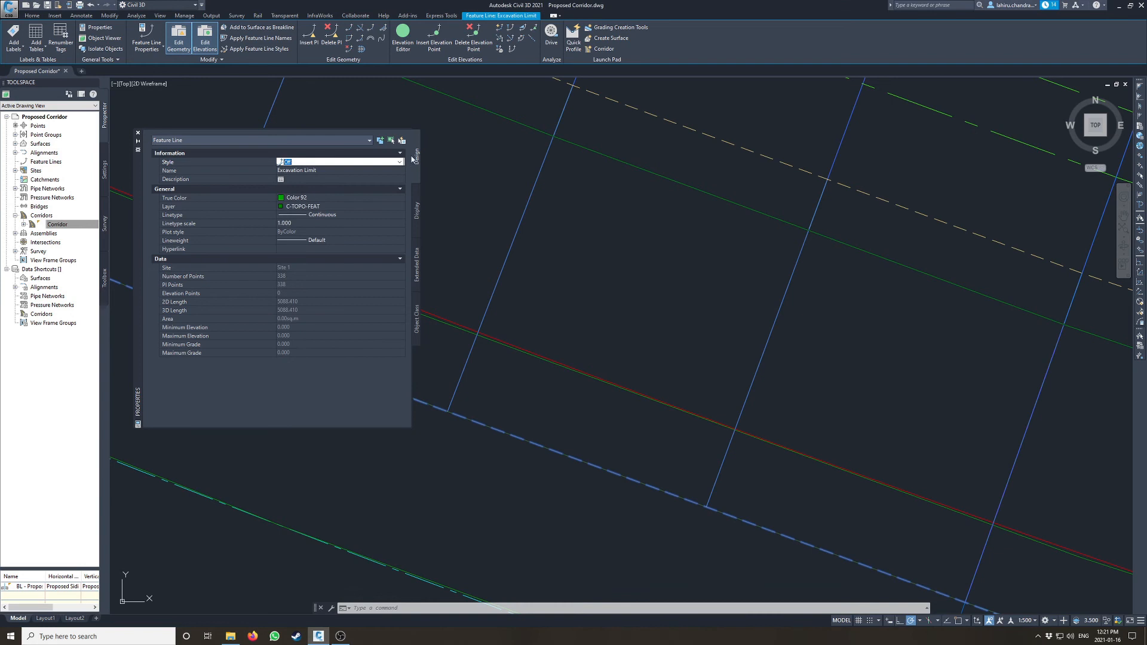
click(138, 132)
key(Escape)
key(Escape)
- Set the Excavation code's feature line style to Corridor Lane Break in the corridor properties
click(356, 372)
right_click(70, 225)
click(90, 227)
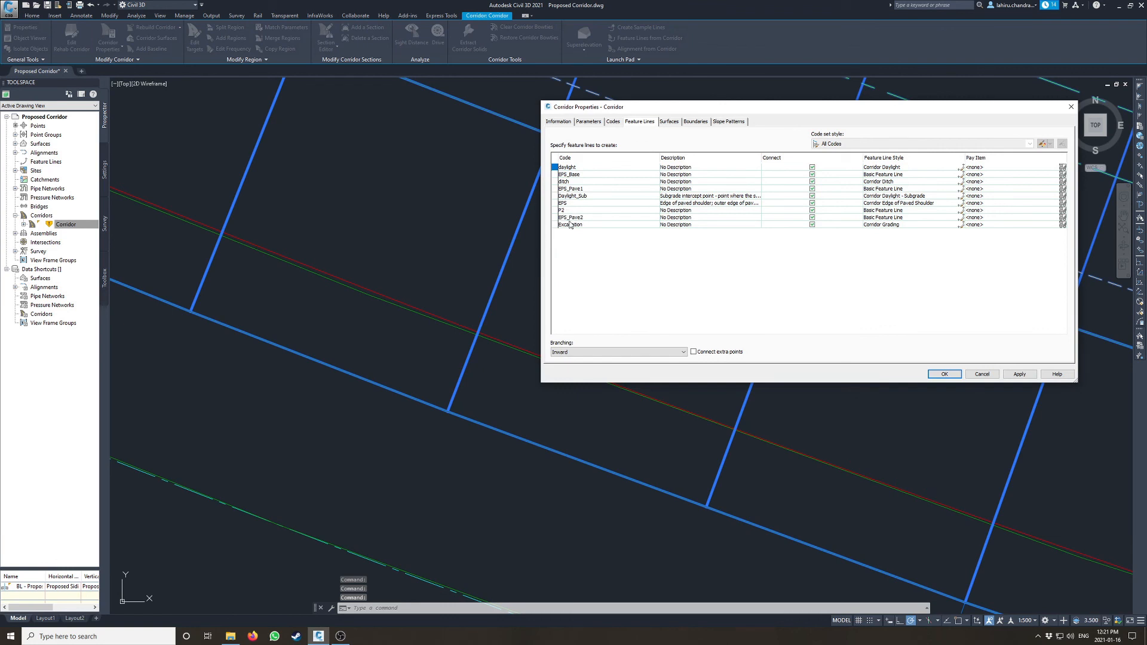
click(570, 224)
click(960, 226)
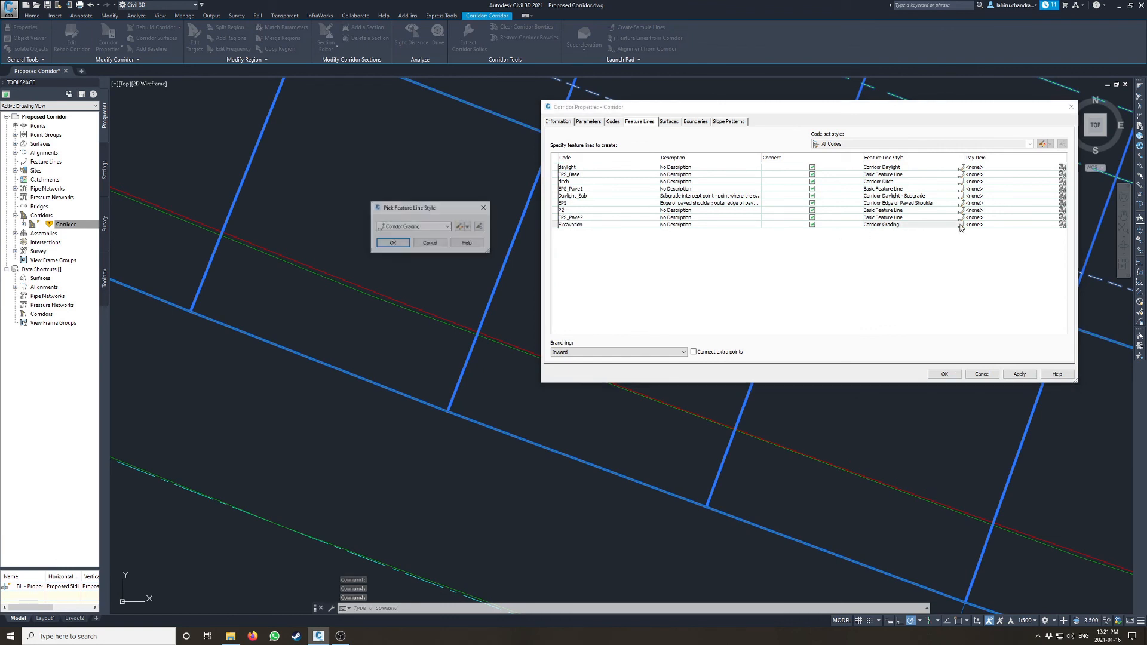
click(403, 227)
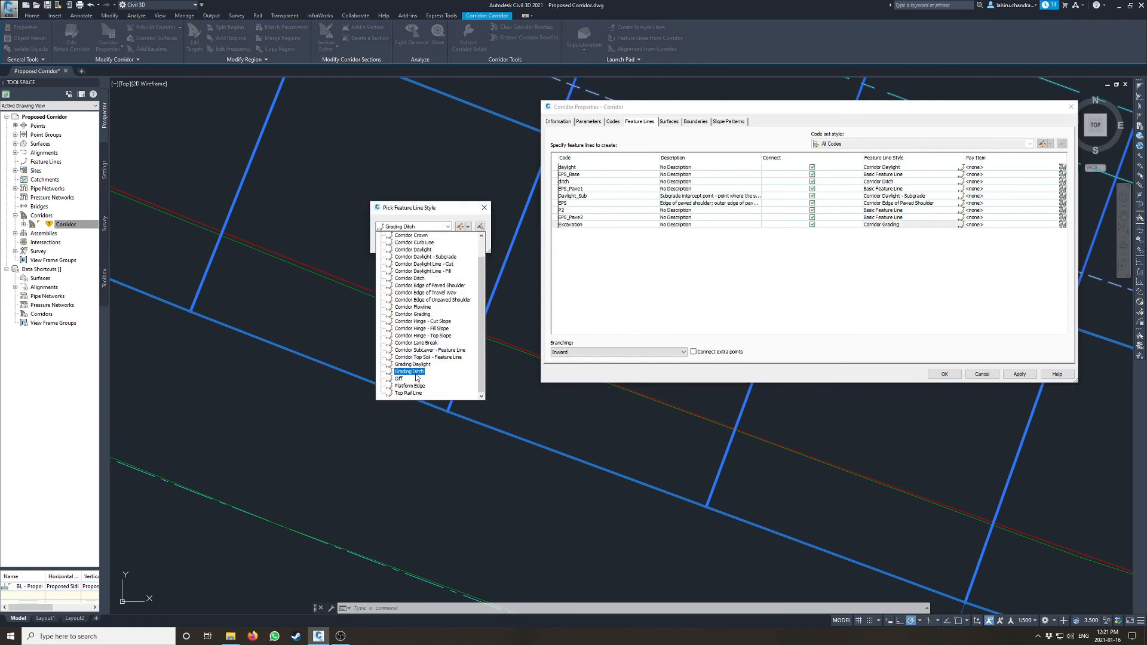
scroll(418, 278, up, 1)
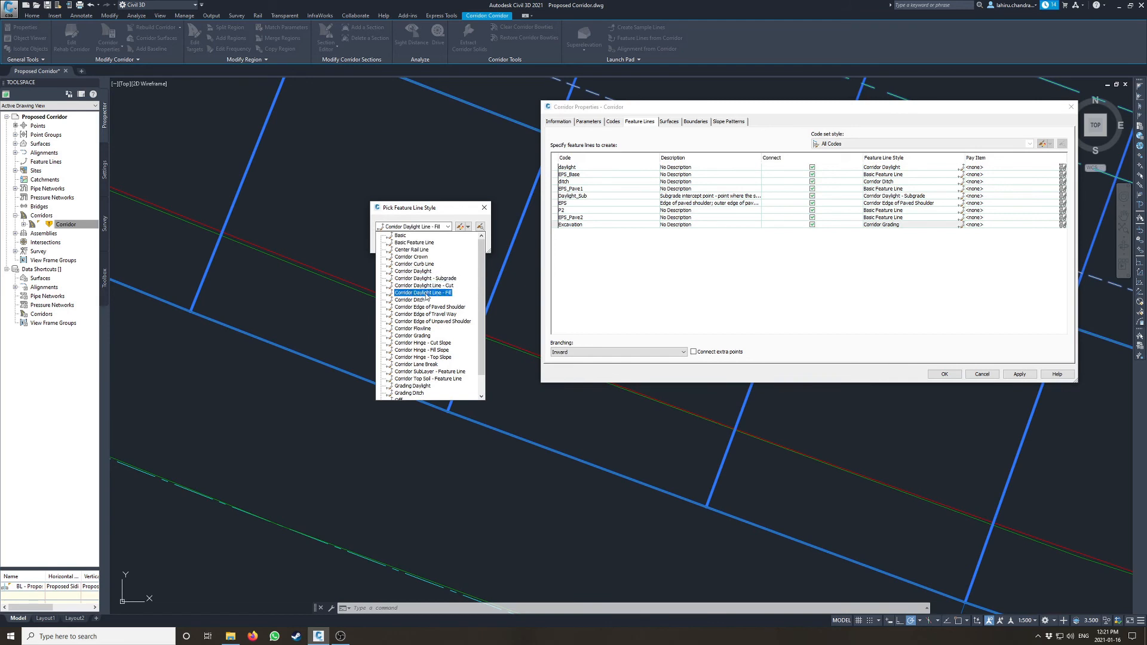
click(416, 364)
click(393, 246)
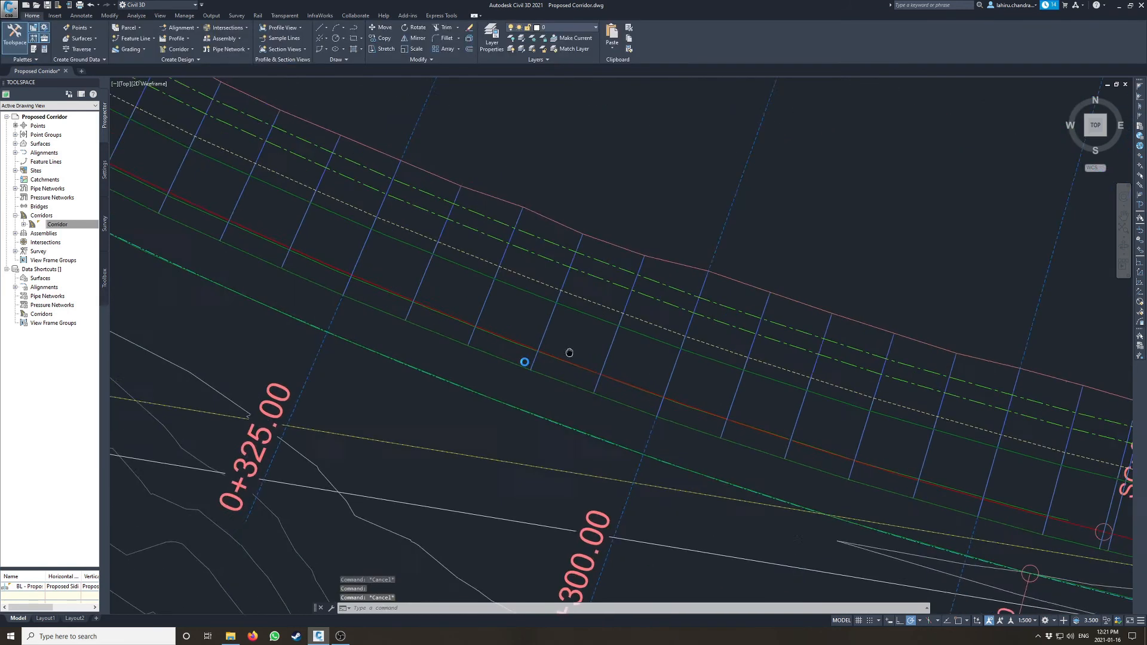
scroll(522, 357, up, 3)
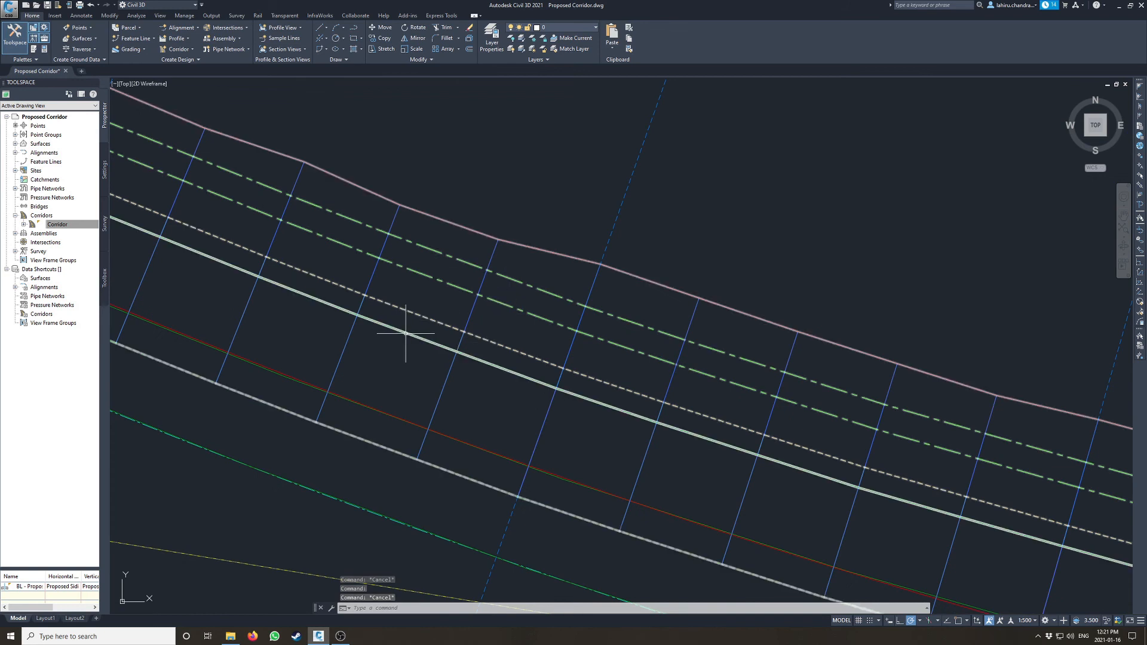
- Turn off feature line connection for the EPS_Base, EPS_Pave1, EPS_Pave2 and P2 codes in the corridor properties
click(40, 224)
right_click(57, 226)
click(75, 232)
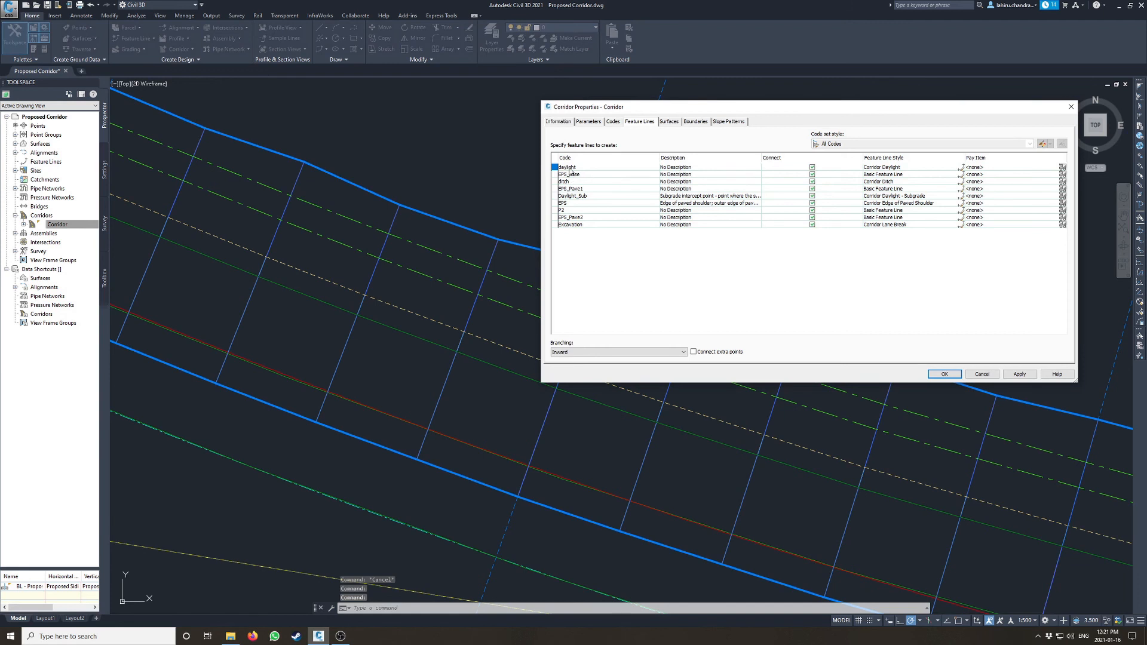
click(570, 203)
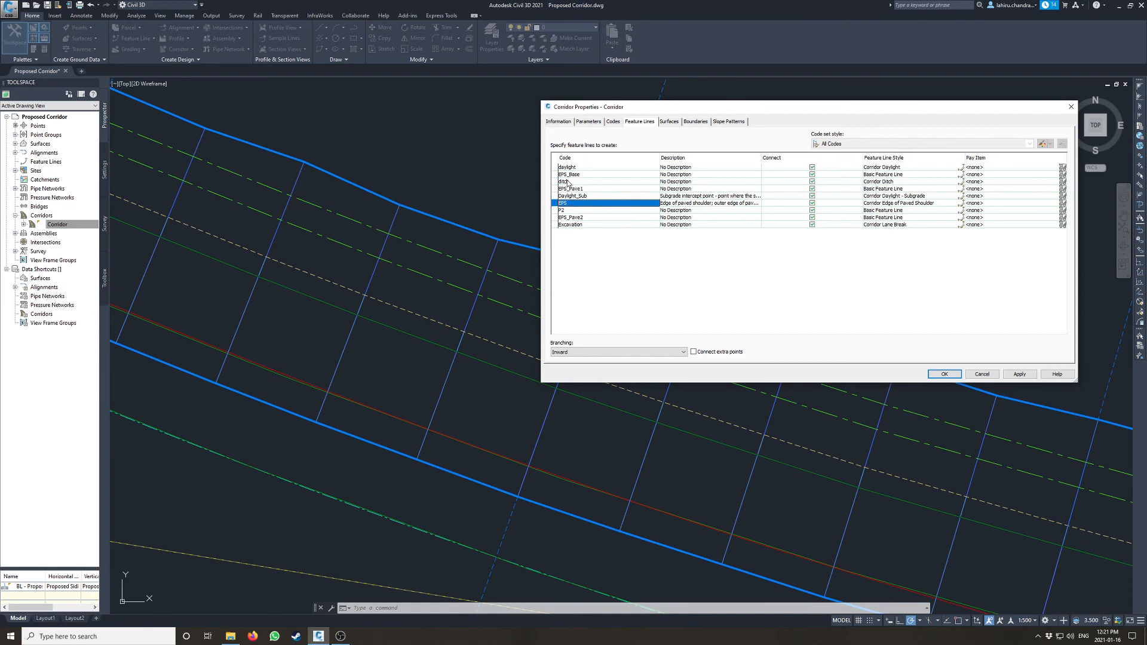
click(571, 175)
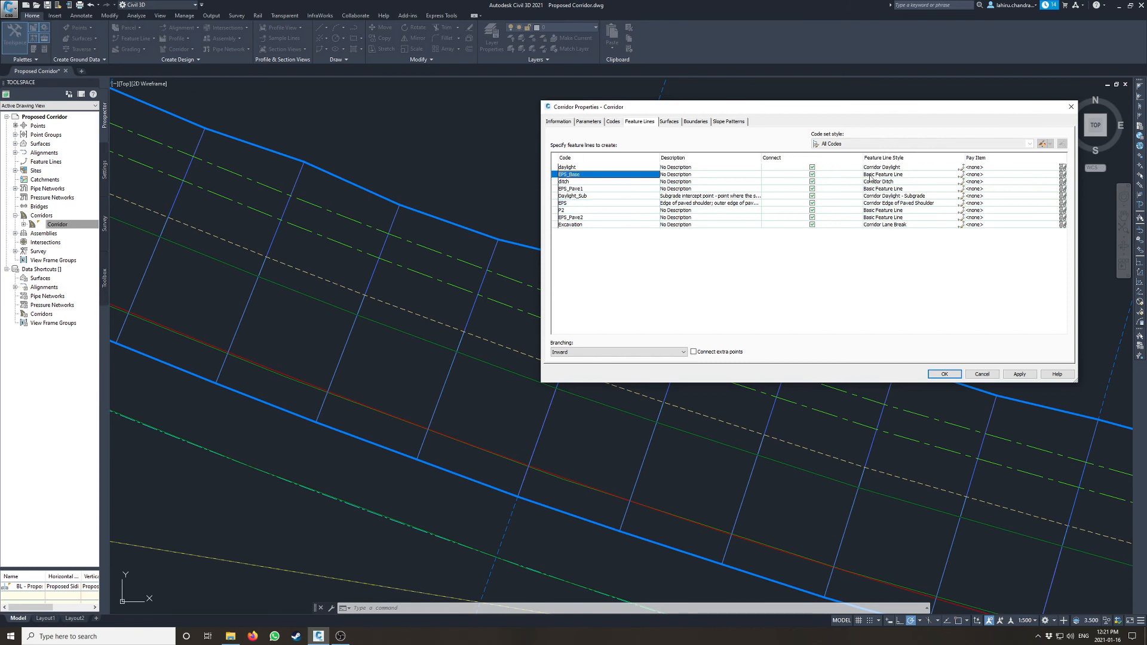
click(814, 177)
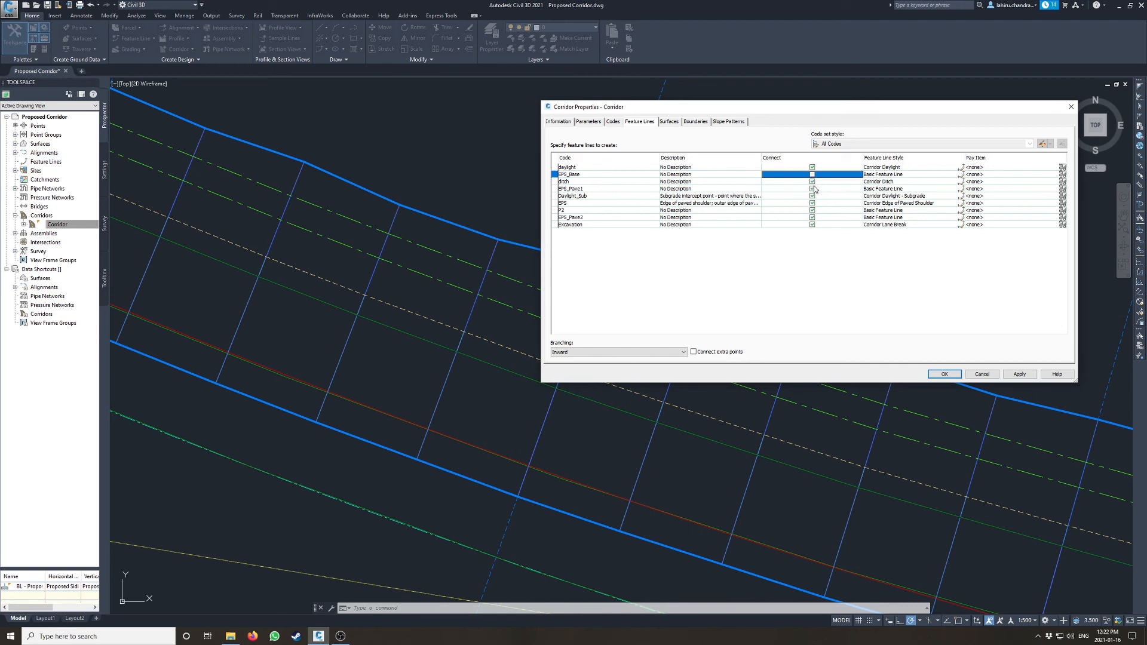
click(814, 190)
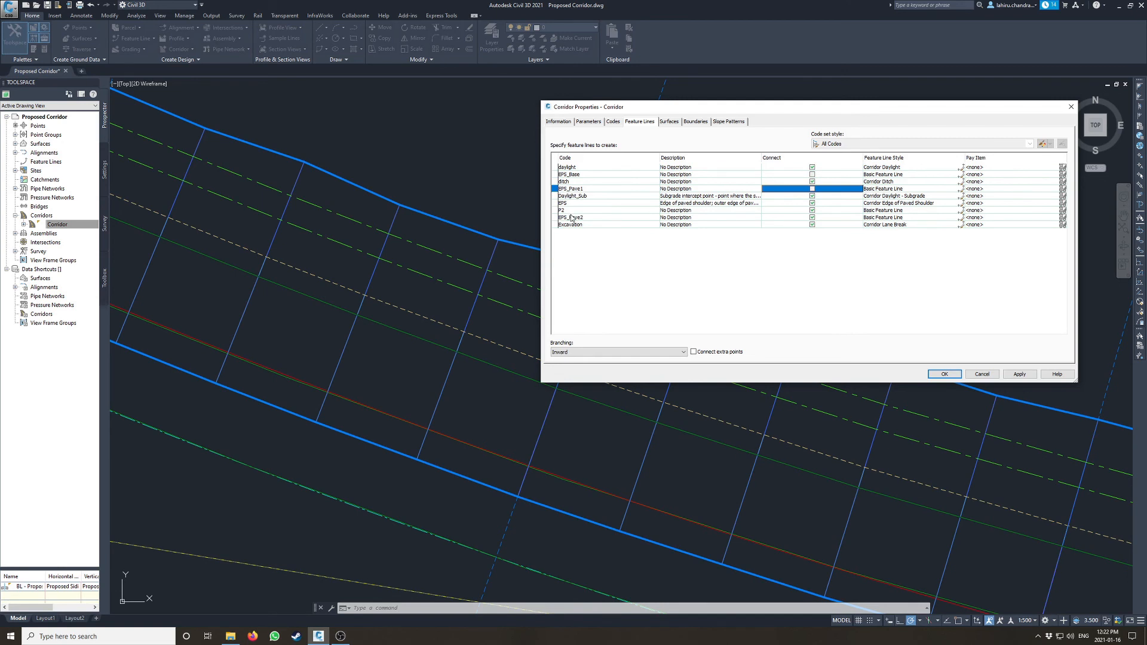
click(572, 218)
click(814, 218)
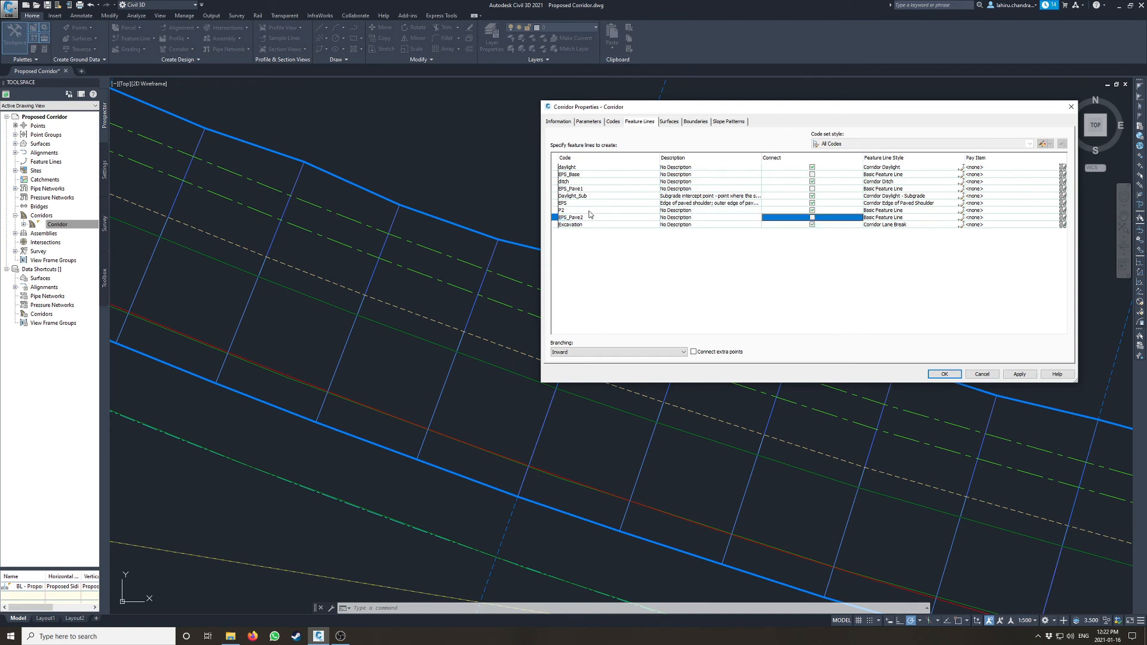
click(812, 211)
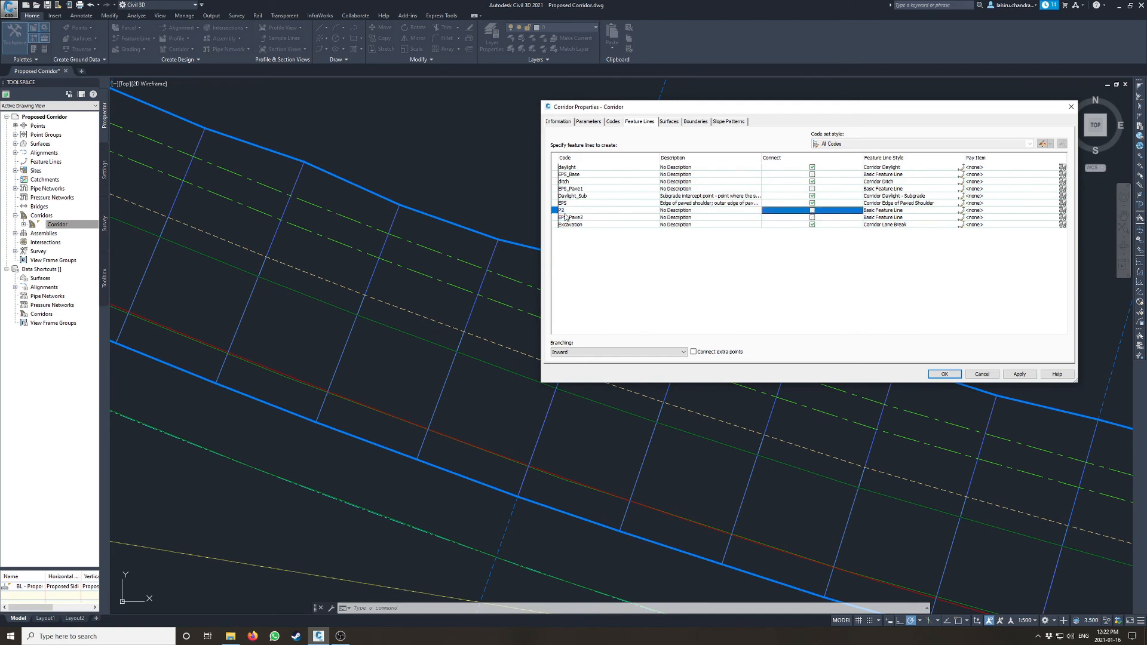
- Toggle the Daylight_Sub code's connection off and back on, and apply the feature line changes to the corridor
click(575, 197)
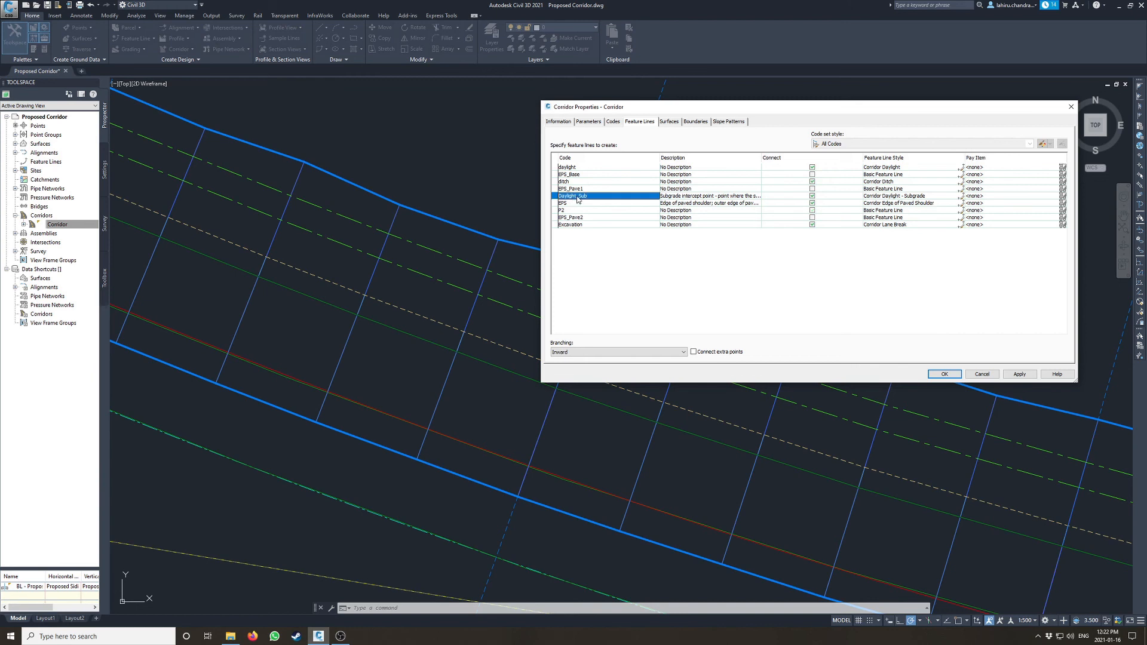
click(812, 197)
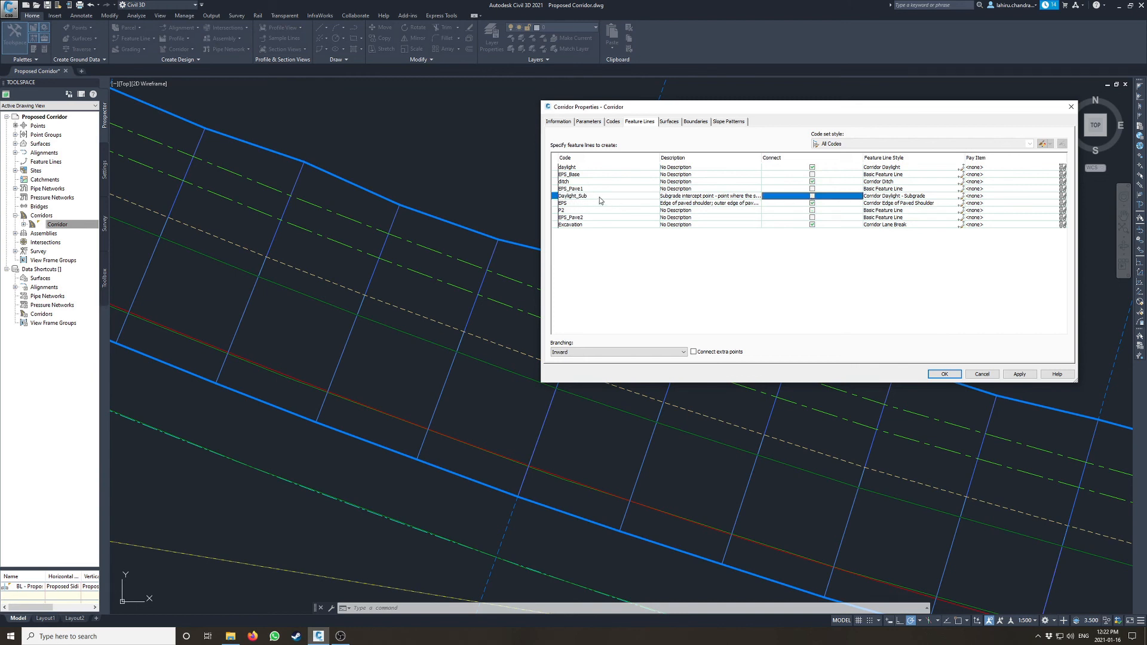
click(574, 190)
click(1019, 374)
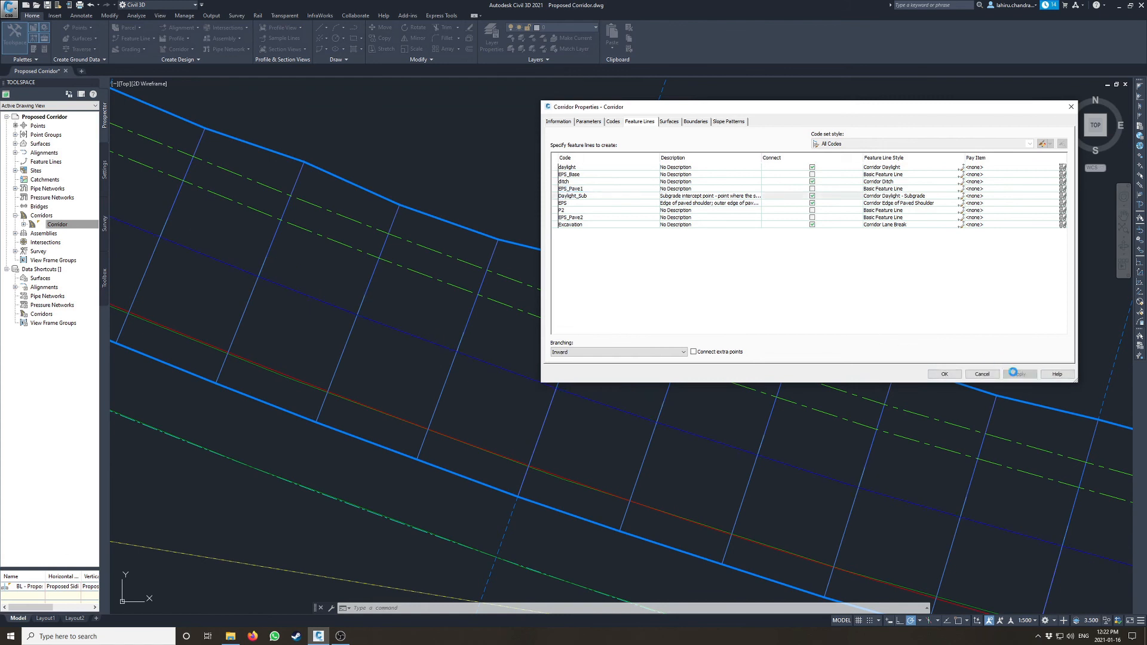
click(944, 374)
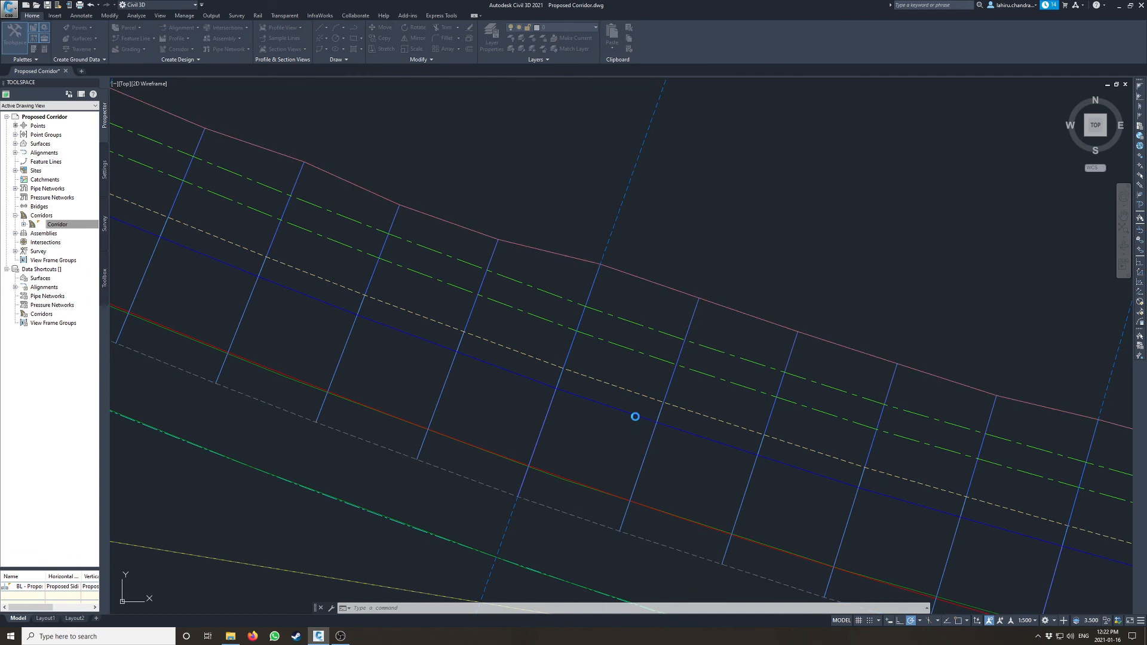
key(Escape)
key(Escape)
- Select the corridor and set its code set style to Basic in the corridor properties
click(633, 410)
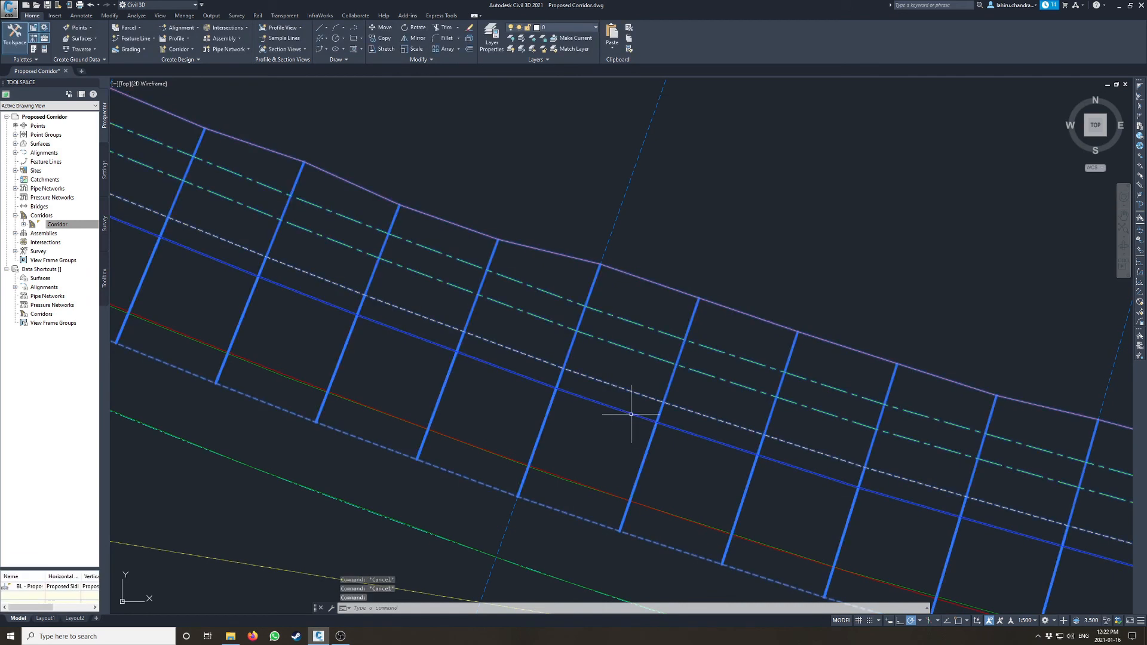
scroll(501, 338, down, 2)
right_click(77, 227)
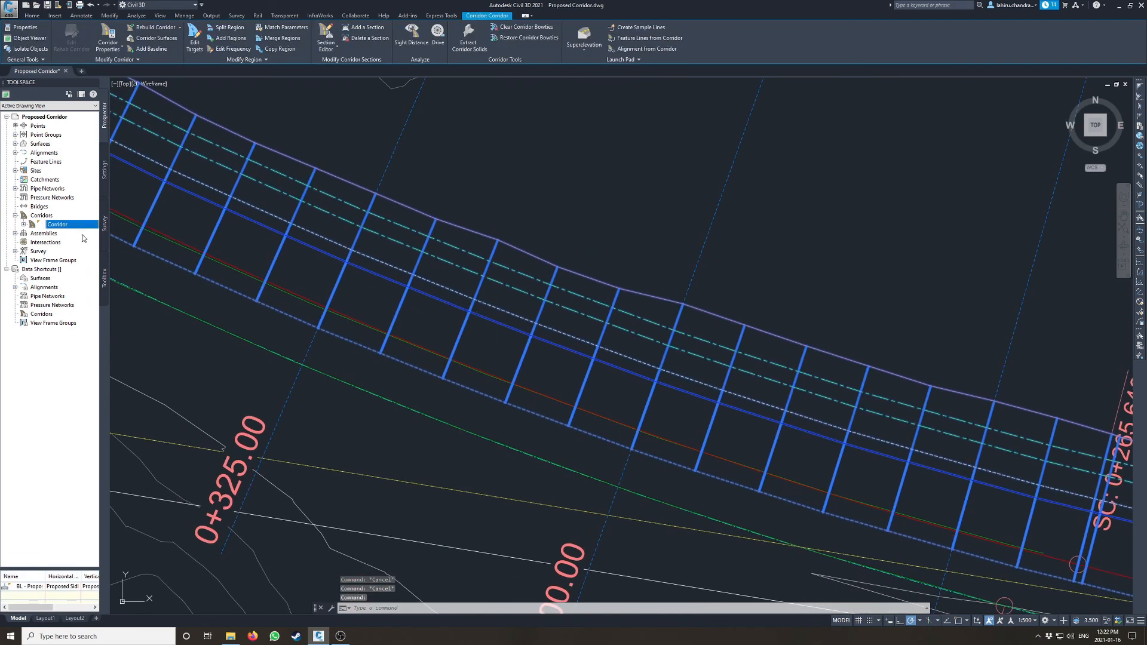
click(108, 230)
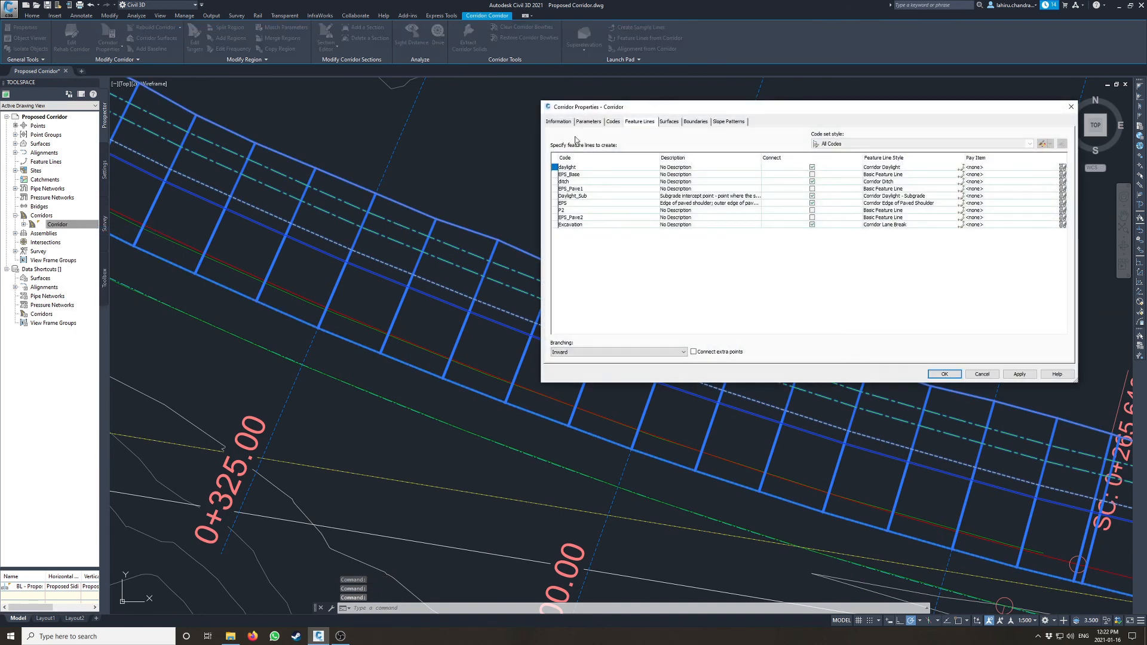
click(595, 123)
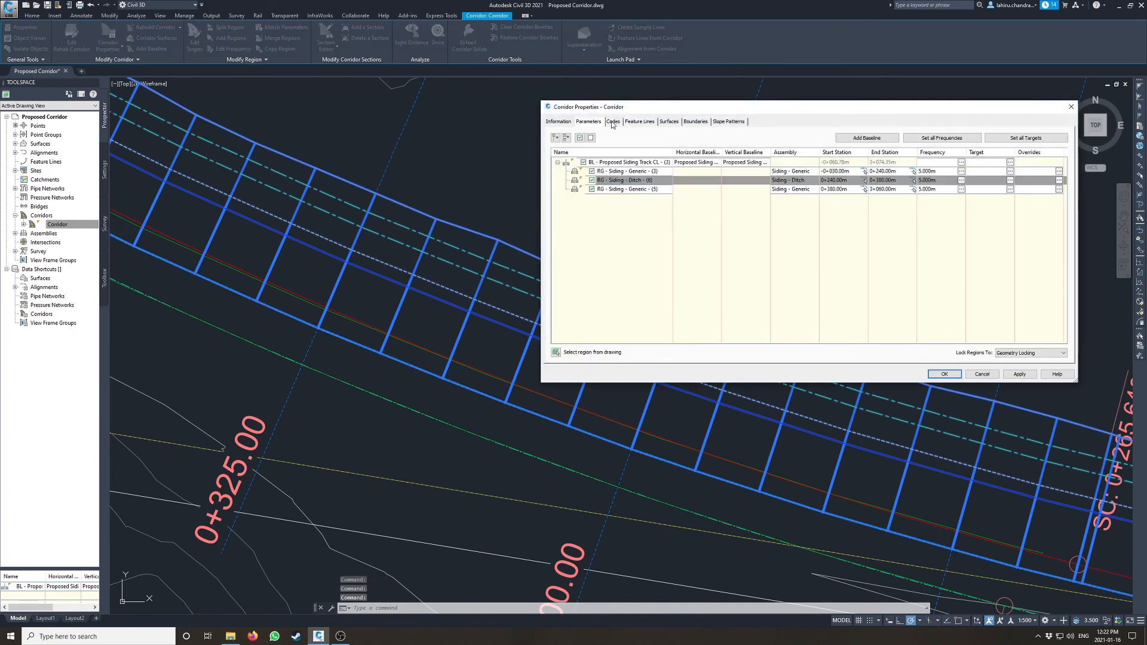
click(613, 122)
click(752, 144)
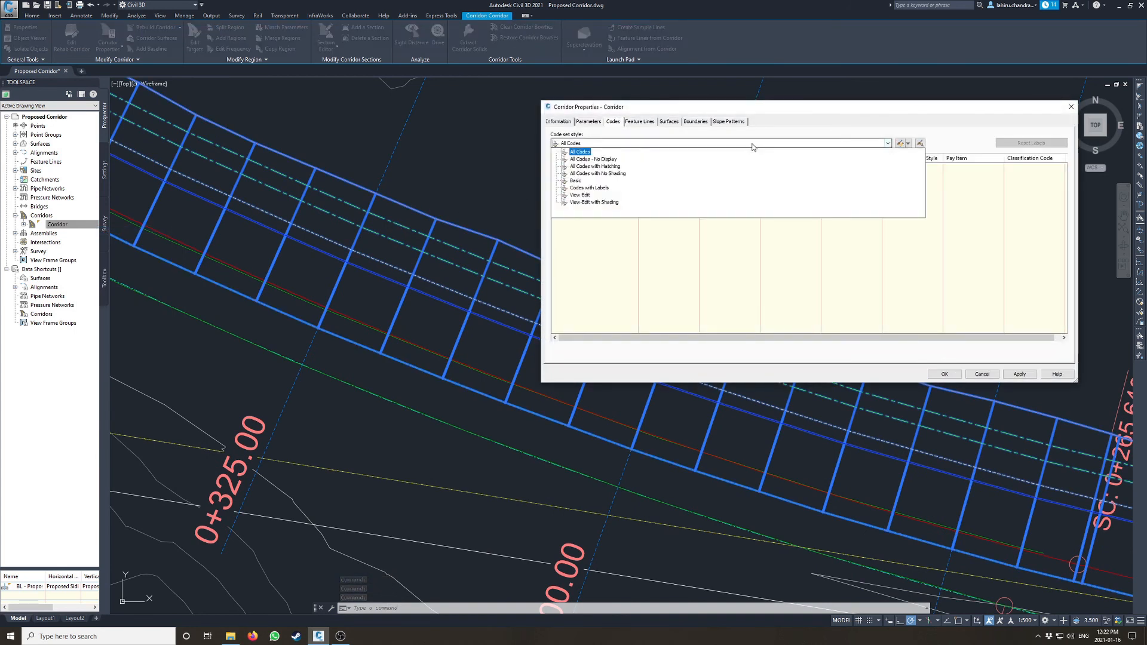
click(579, 181)
- Set the default link style in the Basic code set to No Display and apply it to the corridor
click(899, 144)
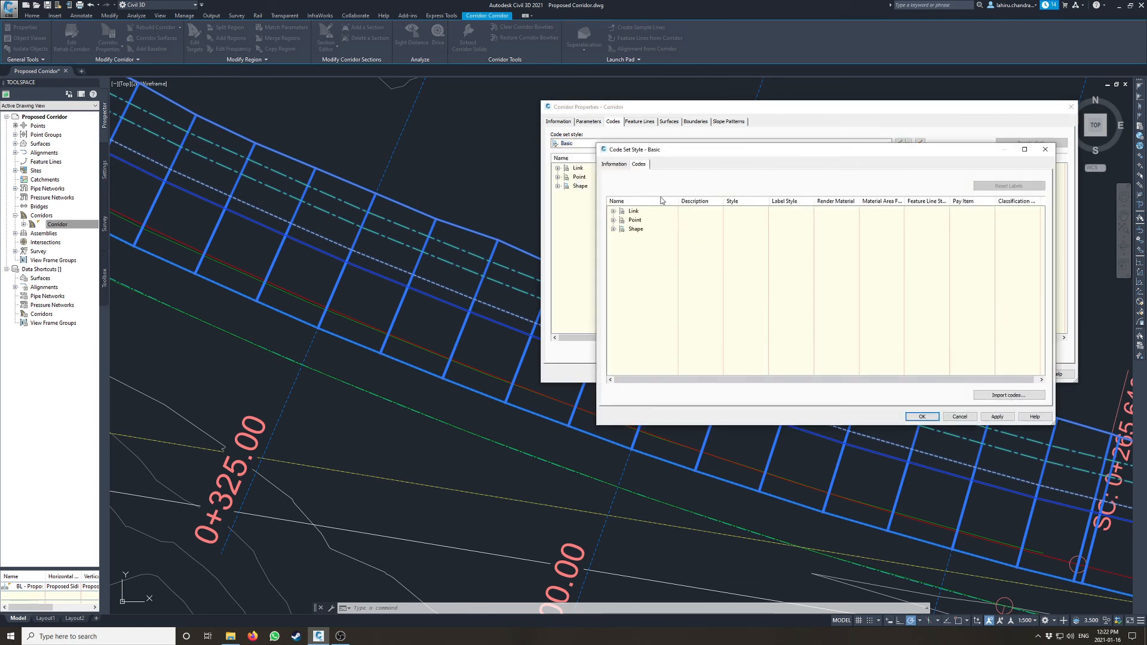
click(613, 211)
click(764, 221)
click(411, 226)
click(408, 235)
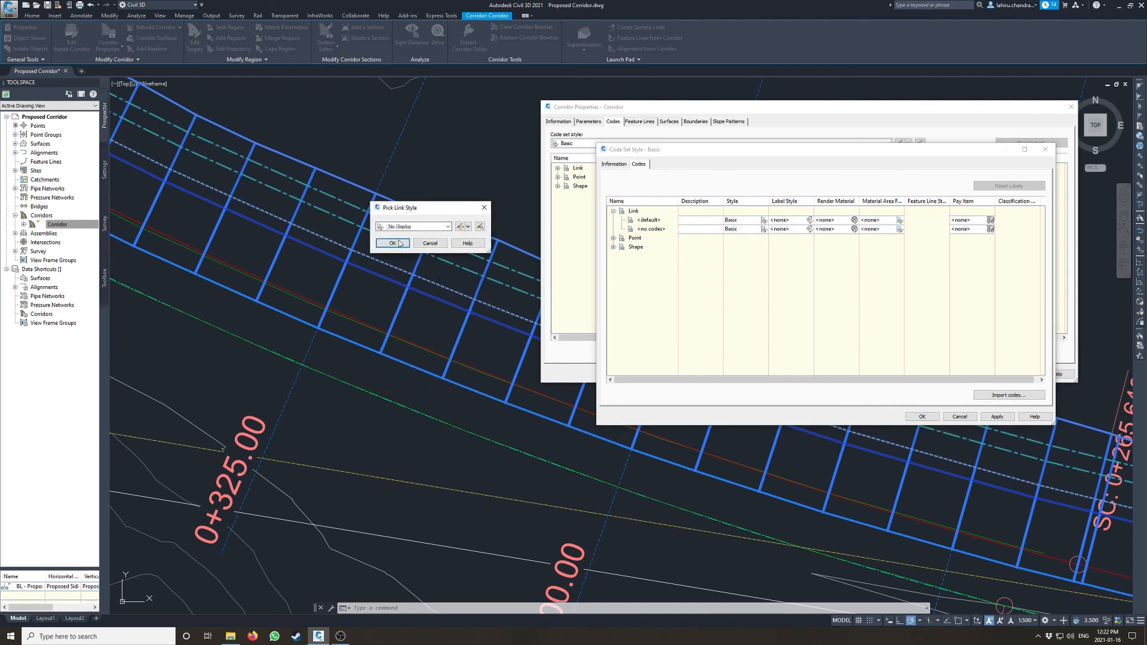
click(394, 245)
click(998, 416)
click(922, 417)
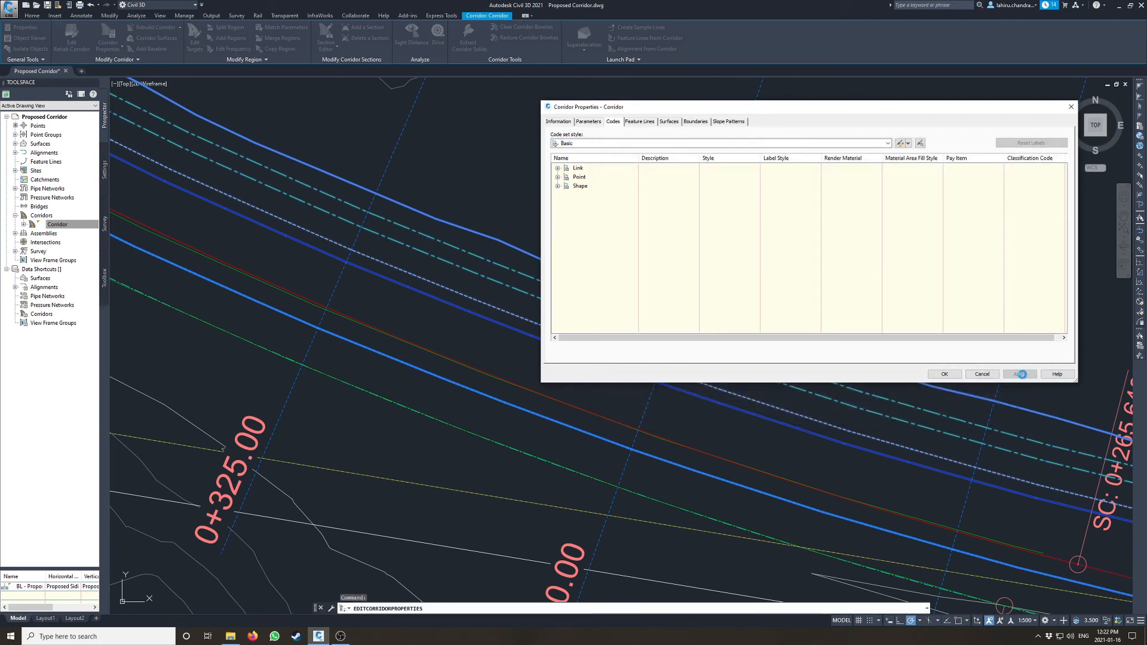
click(945, 374)
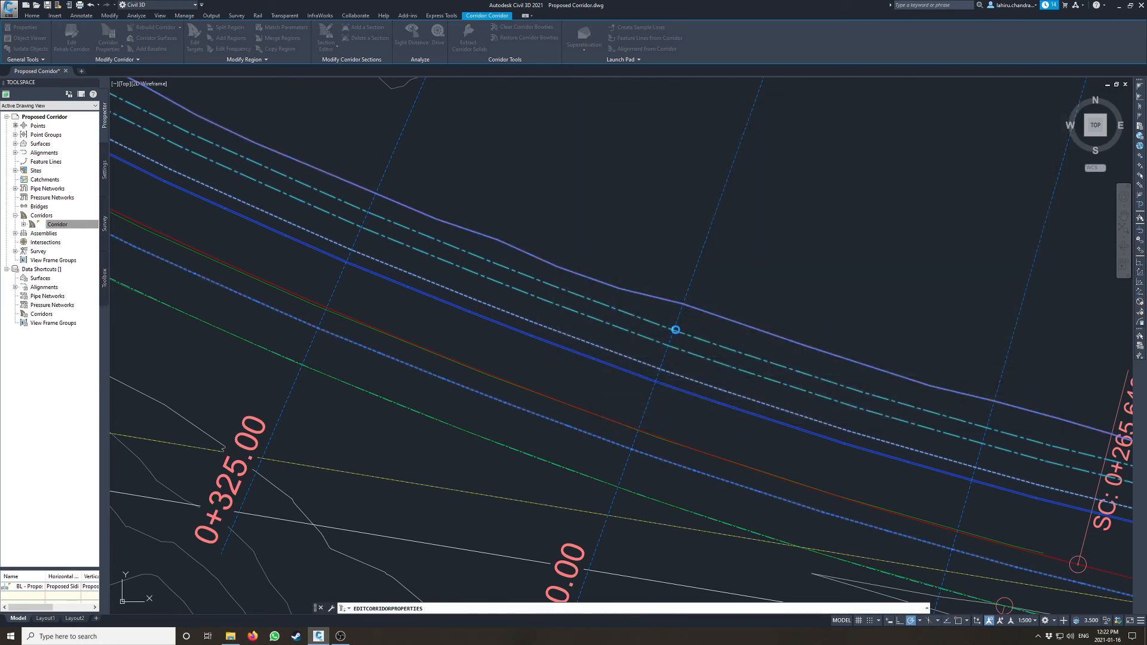
- Examine the corridor's feature lines in plan along the ditch region, between about 0+375 and 0+250
scroll(655, 299, down, 6)
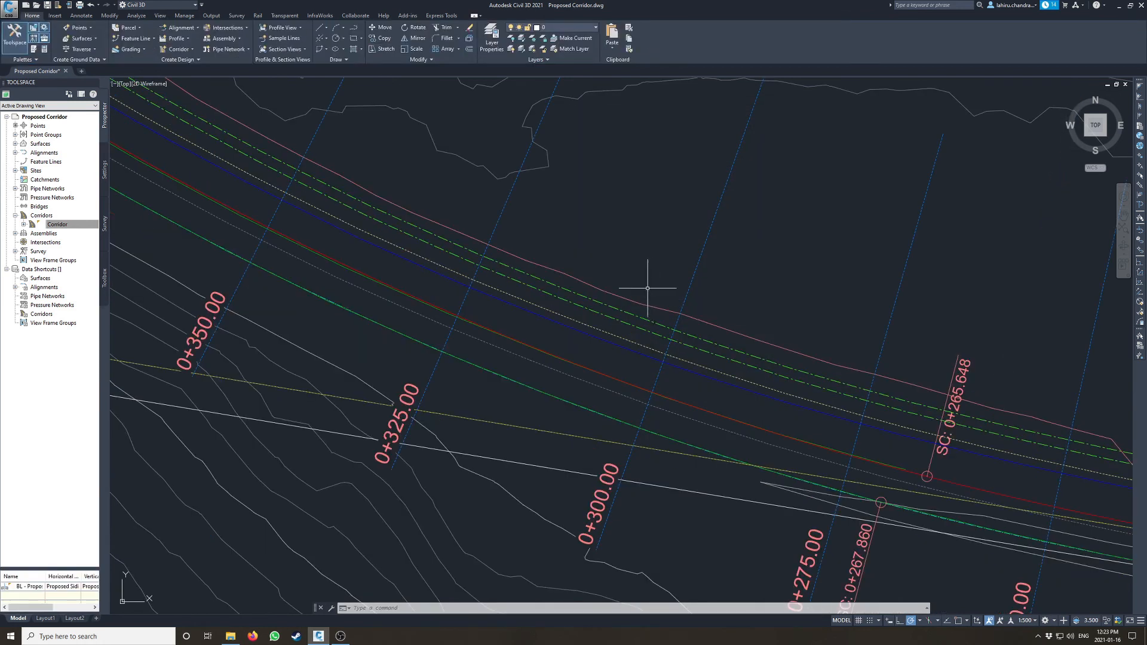
scroll(855, 350, up, 4)
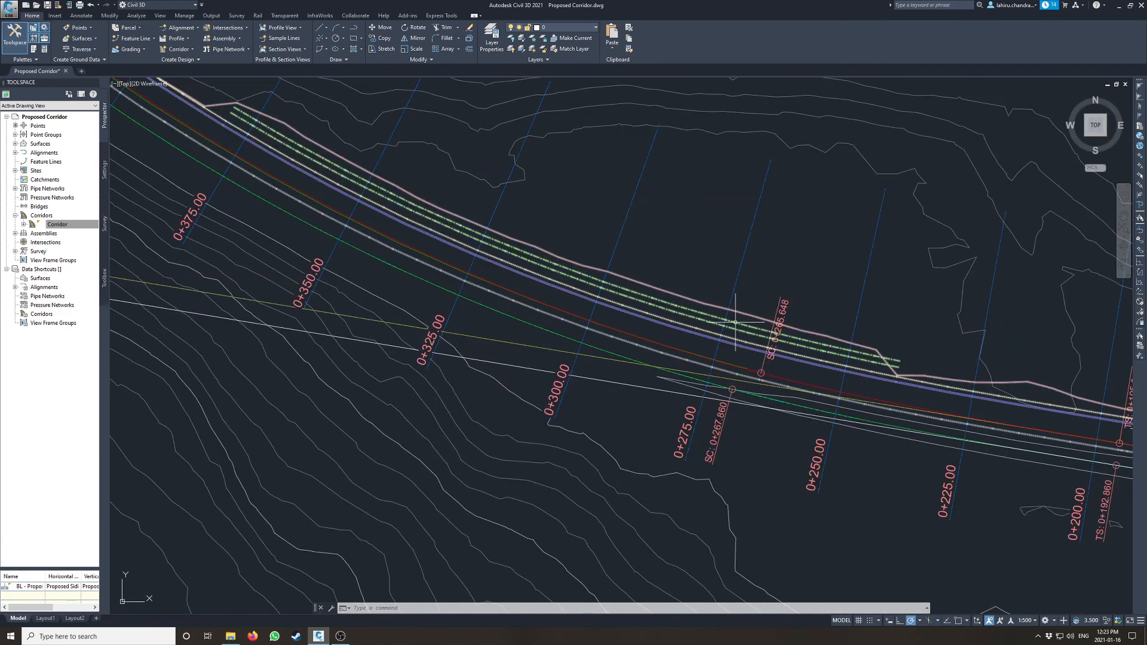
mouse_move(743, 323)
middle_down()
mouse_move(638, 309)
mouse_move(839, 343)
middle_up()
middle_drag(414, 225, 895, 444)
mouse_move(434, 161)
middle_down()
mouse_move(820, 440)
mouse_move(574, 238)
mouse_move(468, 175)
middle_up()
middle_drag(836, 394, 593, 251)
scroll(699, 326, up, 2)
key(Escape)
key(Escape)
click(682, 317)
key(Escape)
- Select the corridor and examine its daylight line and ditch region ends from 0+350 towards 0+100
click(681, 314)
middle_drag(922, 346, 748, 310)
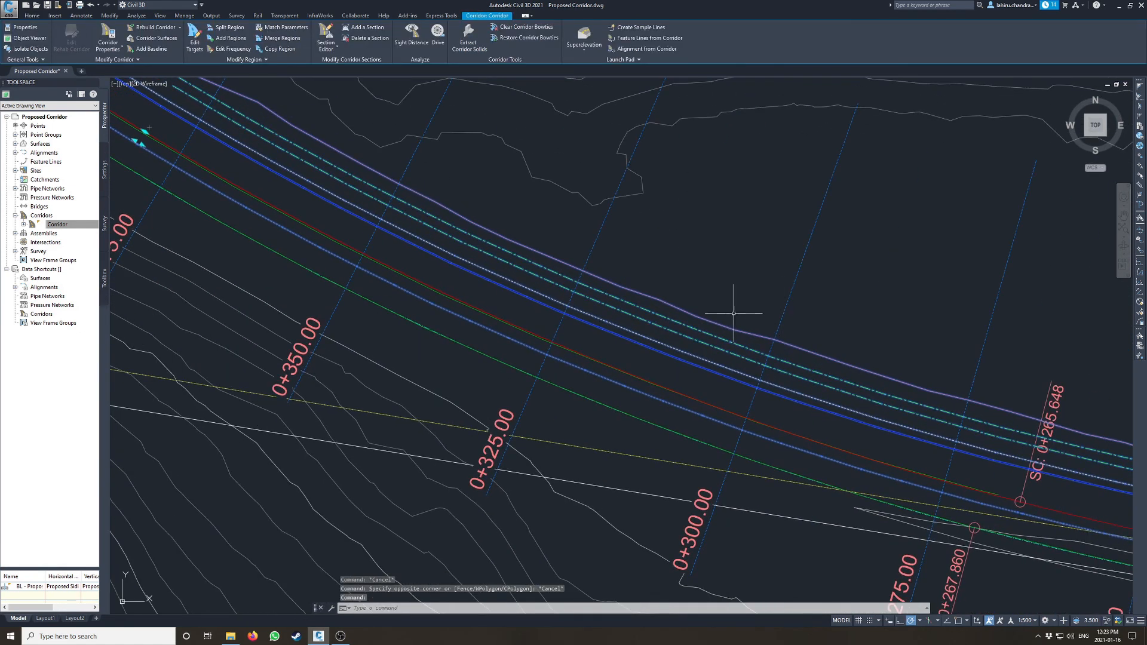
middle_drag(917, 418, 845, 308)
scroll(846, 362, down, 2)
scroll(951, 393, down, 2)
middle_drag(951, 394, 589, 329)
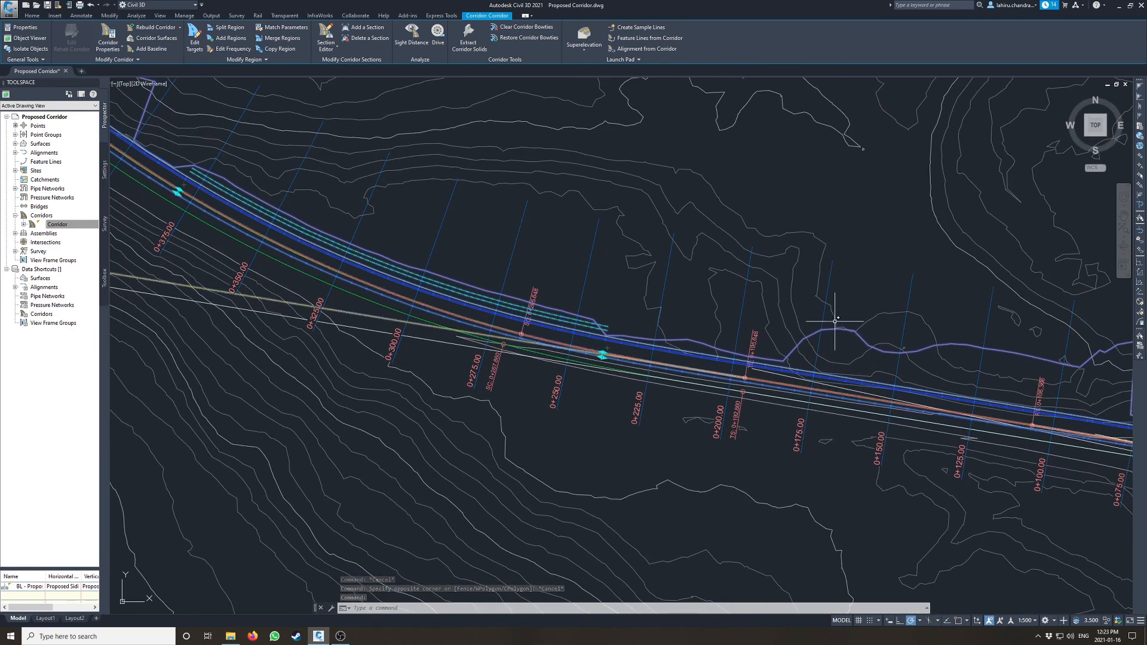
middle_drag(593, 322, 751, 386)
- Add three manual corridor sections around station 0+242.50, at the abrupt daylight transition where the ditch region starts
scroll(583, 339, up, 2)
scroll(879, 429, up, 2)
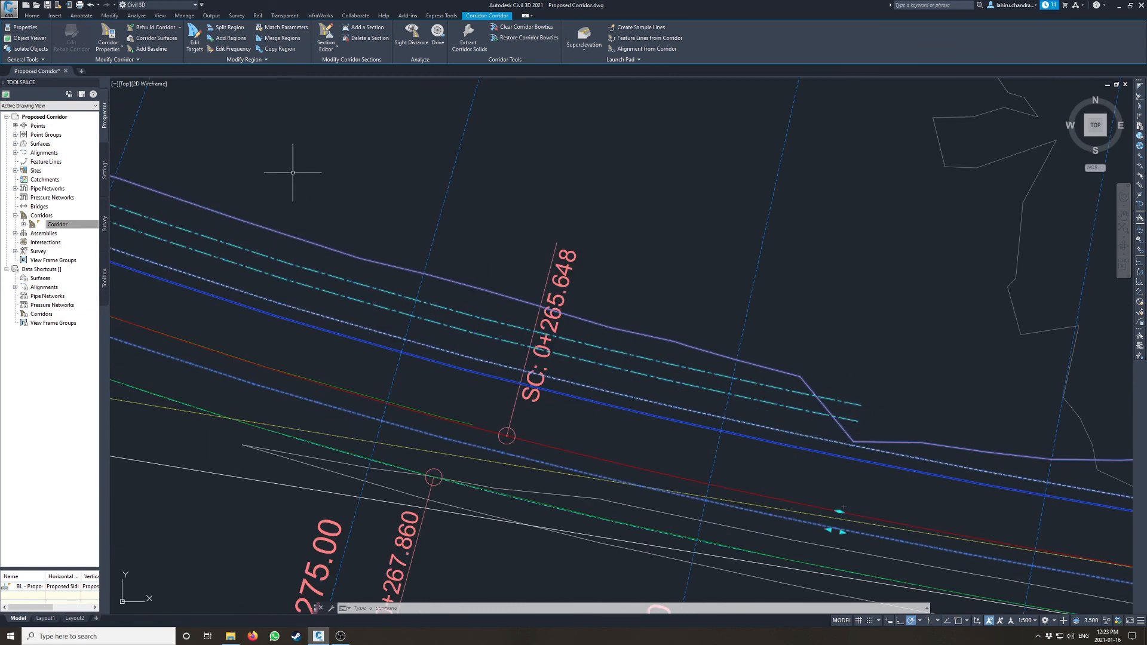
click(363, 27)
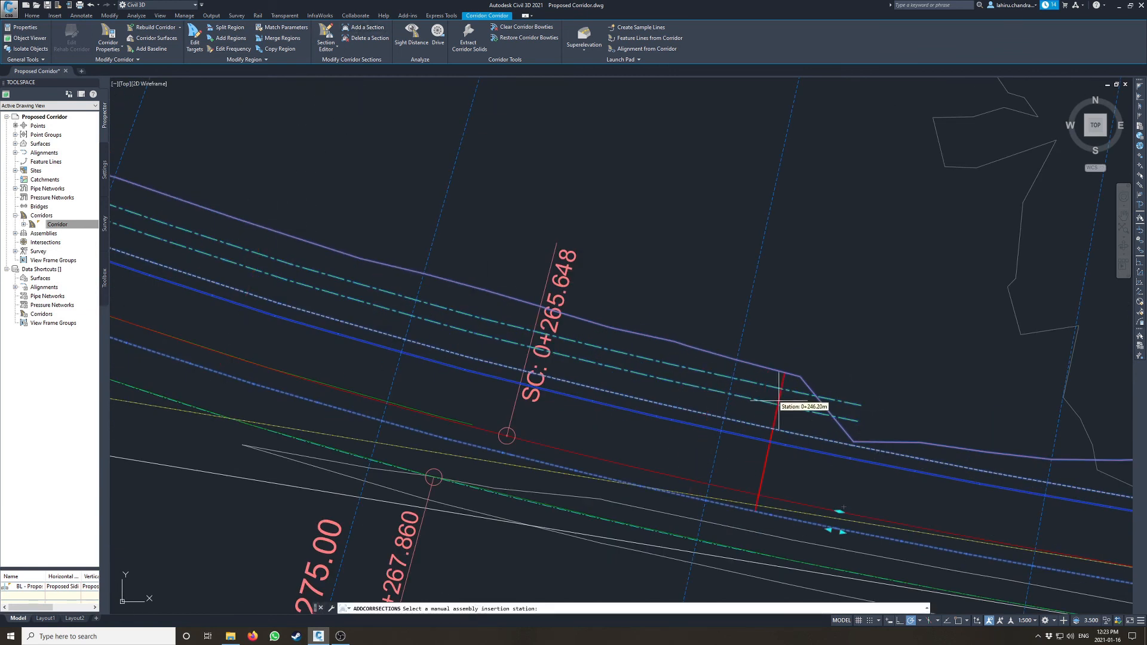
click(824, 423)
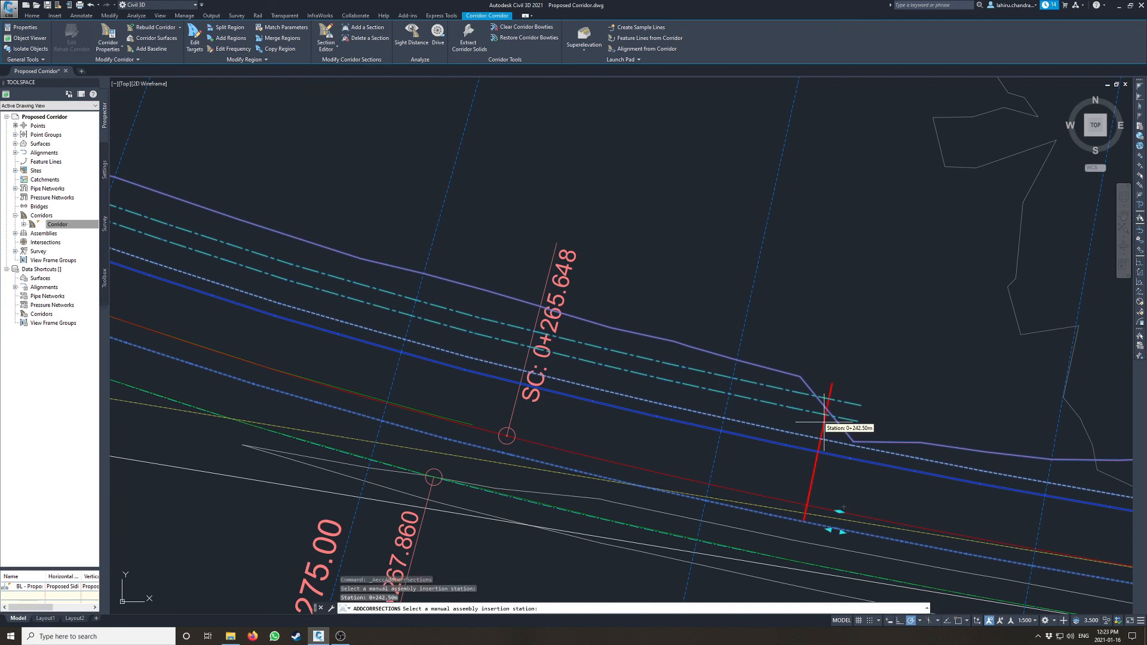
click(841, 429)
click(804, 422)
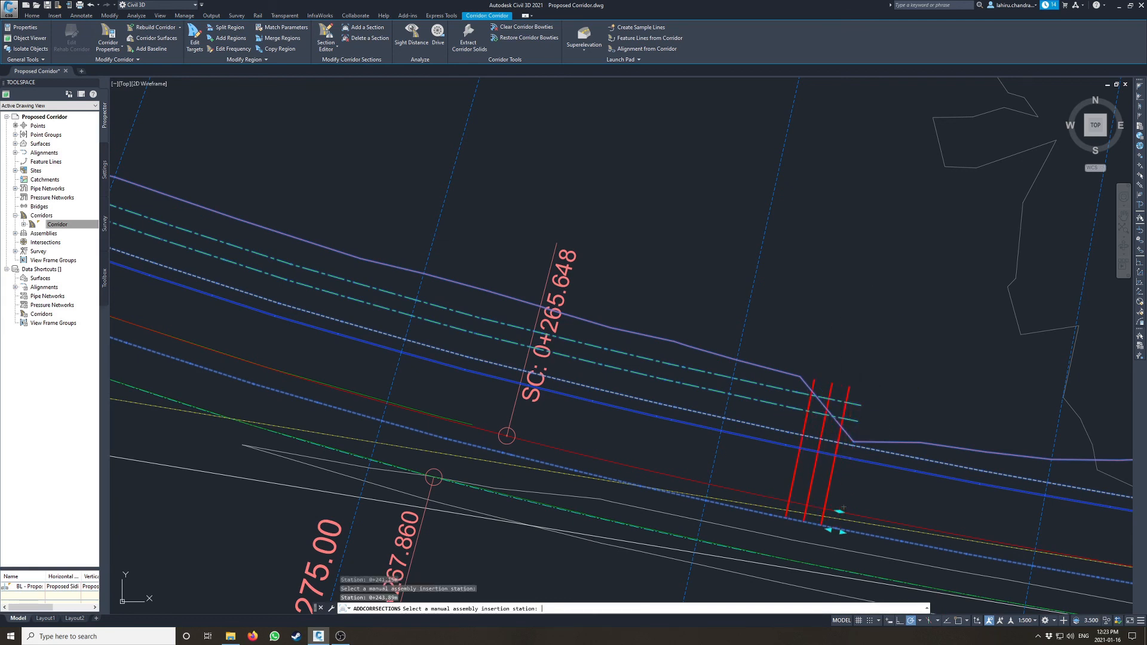
key(Return)
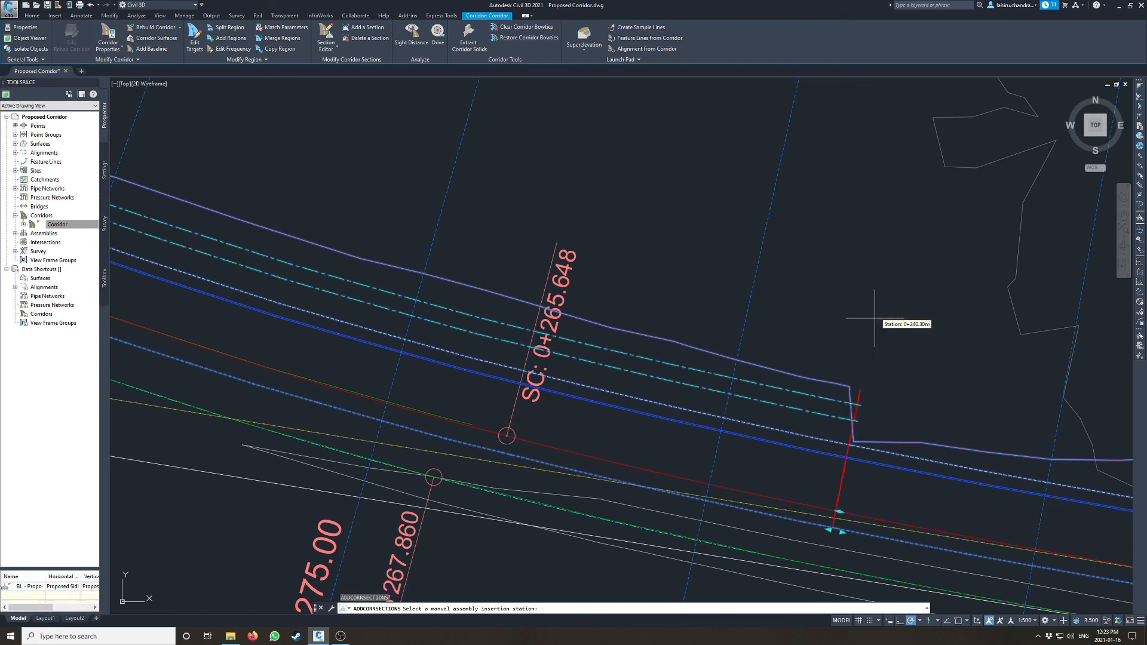
- In the corridor's properties, add a slope pattern between the EPS and ditch feature lines
key(Escape)
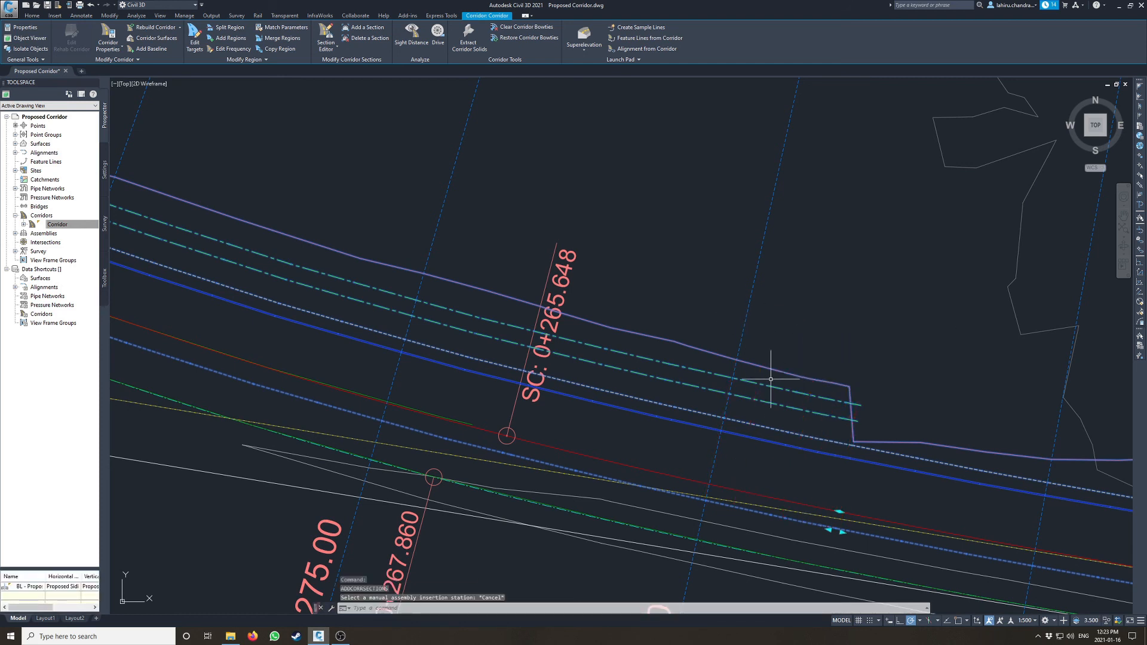
key(Escape)
click(758, 364)
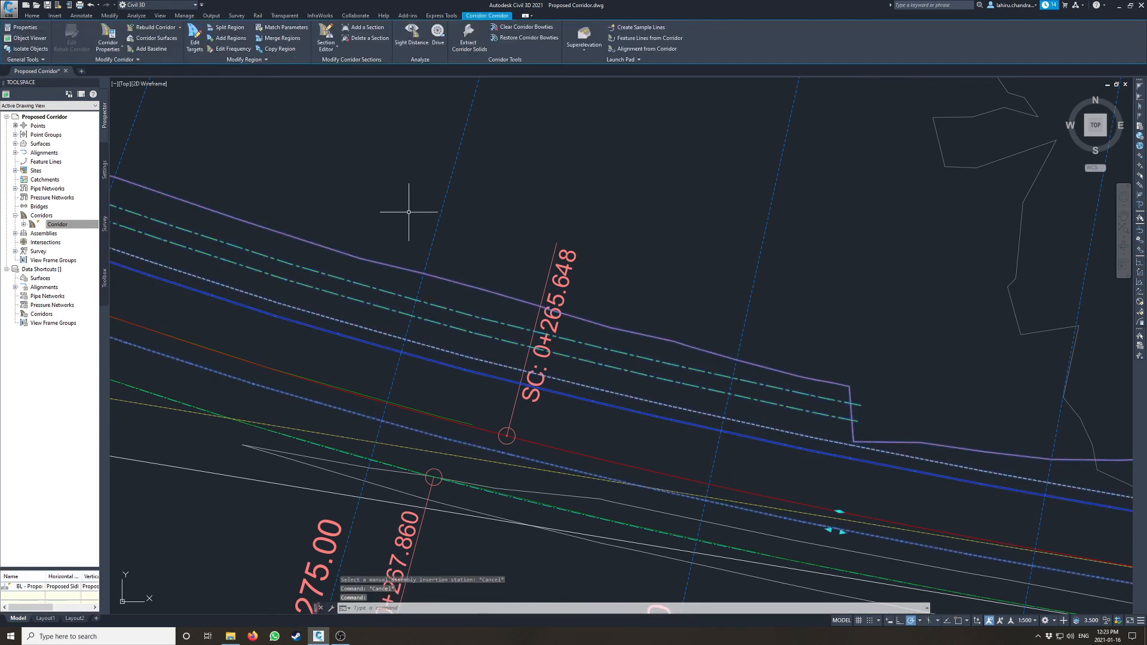
right_click(58, 224)
click(113, 229)
click(721, 122)
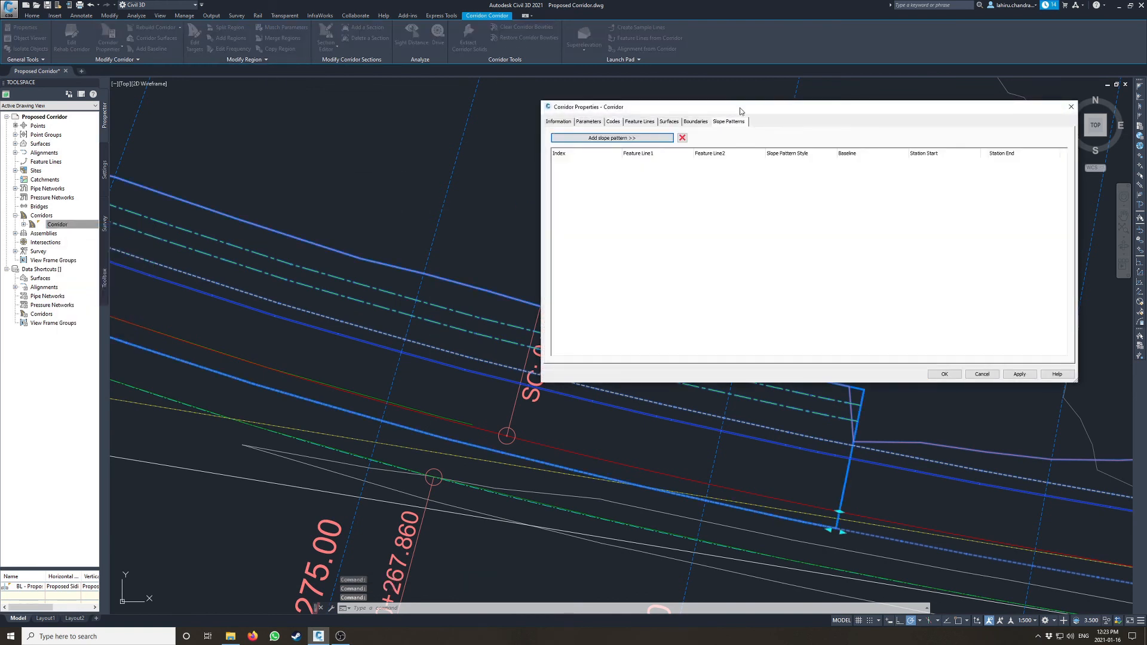
drag(752, 106, 729, 85)
click(589, 117)
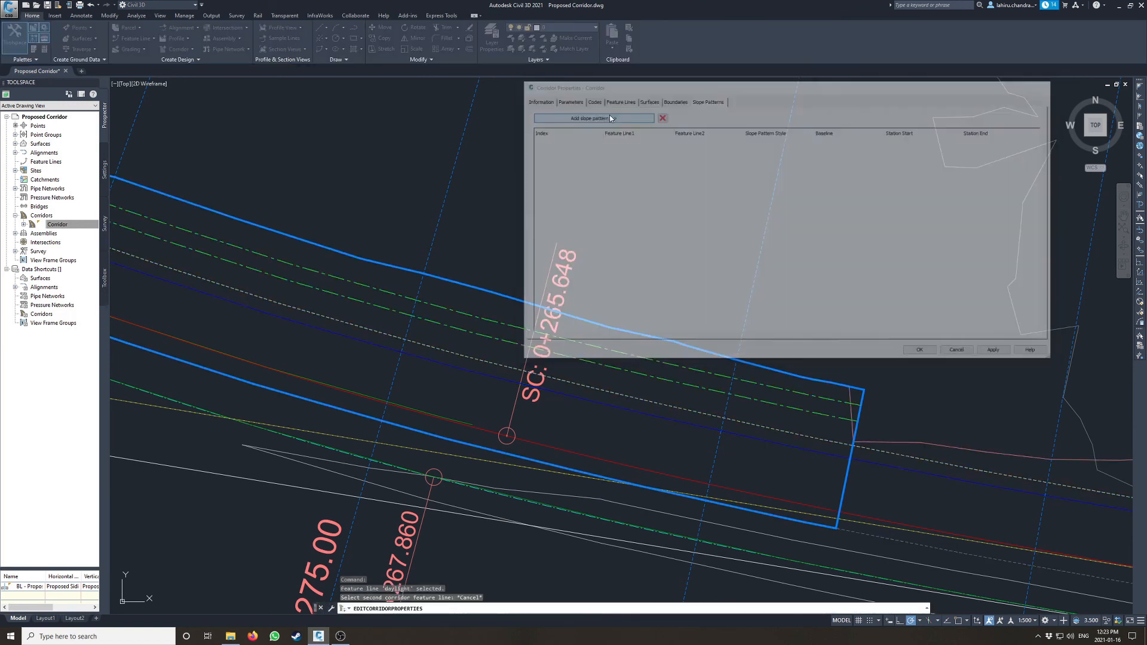
click(623, 408)
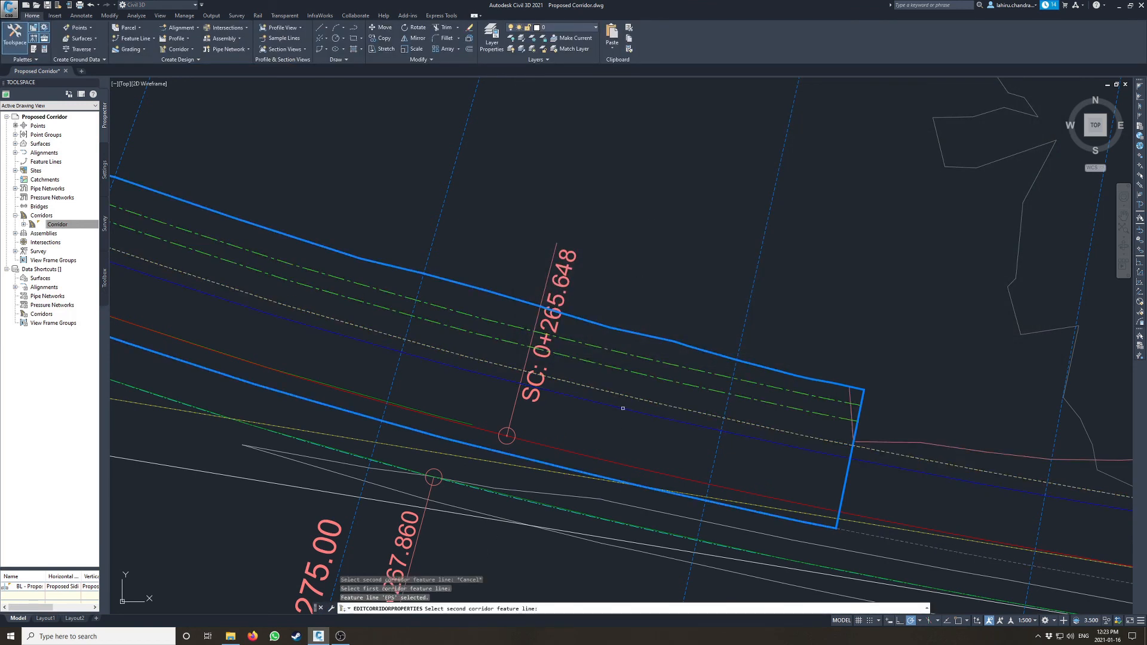
click(635, 373)
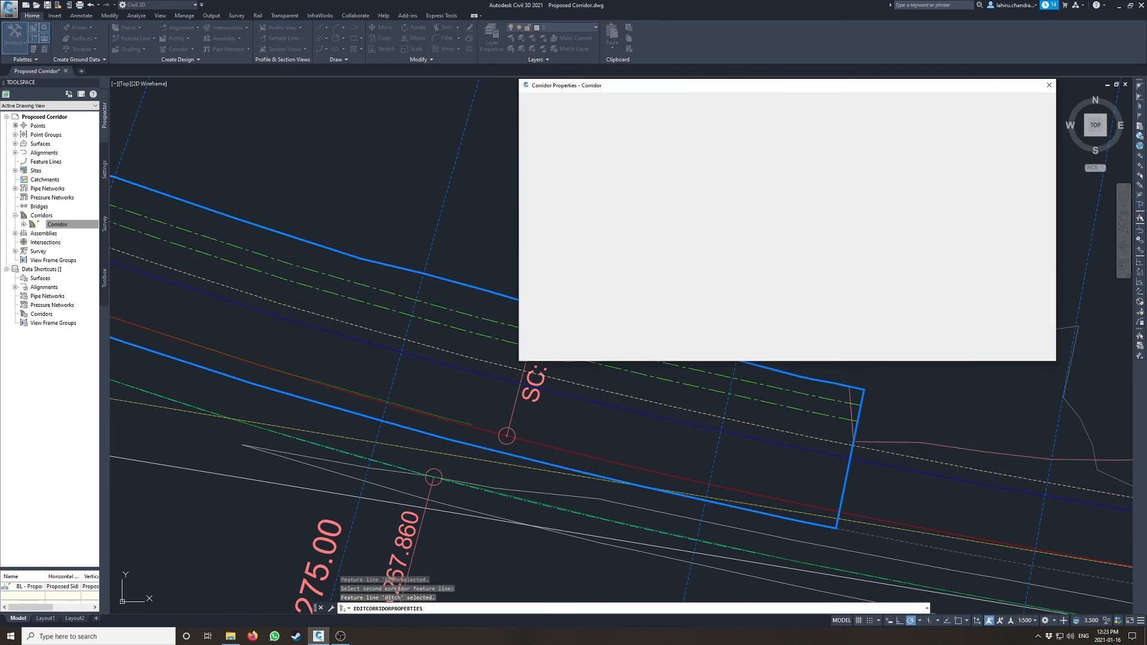
- Add a second slope pattern between the daylight and ditch feature lines
click(582, 115)
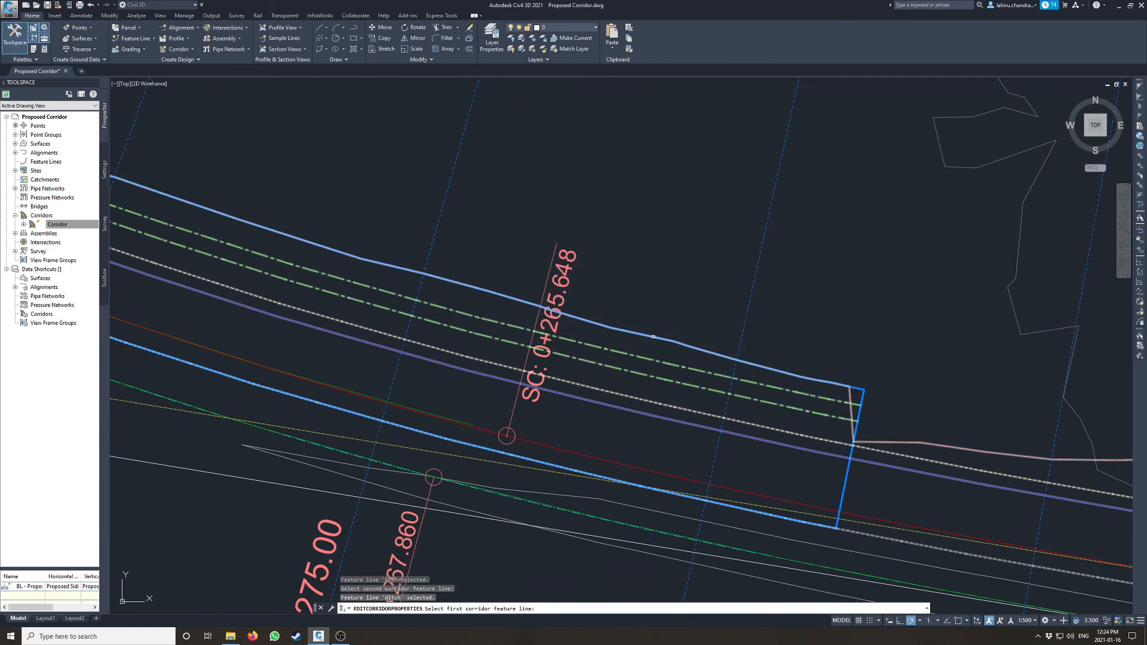
click(647, 358)
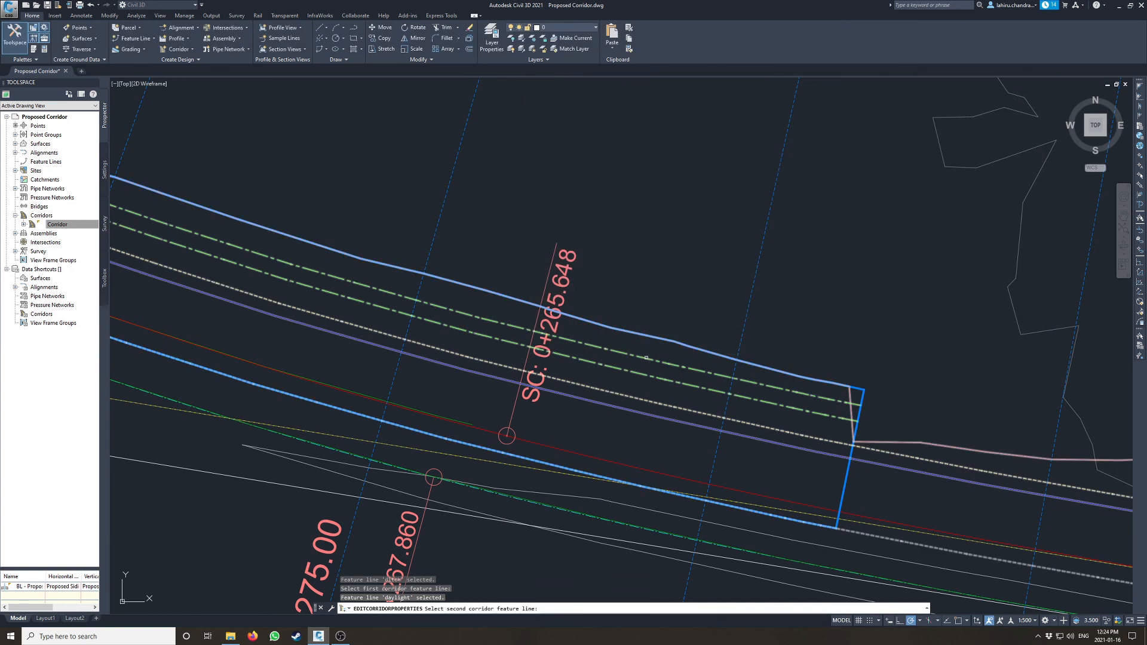
click(646, 358)
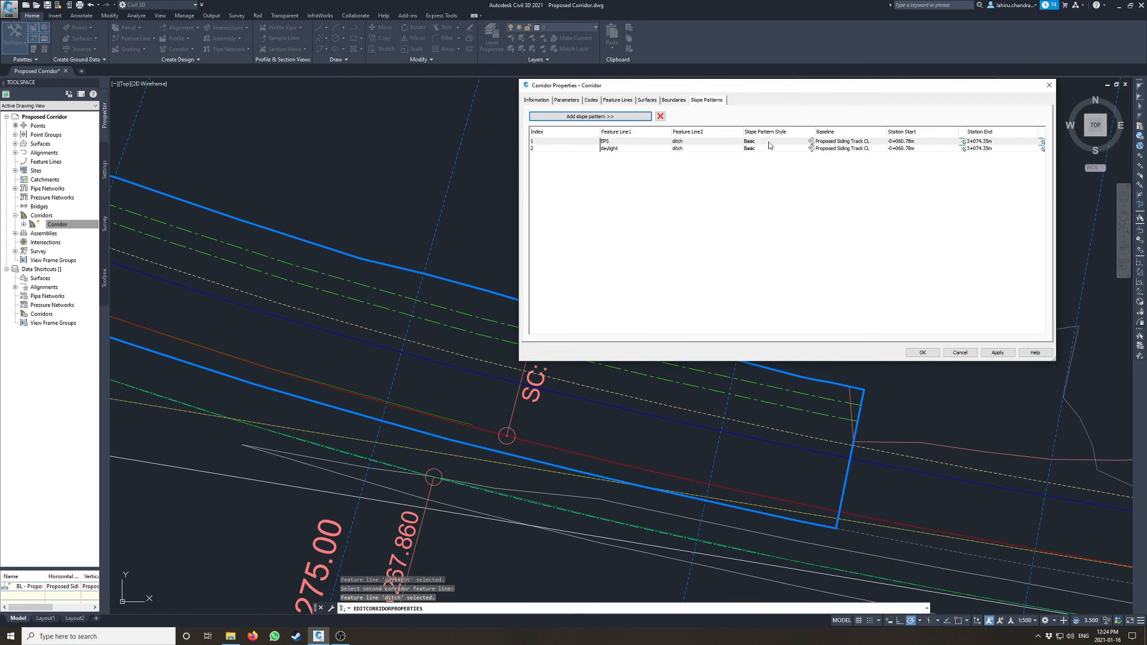
- Review the Basic slope pattern style's layout for the EPS-to-ditch pattern, keep that style and apply the slope patterns to the corridor
click(812, 143)
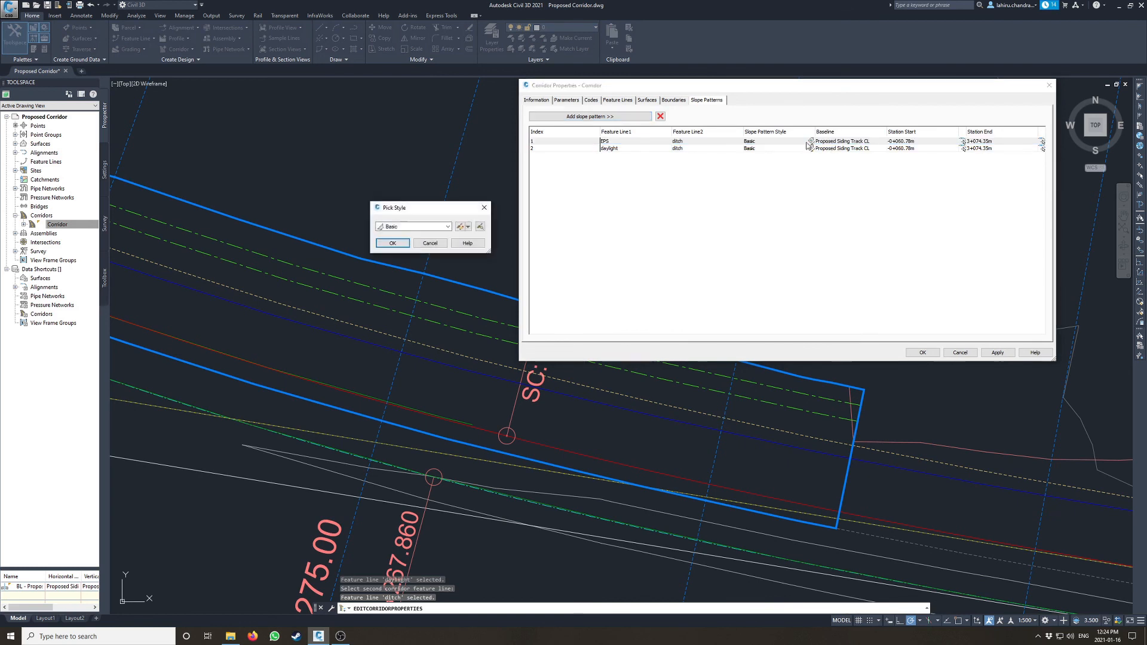
click(461, 228)
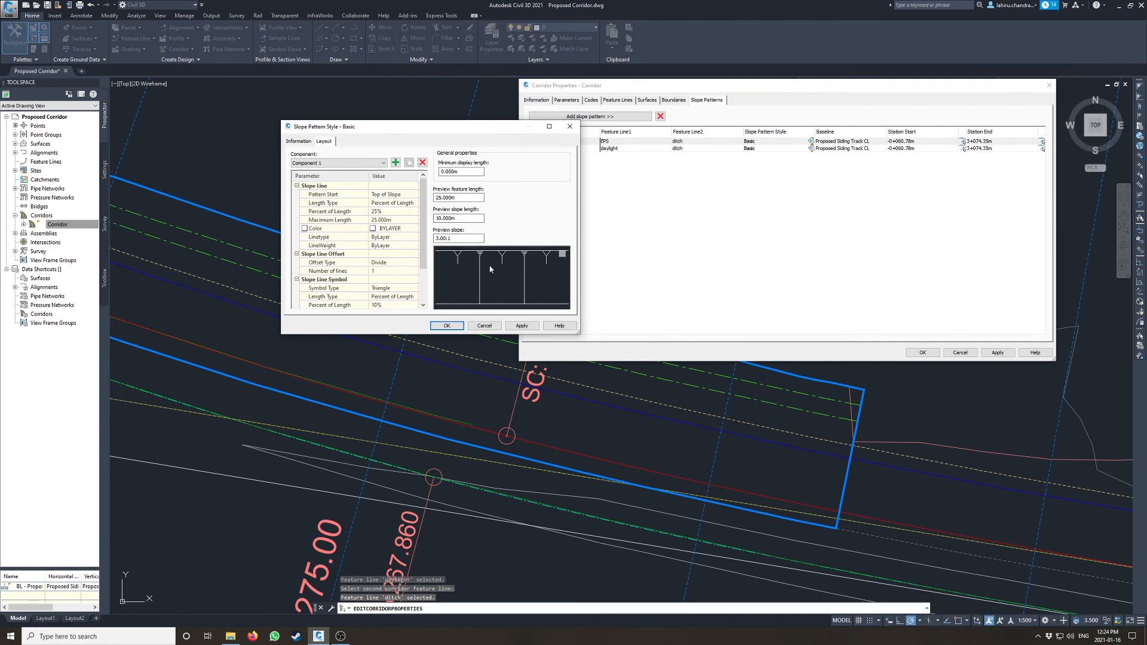
click(454, 328)
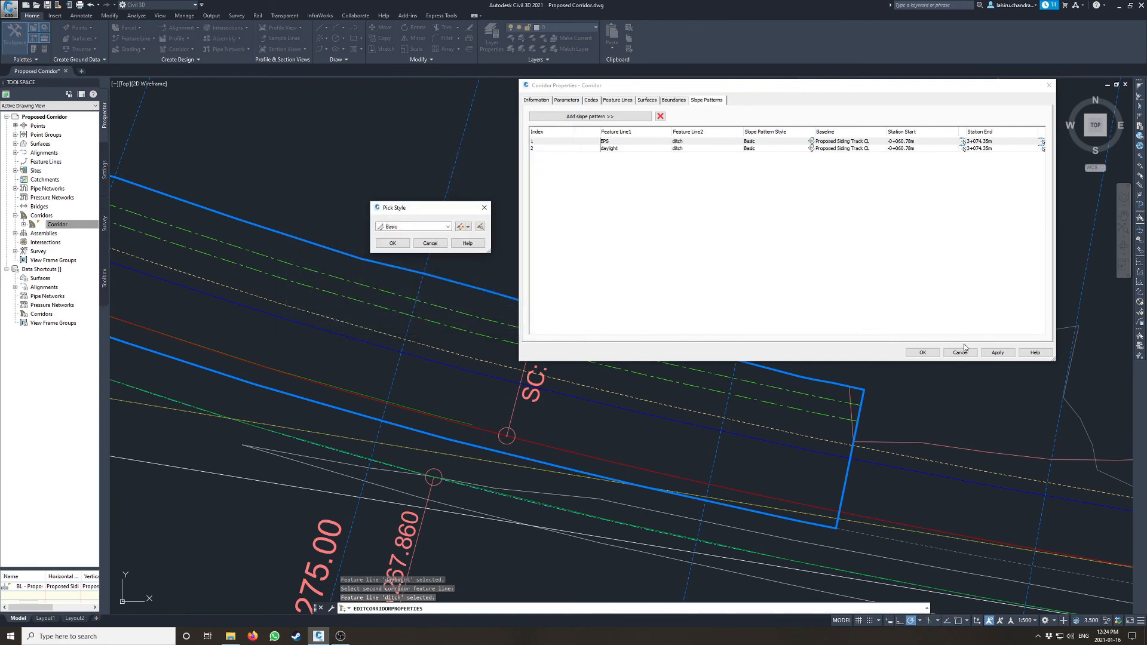
click(409, 247)
click(922, 353)
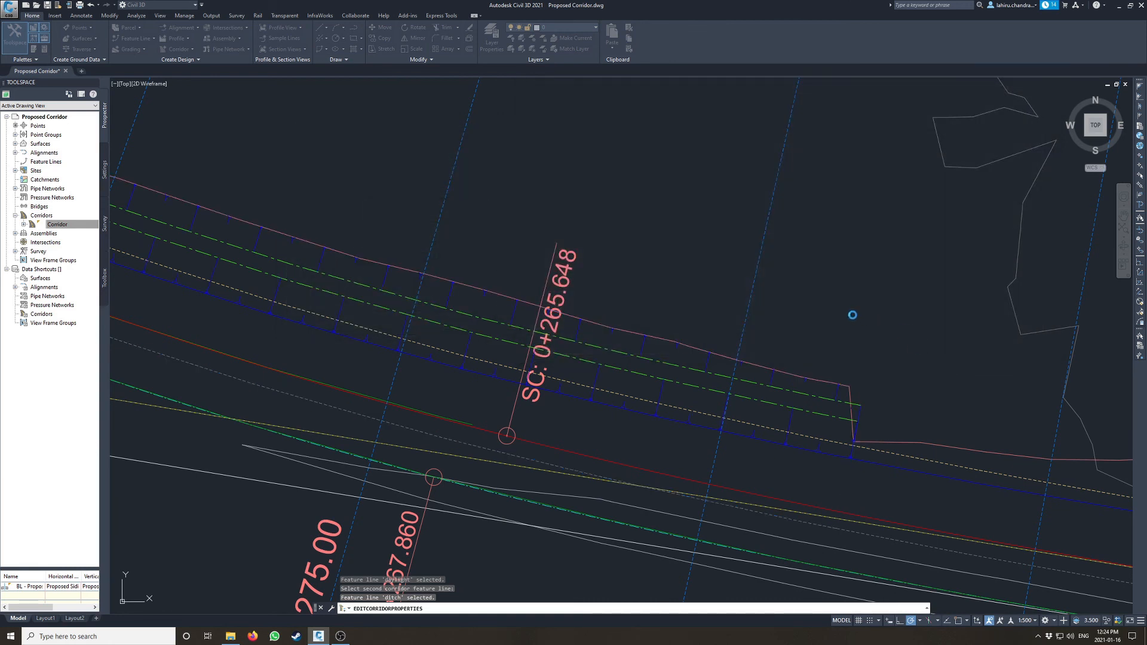
- Examine the slope patterns along the ditch region and the corridor stretch without a ditch towards 0+050
scroll(343, 300, down, 5)
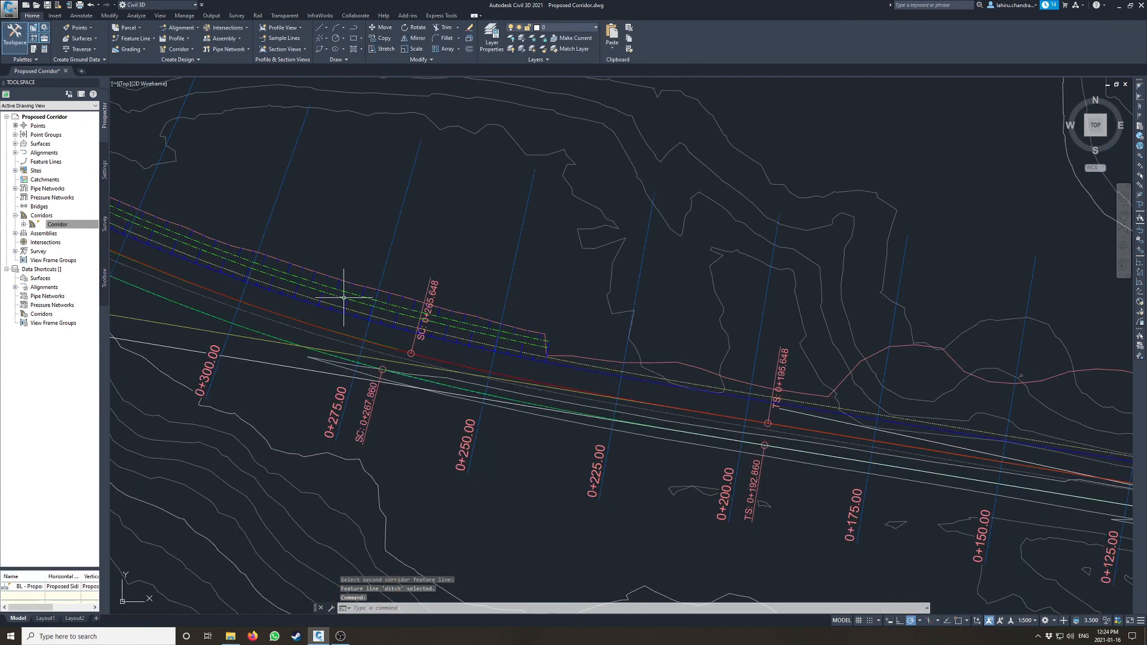
middle_drag(866, 454, 665, 390)
middle_drag(983, 453, 734, 389)
scroll(626, 371, down, 6)
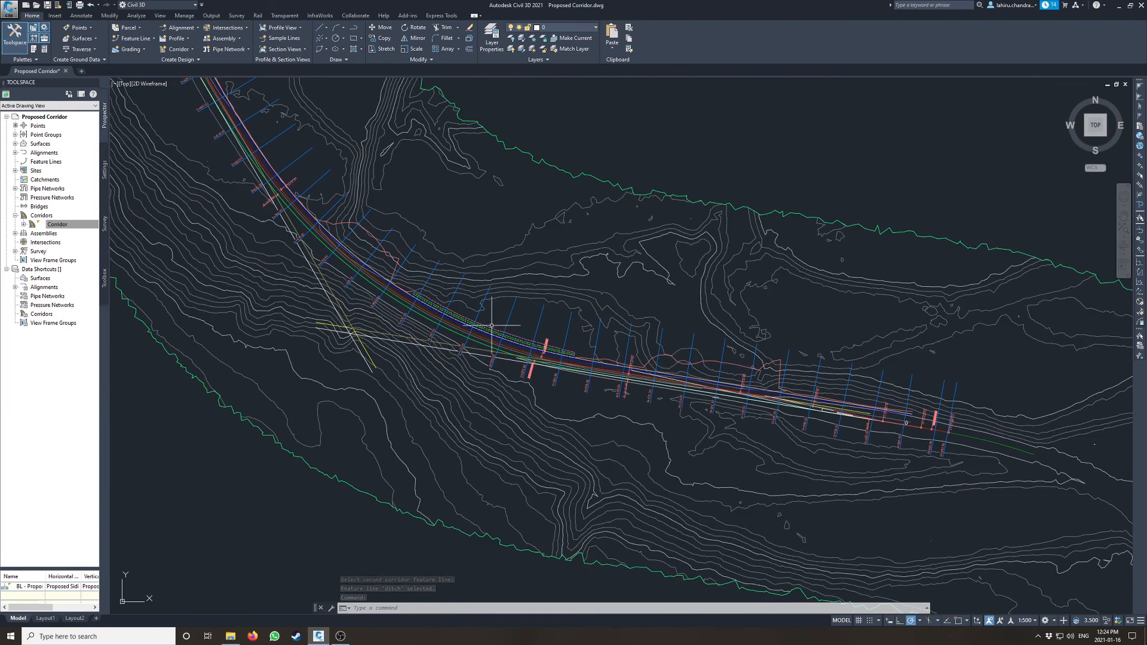
scroll(491, 326, up, 6)
scroll(824, 440, down, 3)
scroll(640, 413, up, 2)
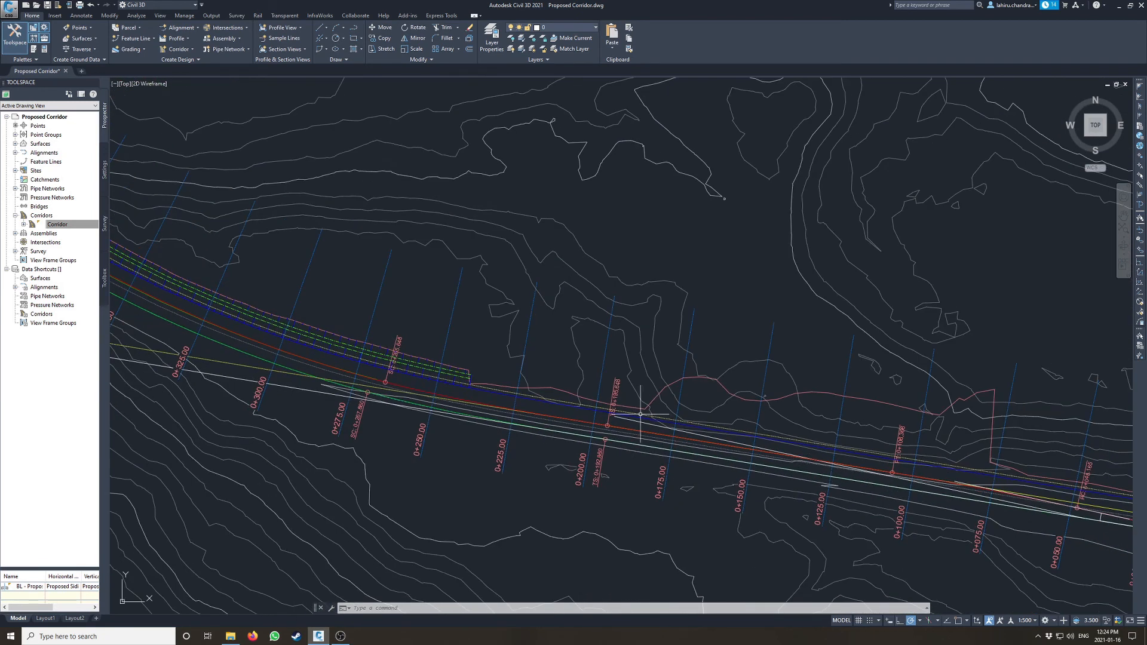
- Add a slope pattern between the EPS and daylight feature lines for the stretch without a ditch, and apply it to the corridor
click(59, 226)
right_click(67, 227)
click(114, 230)
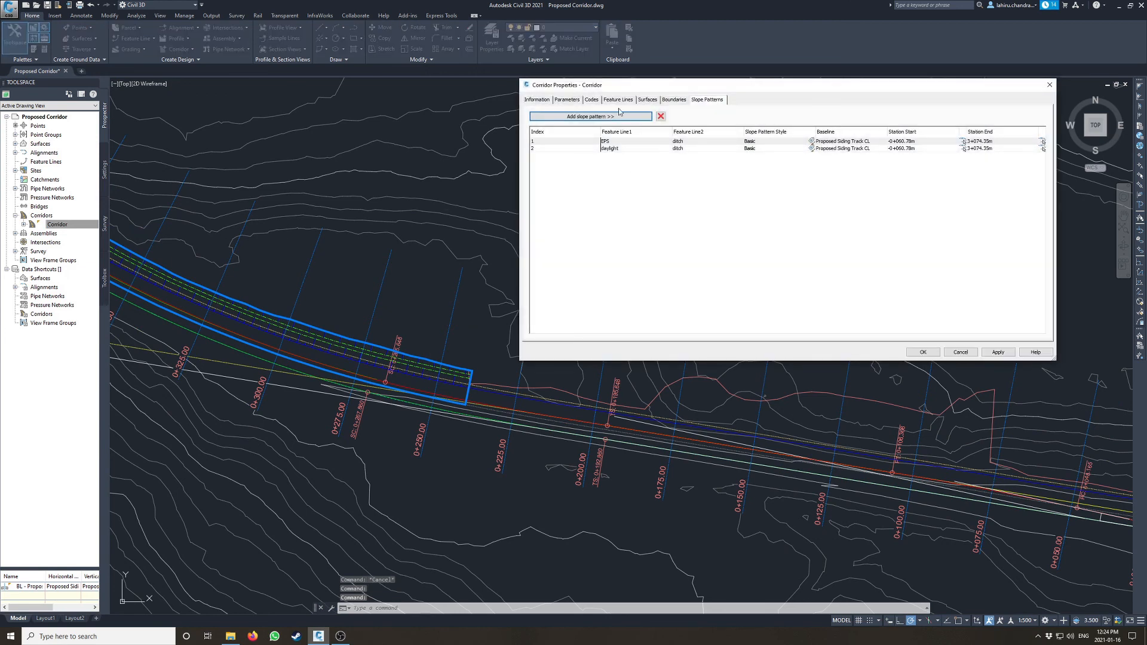
click(600, 117)
scroll(542, 411, up, 4)
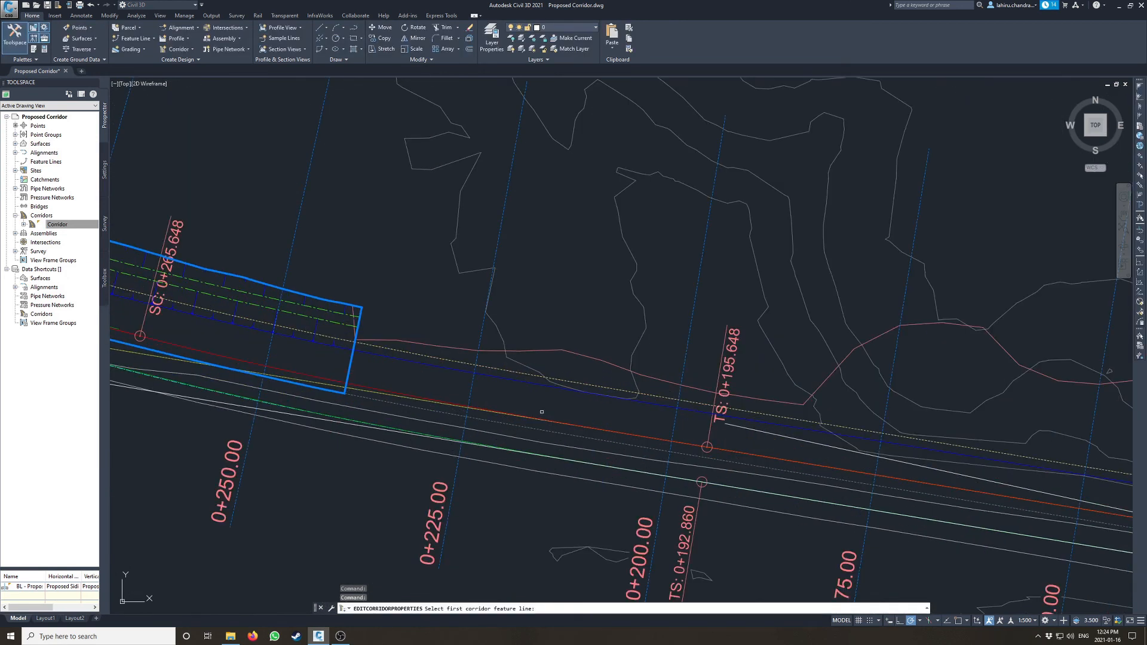
scroll(383, 388, up, 2)
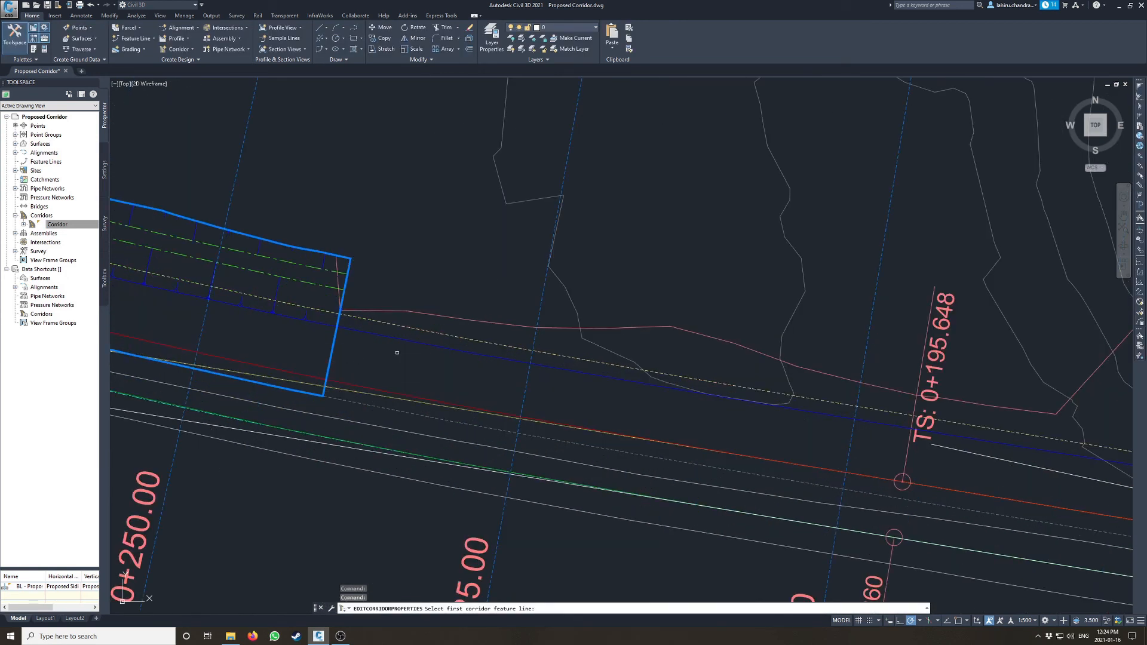
click(375, 335)
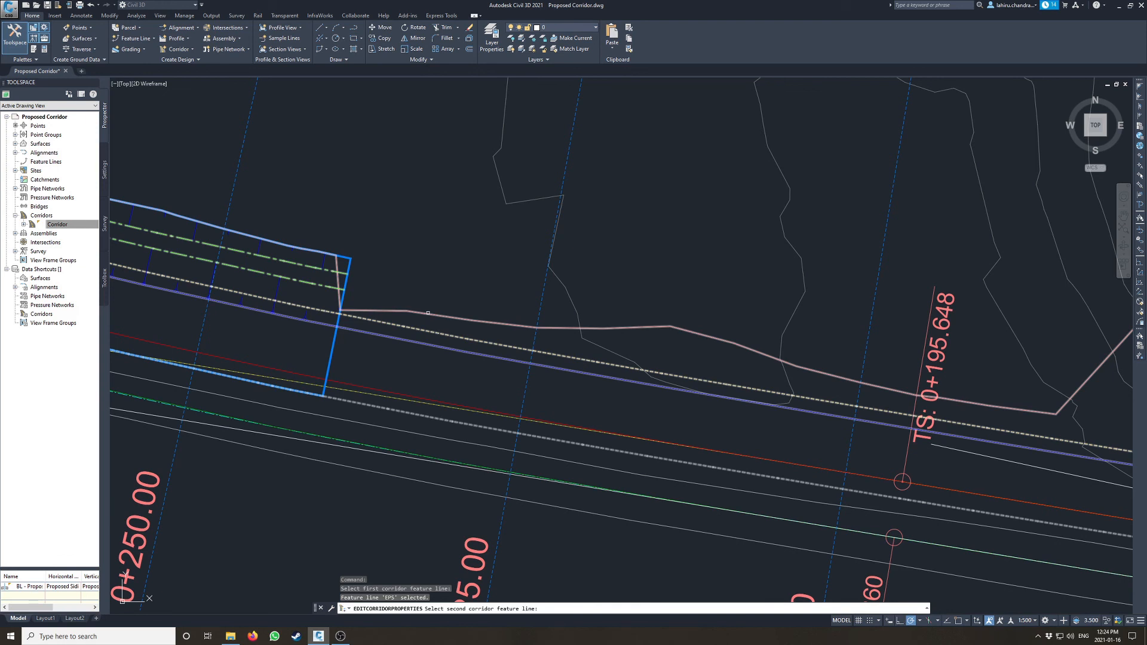
click(428, 312)
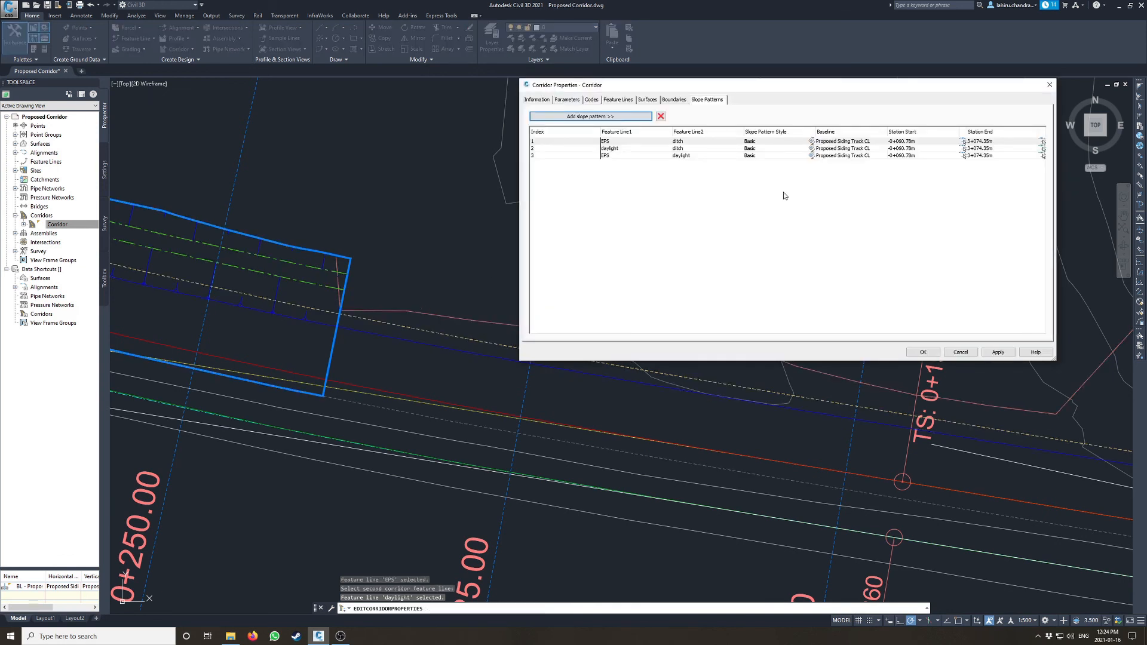
click(997, 353)
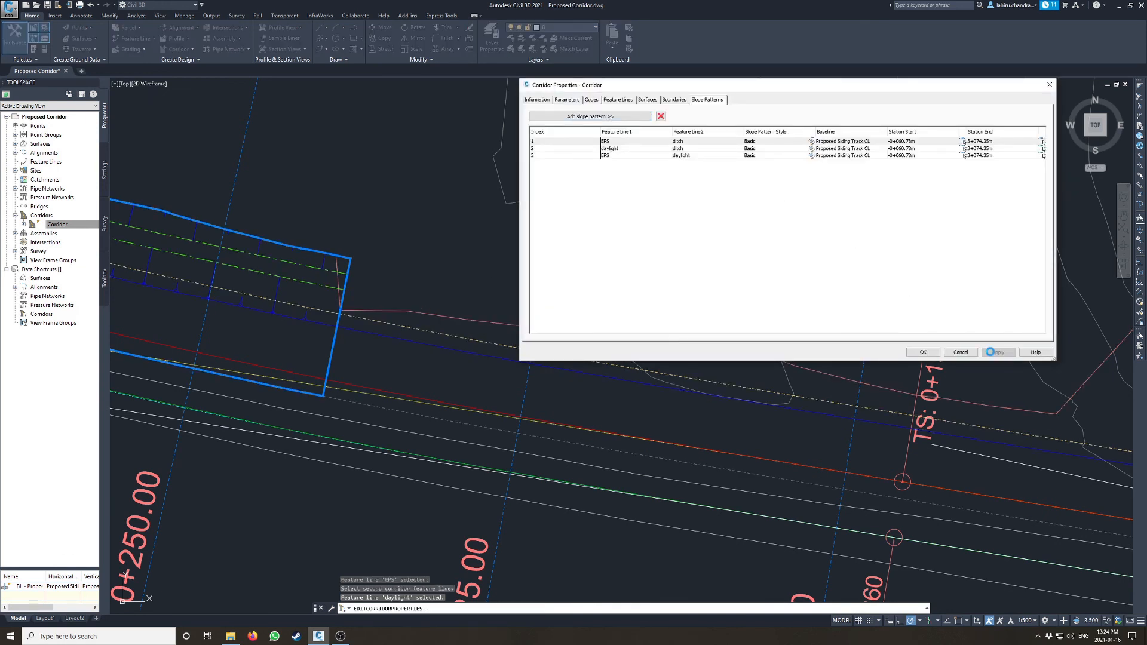
click(923, 351)
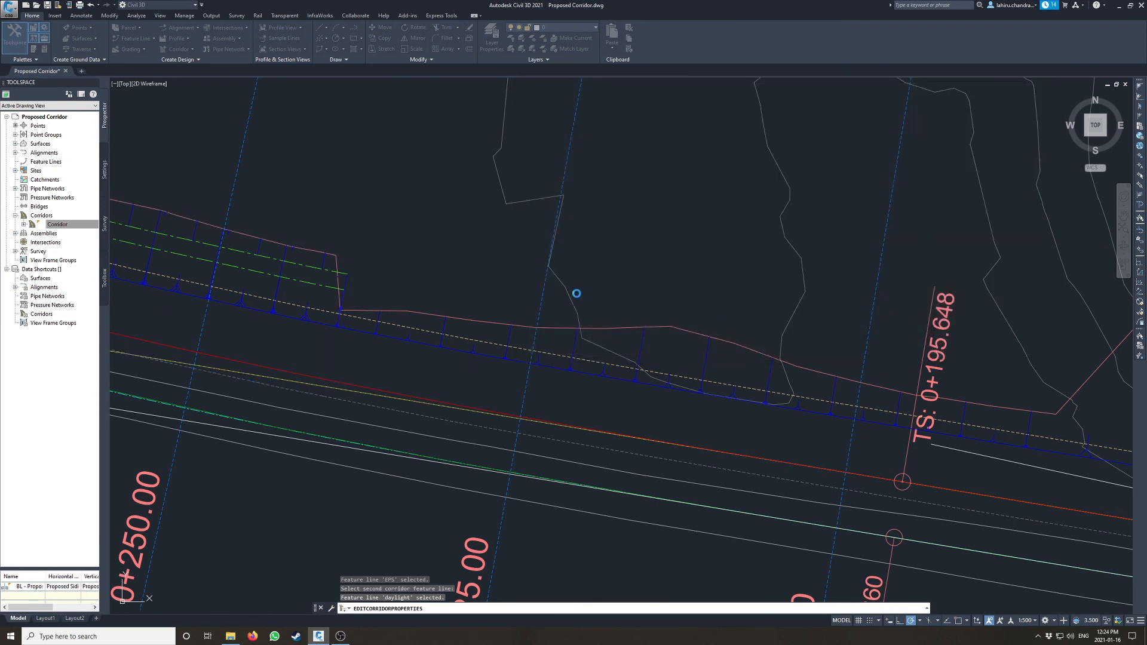
- Examine the slope patterns and daylight line along the whole length of the siding track corridor in plan
scroll(679, 290, down, 3)
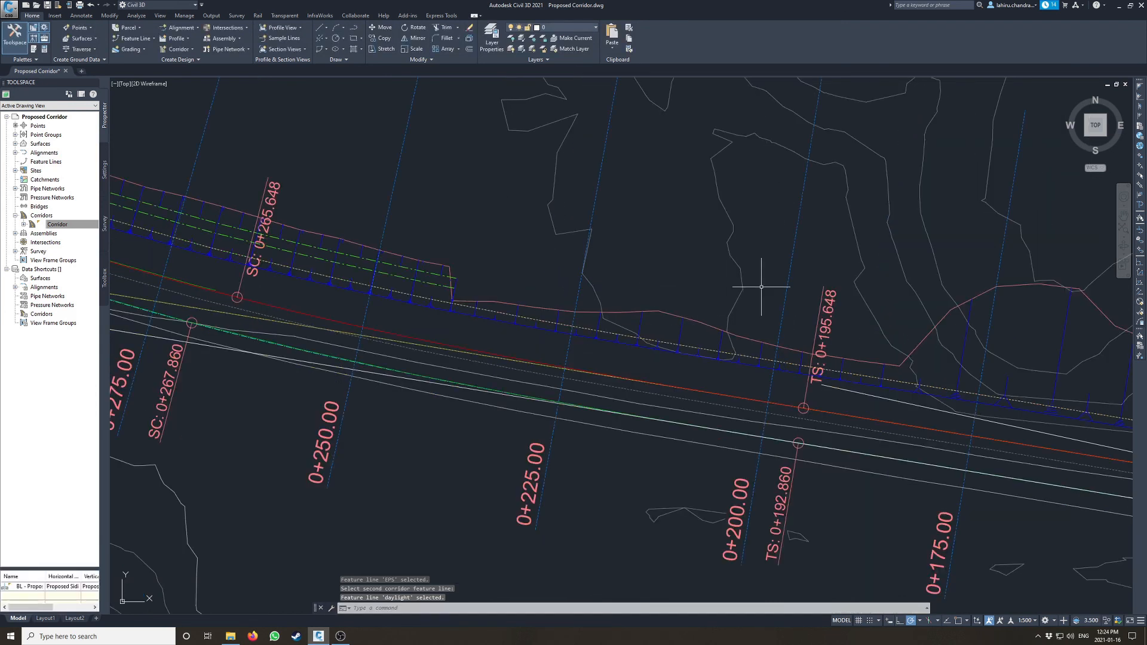
key(Escape)
scroll(760, 289, down, 2)
scroll(799, 274, up, 1)
scroll(822, 321, down, 2)
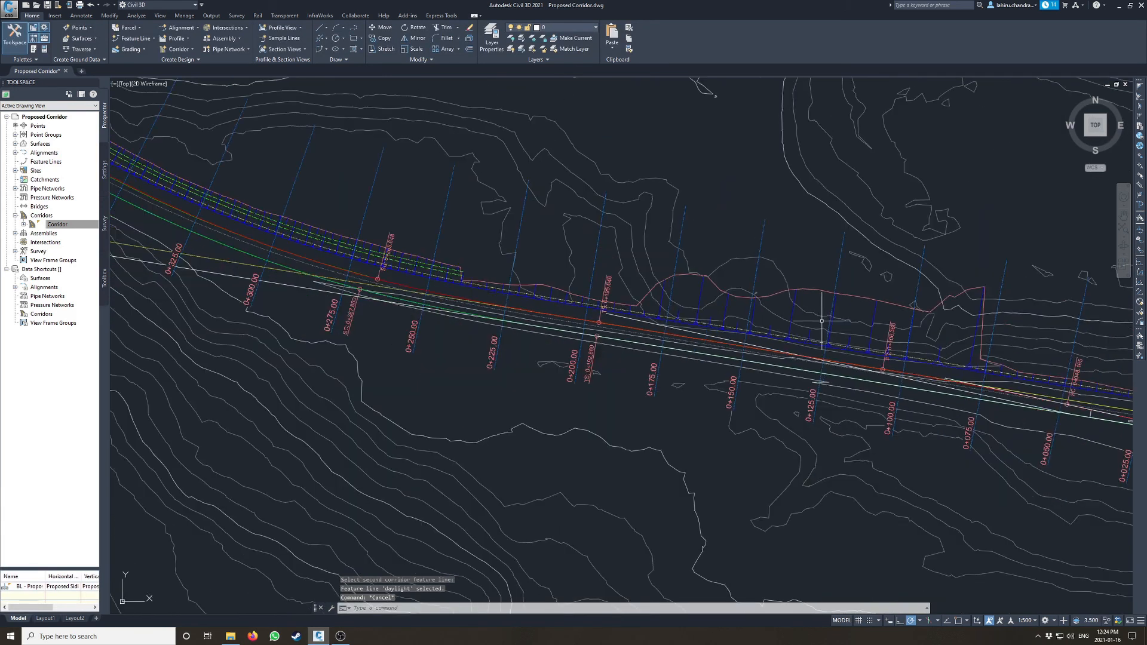
scroll(683, 335, down, 1)
scroll(769, 359, down, 1)
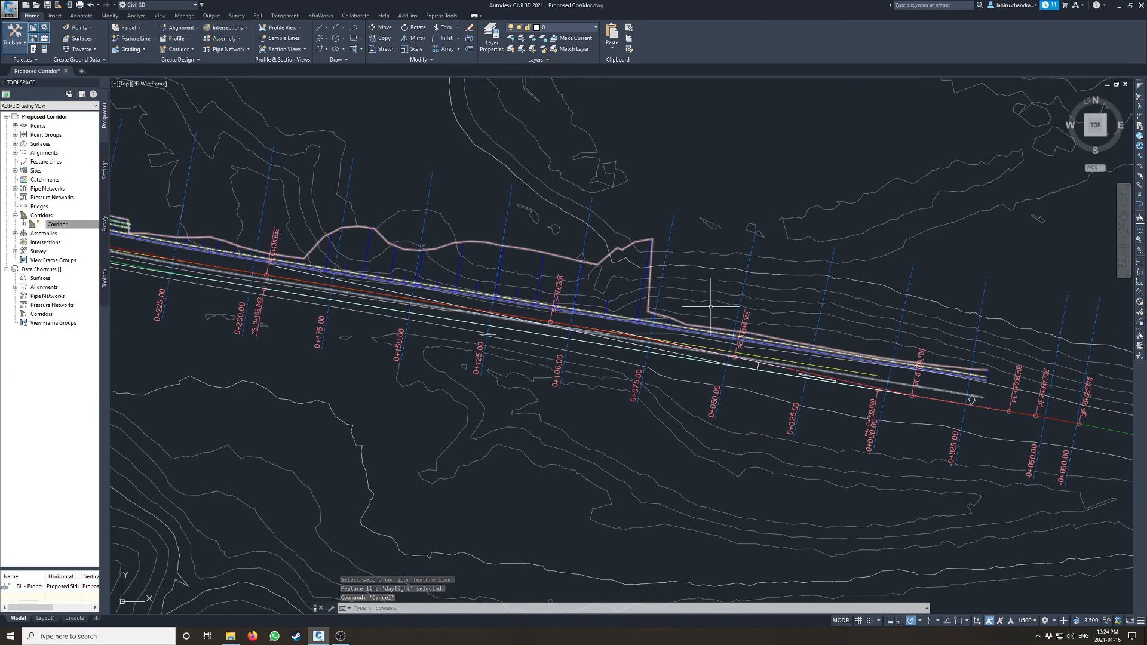
scroll(536, 276, down, 2)
middle_drag(536, 277, 780, 496)
middle_drag(454, 174, 634, 466)
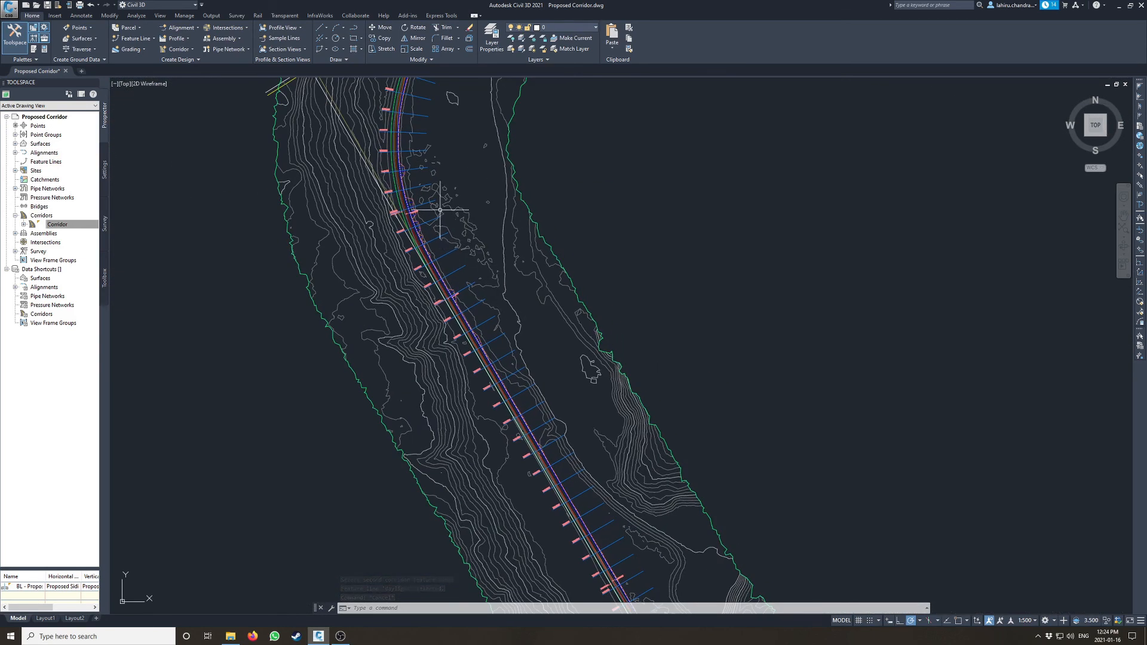
scroll(404, 186, up, 3)
scroll(366, 209, up, 3)
scroll(383, 177, down, 6)
middle_drag(405, 169, 404, 466)
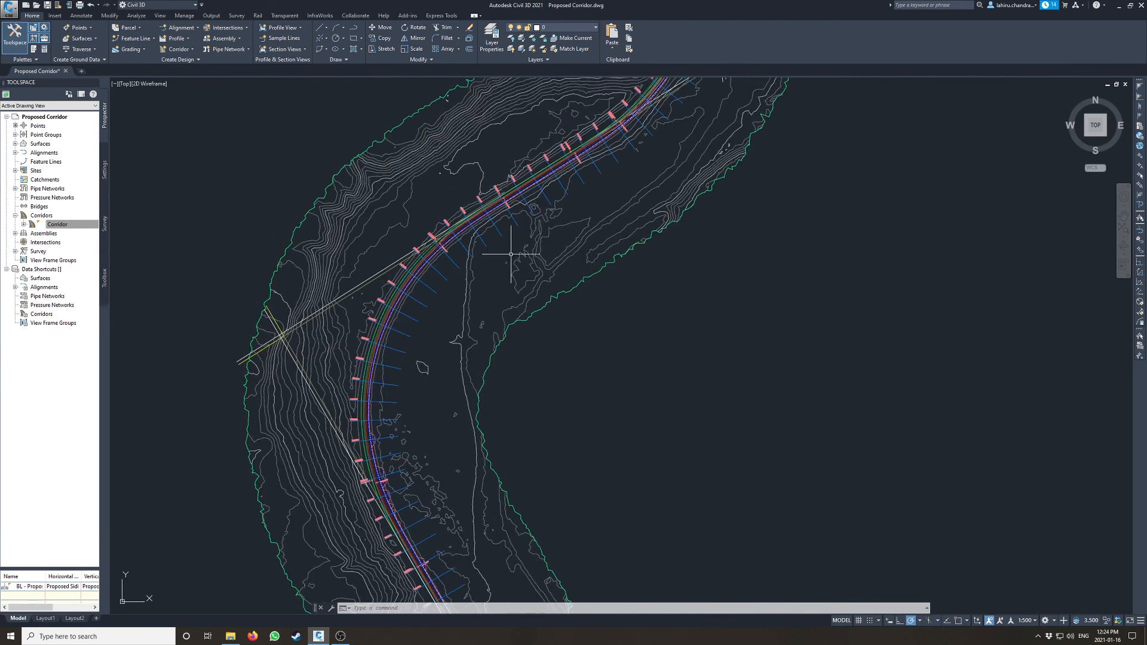
middle_drag(544, 178, 418, 397)
middle_drag(546, 209, 550, 413)
middle_drag(555, 182, 545, 426)
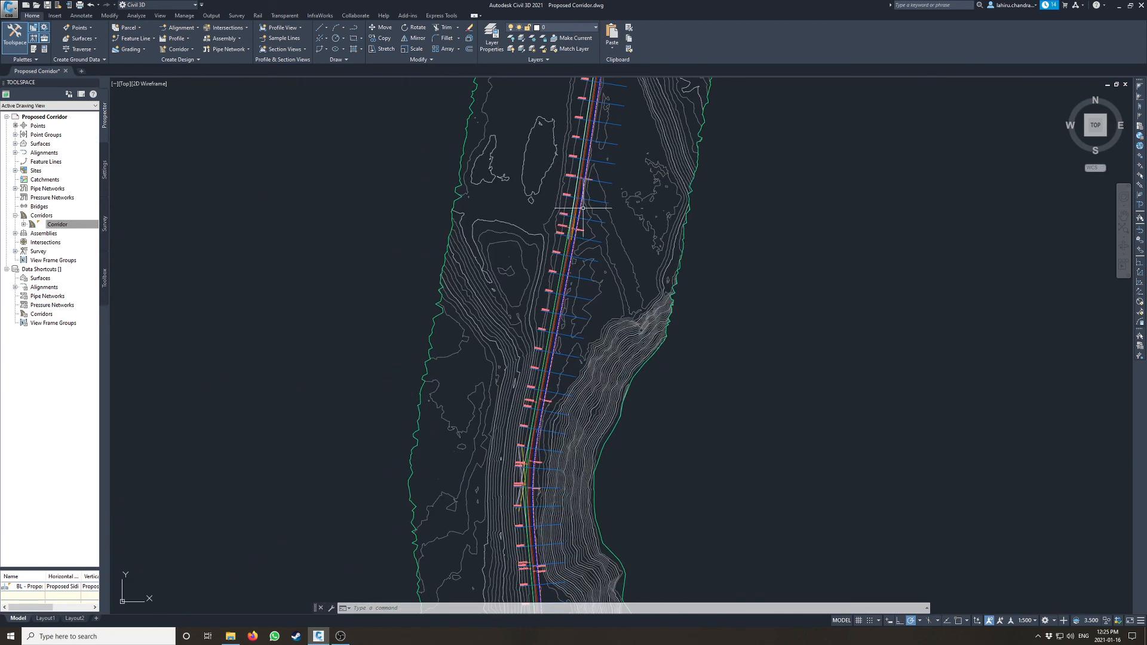
scroll(582, 199, up, 3)
scroll(582, 199, up, 2)
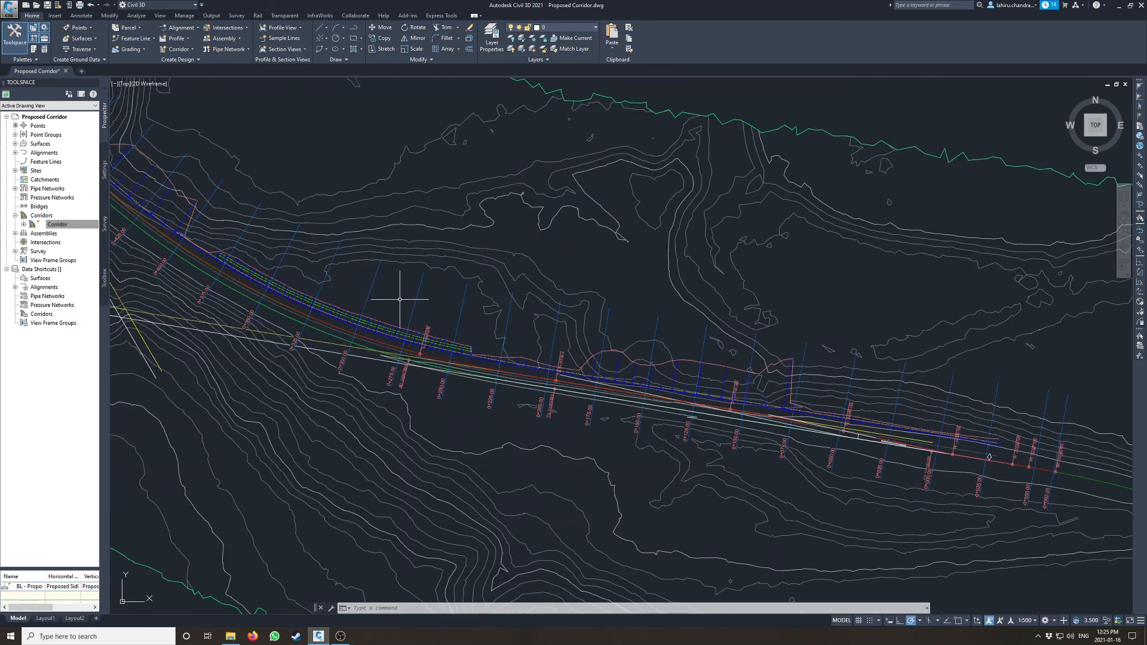